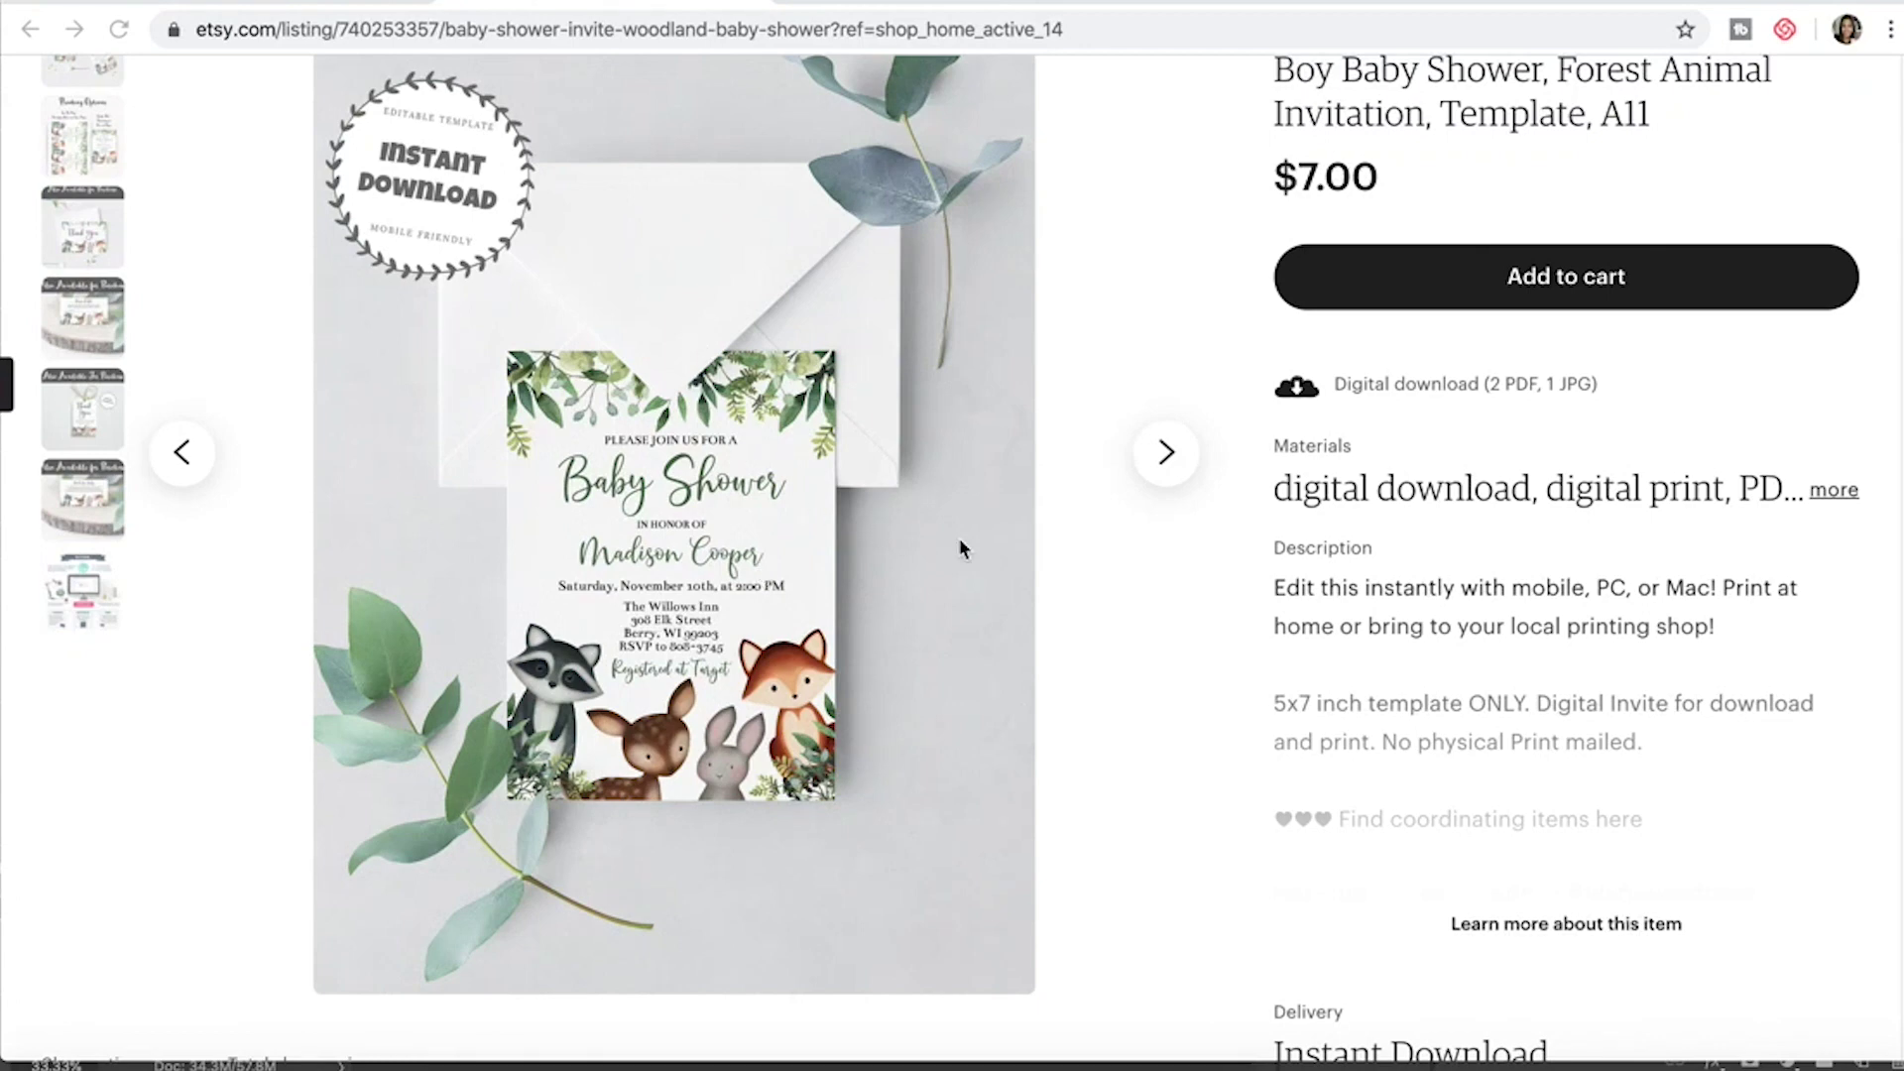
Look through the woodland baby shower listing's photos, comparing the invitation, thank-you card, book request card and gift tag mockups
{"action": "left_click", "coordinate": [92, 228]}
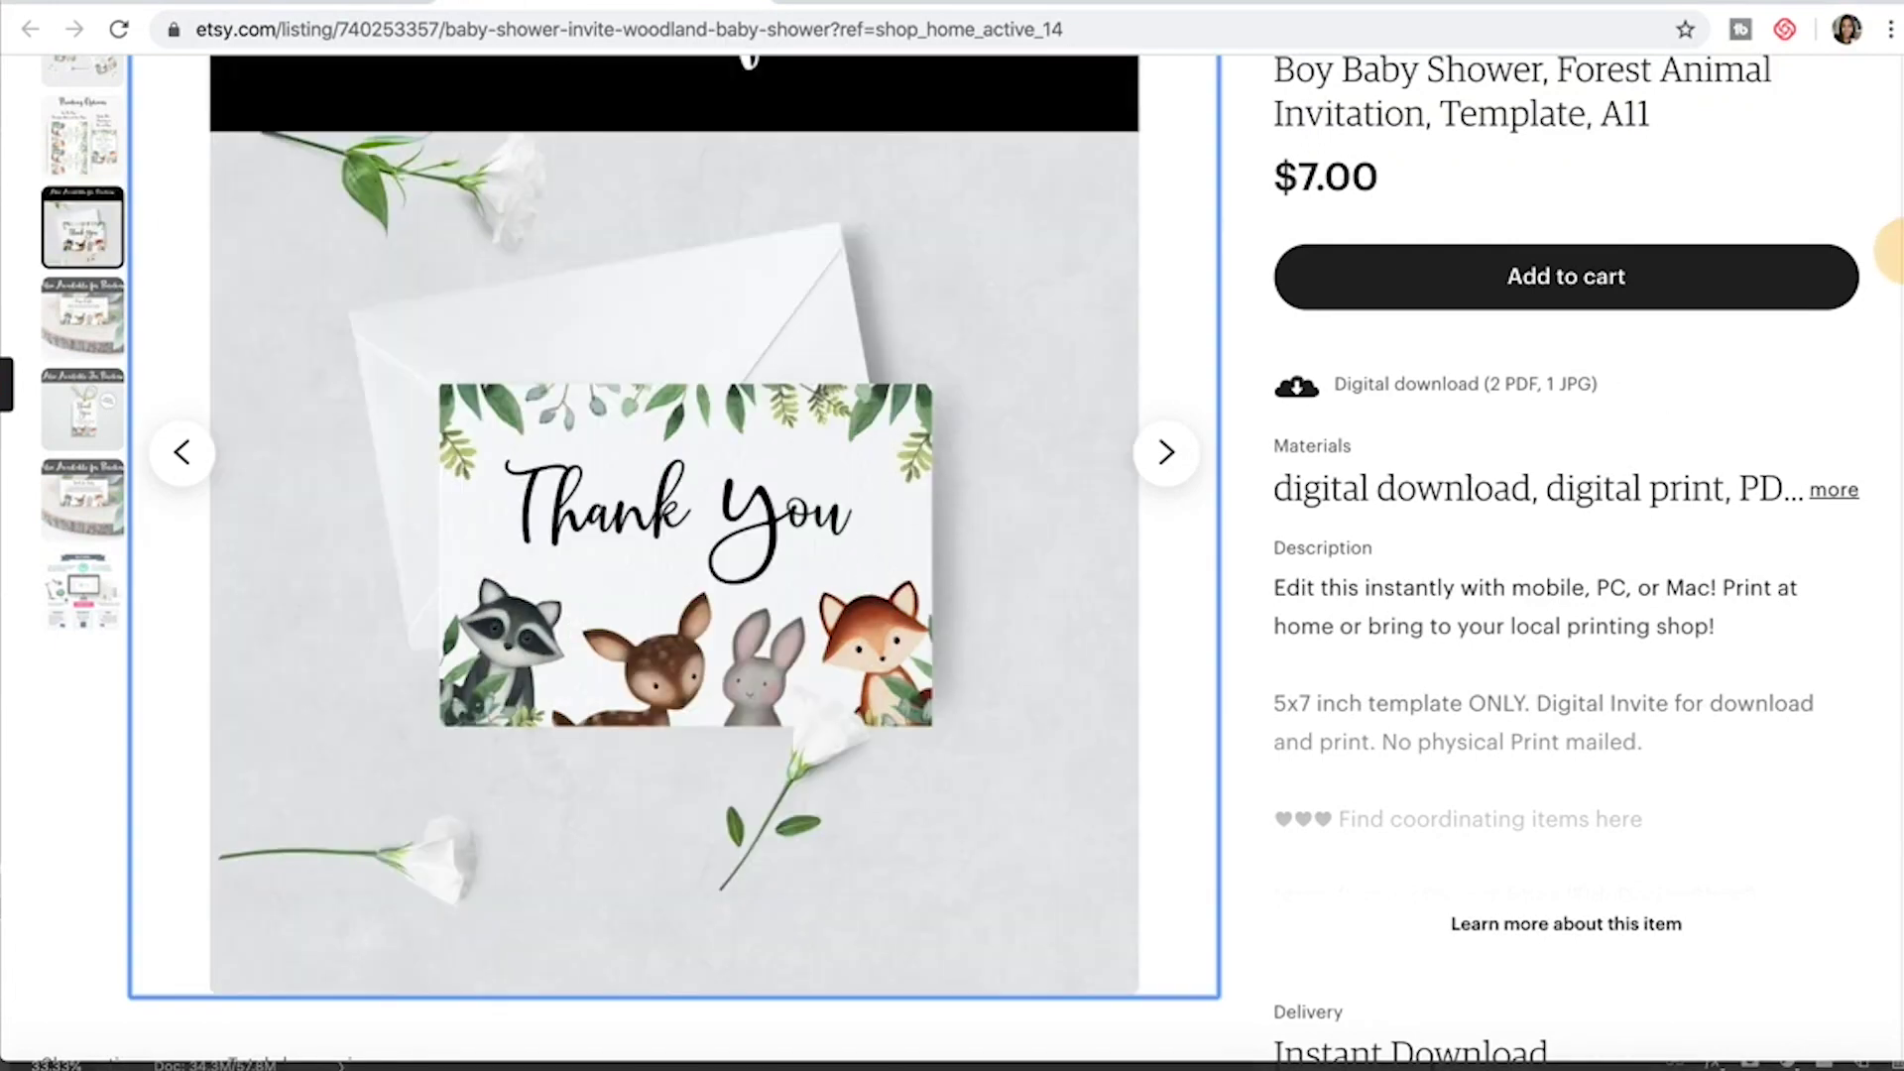
{"action": "scroll", "coordinate": [1893, 238], "scroll_direction": "up", "scroll_amount": 2}
{"action": "scroll", "coordinate": [1884, 238], "scroll_direction": "down", "scroll_amount": 2}
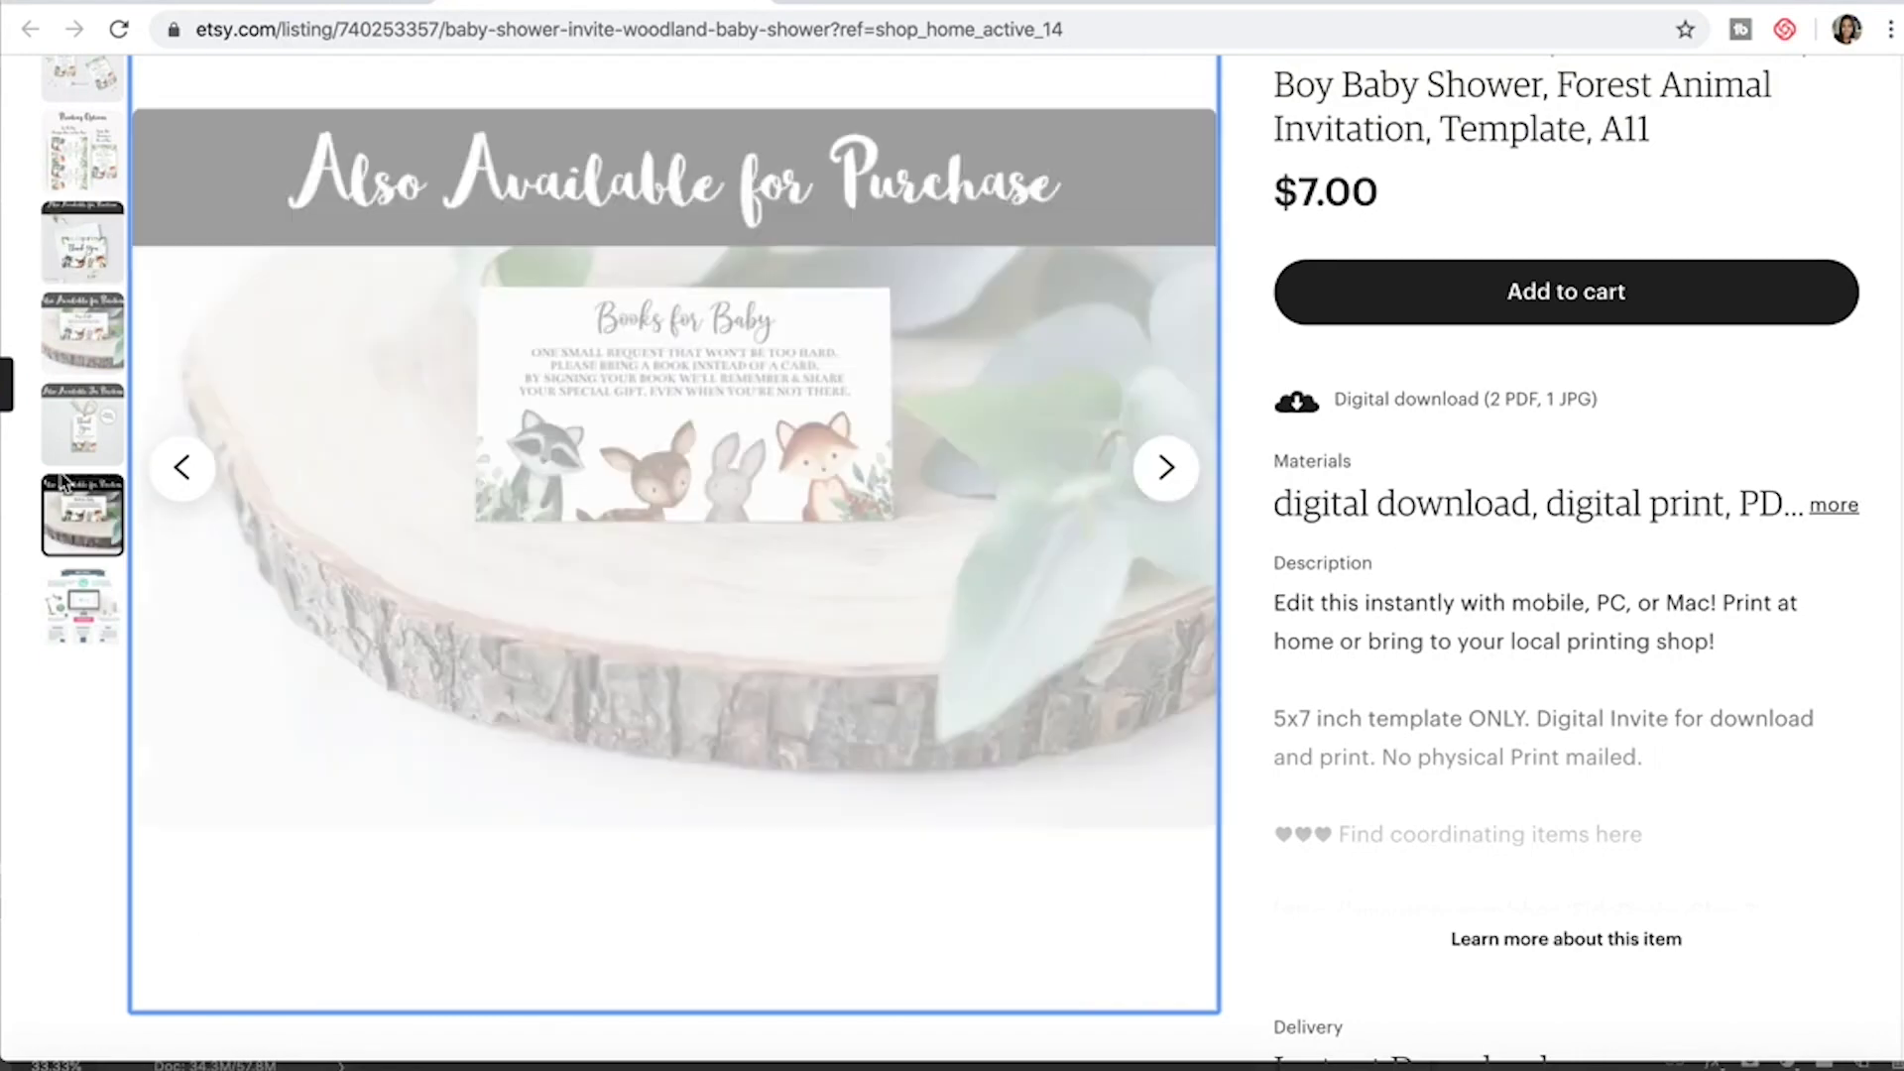
{"action": "mouse_move", "coordinate": [96, 351]}
{"action": "mouse_move", "coordinate": [100, 424]}
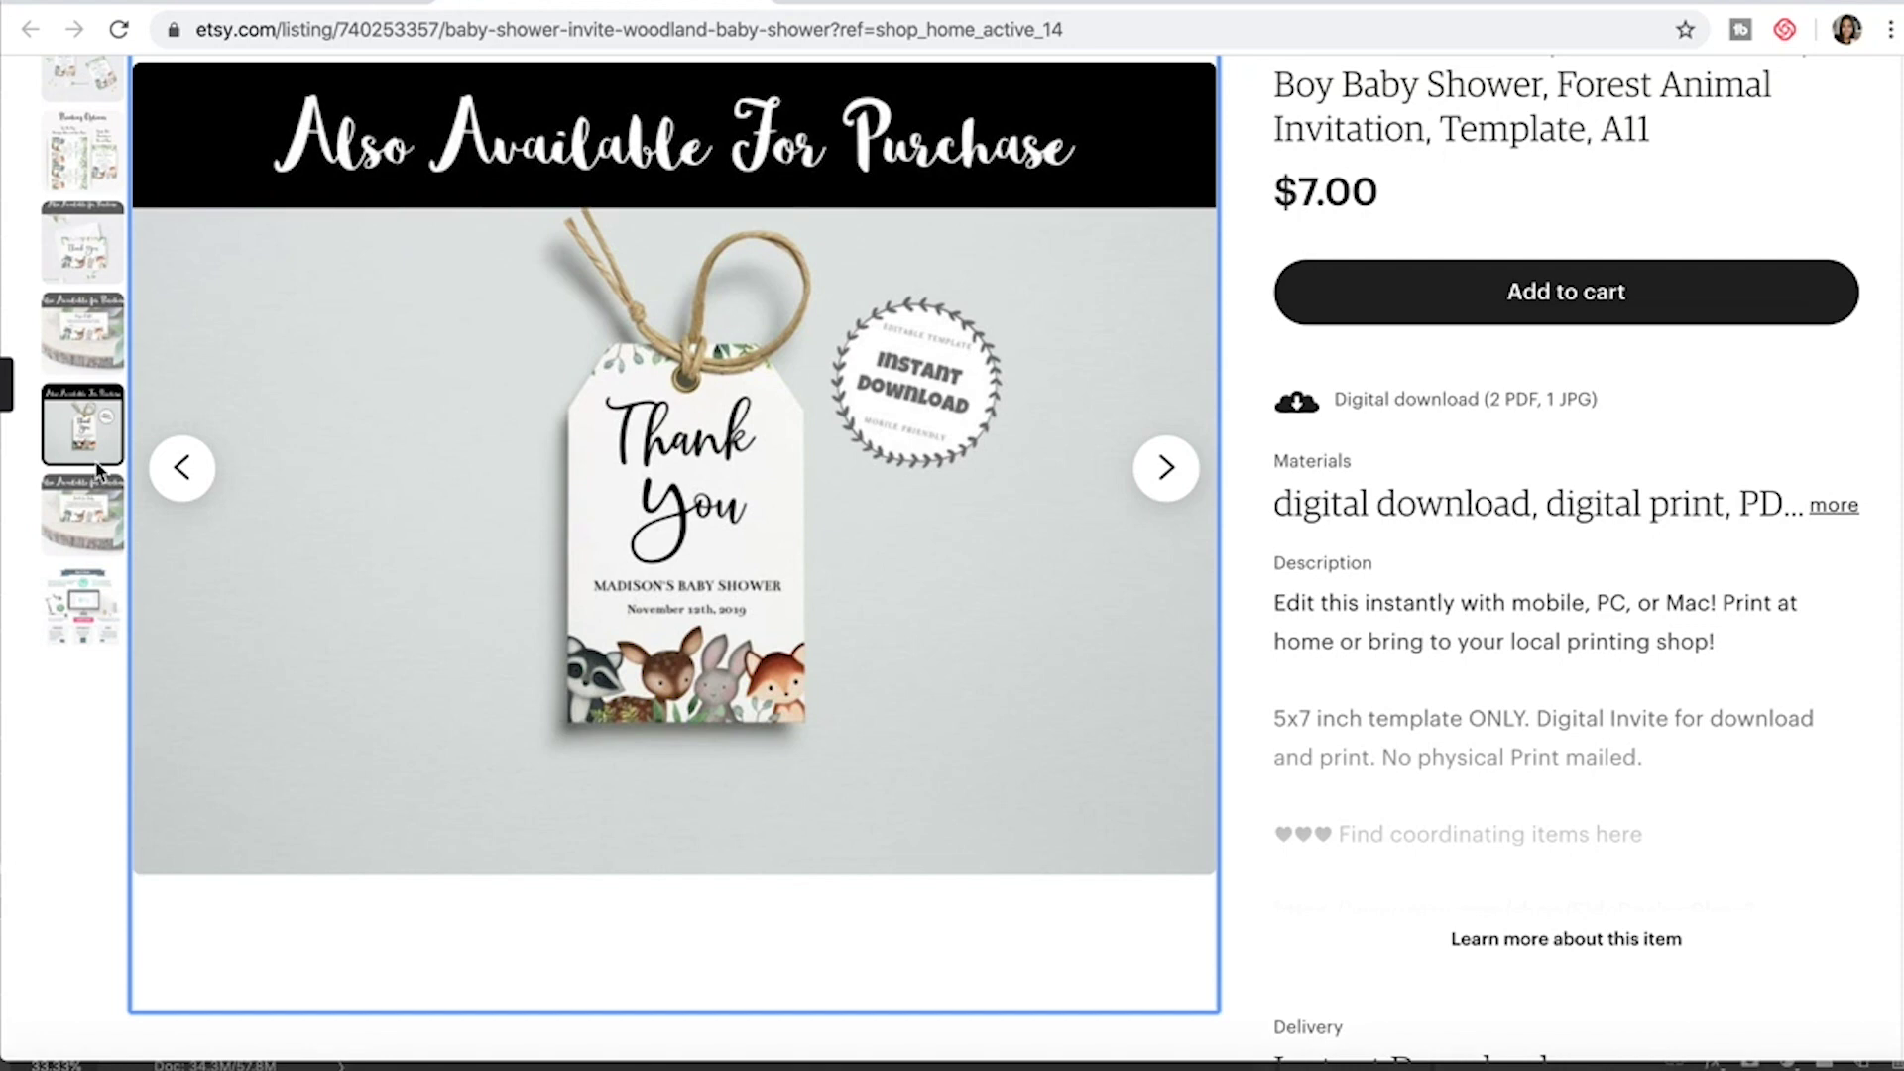
{"action": "left_click", "coordinate": [66, 67]}
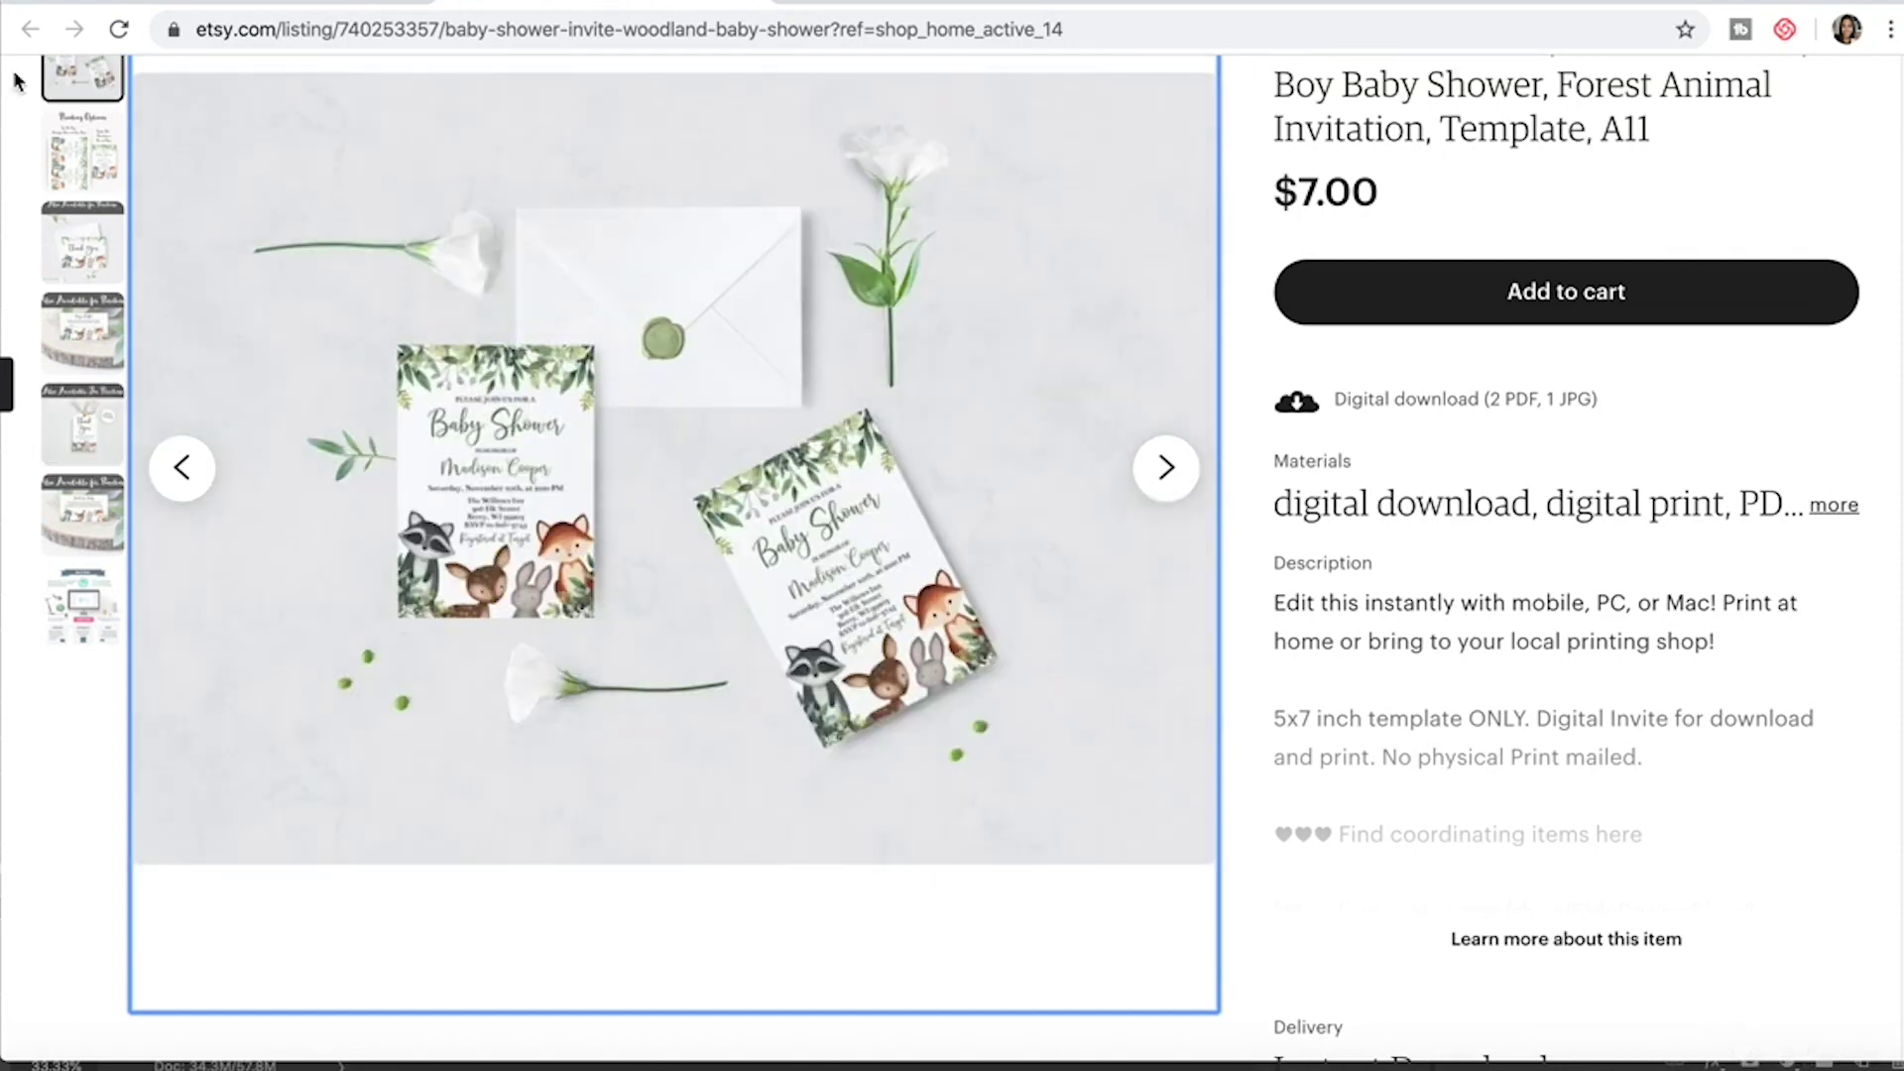
{"action": "left_click", "coordinate": [79, 149]}
{"action": "left_click", "coordinate": [91, 220]}
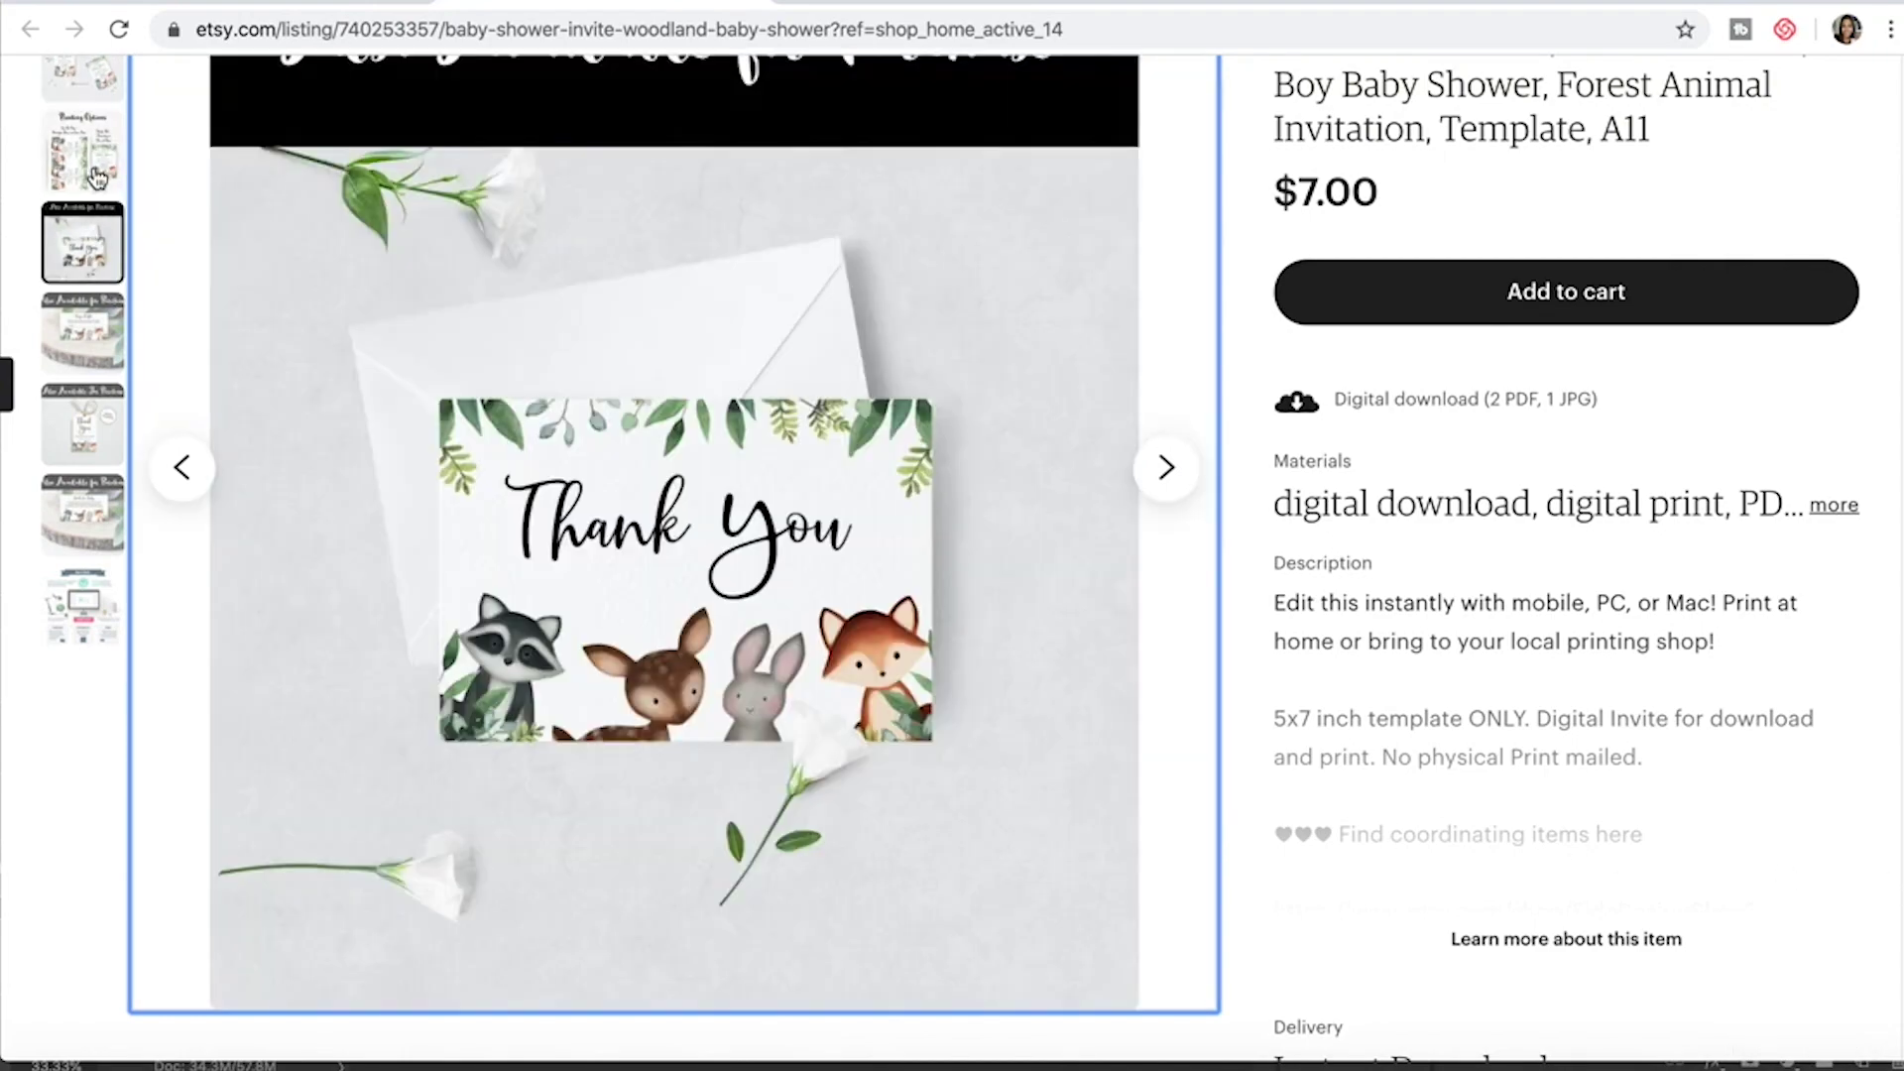
{"action": "left_click", "coordinate": [82, 149]}
{"action": "left_click", "coordinate": [82, 71]}
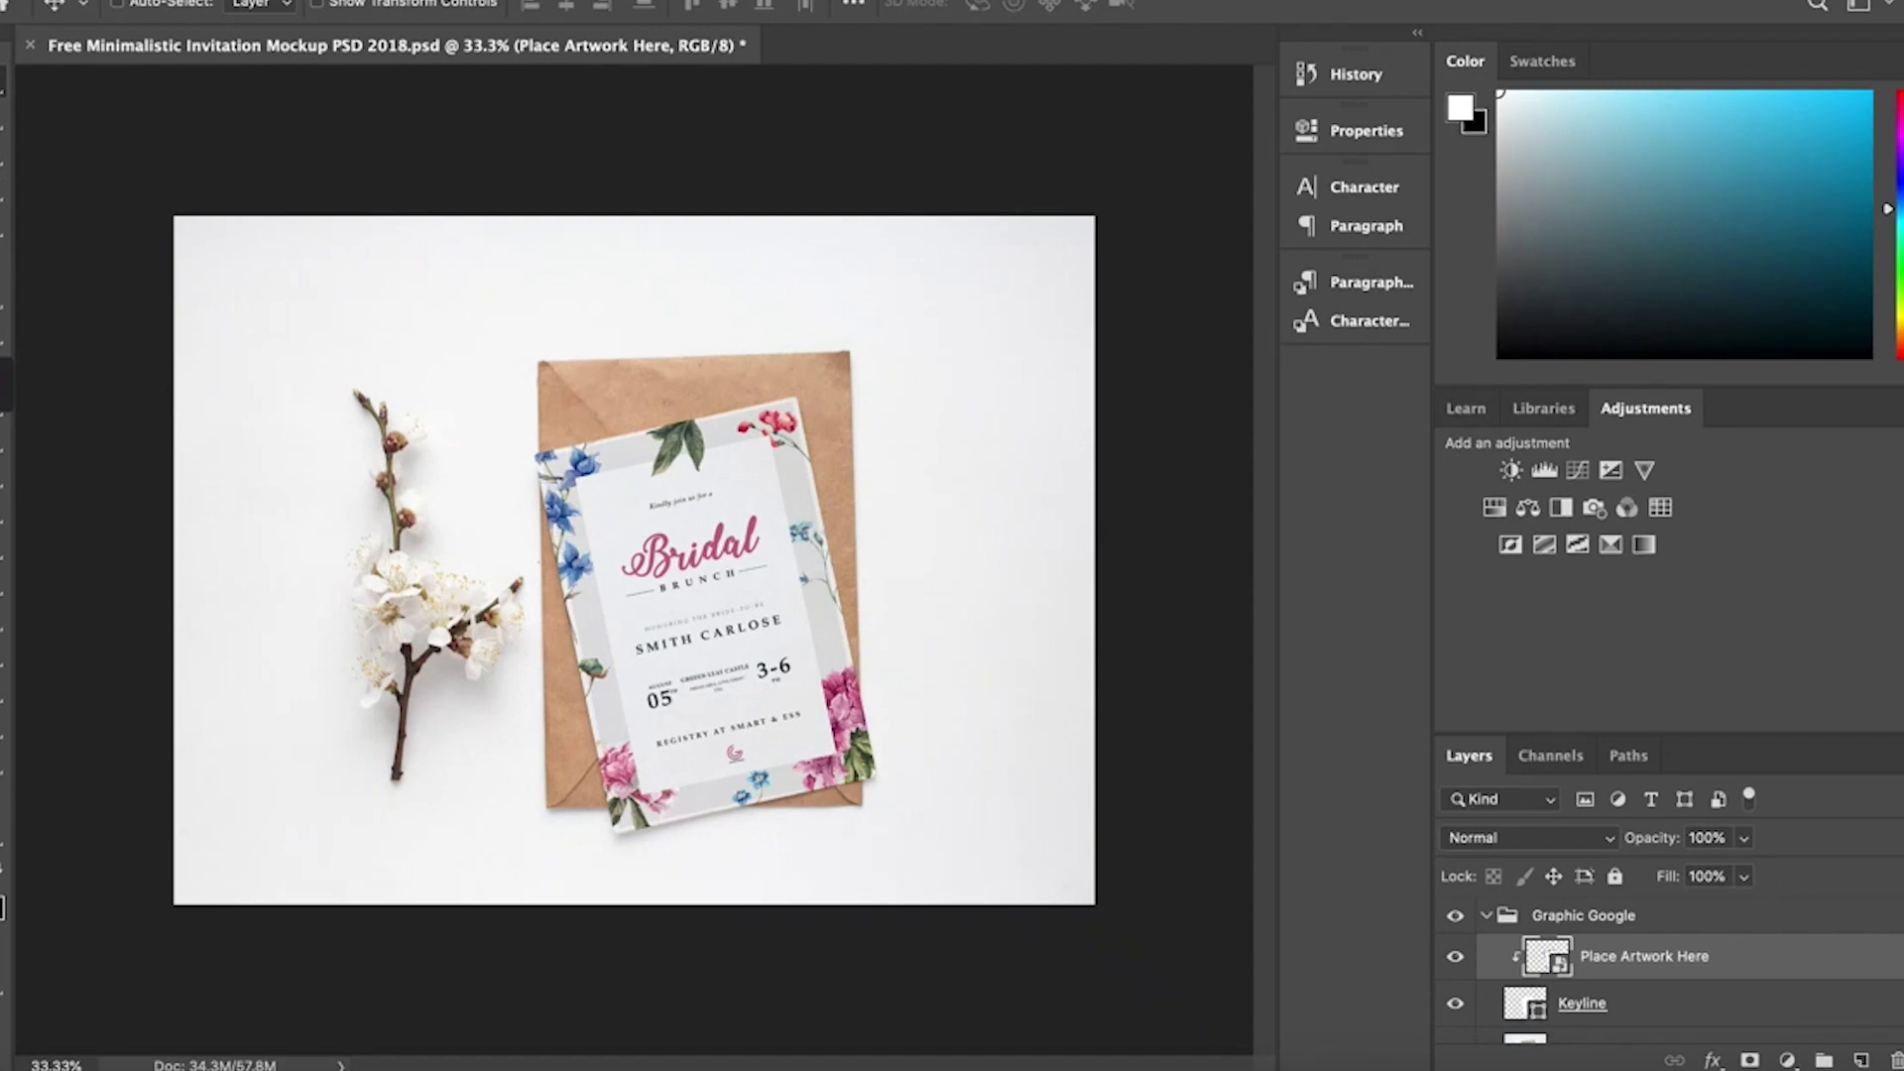
Switch to Photoshop and open woodland-baby-shower-.jpg from the Downloads folder
{"action": "left_click", "coordinate": [139, 1]}
{"action": "left_click", "coordinate": [574, 234]}
{"action": "left_click", "coordinate": [198, 1]}
{"action": "left_click", "coordinate": [243, 1]}
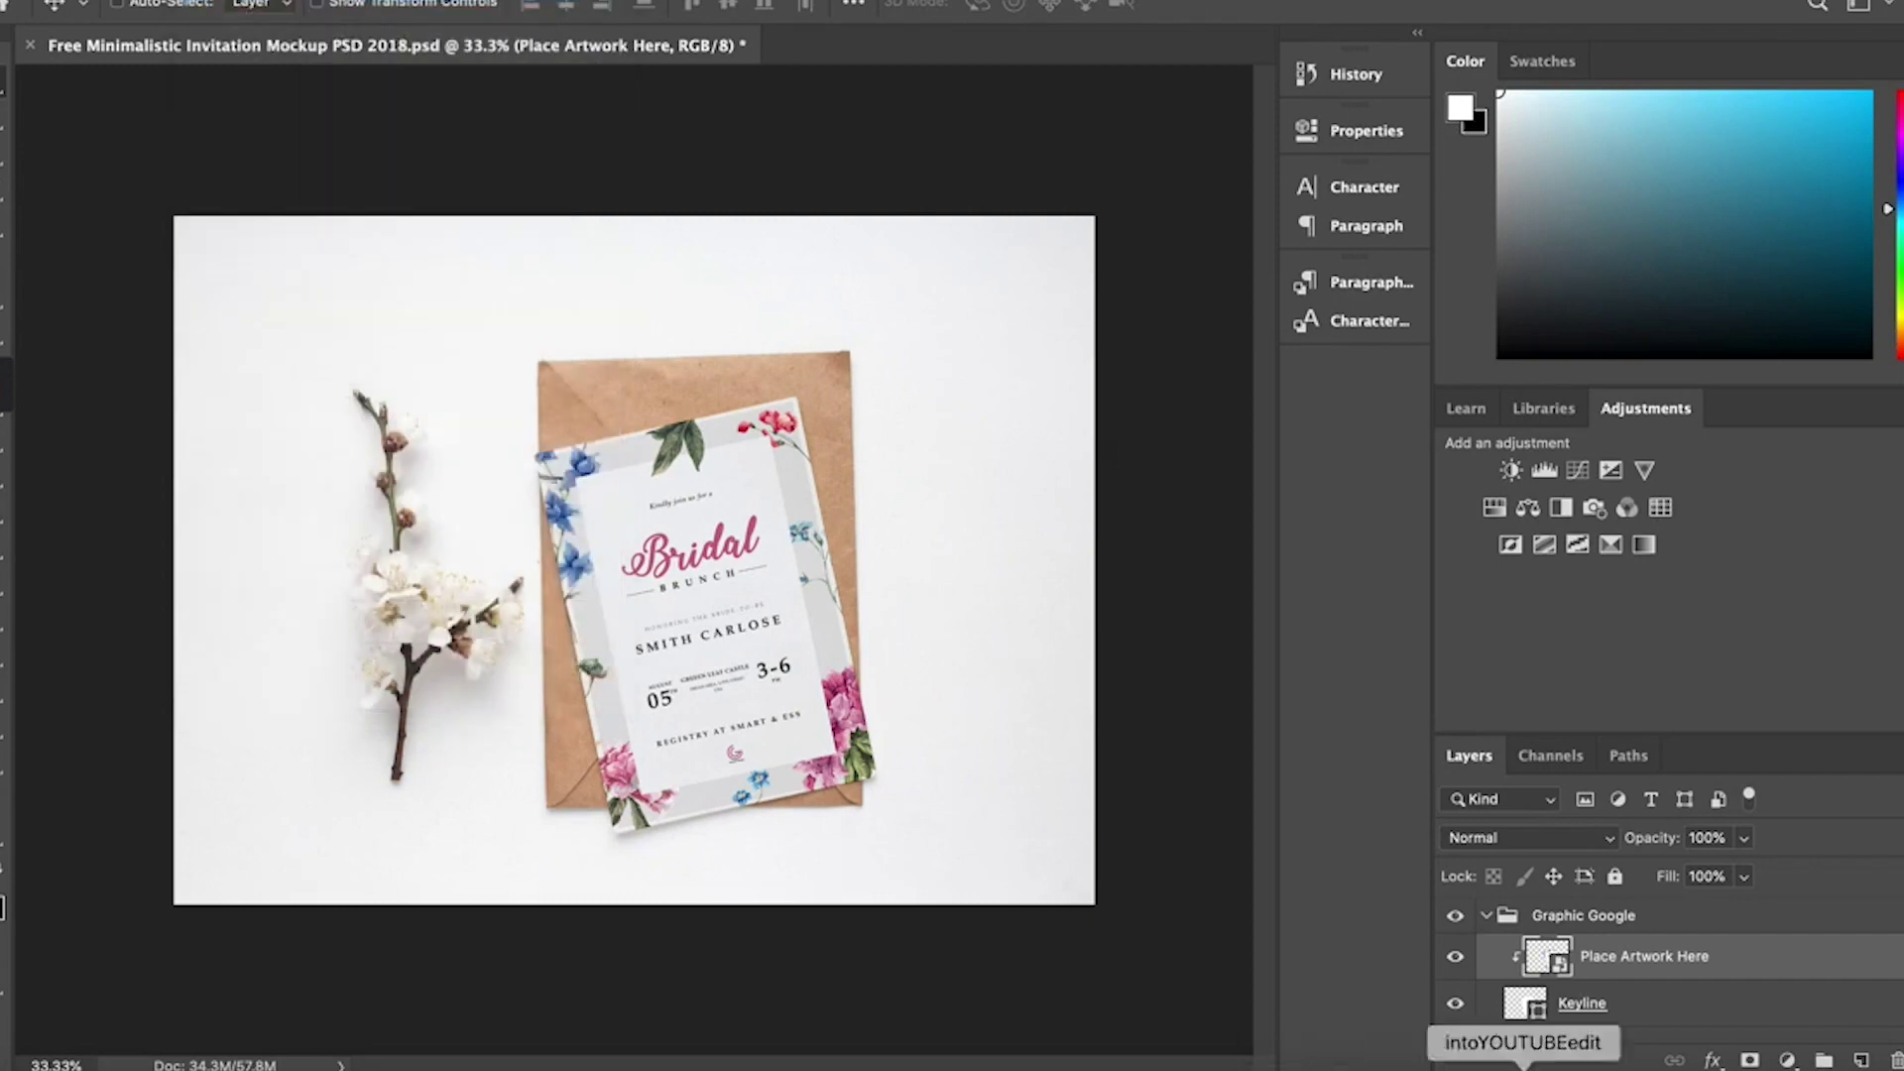
{"action": "left_click", "coordinate": [971, 262]}
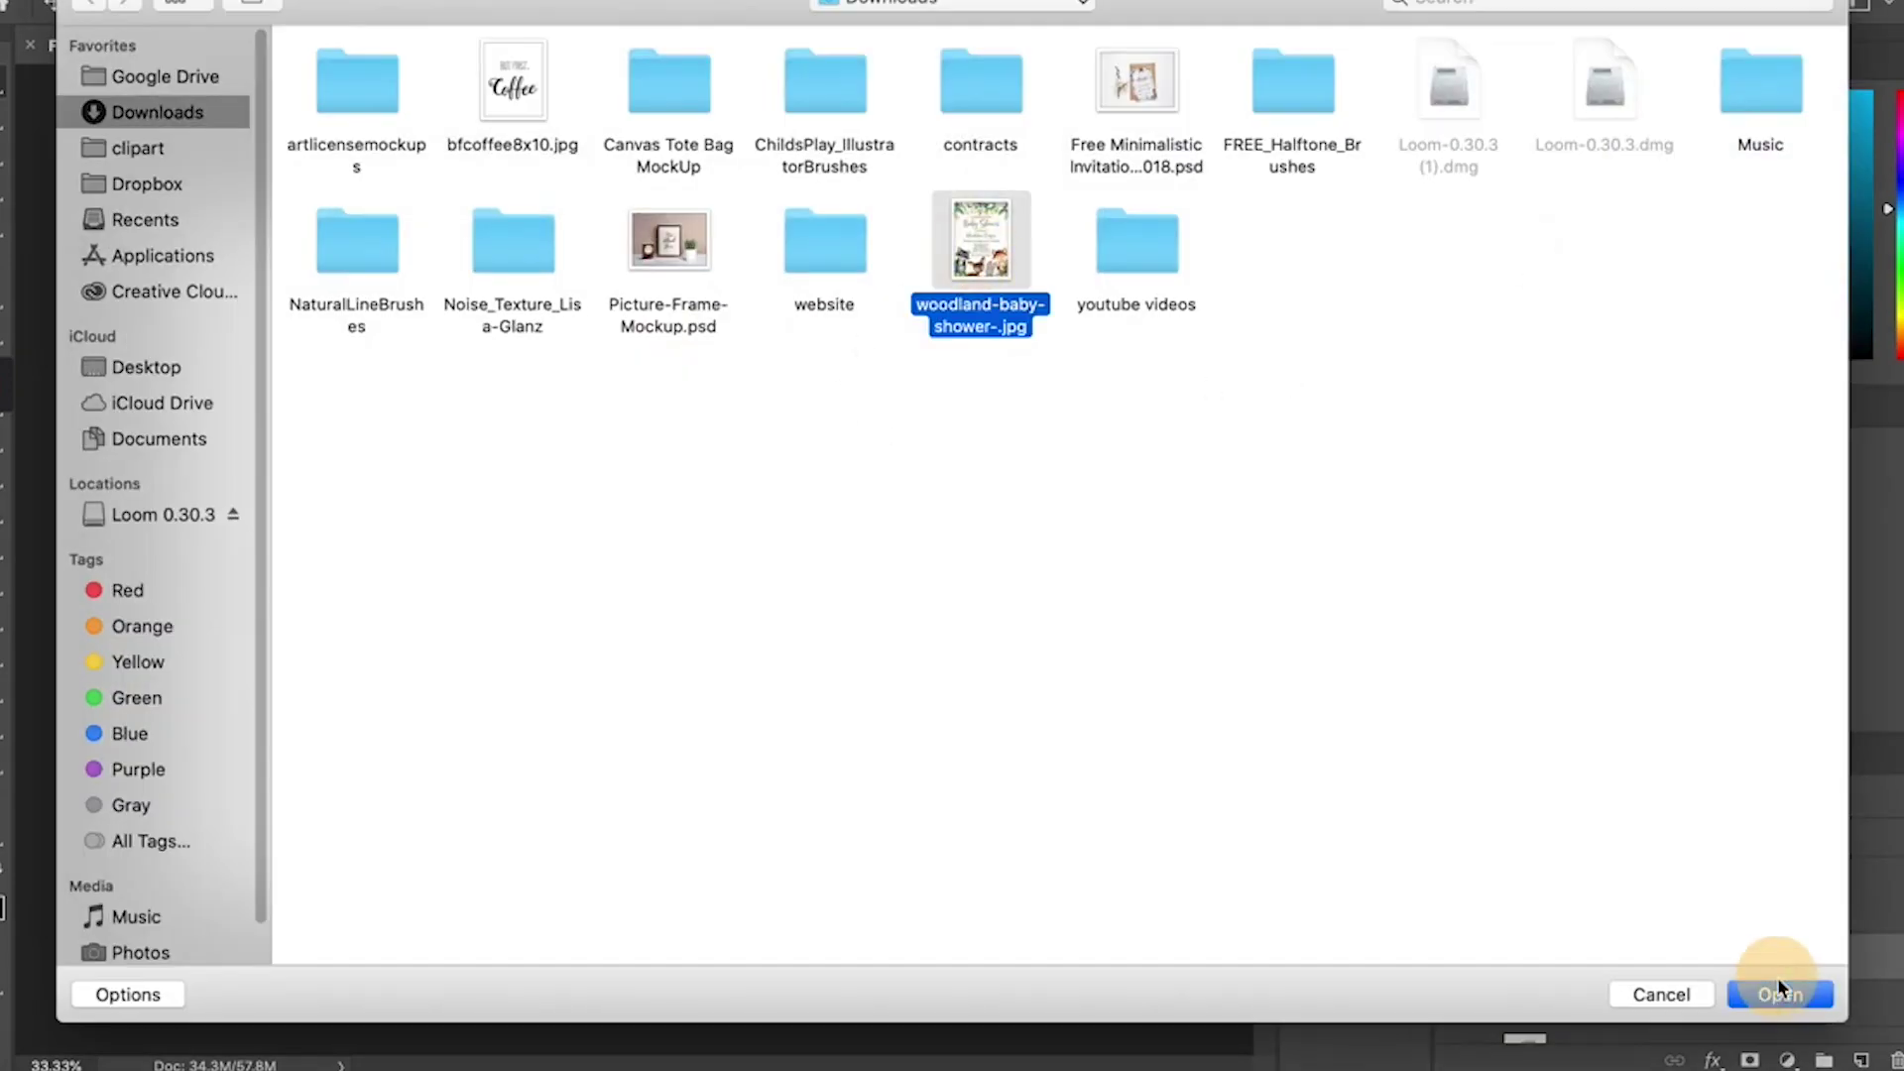
{"action": "left_click", "coordinate": [1779, 994]}
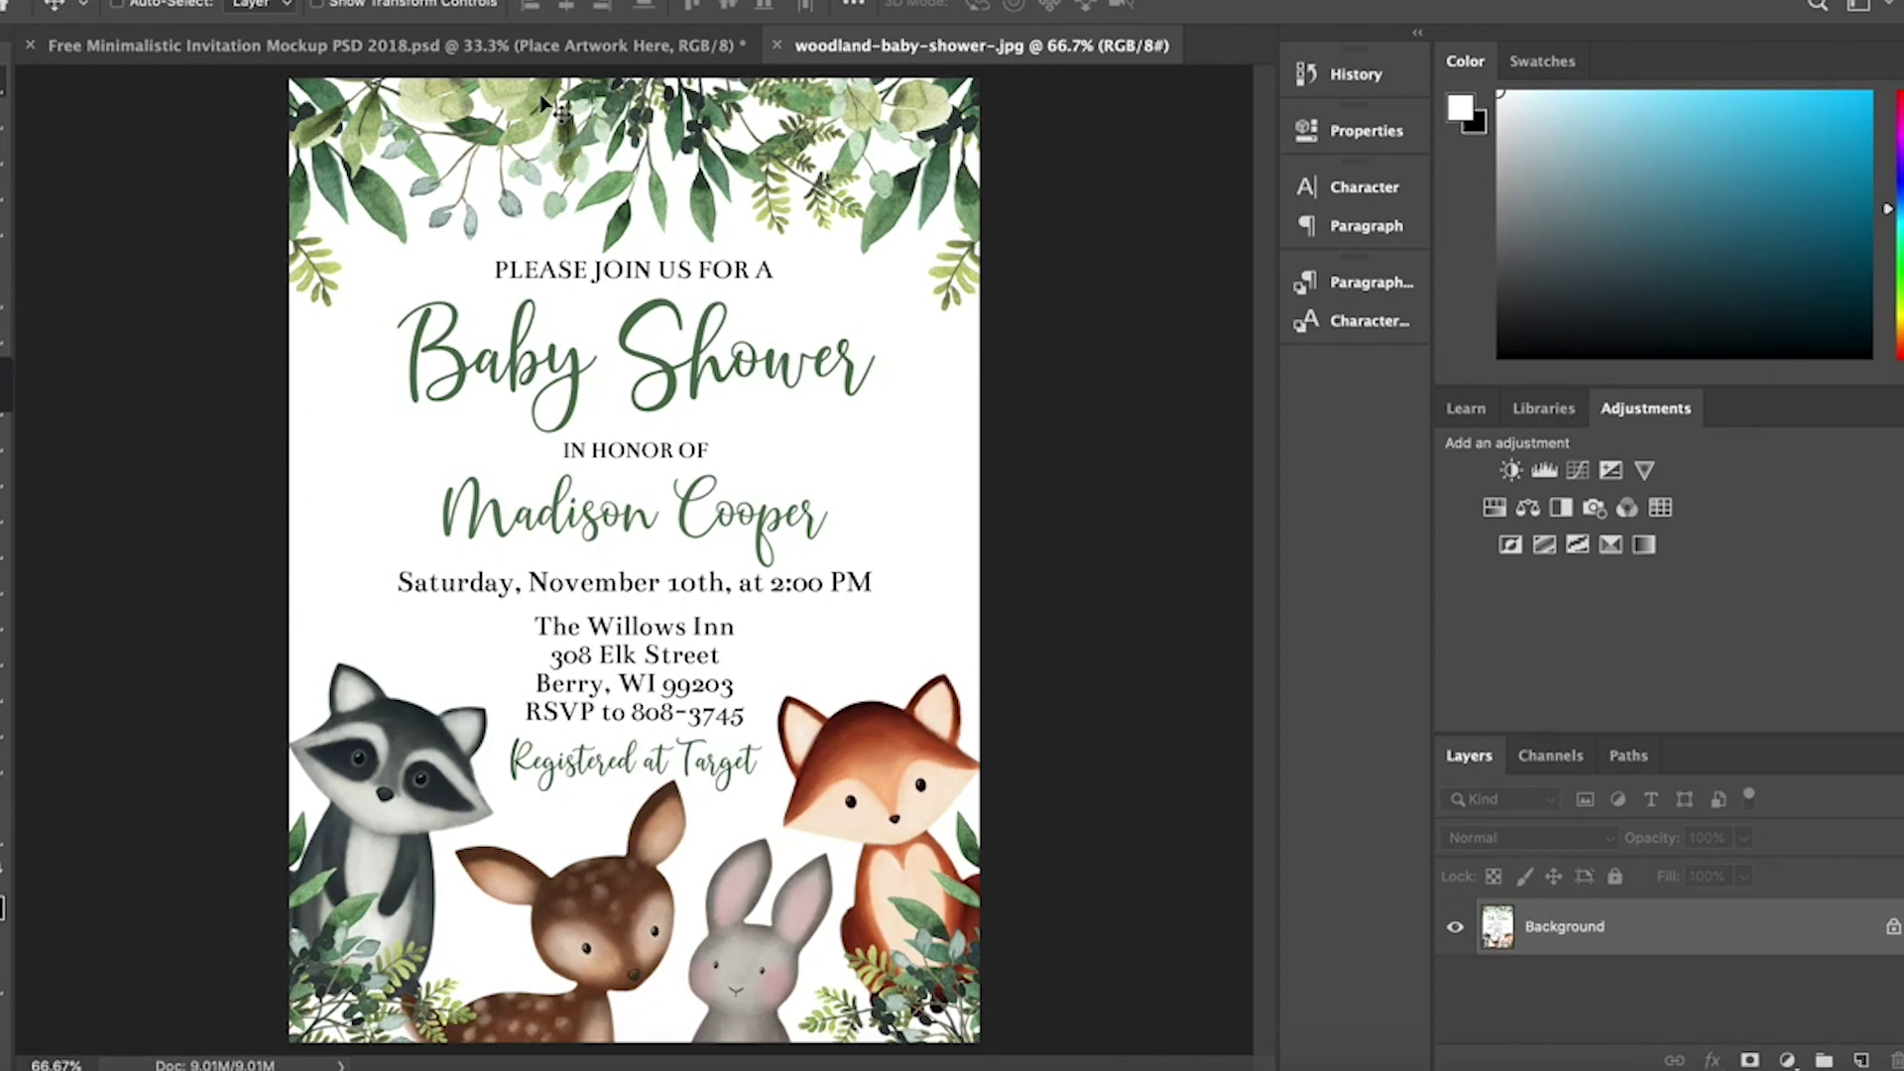
Open the mockup's Place Artwork Here smart object and paste the copied baby shower invitation into it
{"action": "left_click", "coordinate": [577, 52]}
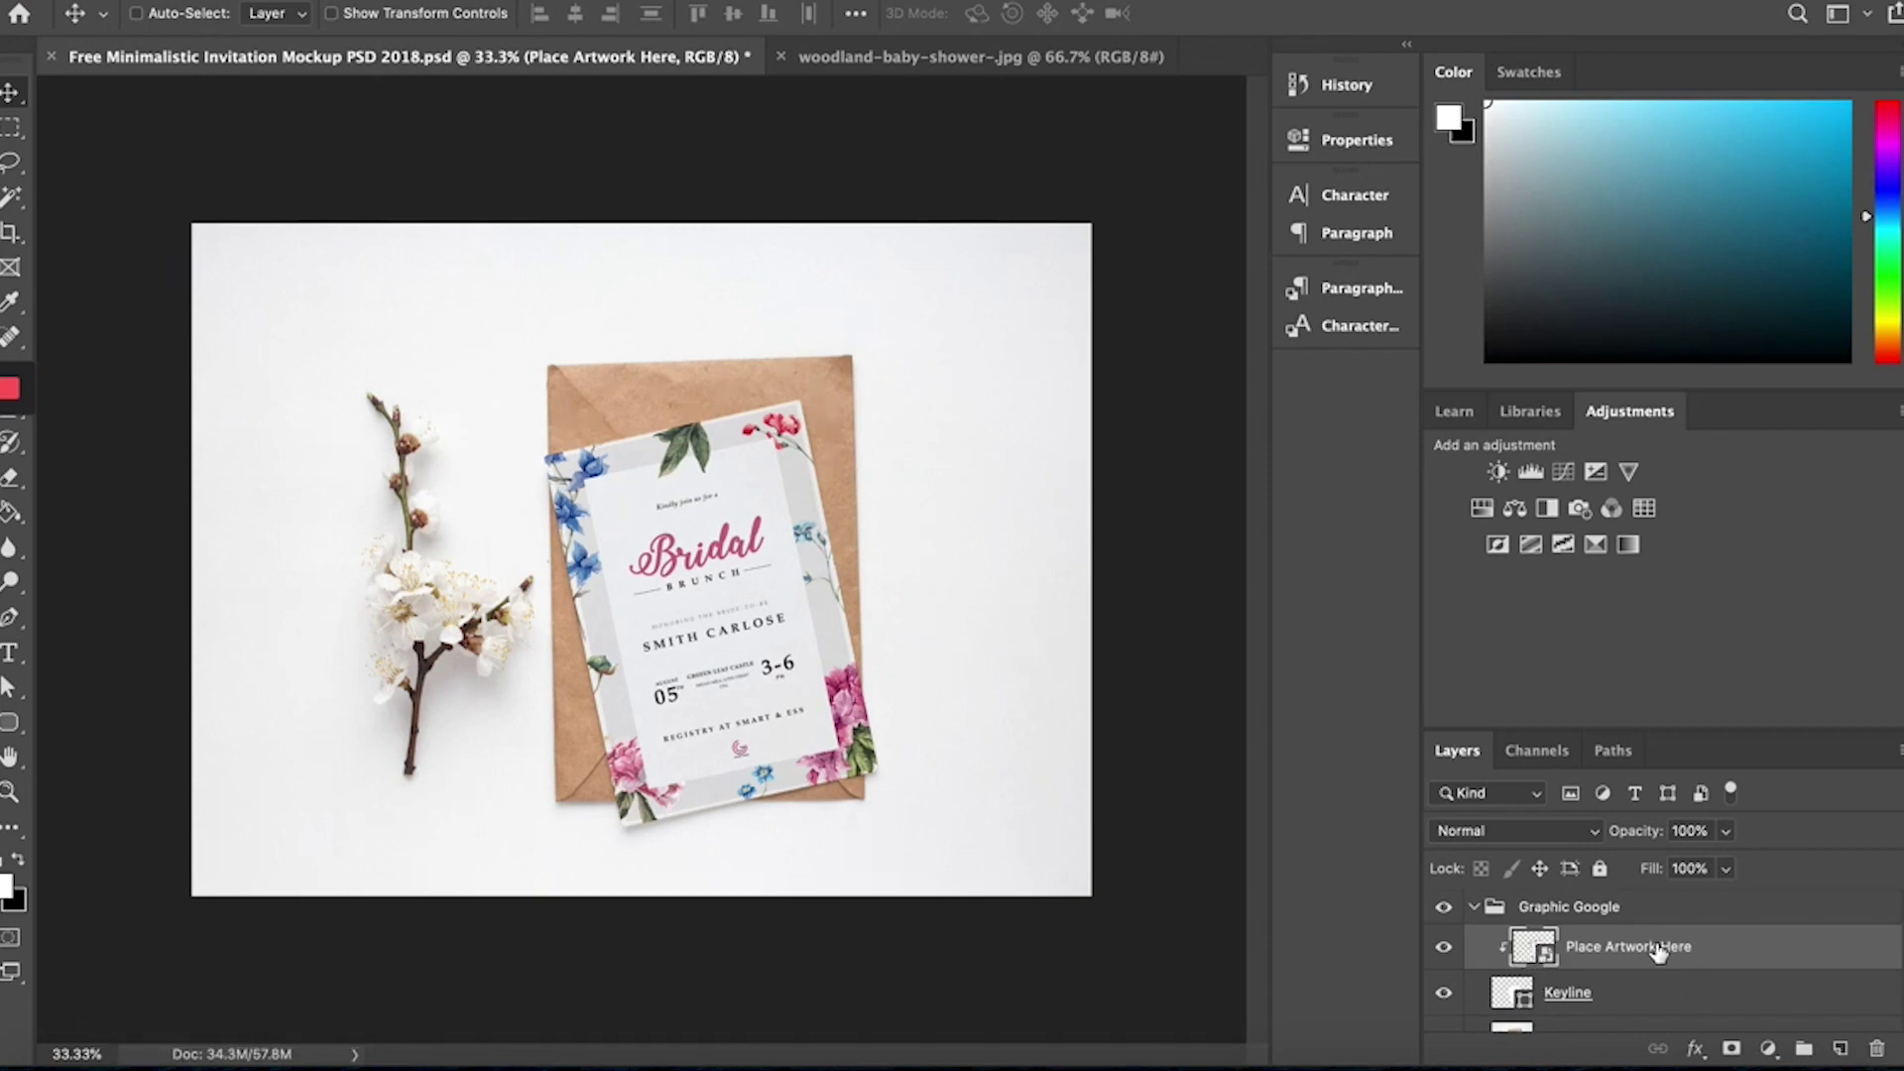
{"action": "double_click", "coordinate": [1535, 952]}
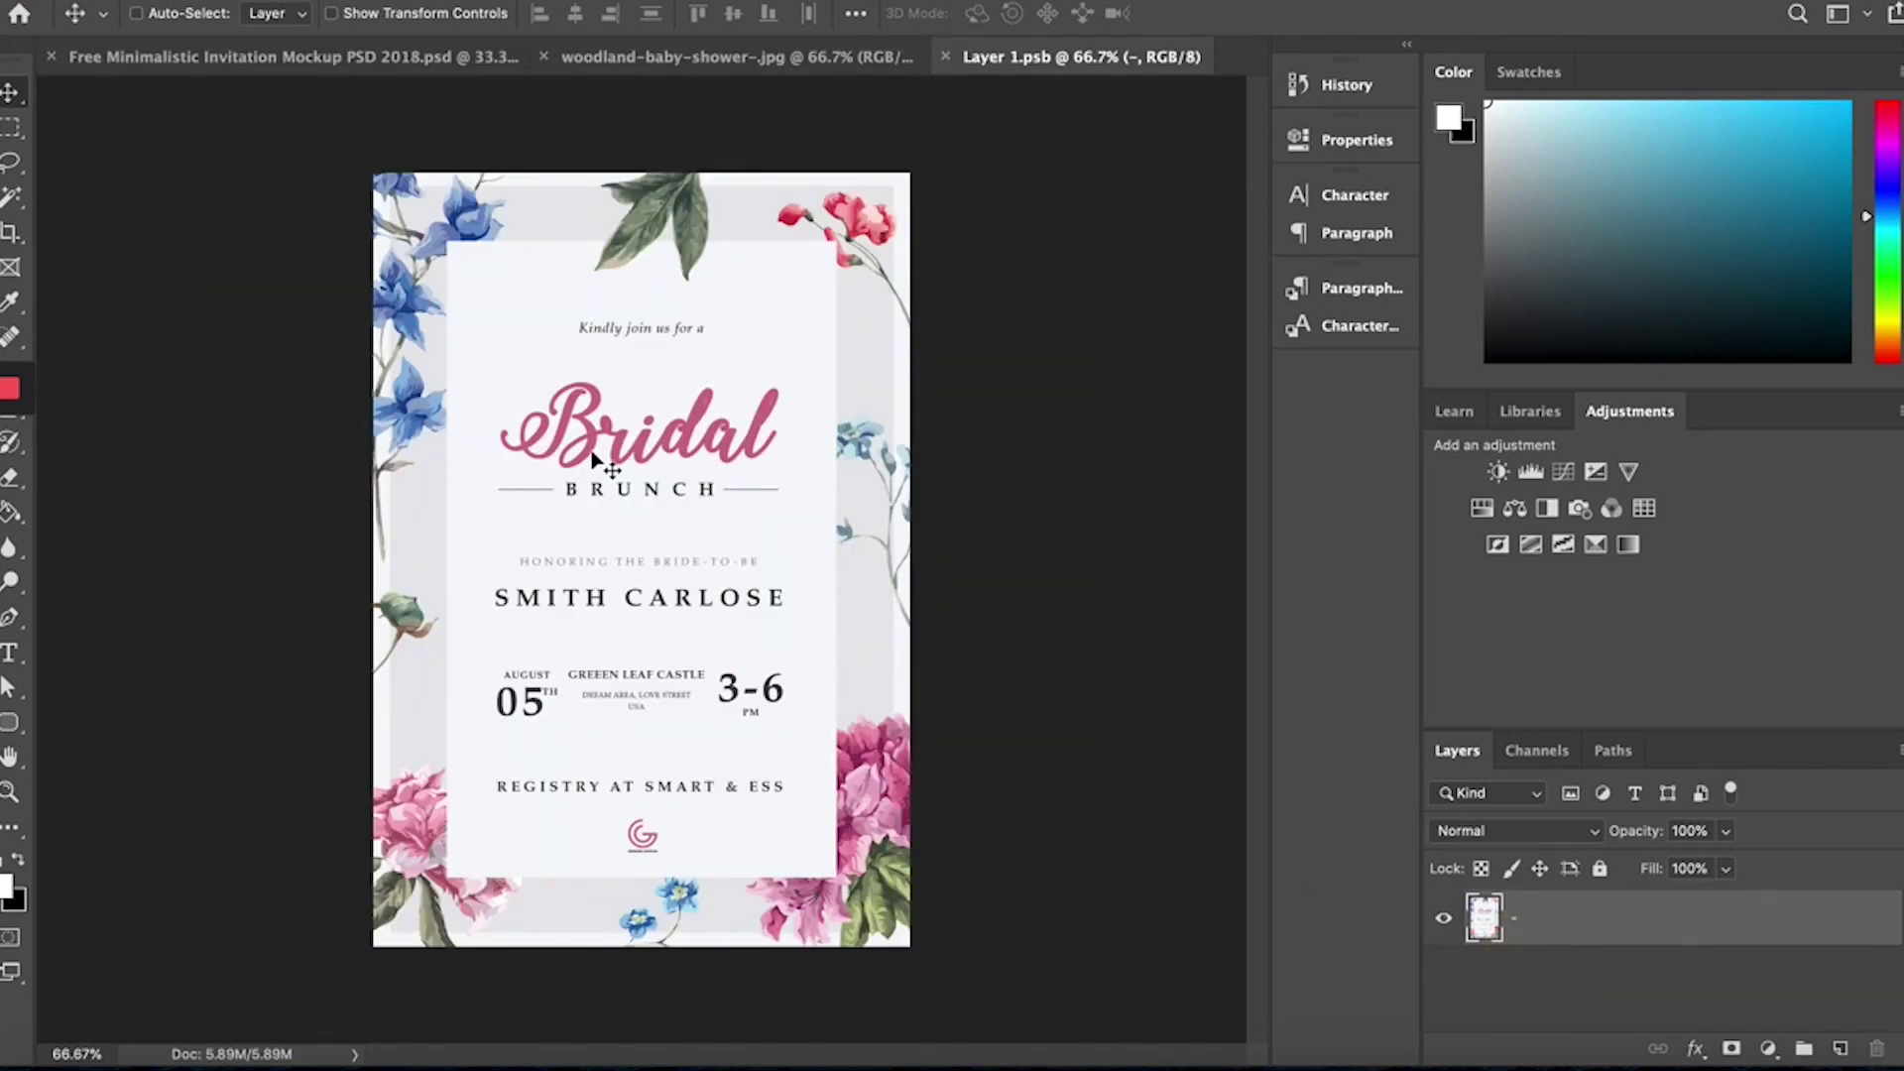
{"action": "left_click", "coordinate": [746, 61]}
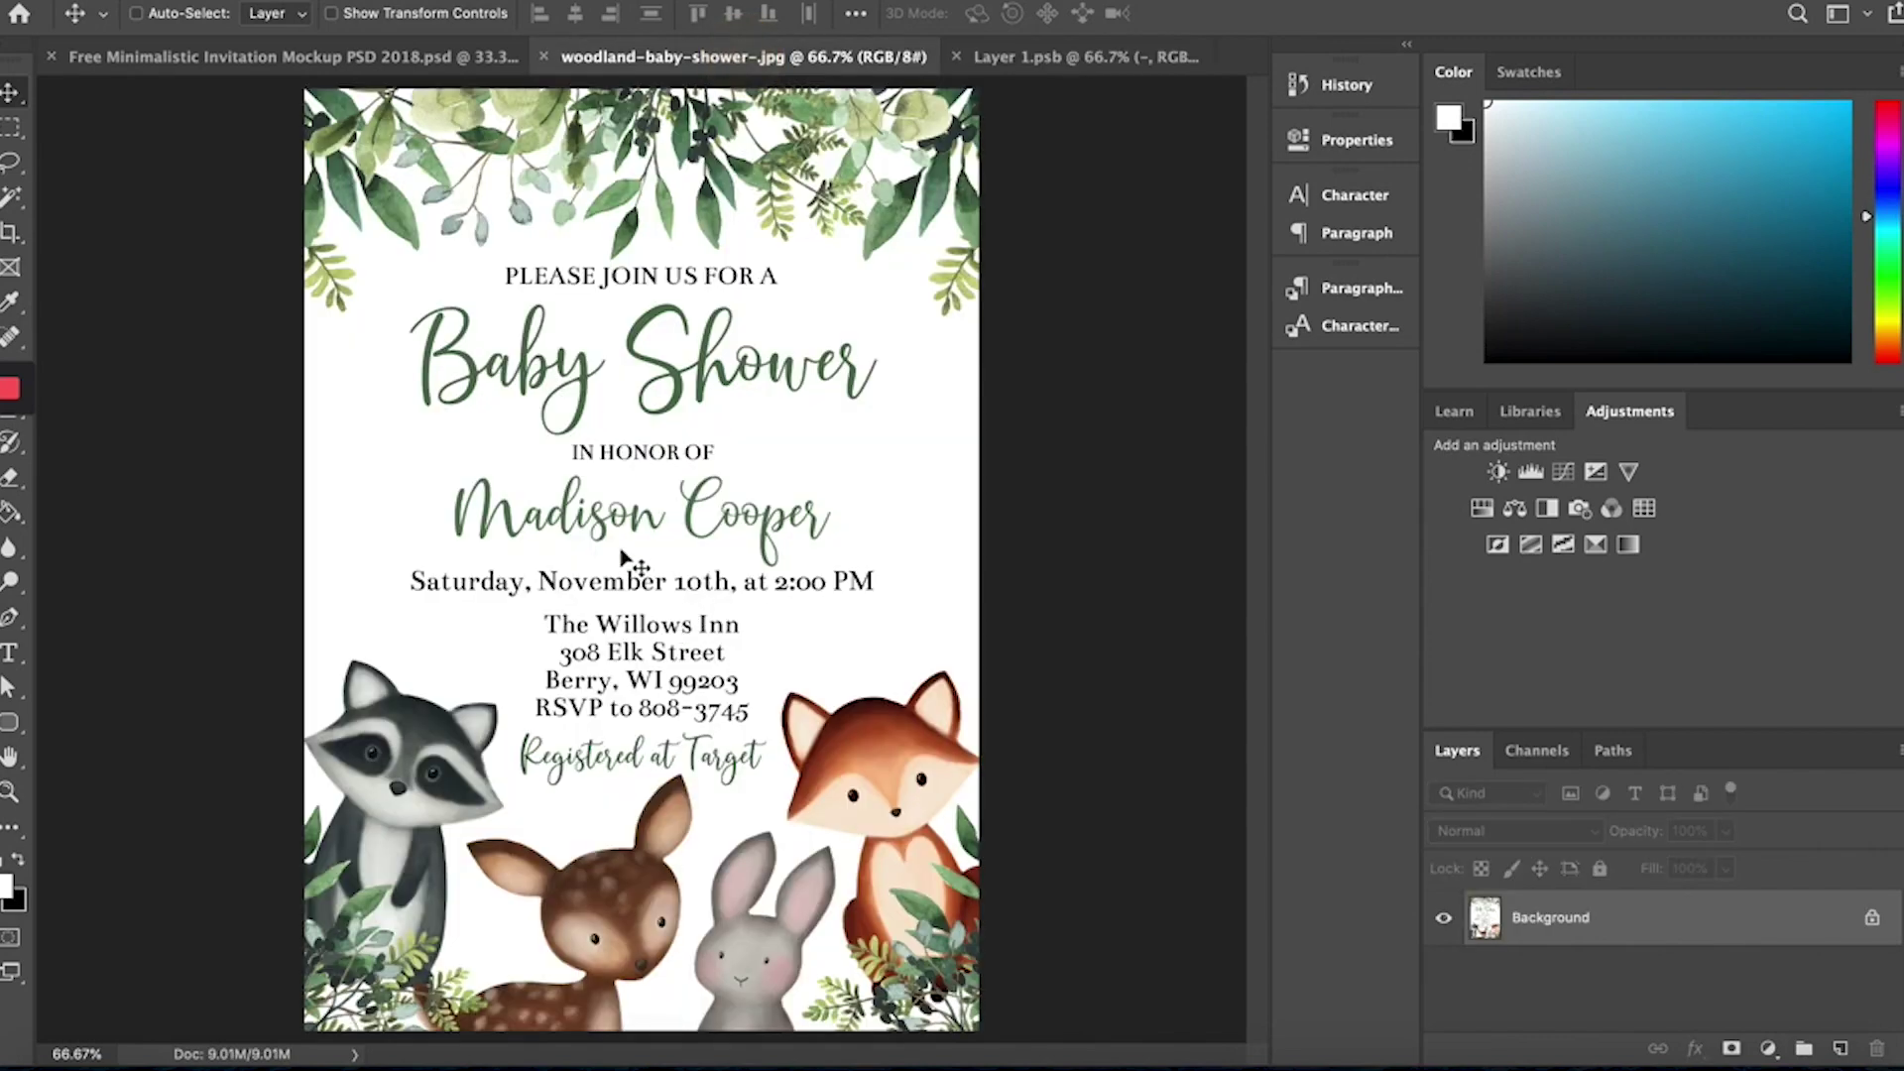
{"action": "left_click", "coordinate": [1121, 55]}
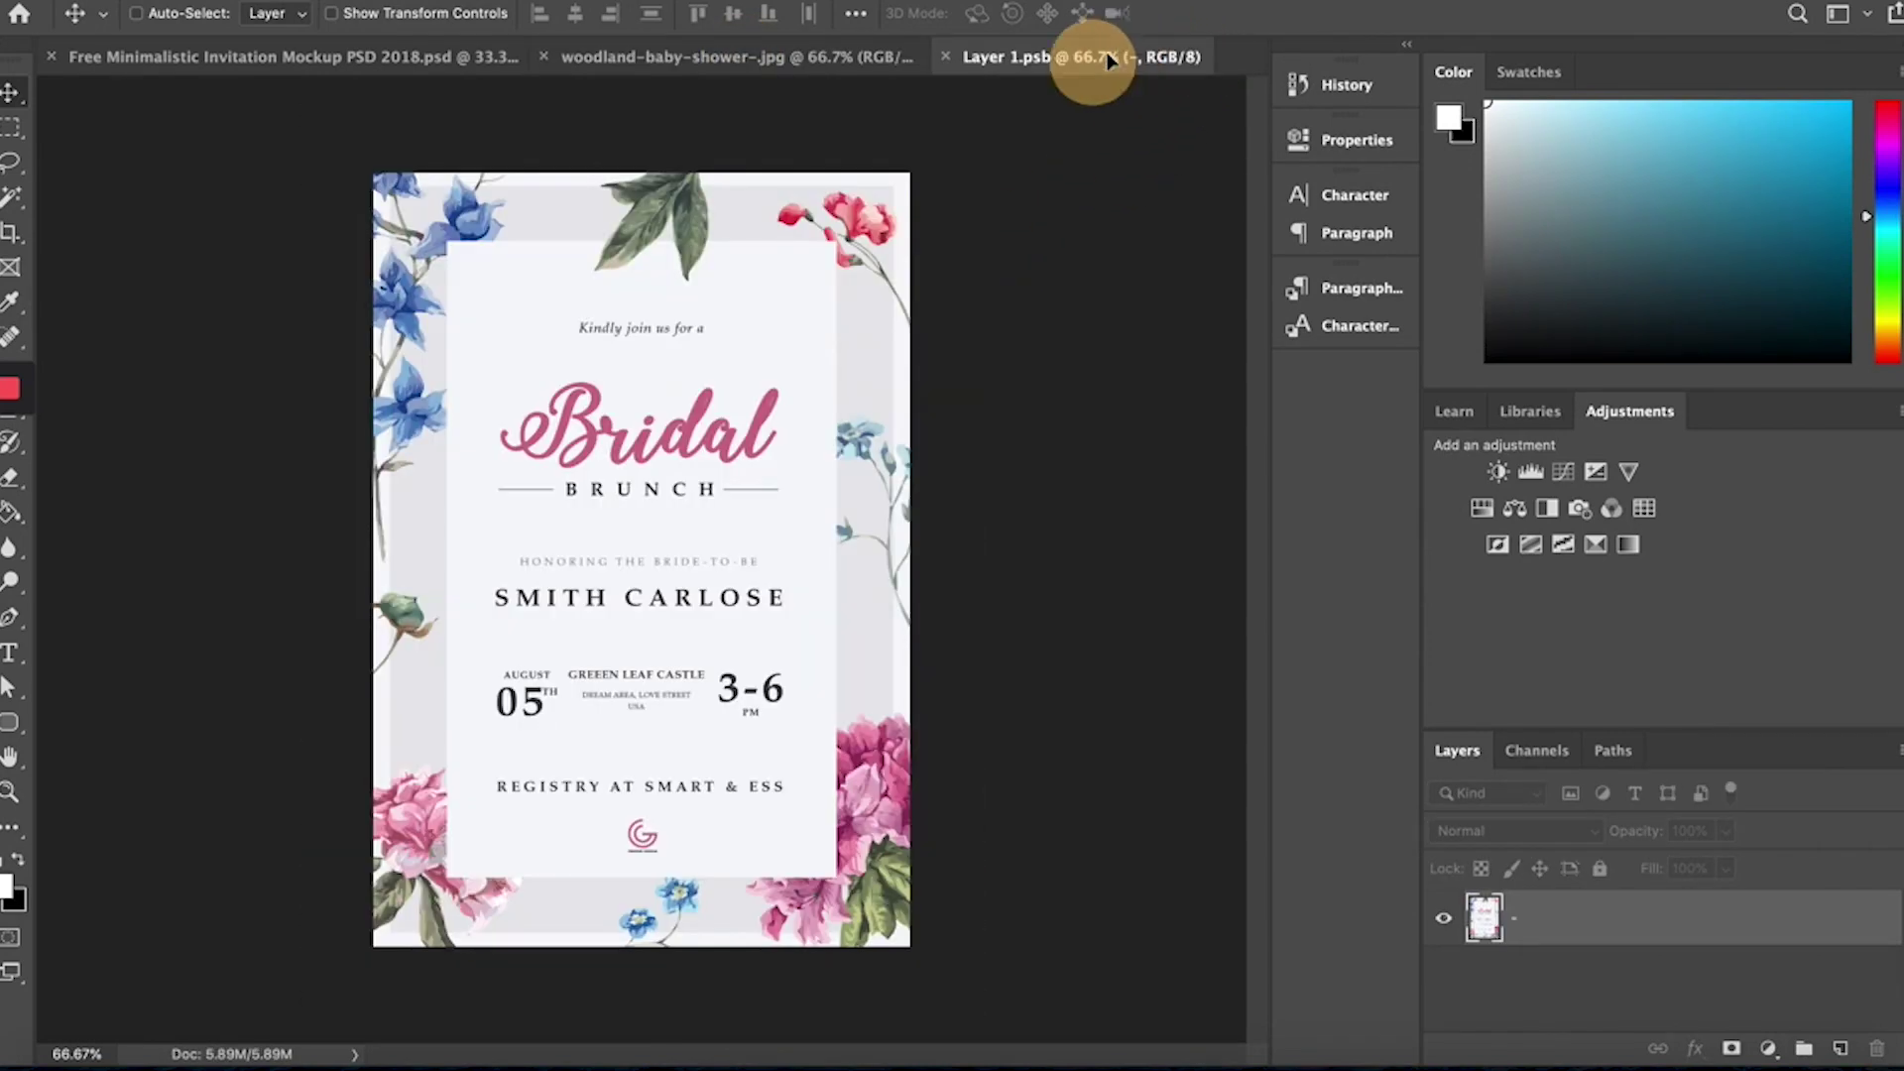
{"action": "key", "text": "ctrl+v"}
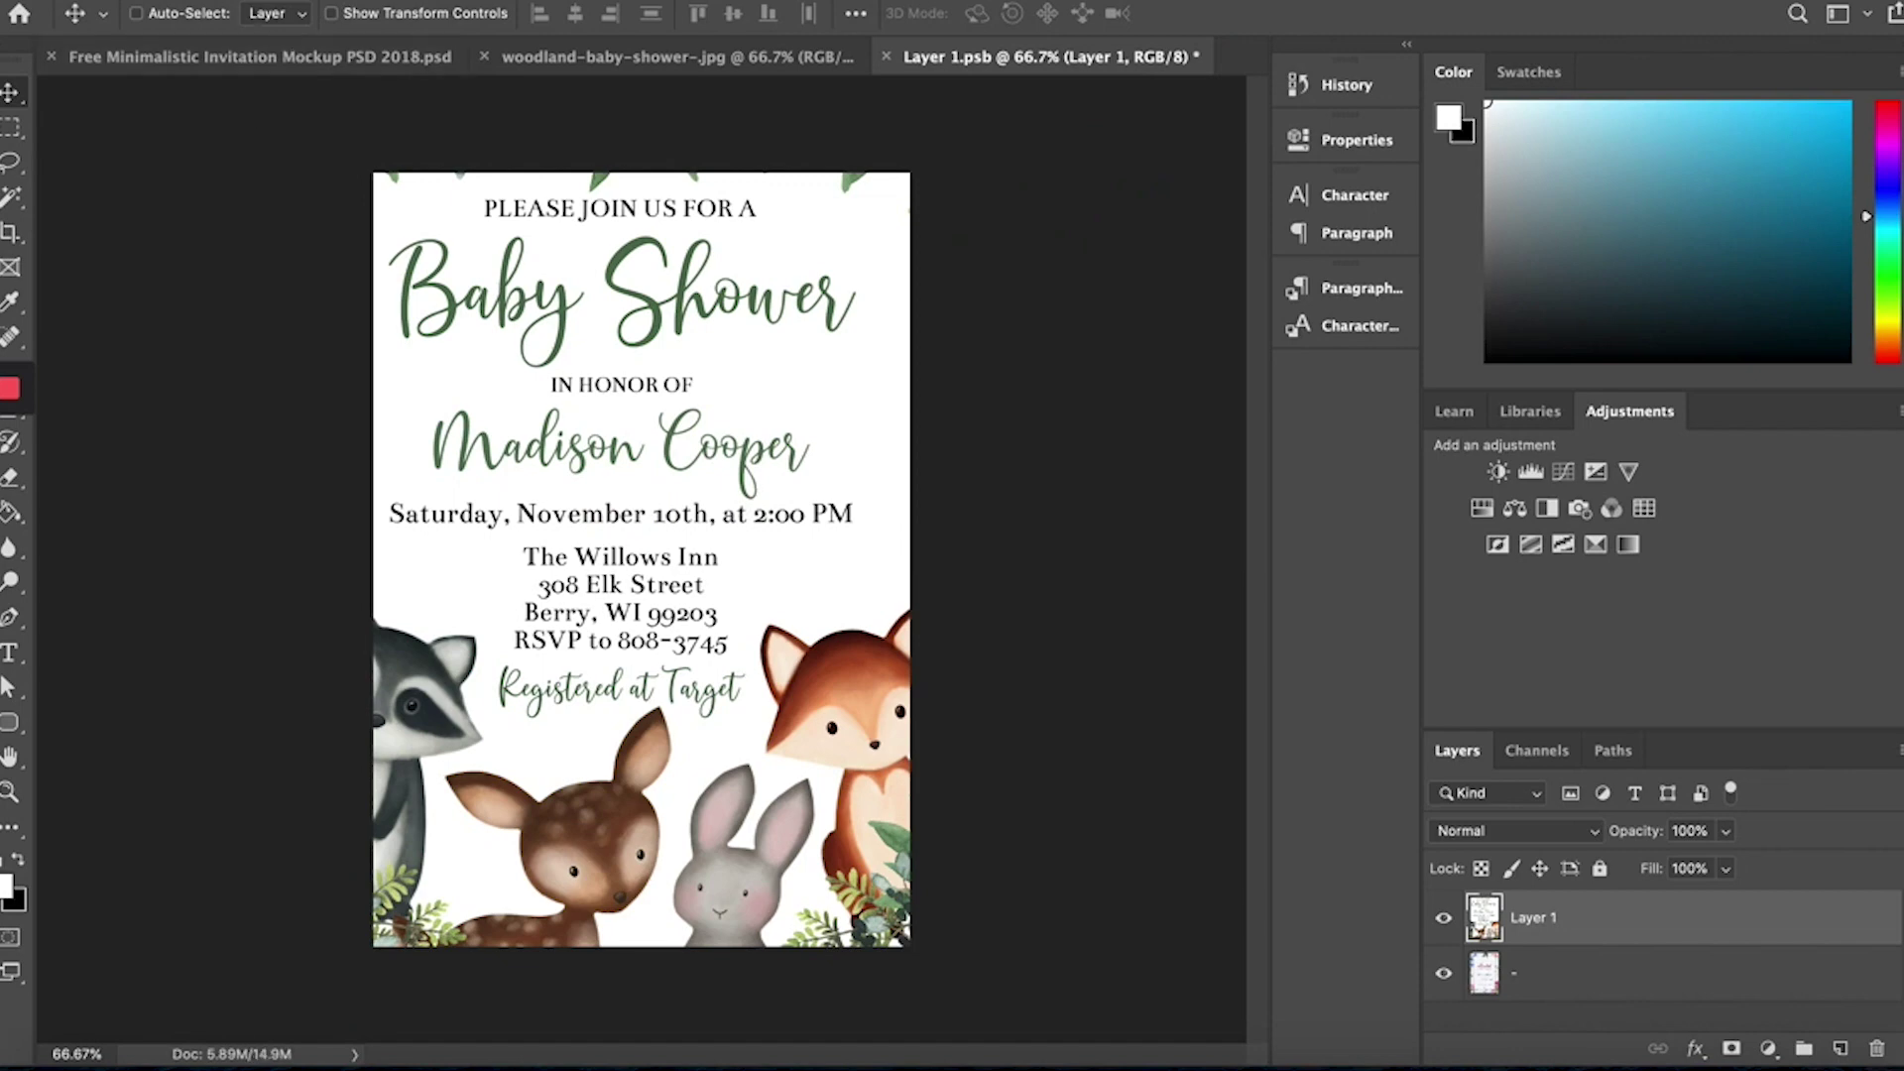
Scale the pasted invitation to about 83% and position it to cover the whole bridal brunch artwork
{"action": "left_click", "coordinate": [292, 3]}
{"action": "left_click", "coordinate": [398, 551]}
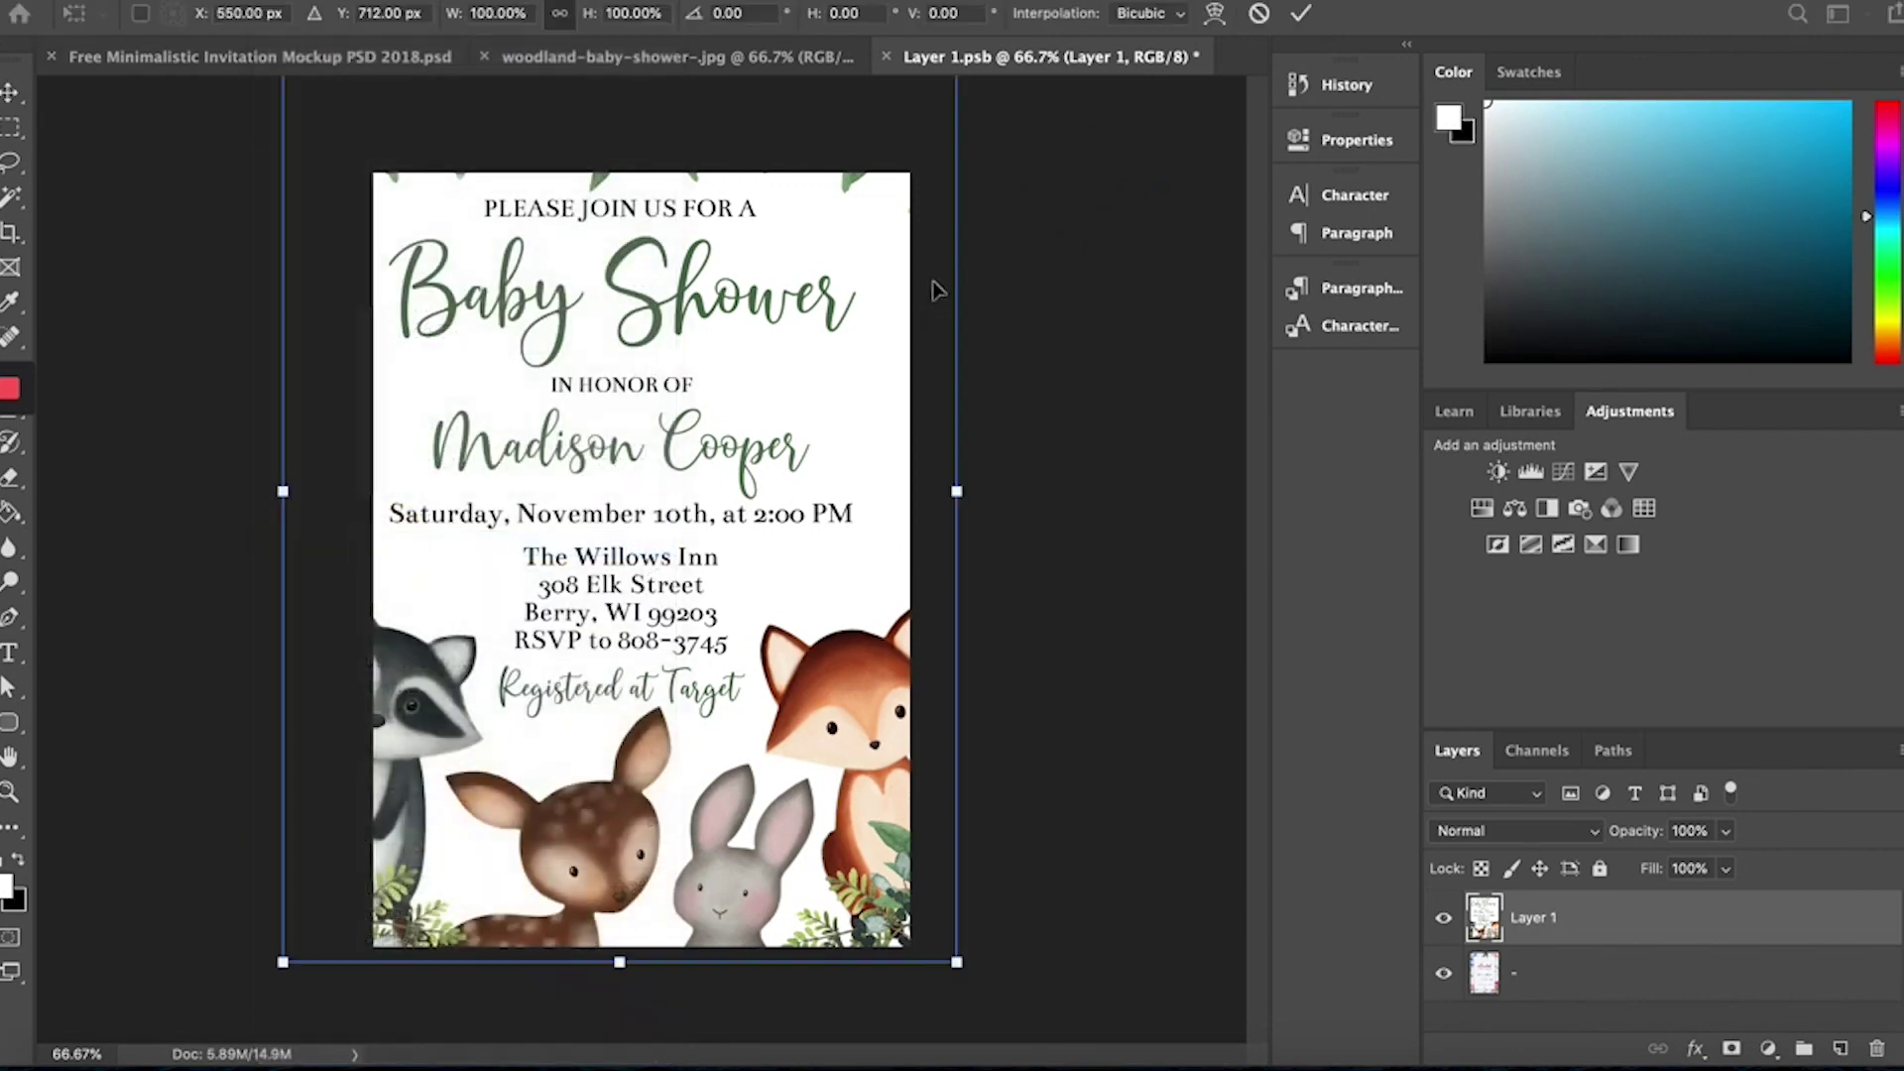
{"action": "left_click_drag", "start_coordinate": [956, 963], "coordinate": [819, 769]}
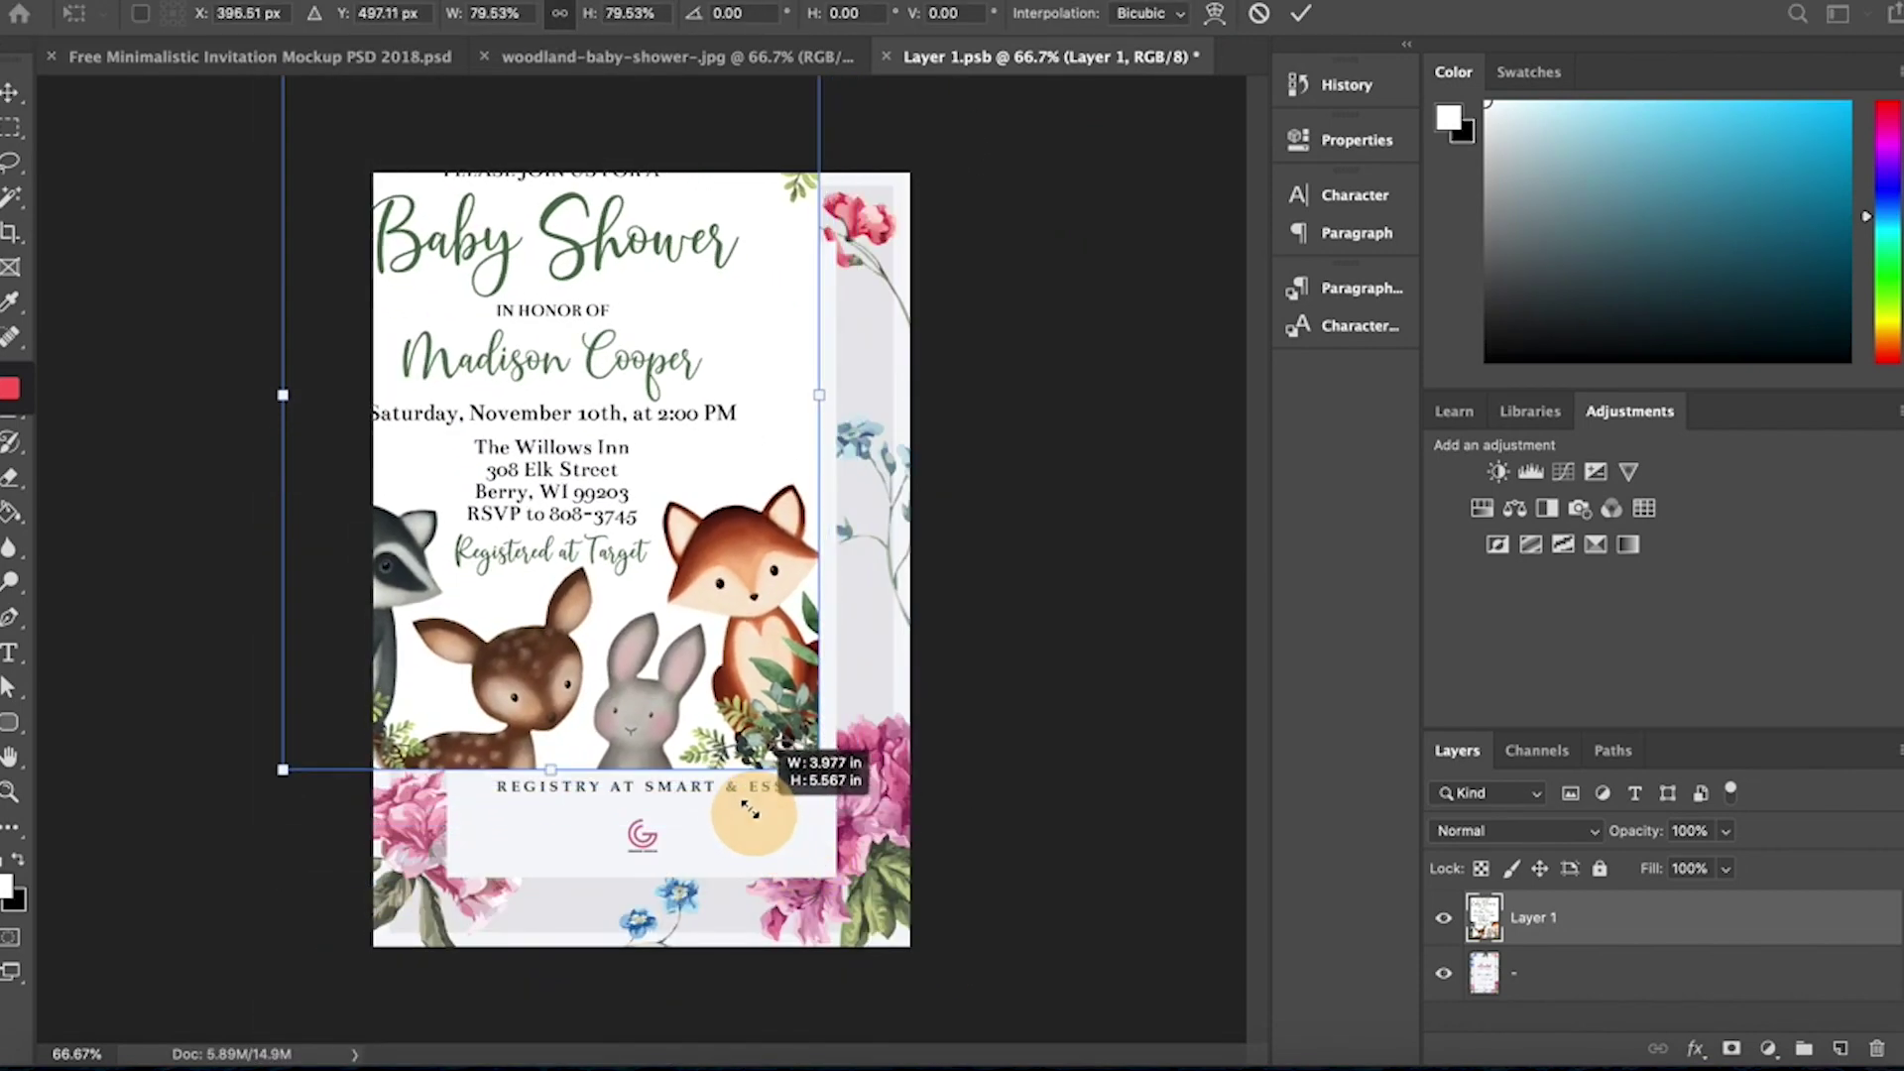
{"action": "left_click_drag", "start_coordinate": [552, 451], "coordinate": [650, 627]}
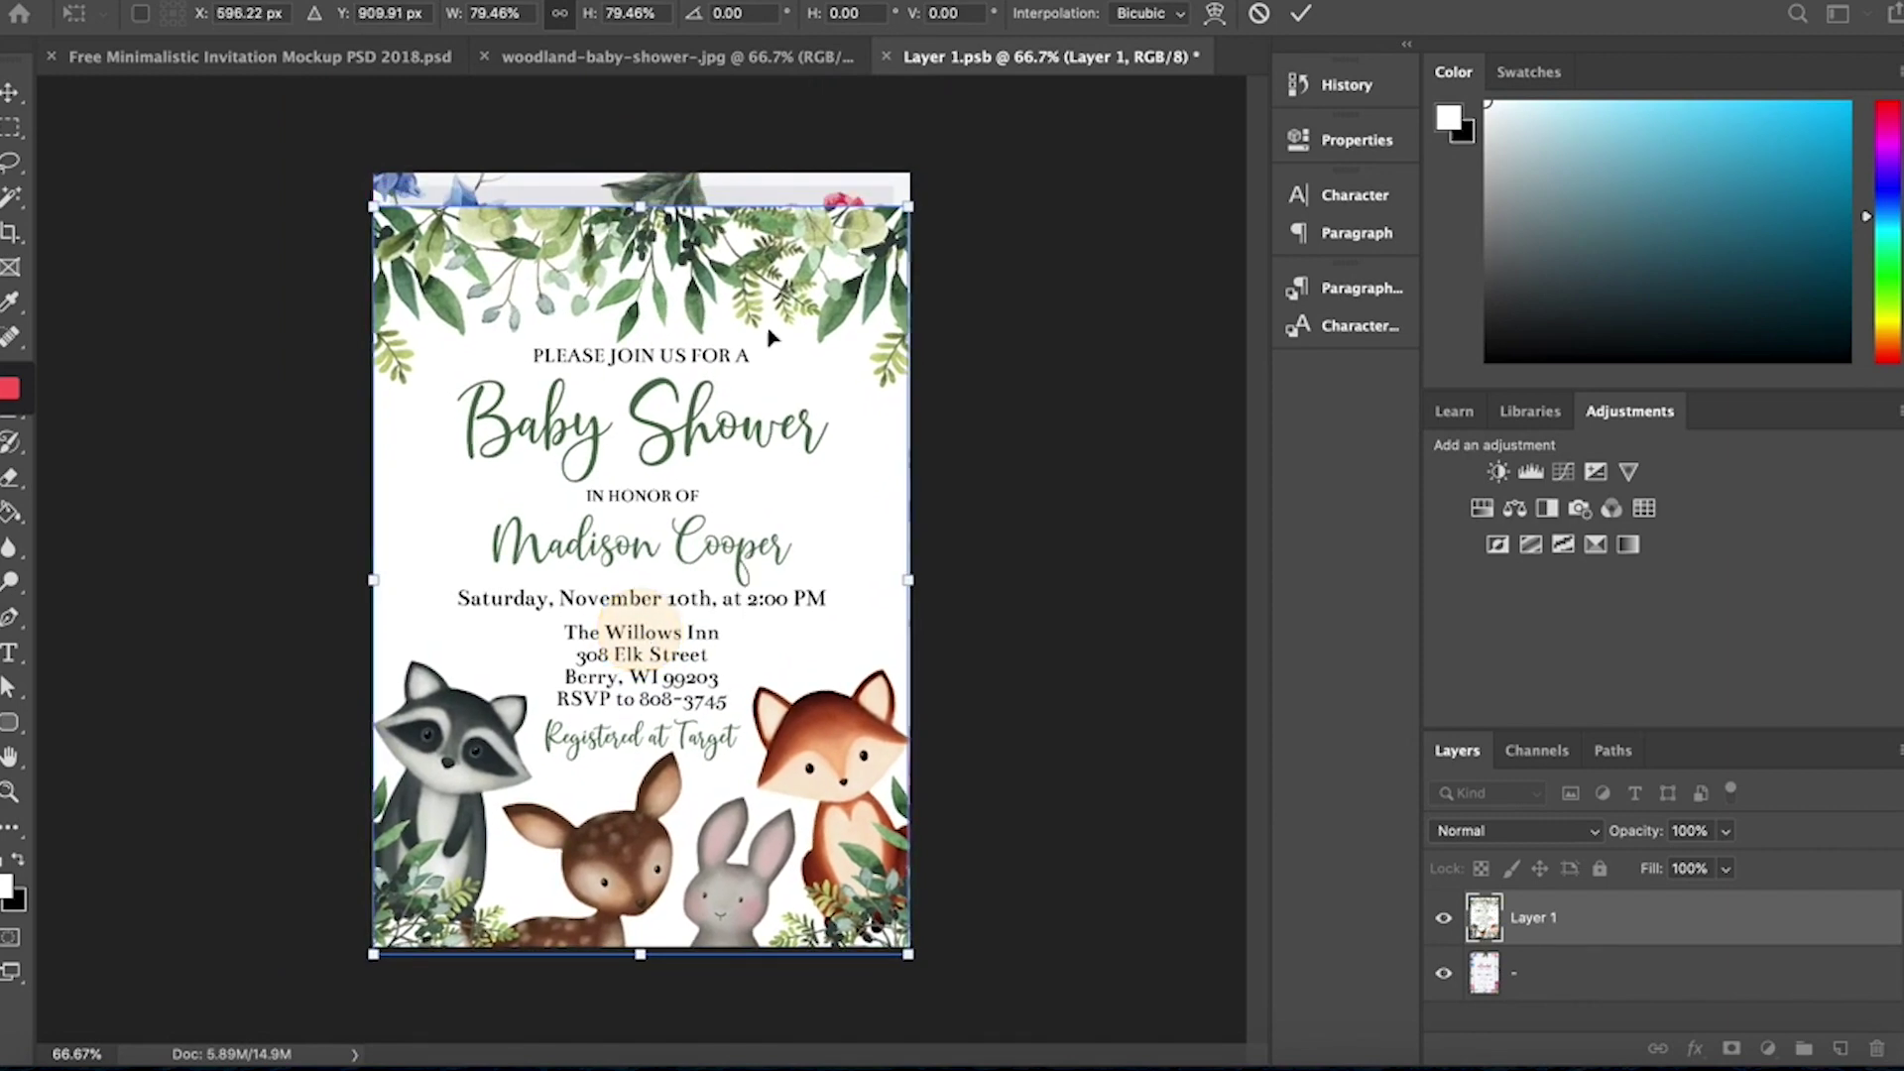
{"action": "left_click_drag", "start_coordinate": [907, 203], "coordinate": [920, 171]}
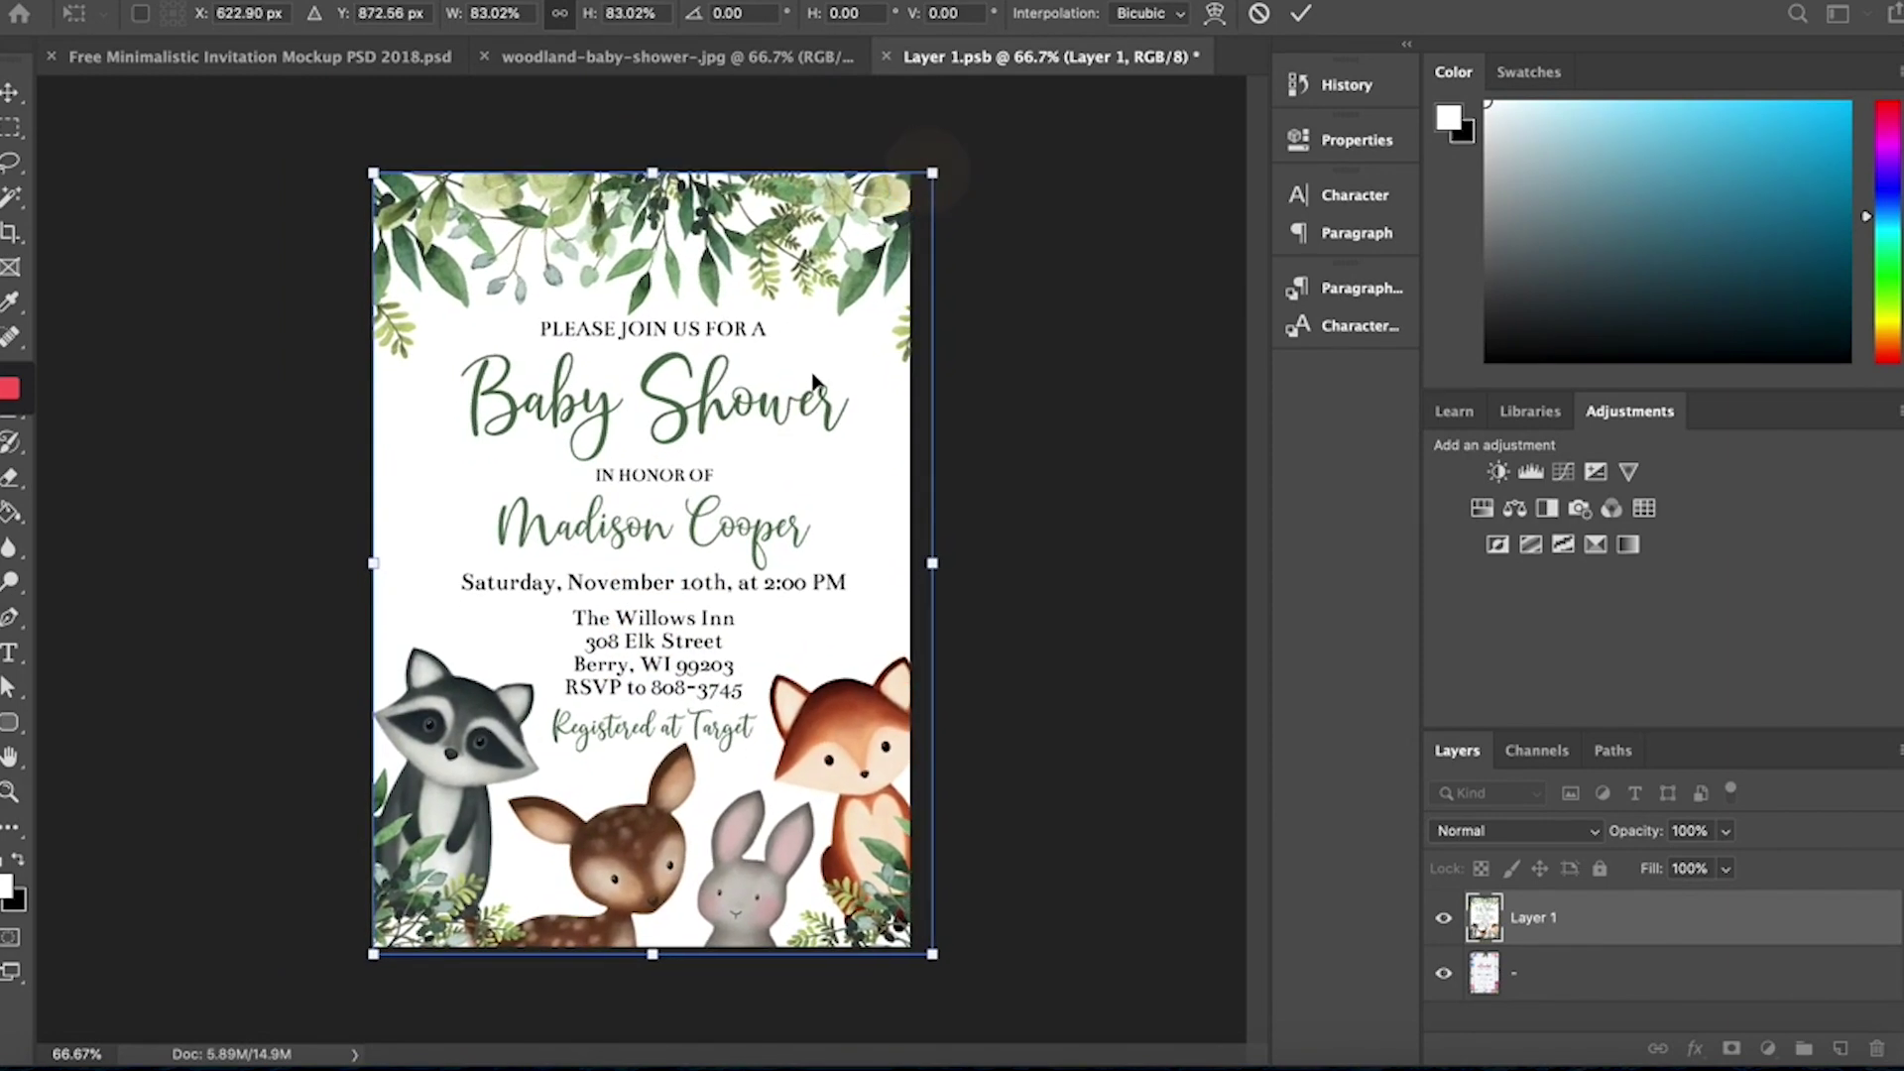
{"action": "left_click_drag", "start_coordinate": [807, 381], "coordinate": [799, 386]}
{"action": "left_click", "coordinate": [1700, 924]}
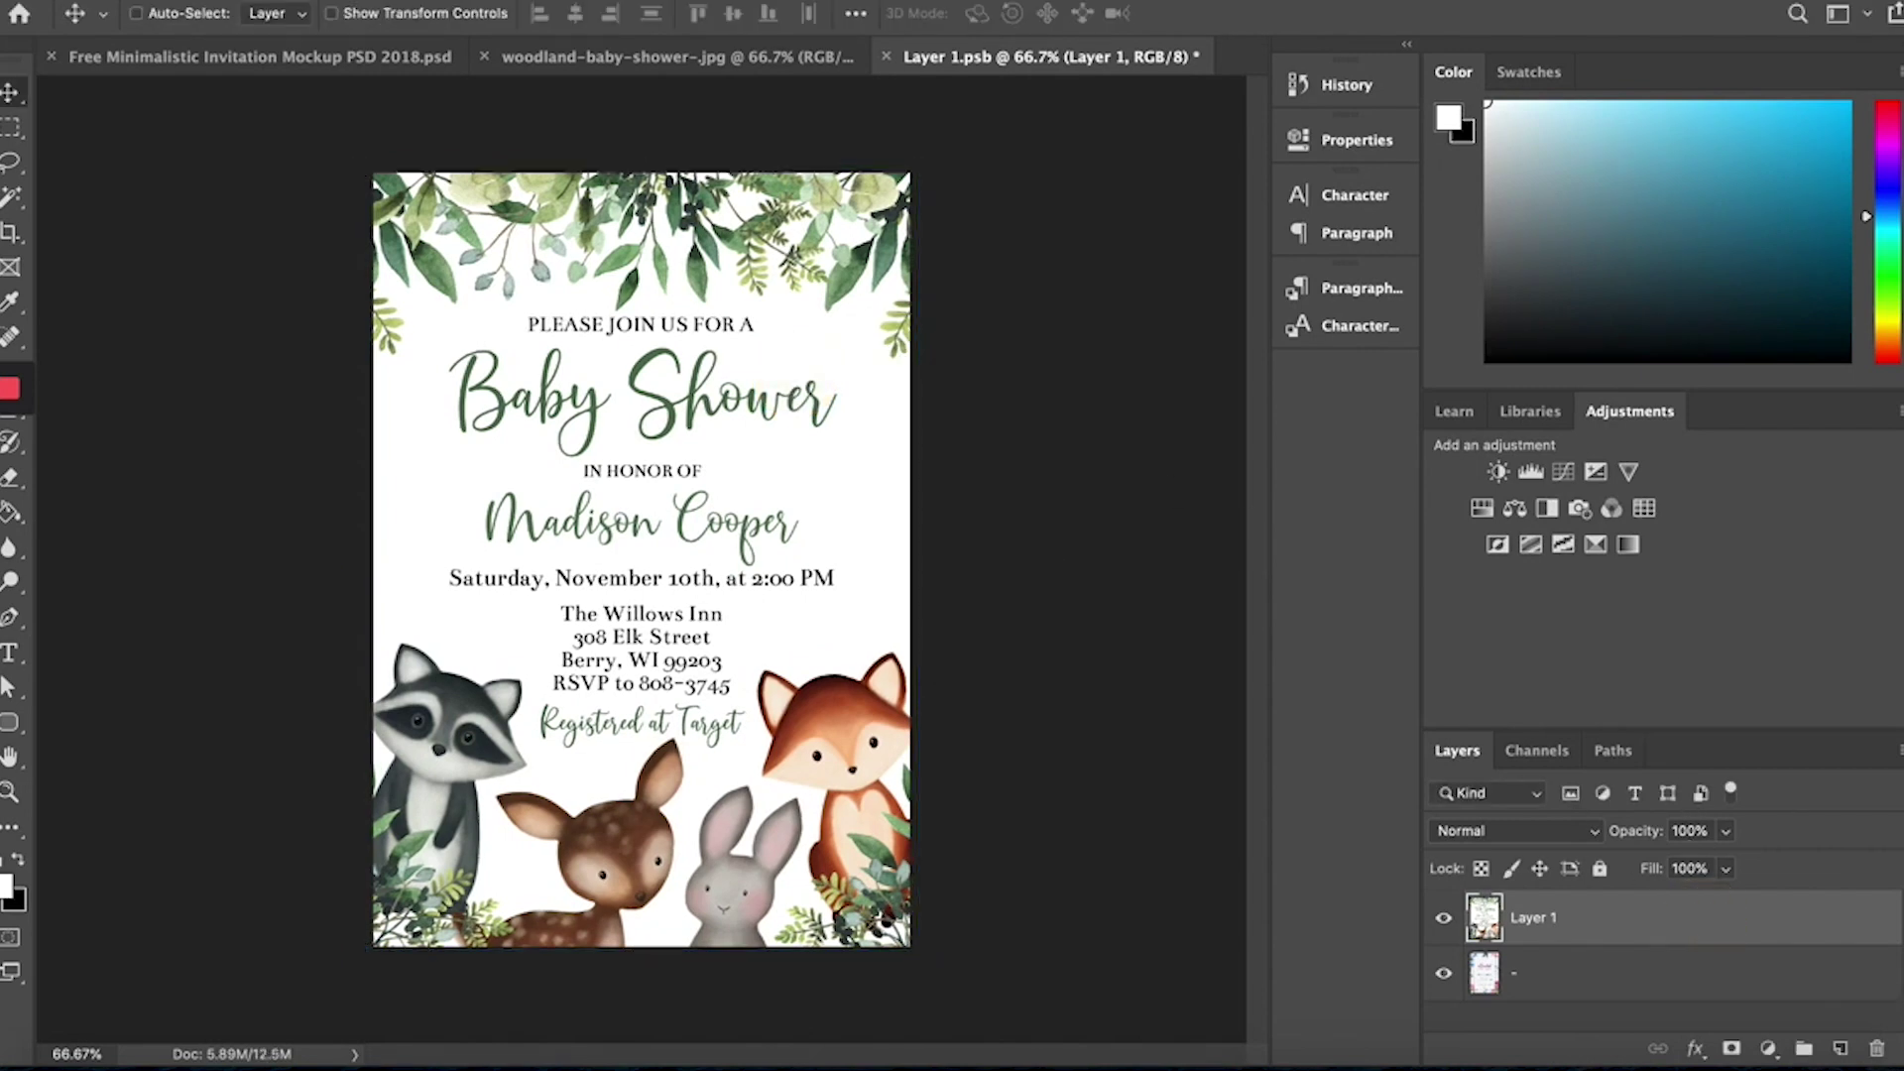
Save the Layer 1.psb smart object and return to the invitation mockup document
{"action": "left_click", "coordinate": [213, 0]}
{"action": "left_click", "coordinate": [331, 196]}
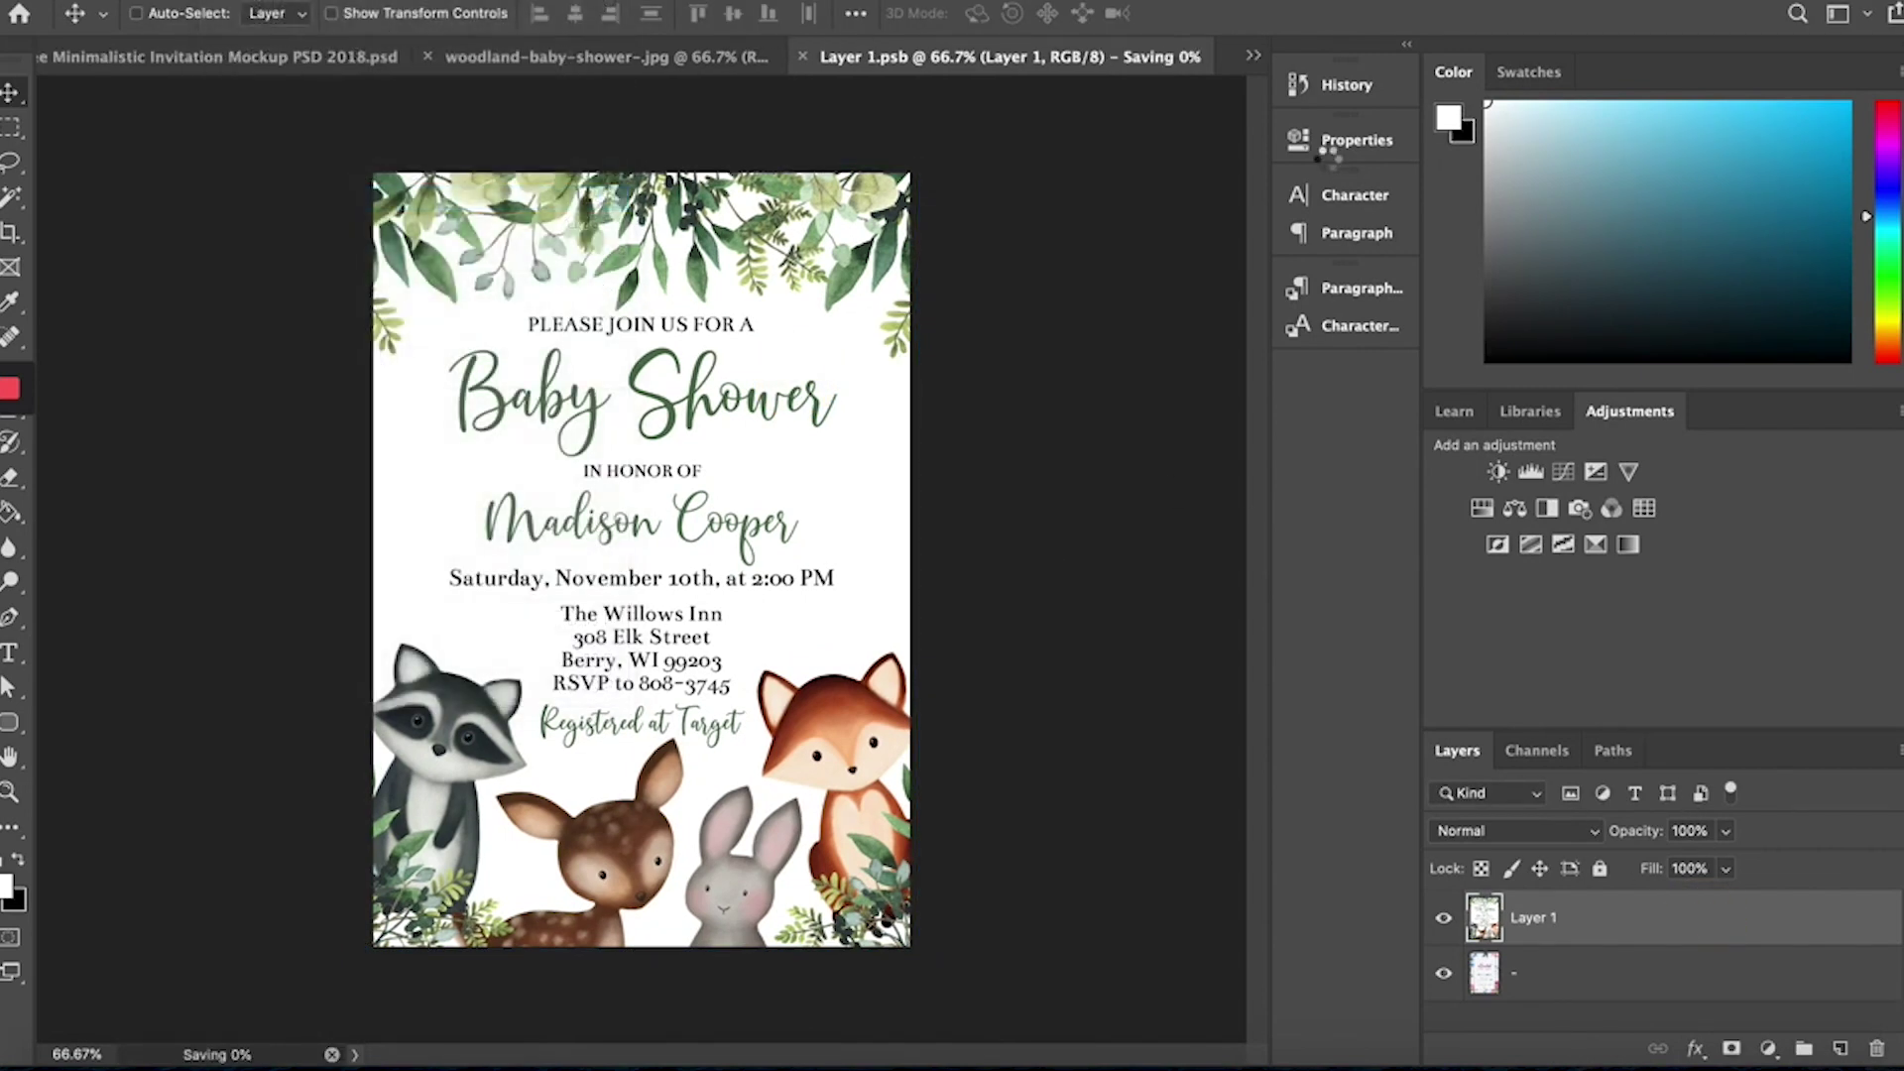
{"action": "left_click", "coordinate": [397, 62]}
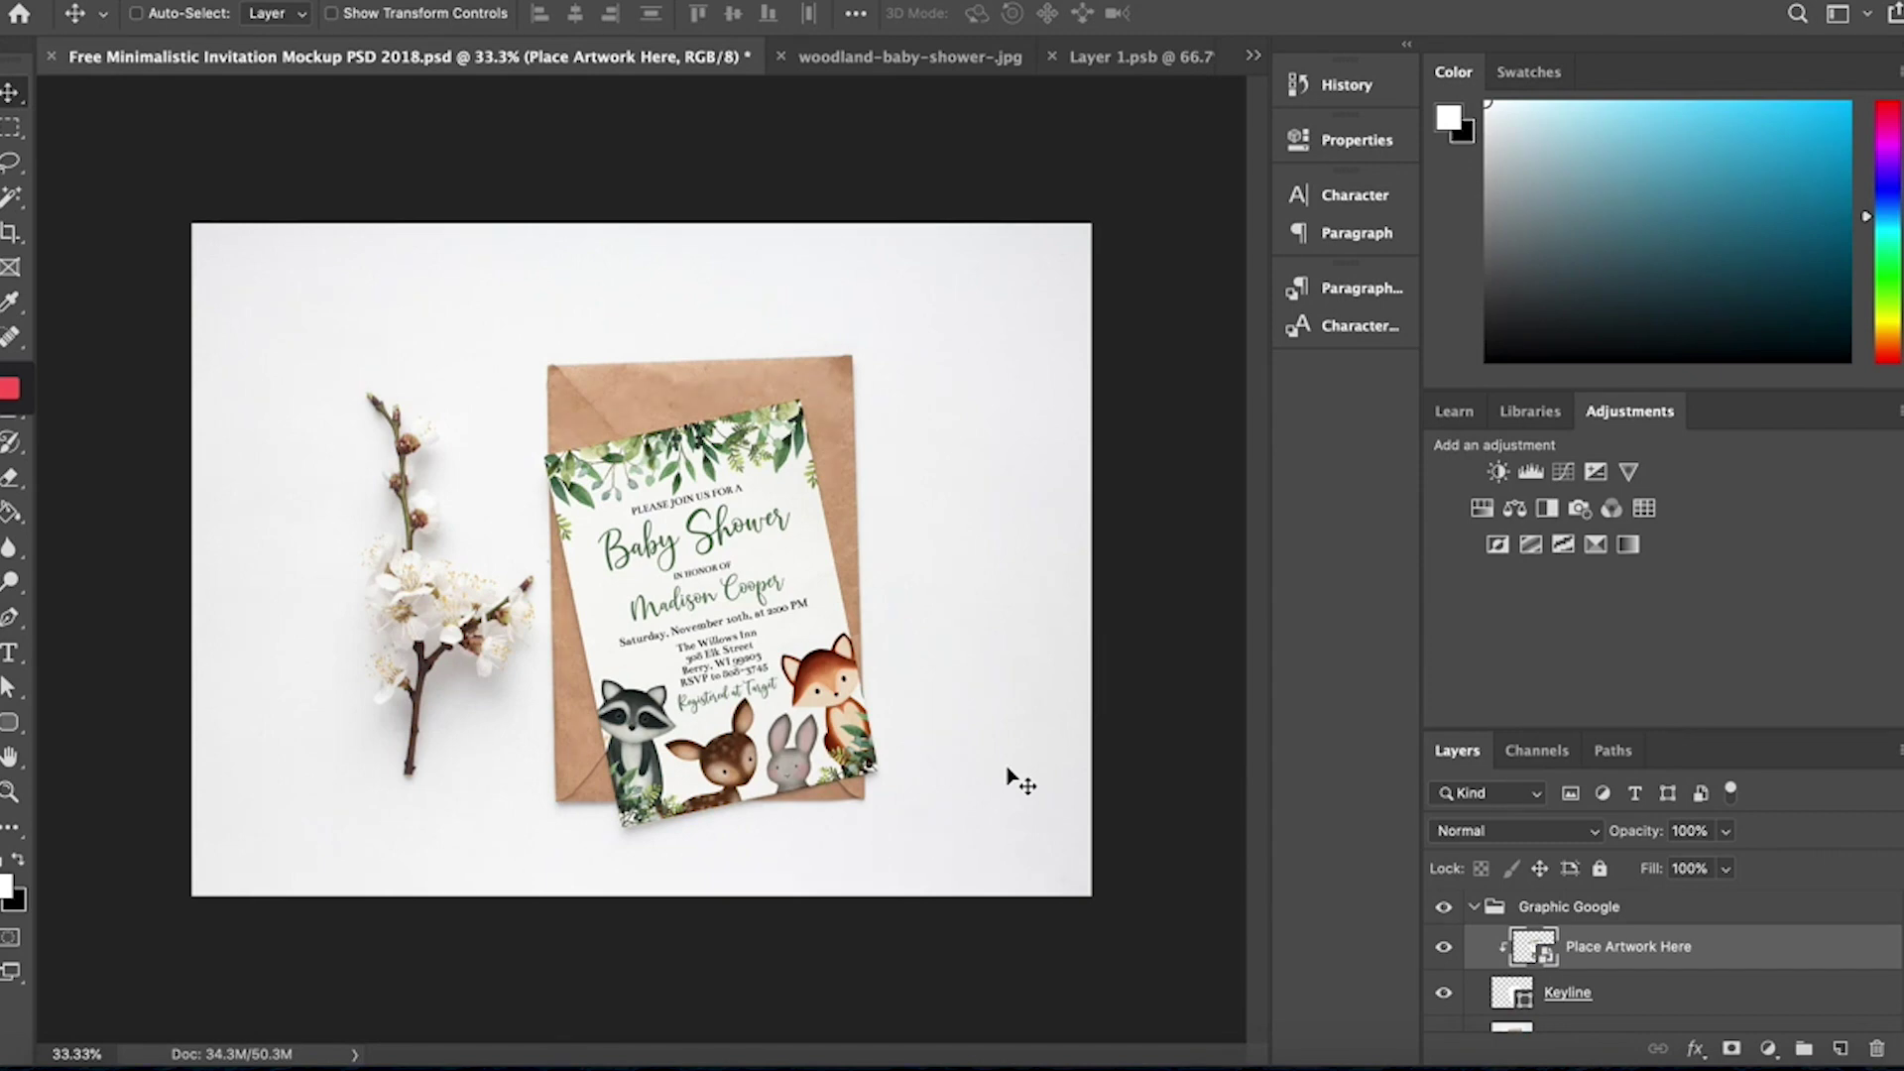
Switch to Chrome and load the page graphicgoogle.com/free-minimalistic-invitation-mockup-psd-2018/ in a new tab
{"action": "left_click", "coordinate": [170, 1053]}
{"action": "left_click", "coordinate": [798, 8]}
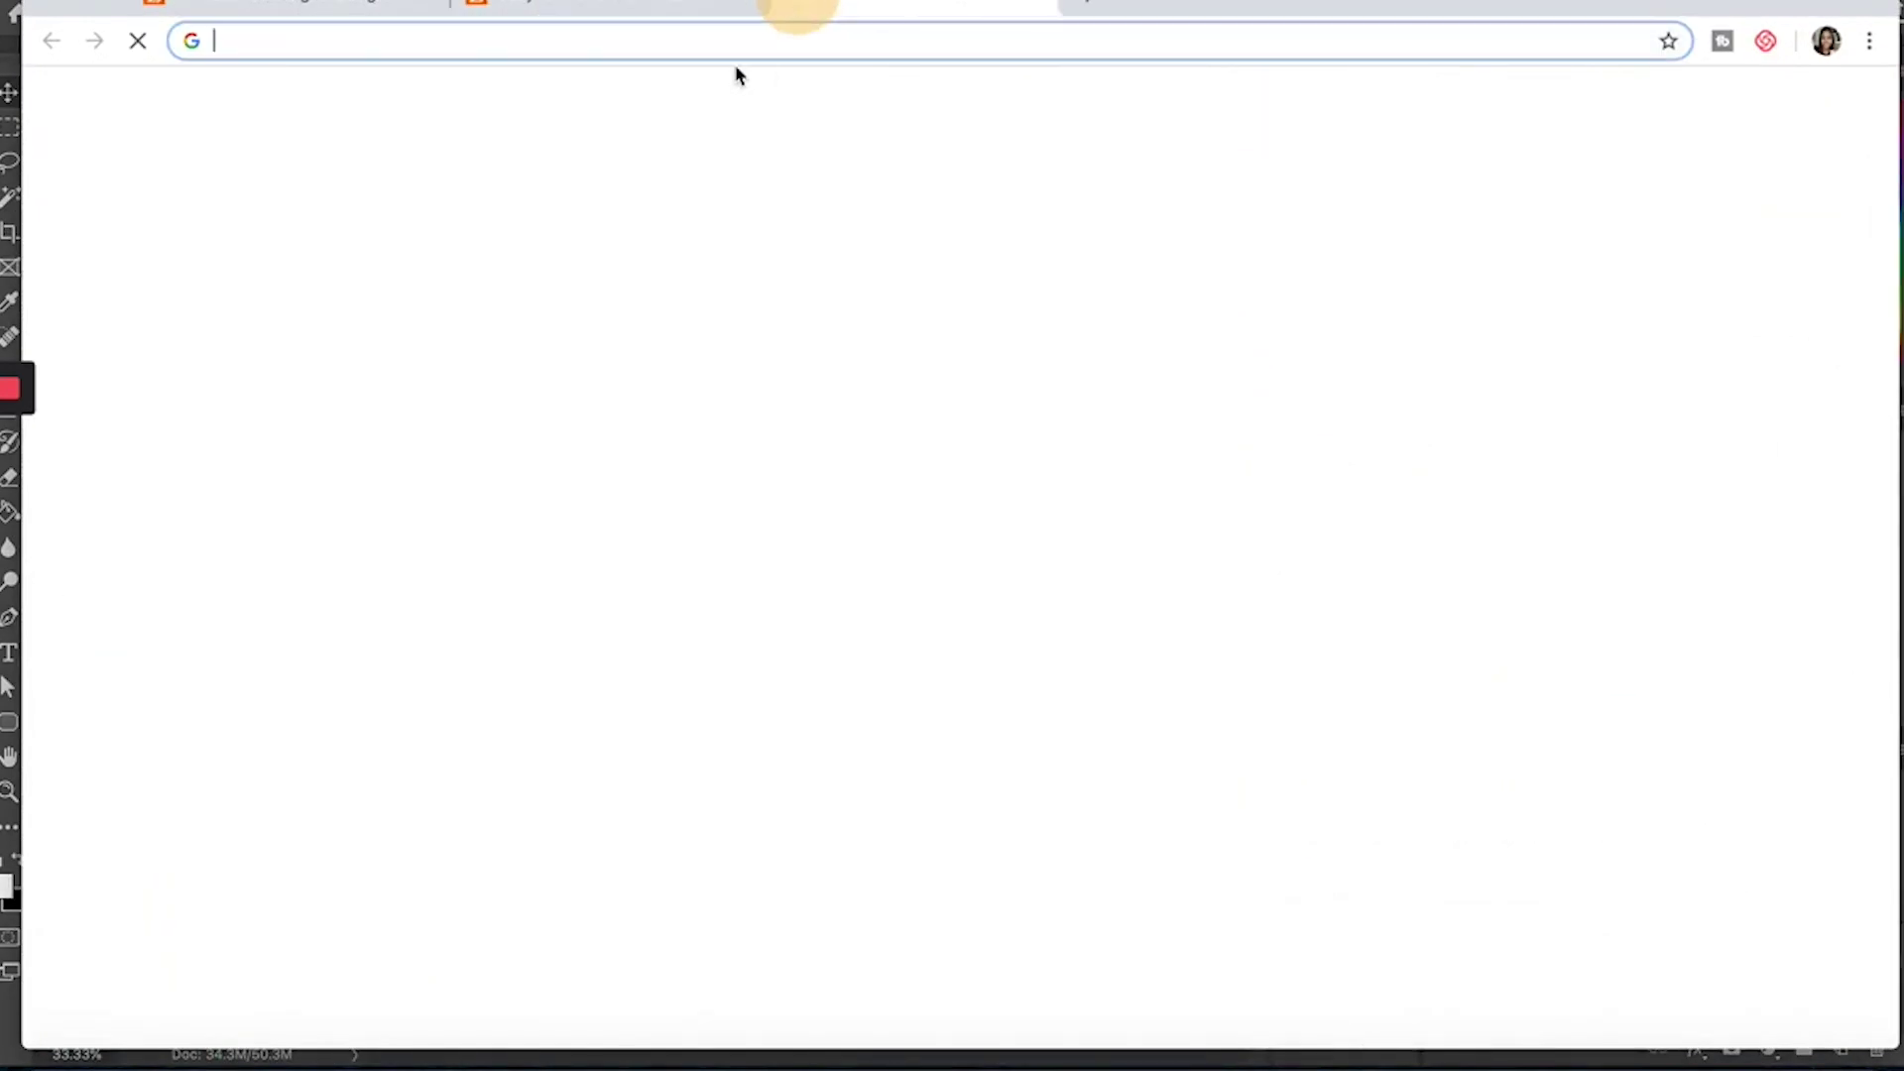
{"action": "right_click", "coordinate": [680, 41]}
{"action": "left_click", "coordinate": [790, 221]}
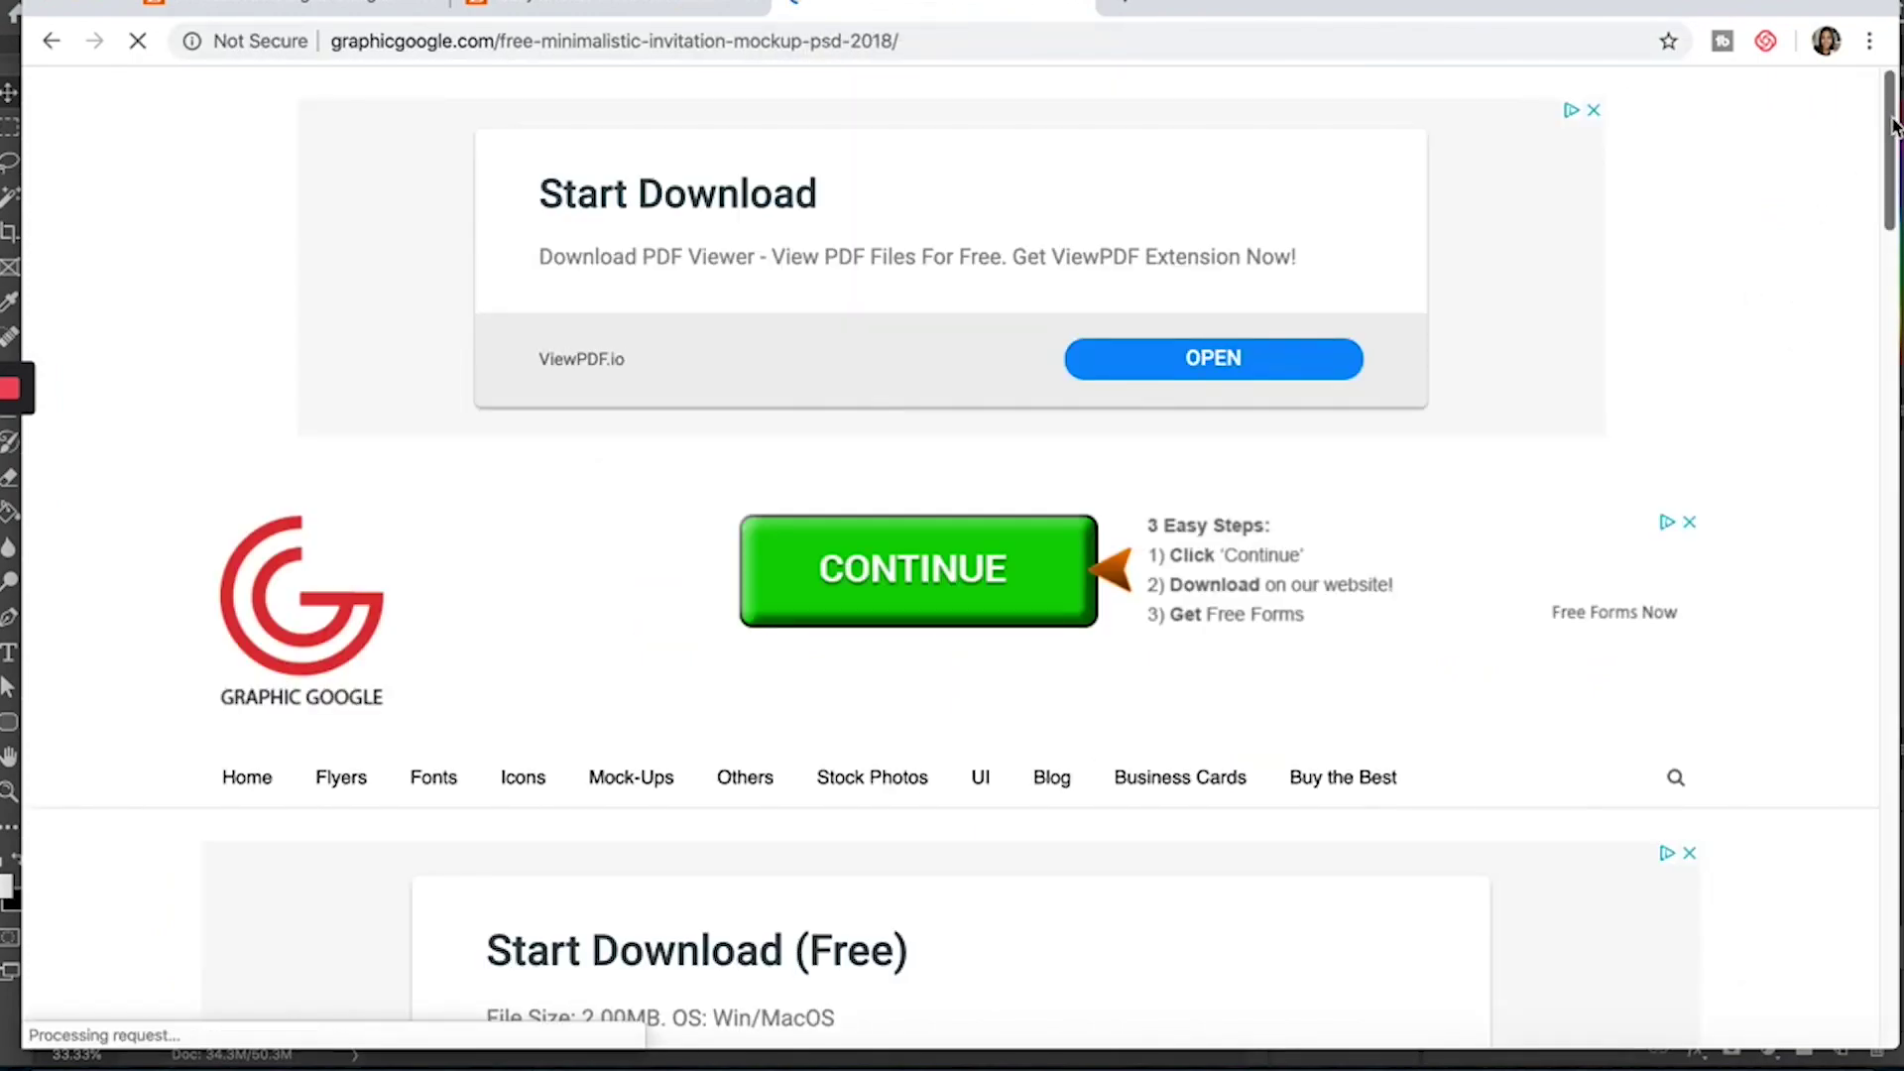
Examine the mockup page's preview image, description, file specifications and usage terms
{"action": "left_click_drag", "start_coordinate": [1892, 124], "coordinate": [1887, 441]}
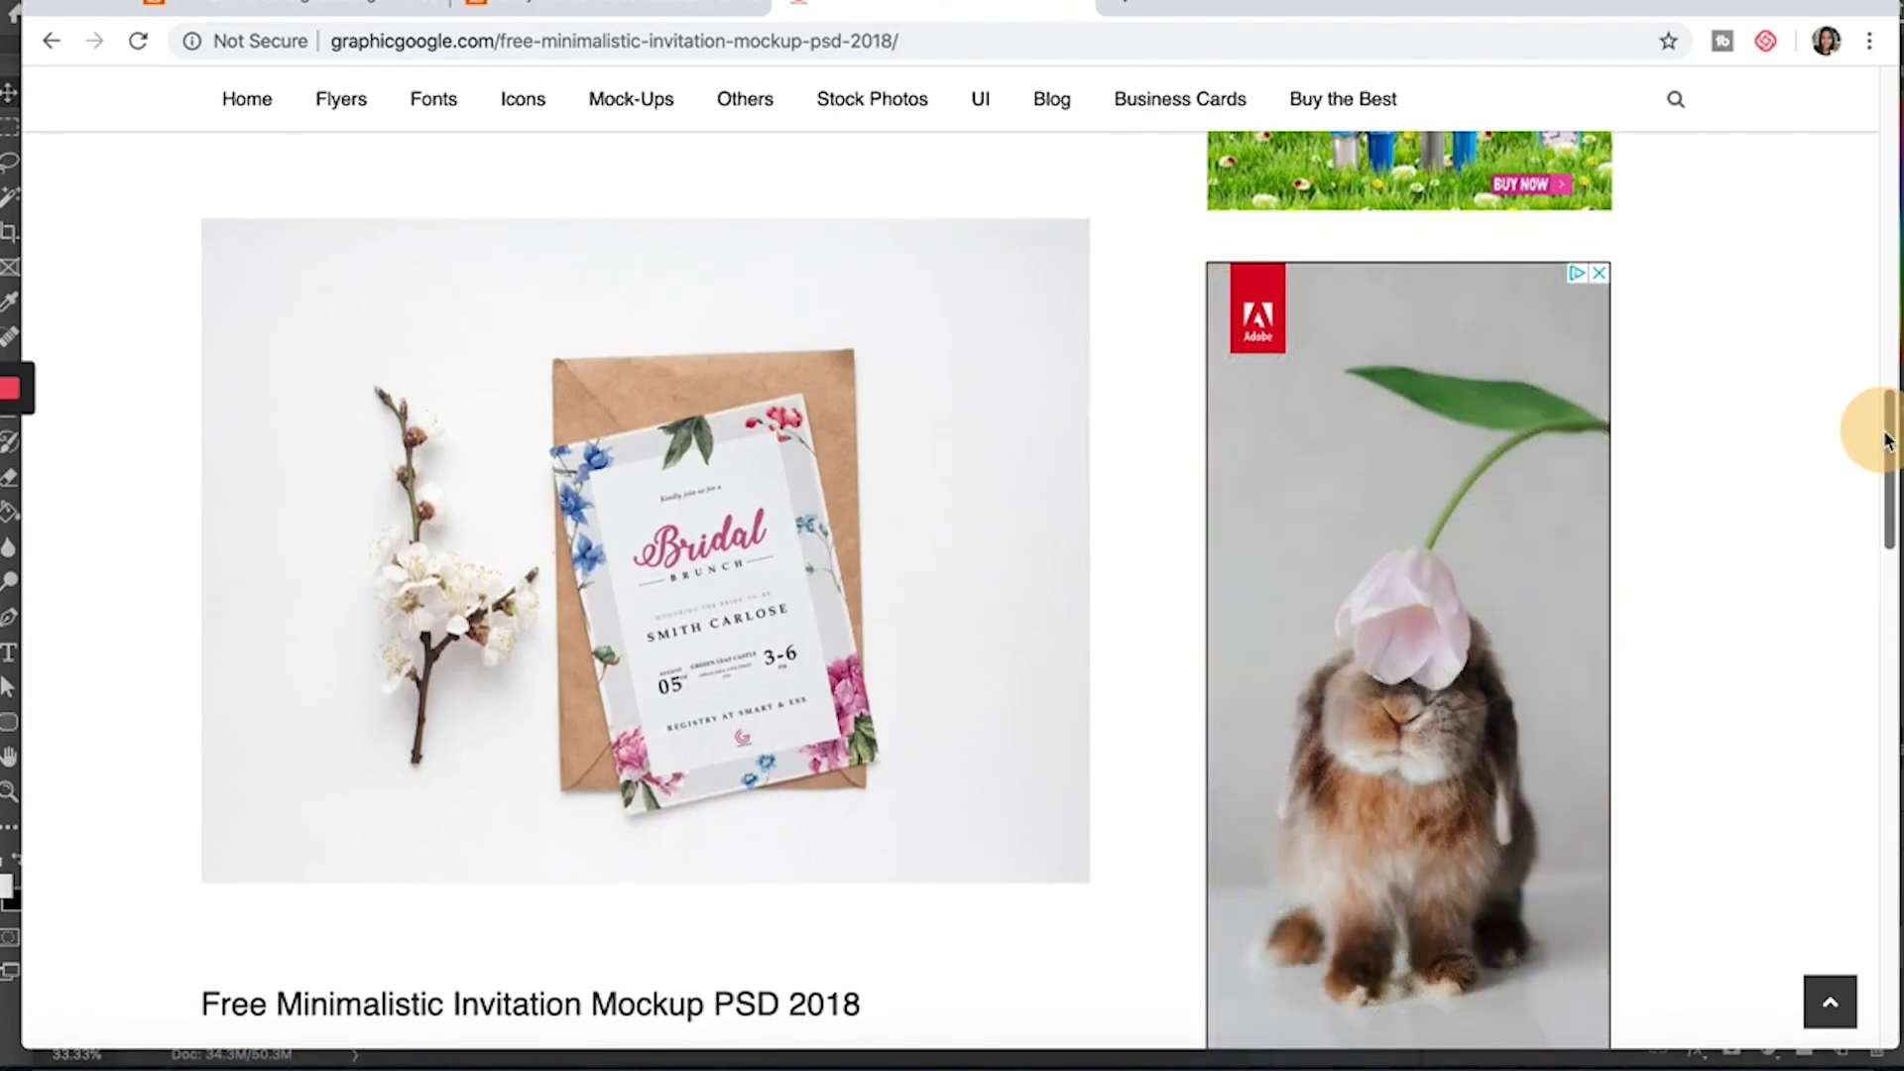
{"action": "left_click_drag", "start_coordinate": [1888, 442], "coordinate": [1890, 545]}
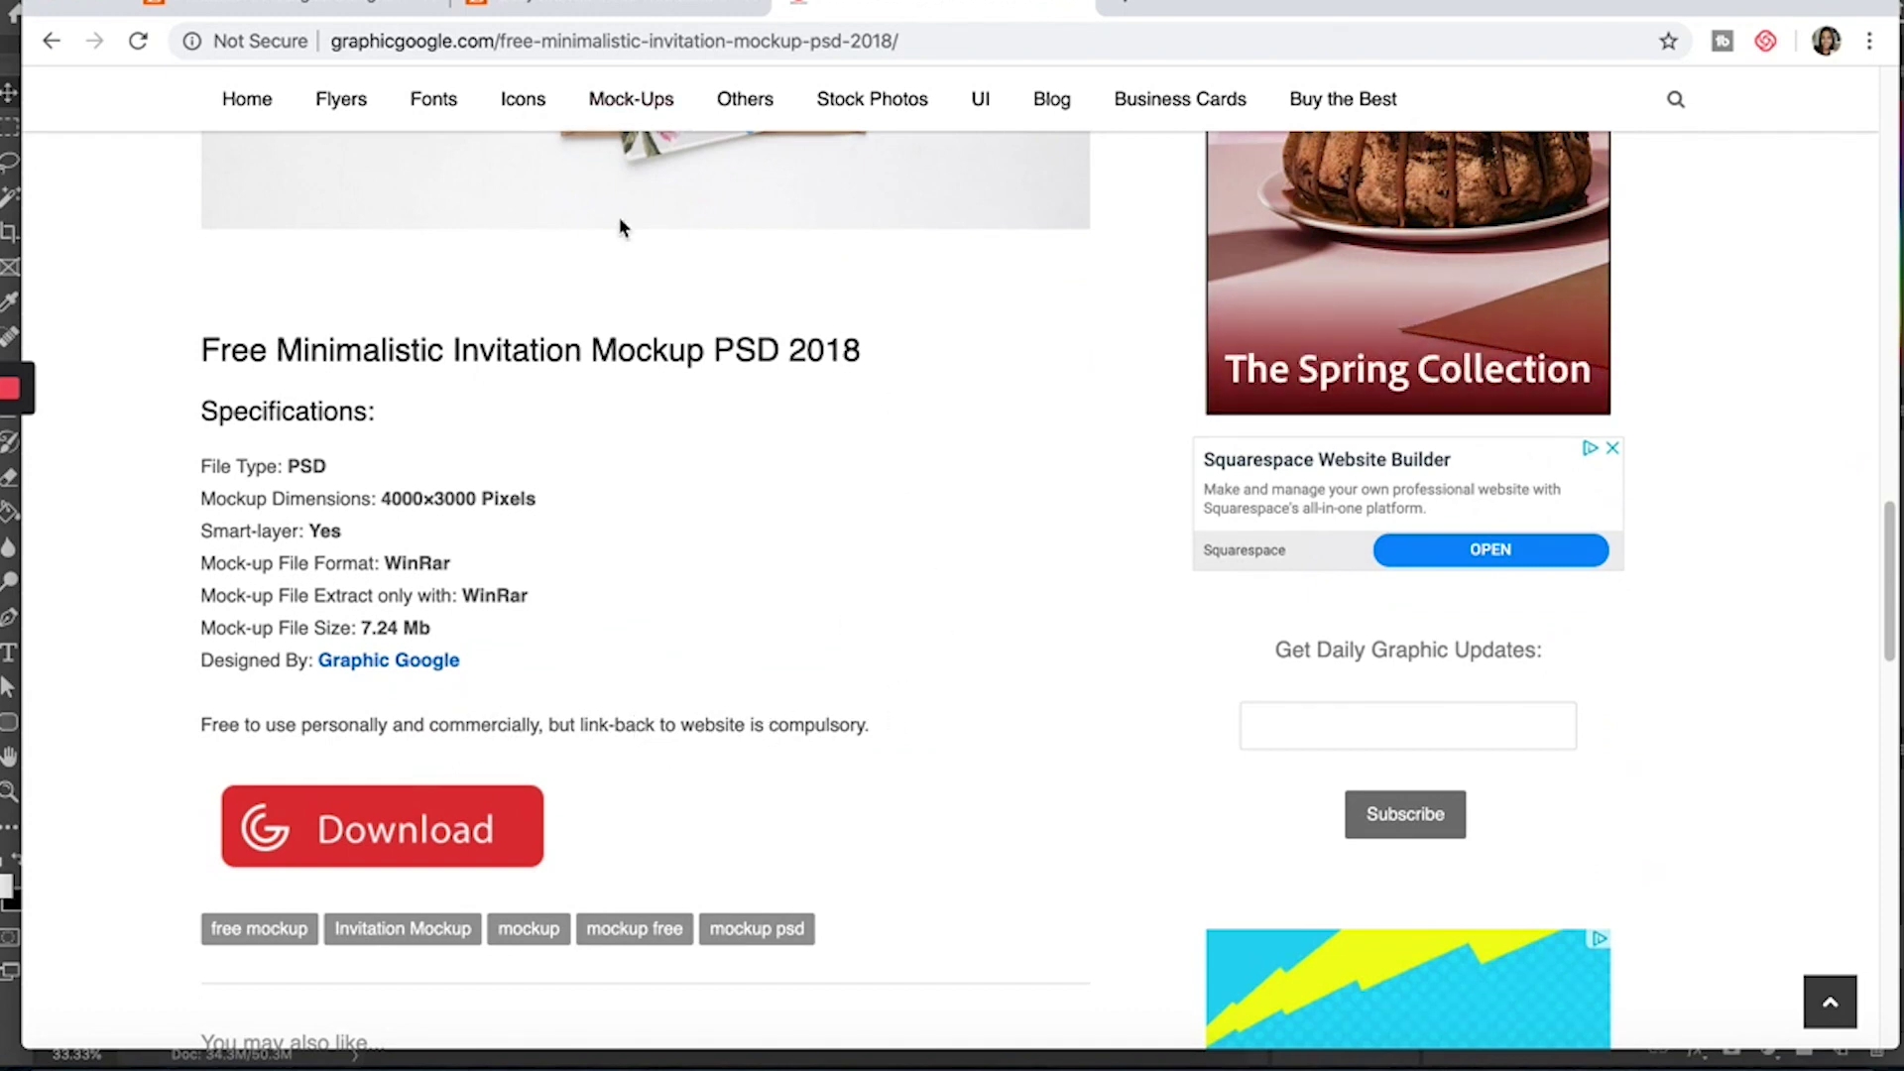
{"action": "left_click_drag", "start_coordinate": [1889, 615], "coordinate": [1890, 513]}
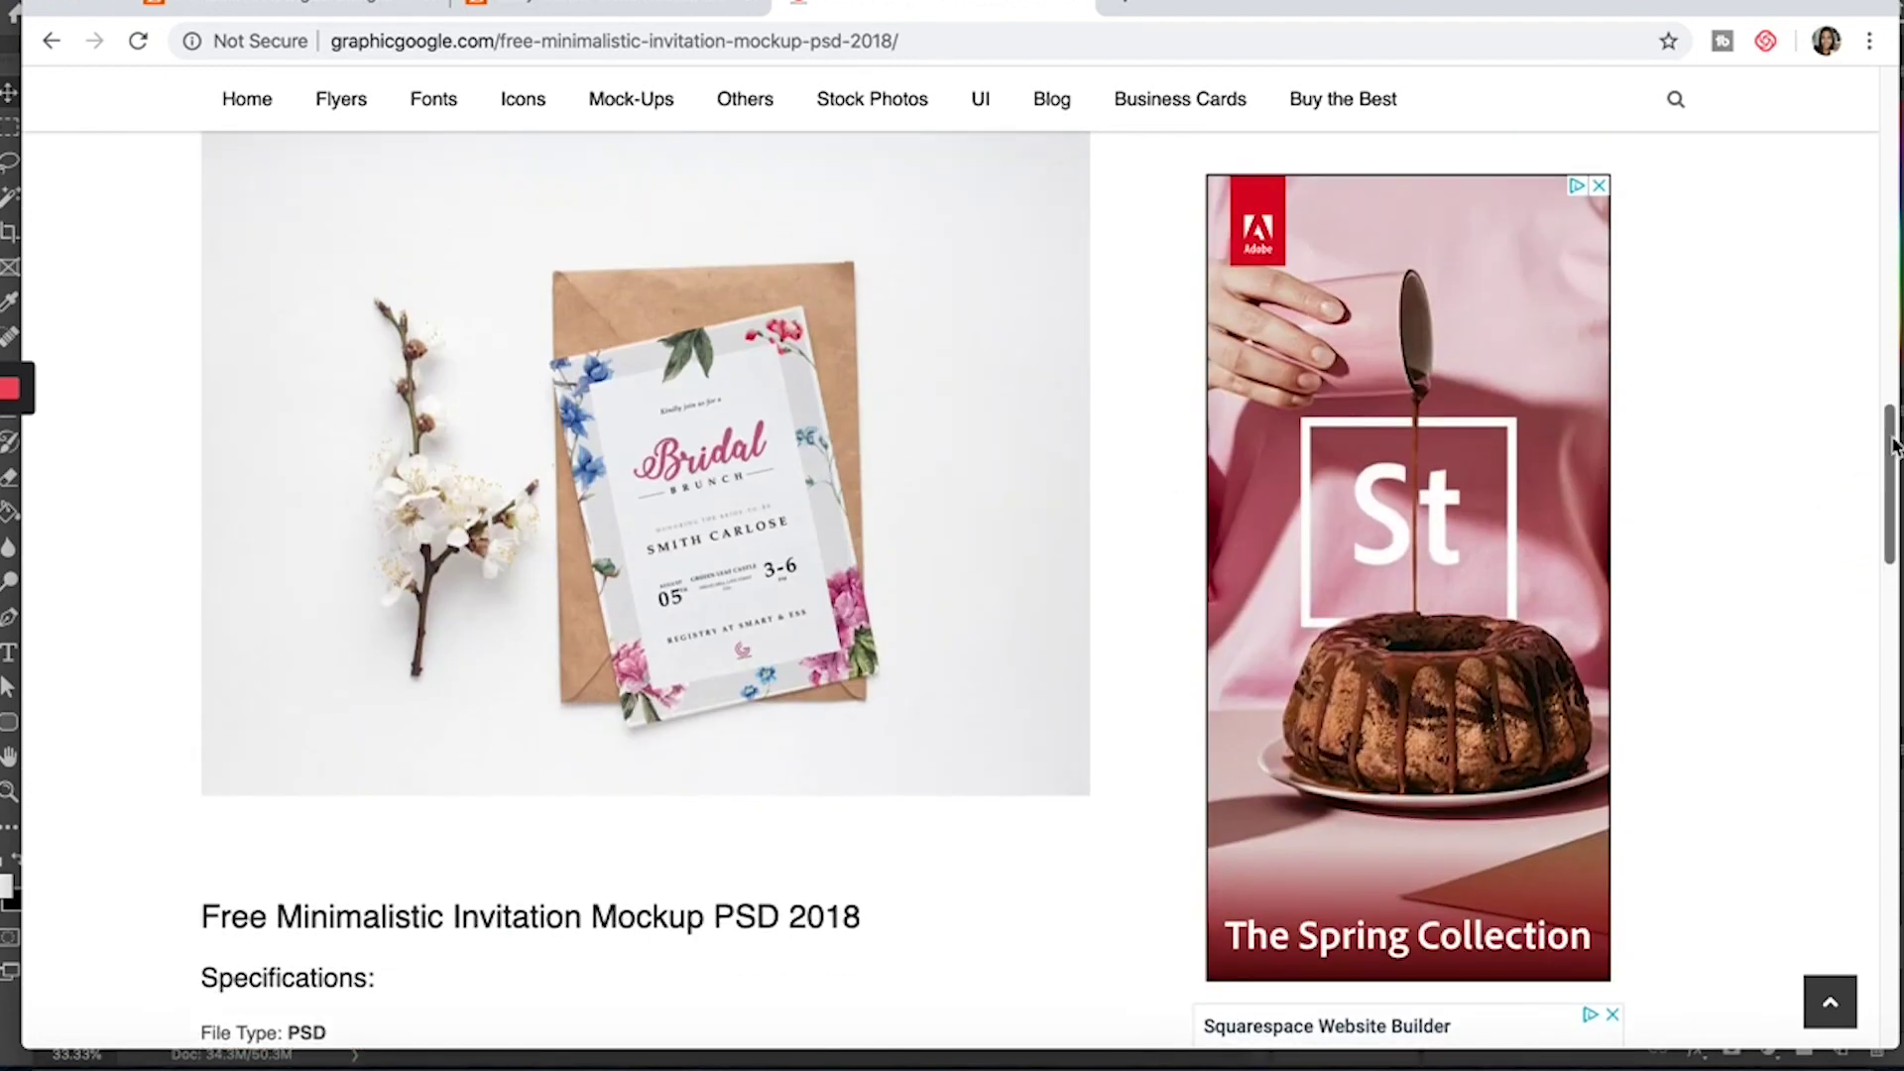
{"action": "left_click_drag", "start_coordinate": [1889, 437], "coordinate": [1888, 501]}
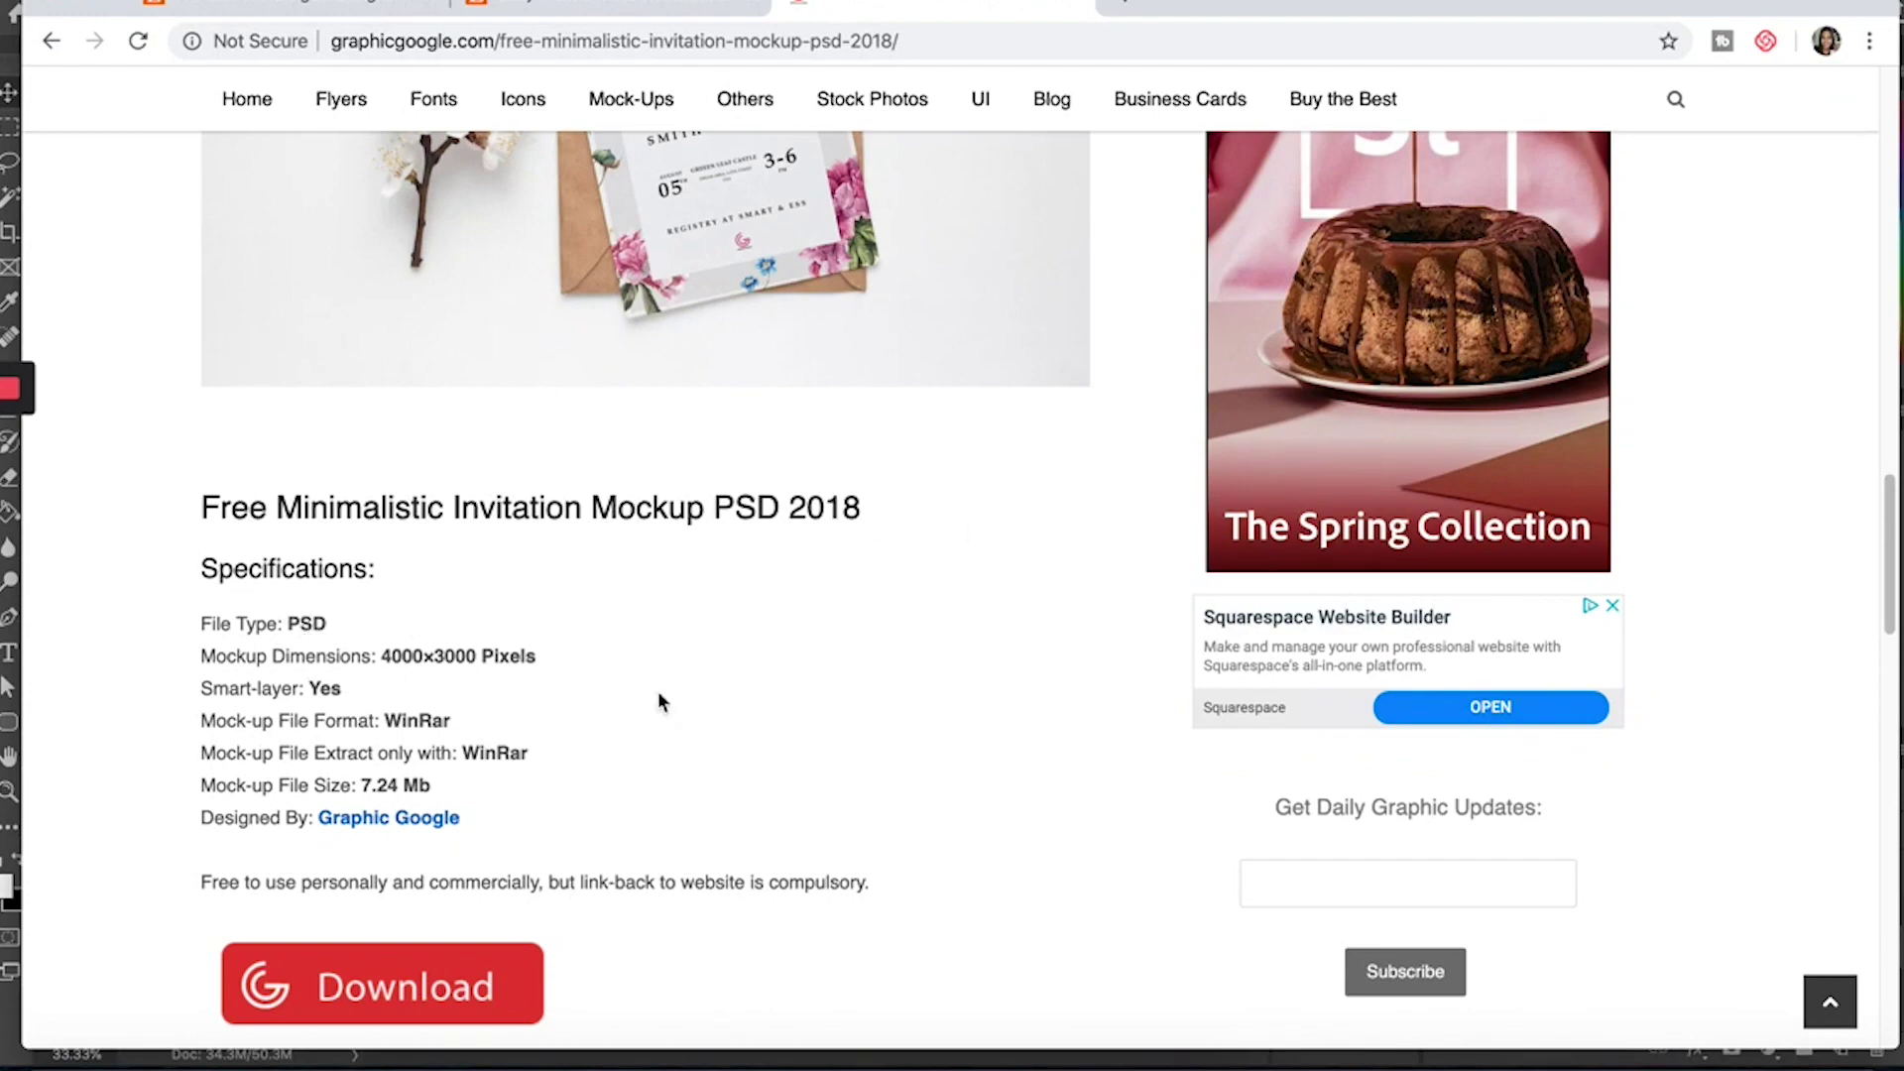
{"action": "left_click_drag", "start_coordinate": [1890, 550], "coordinate": [1897, 322]}
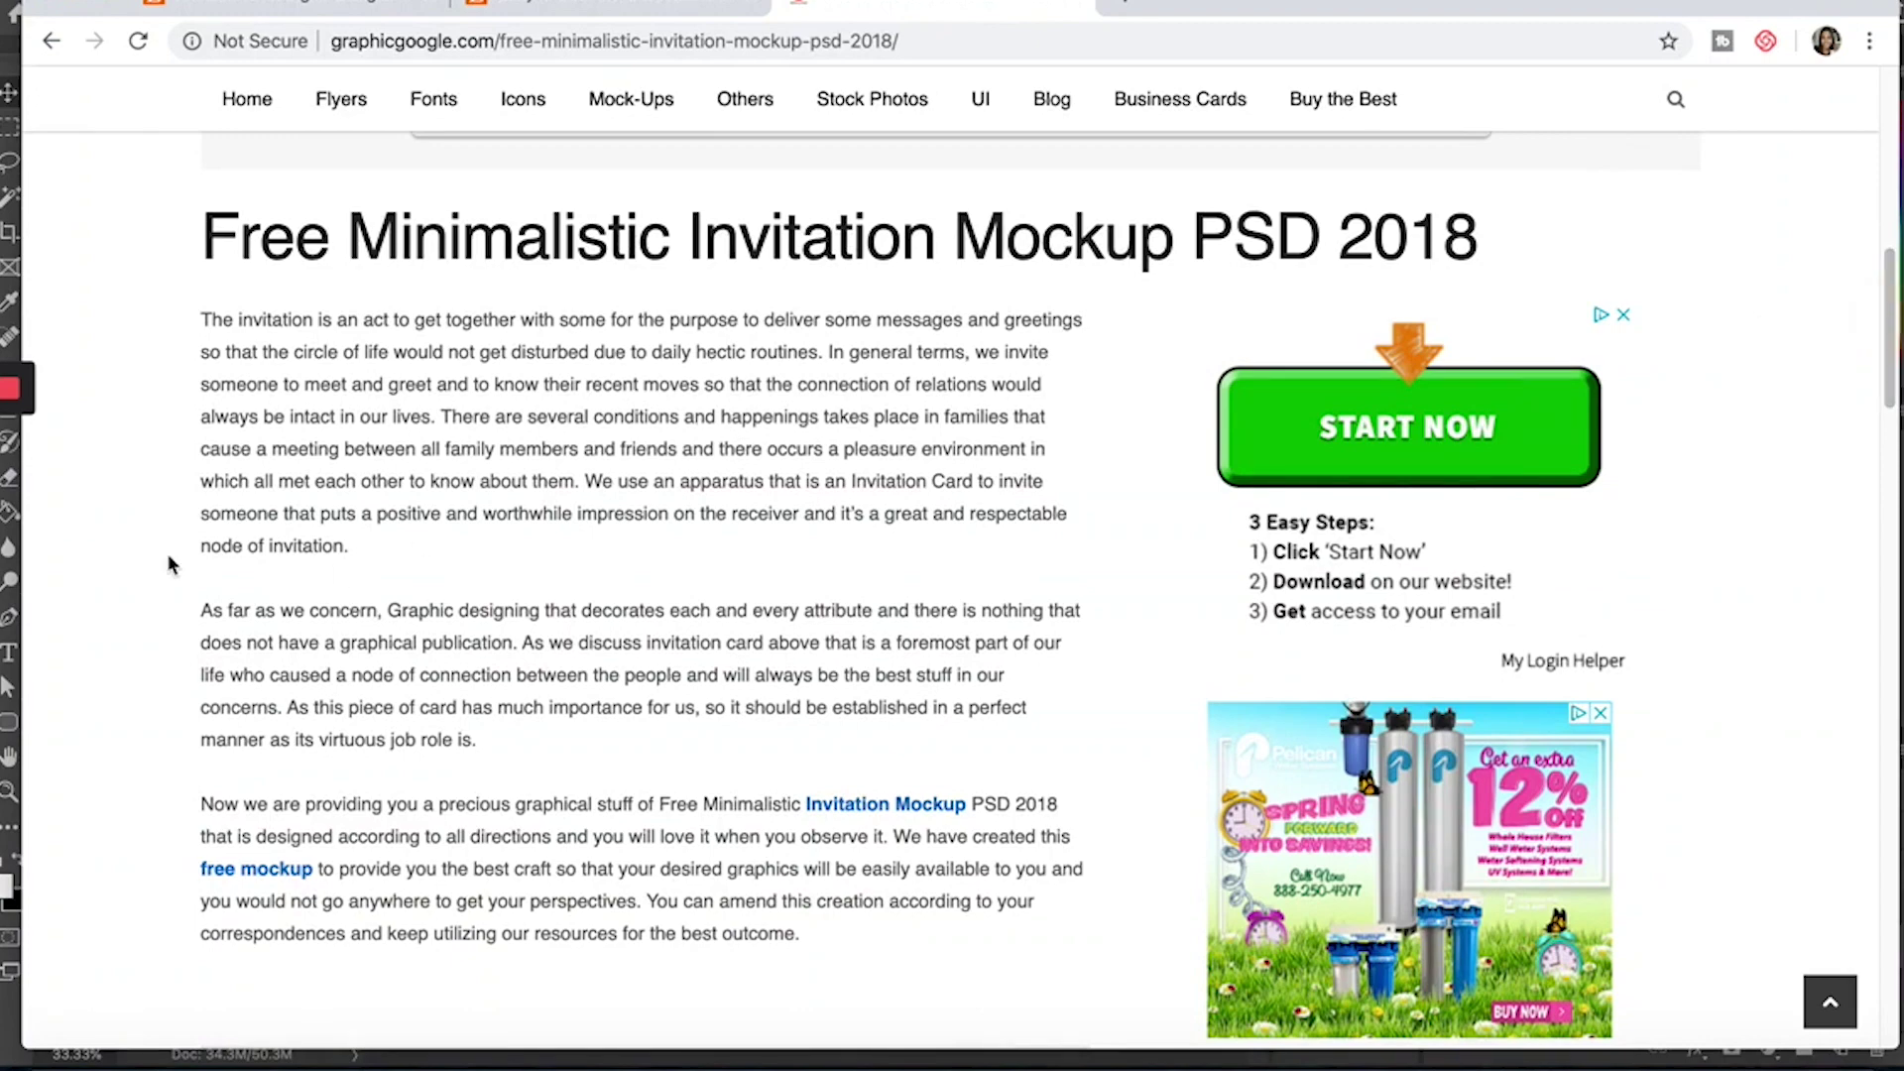
{"action": "left_click_drag", "start_coordinate": [1896, 253], "coordinate": [1895, 412]}
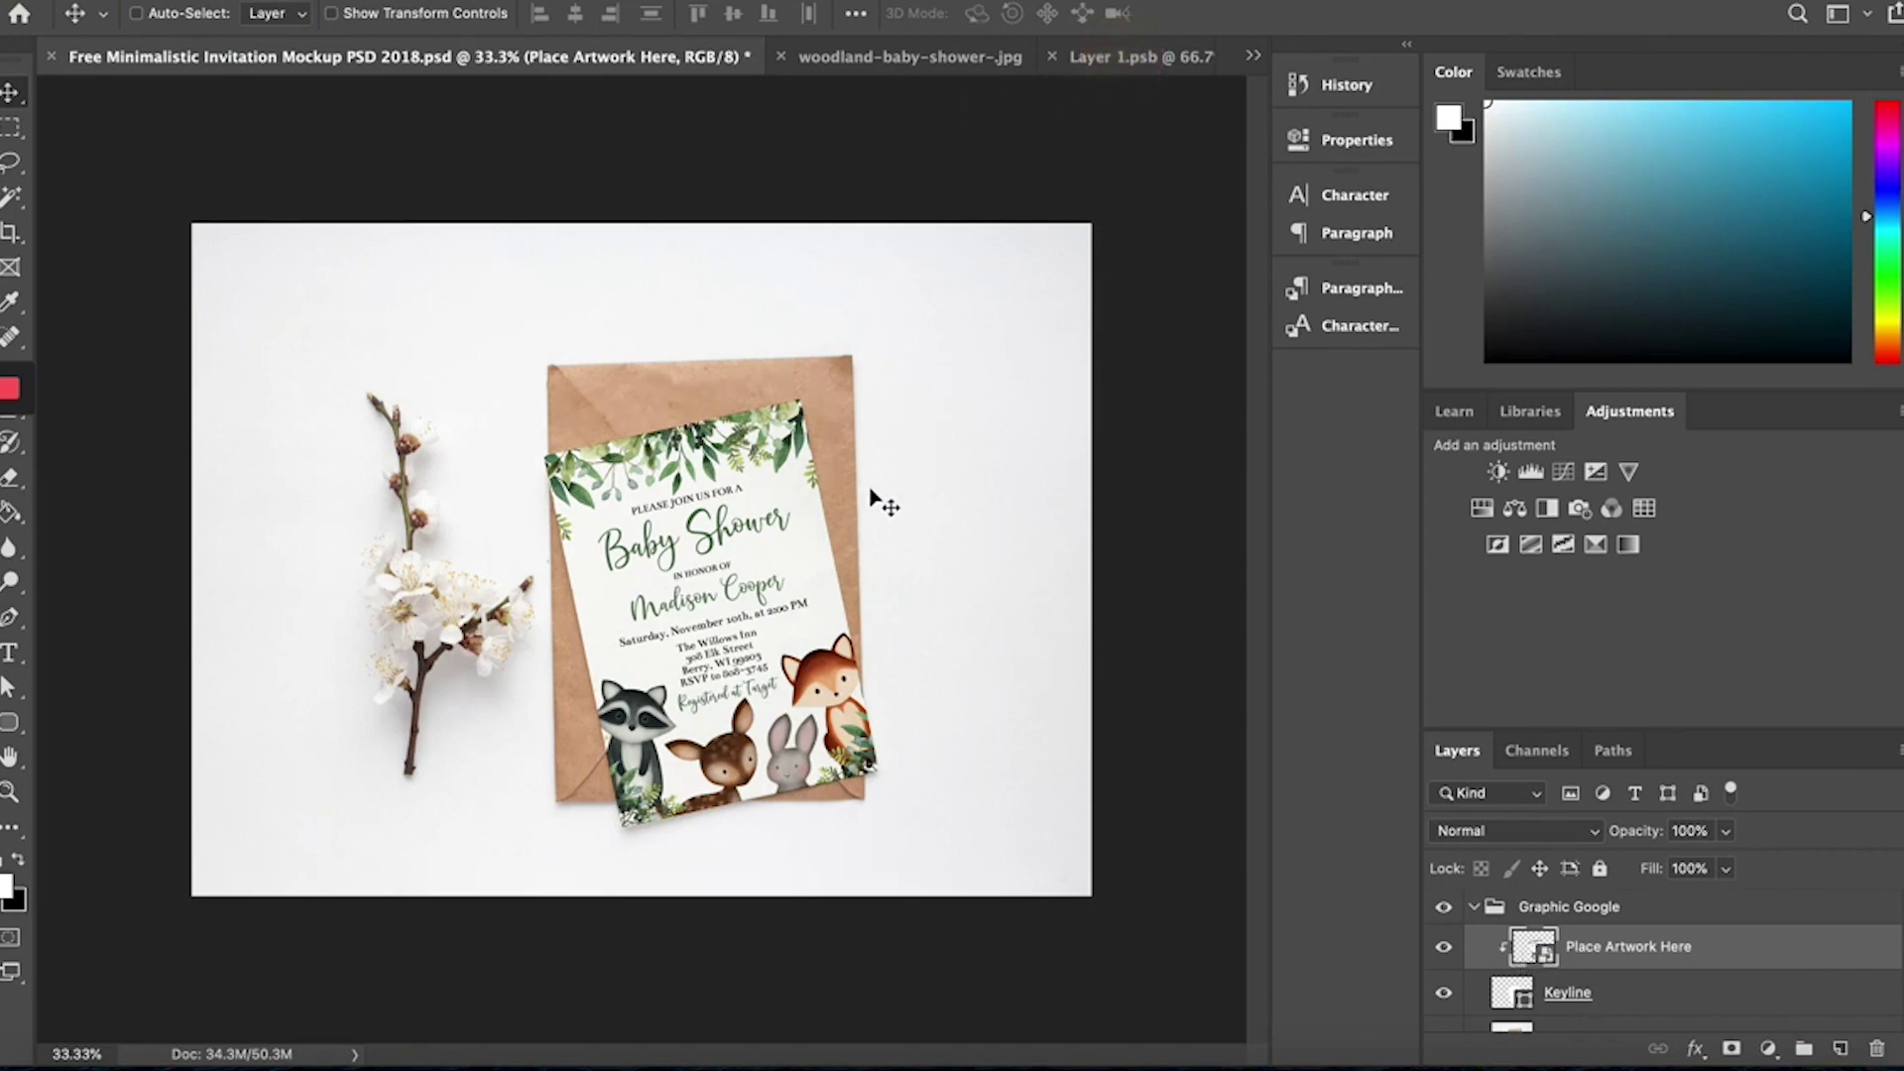
Switch back to Photoshop, check the artwork in Layer 1.psb, and save the invitation mockup PSD
{"action": "left_click", "coordinate": [1141, 57]}
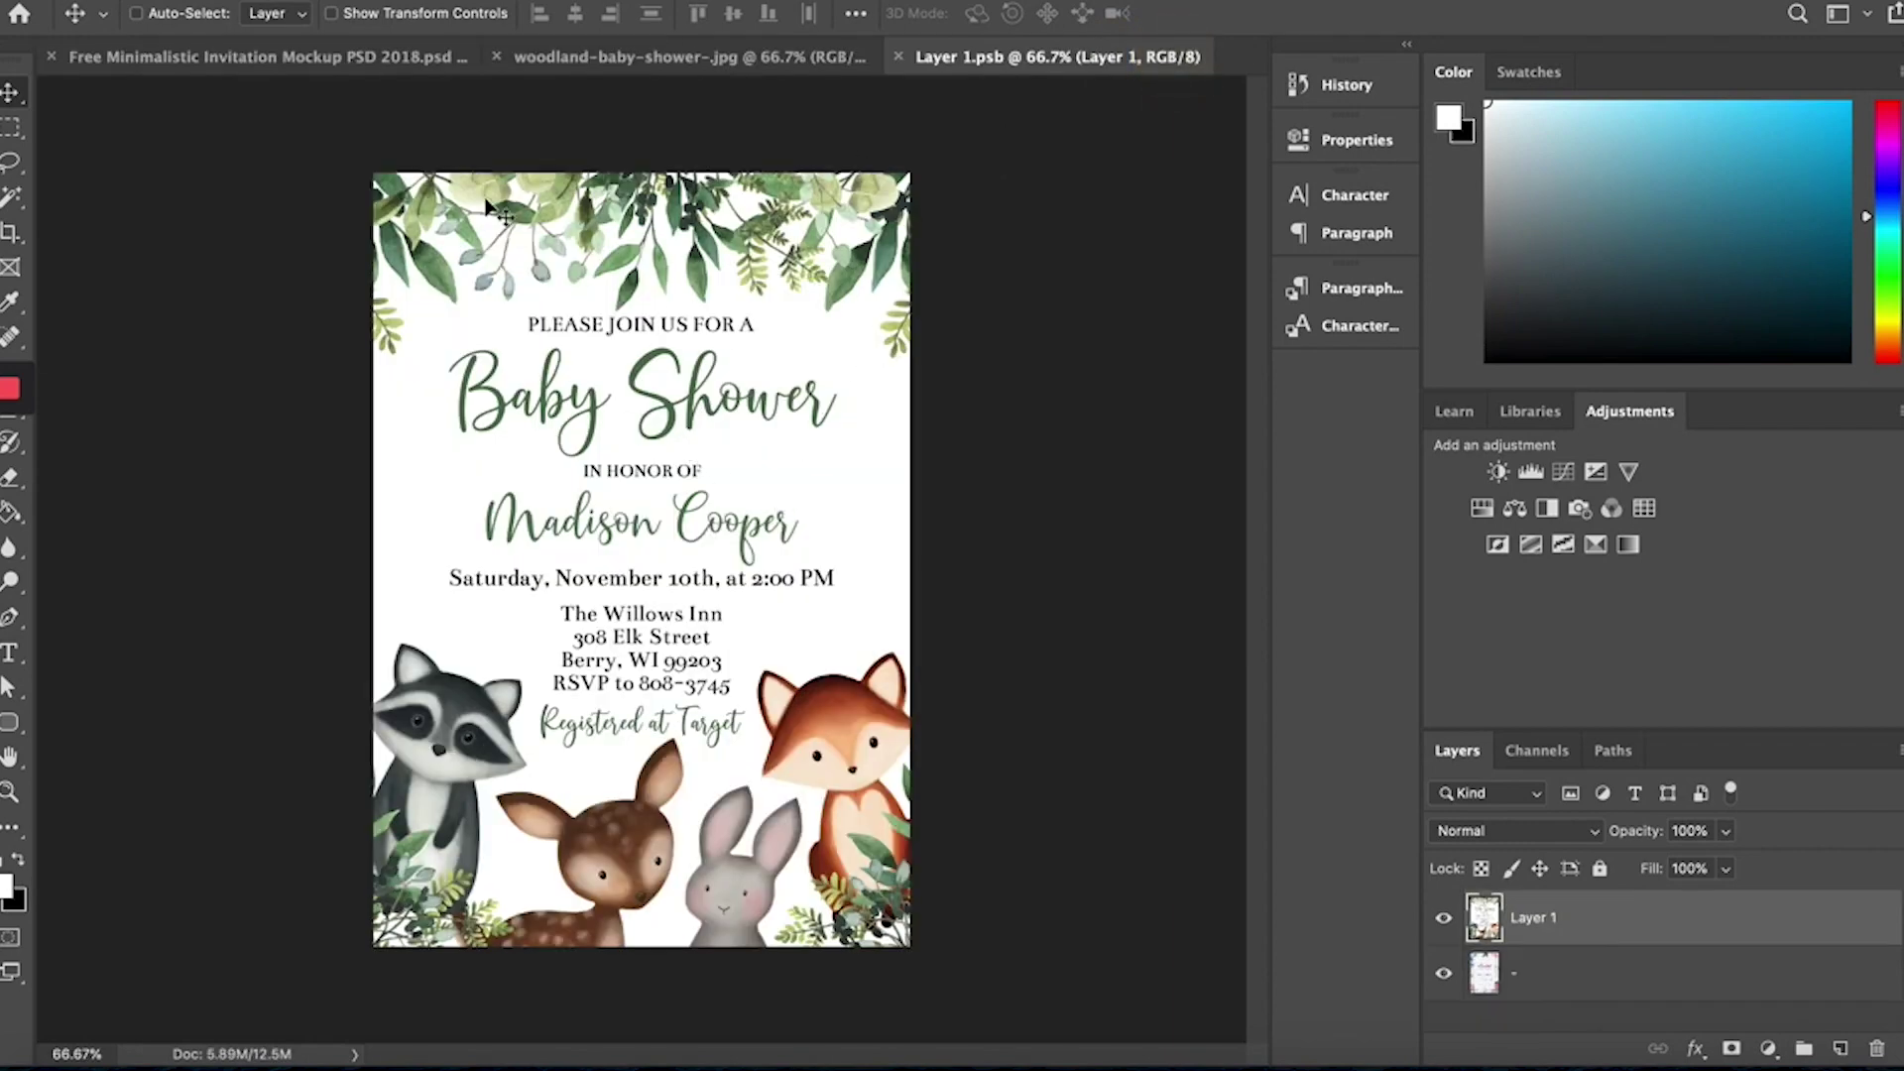
{"action": "left_click", "coordinate": [349, 58]}
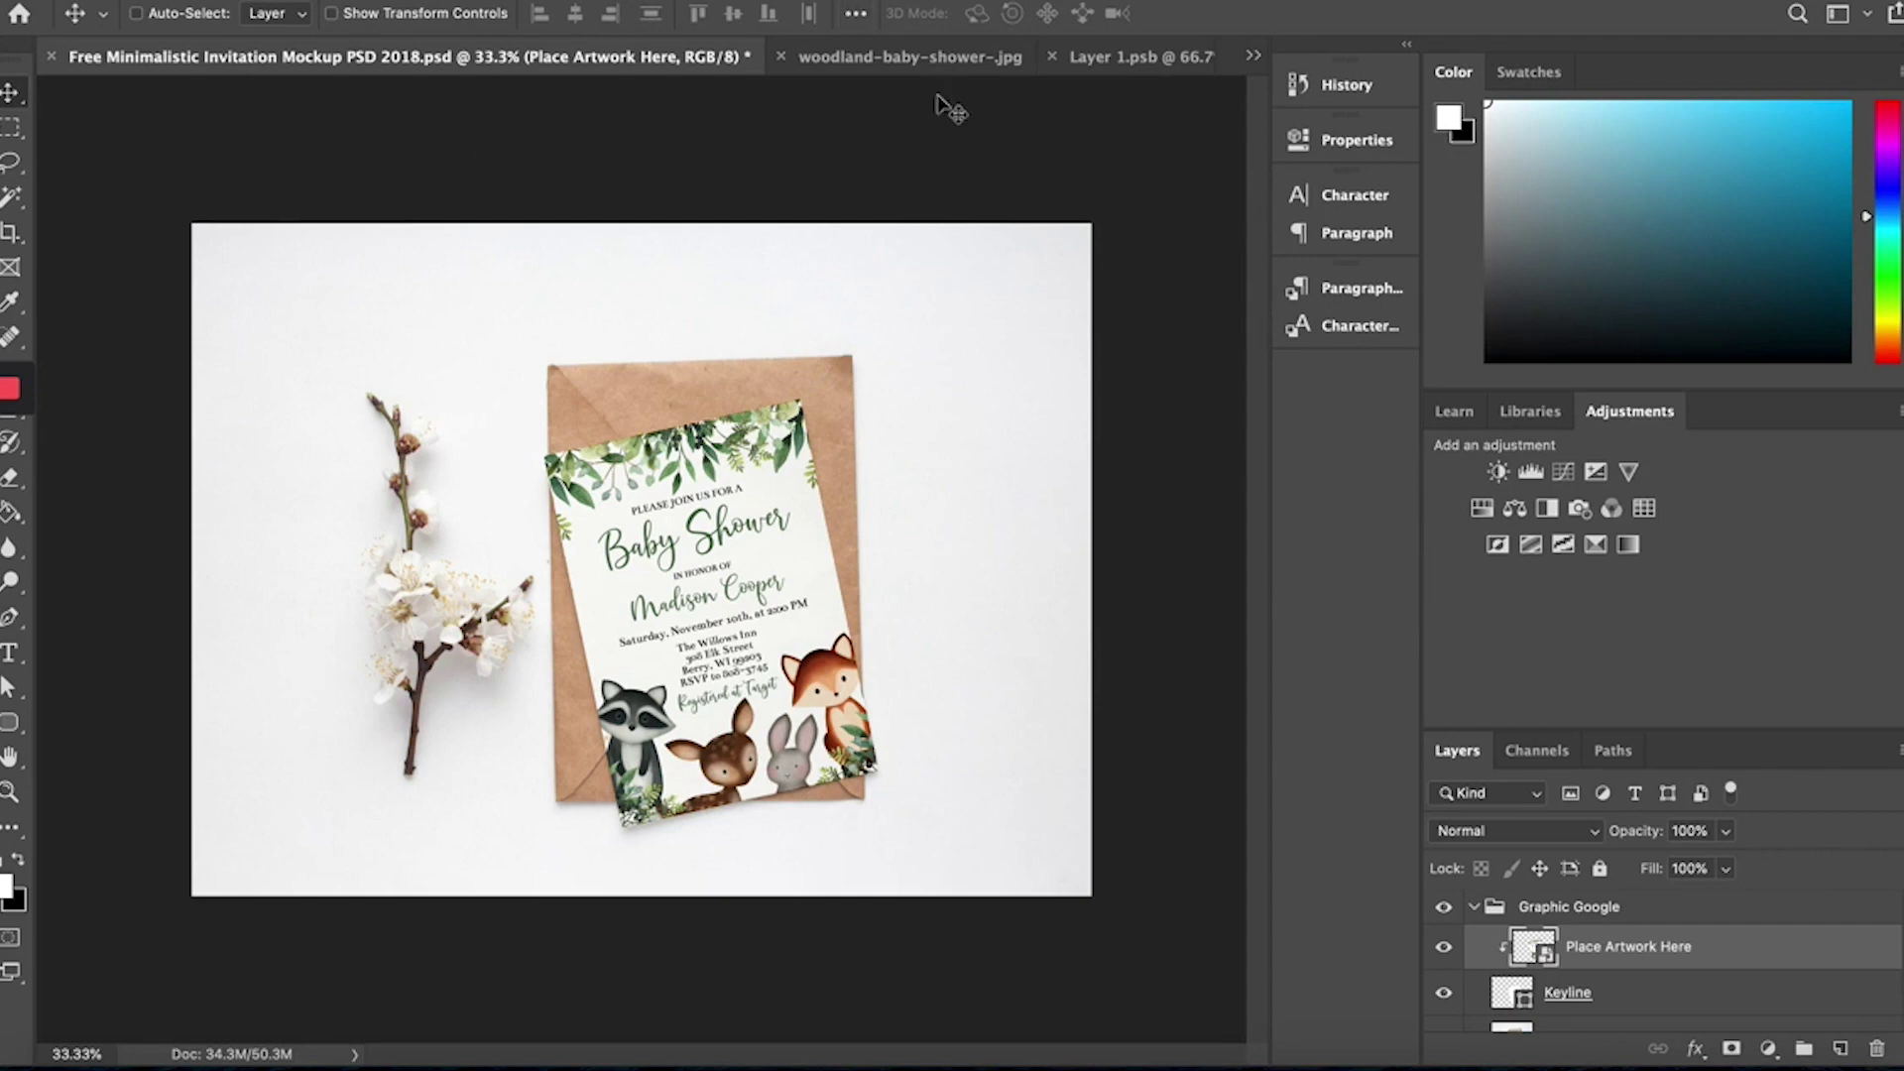
{"action": "left_click", "coordinate": [213, 3]}
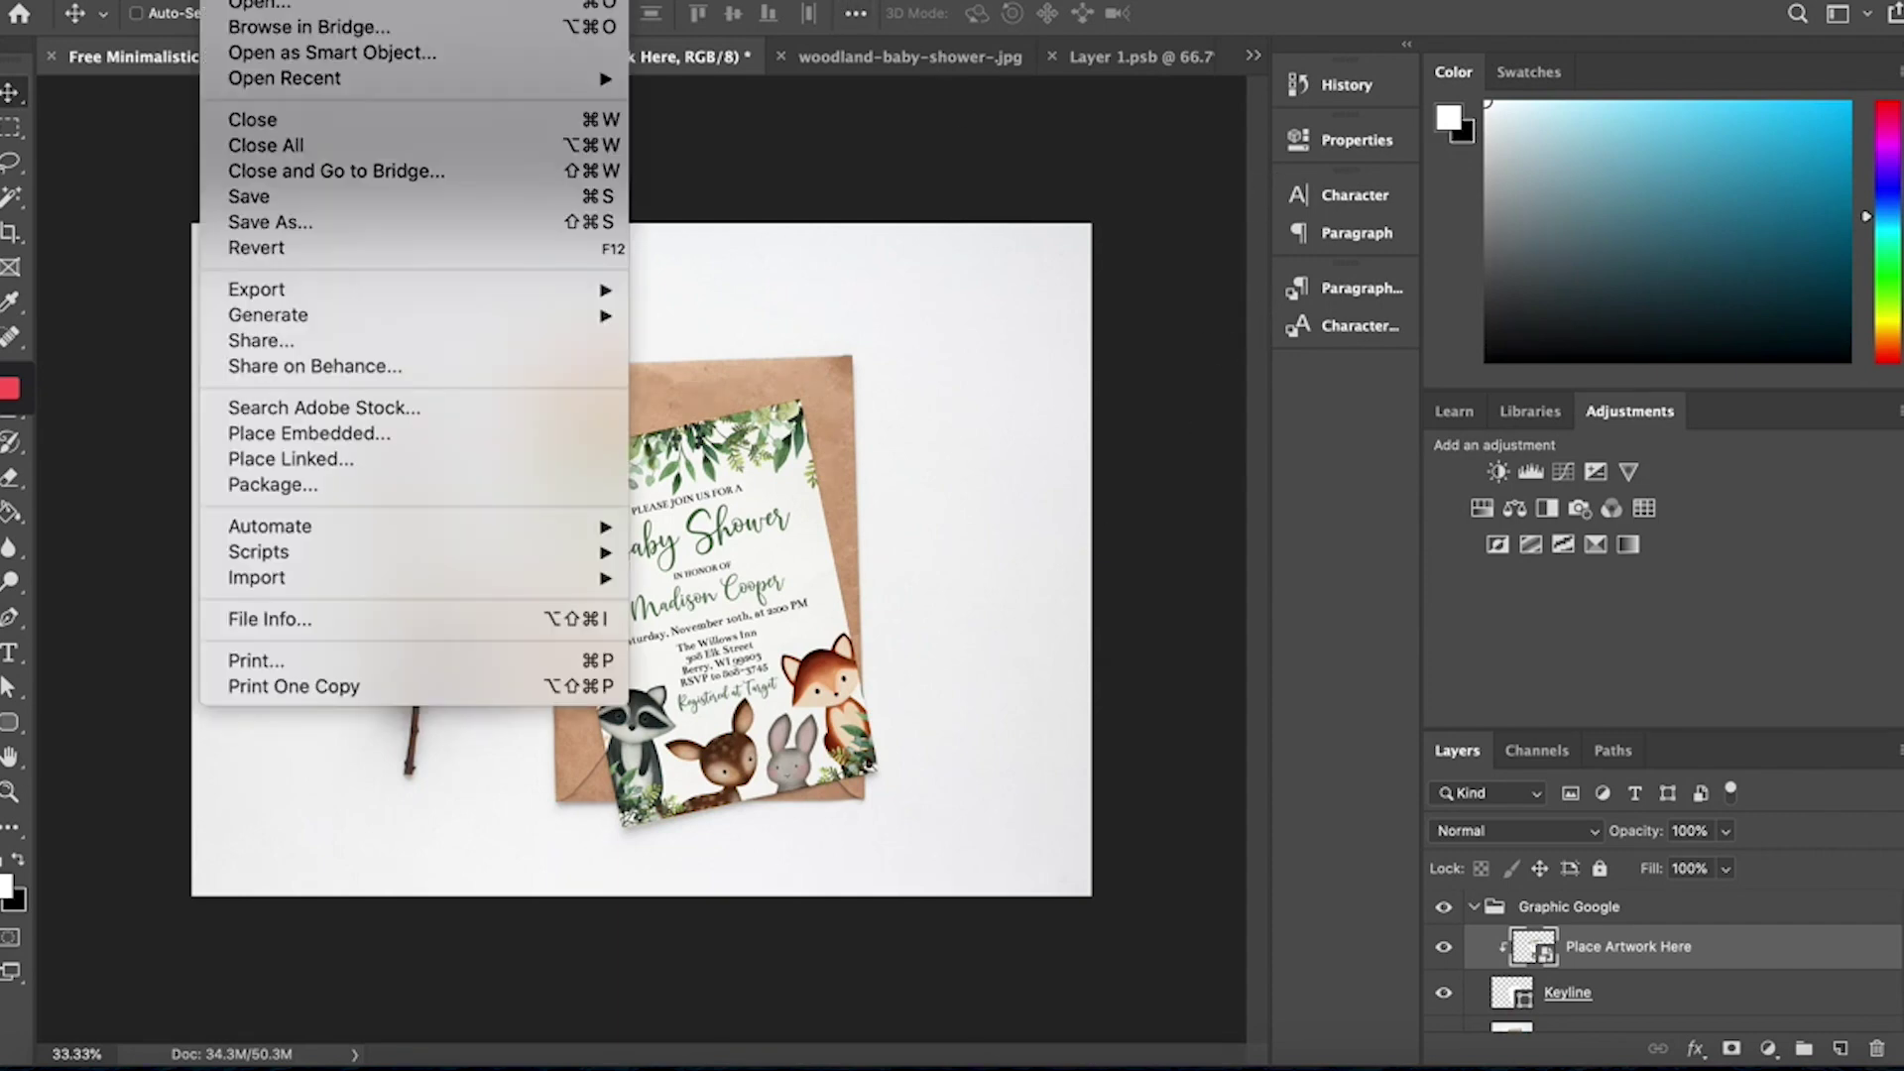
{"action": "left_click", "coordinate": [315, 197]}
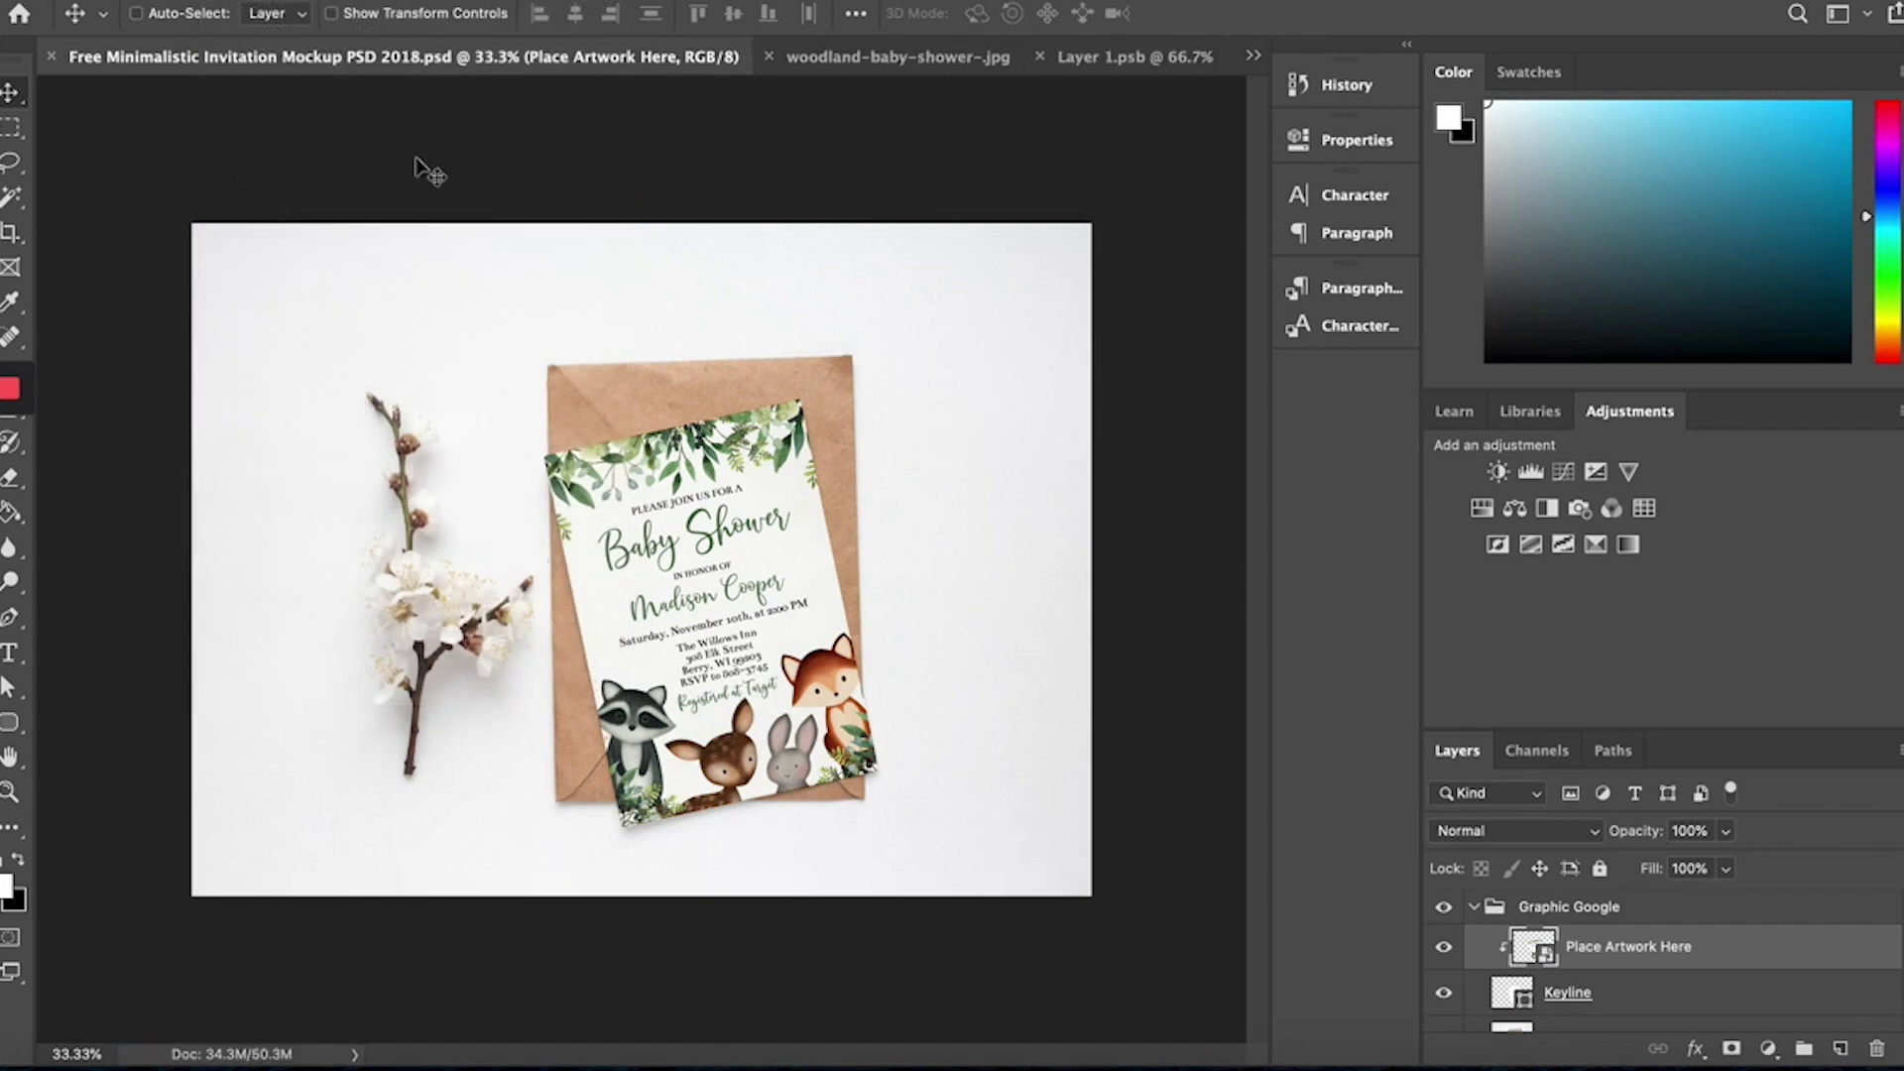
{"action": "left_click", "coordinate": [213, 3]}
{"action": "left_click", "coordinate": [302, 223]}
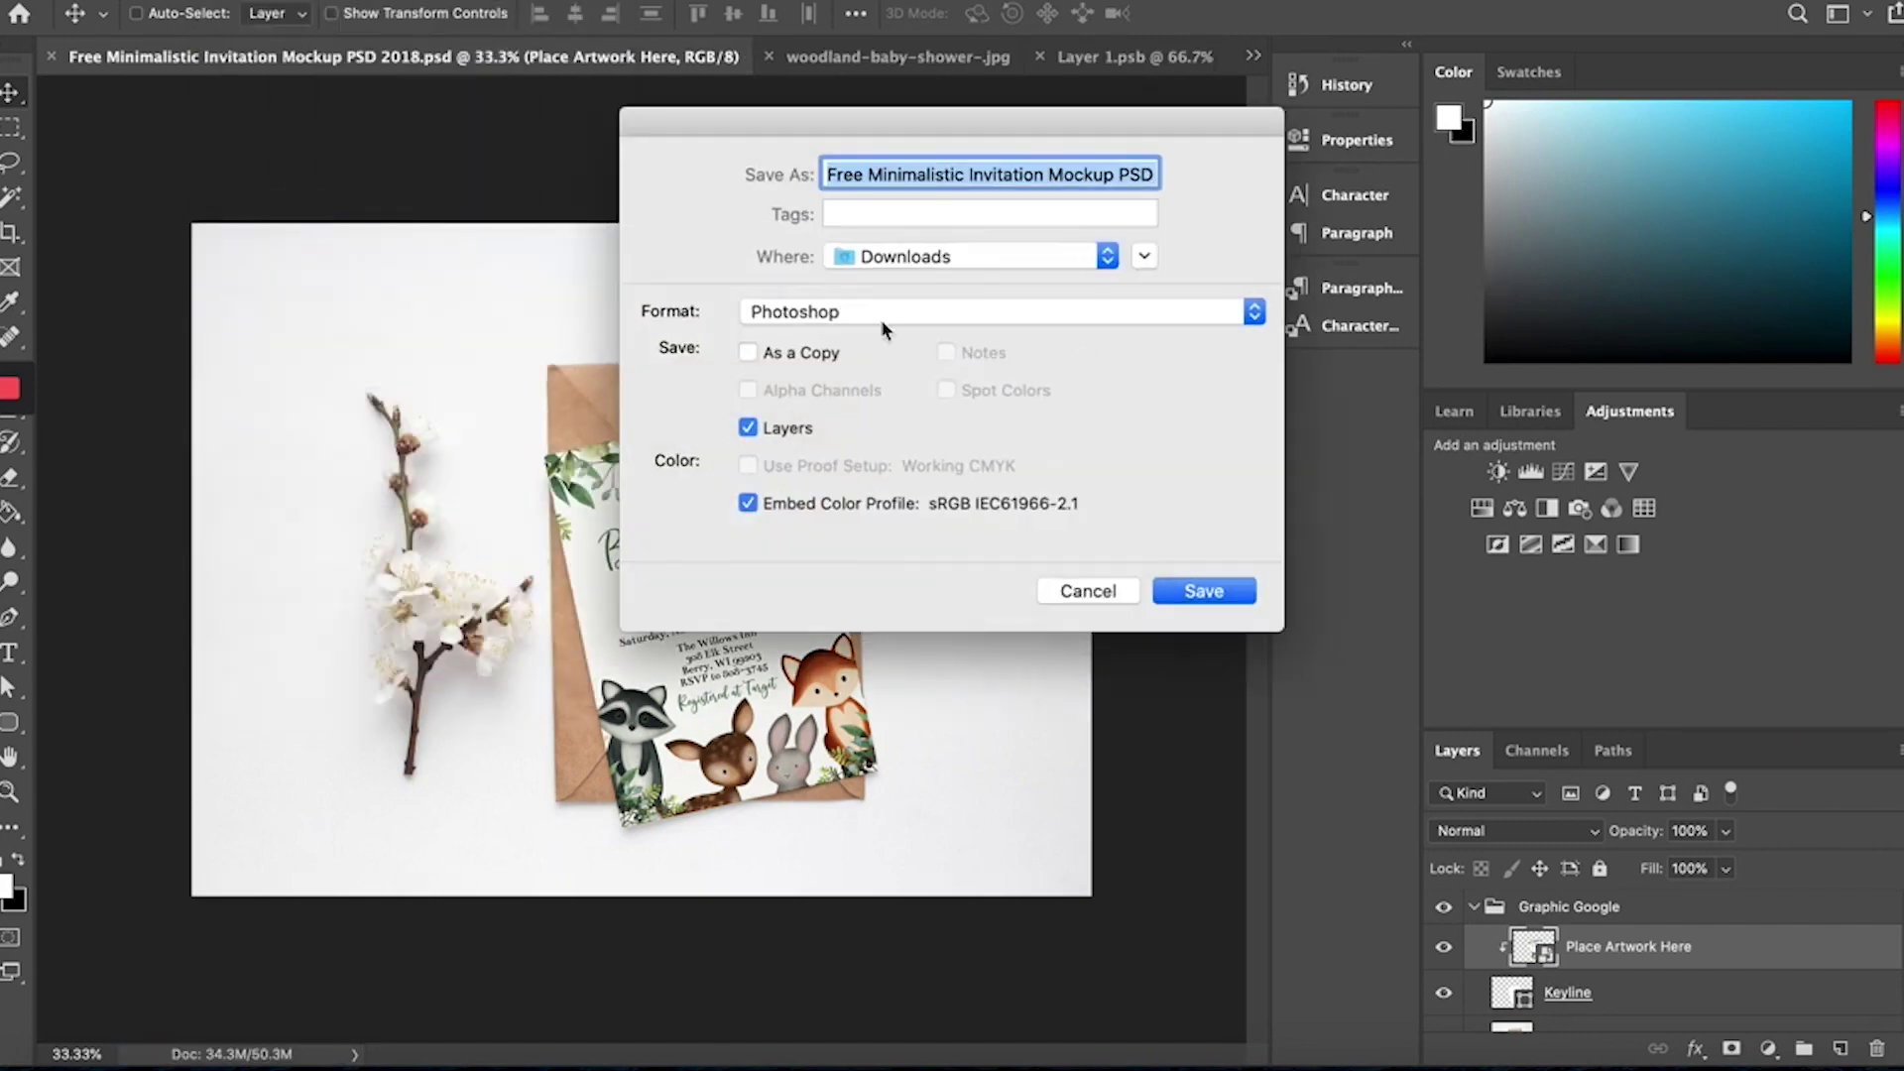
{"action": "left_click", "coordinate": [891, 321]}
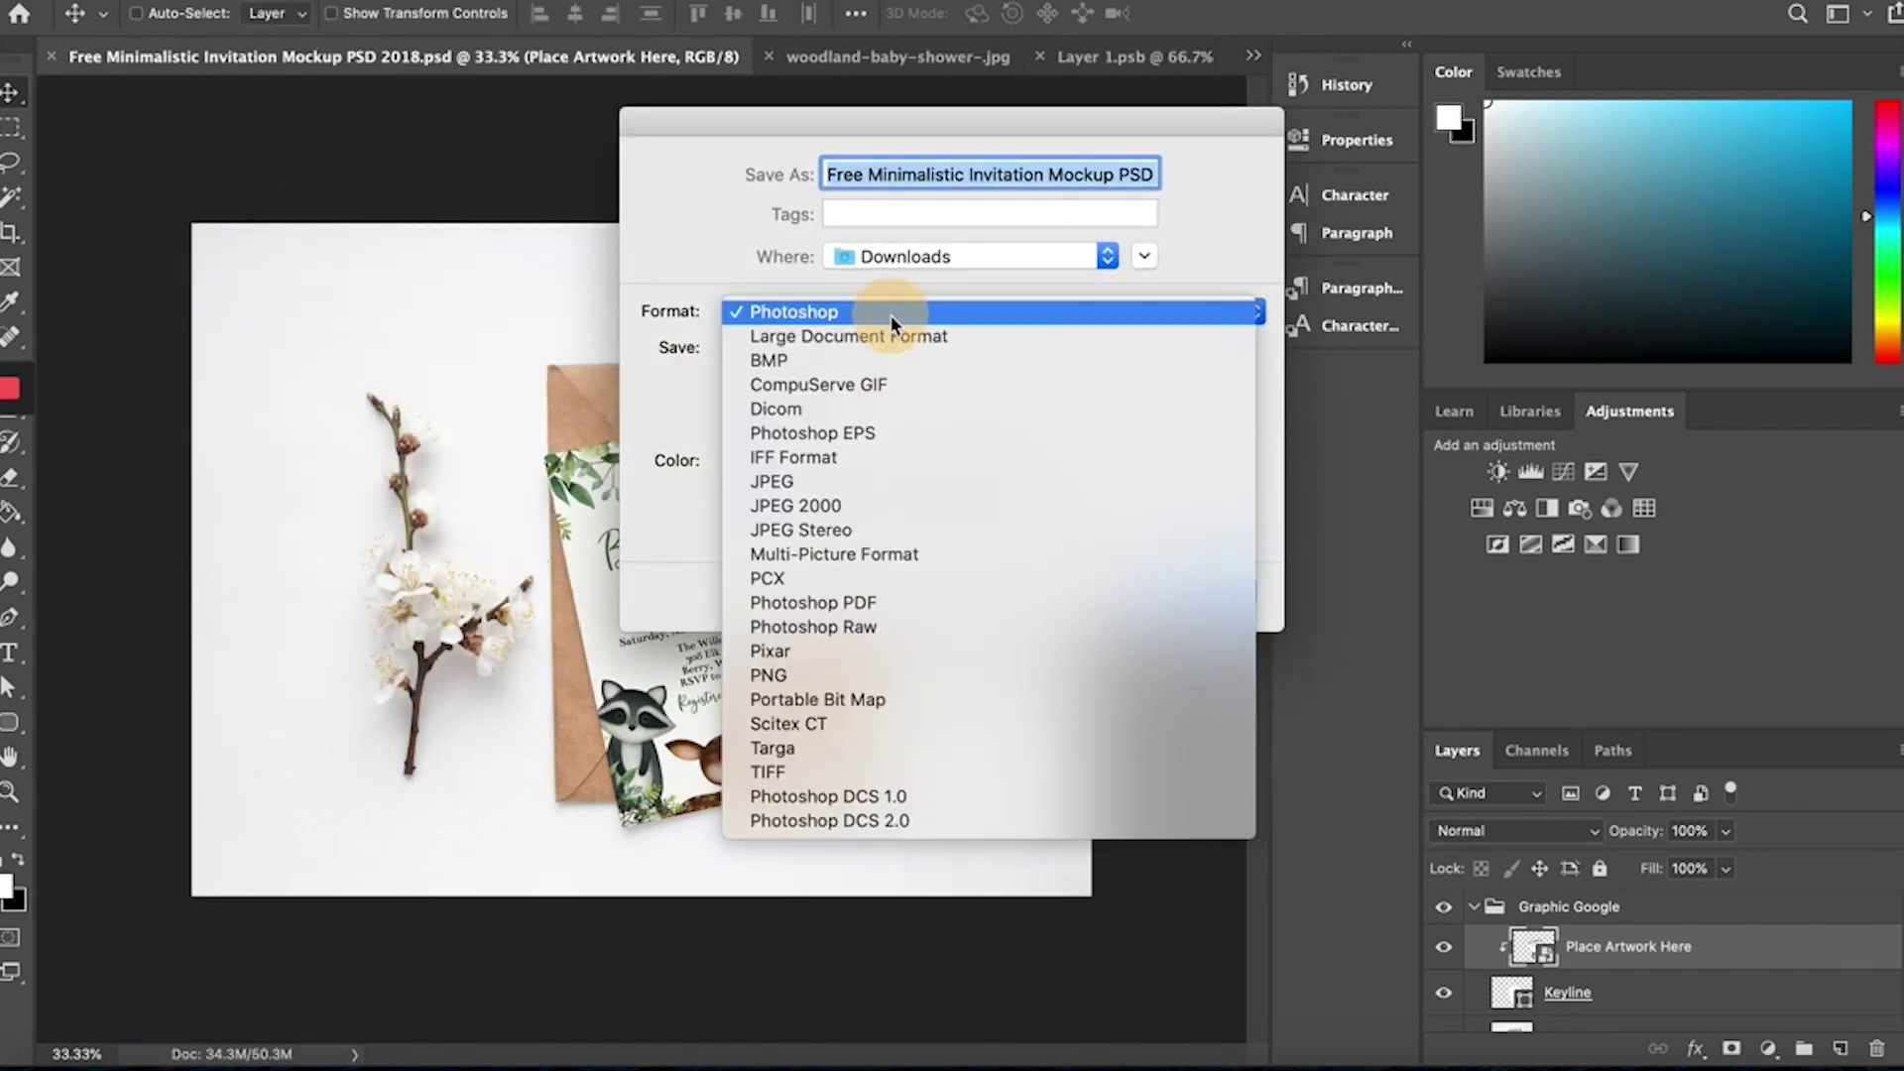
{"action": "left_click", "coordinate": [843, 480]}
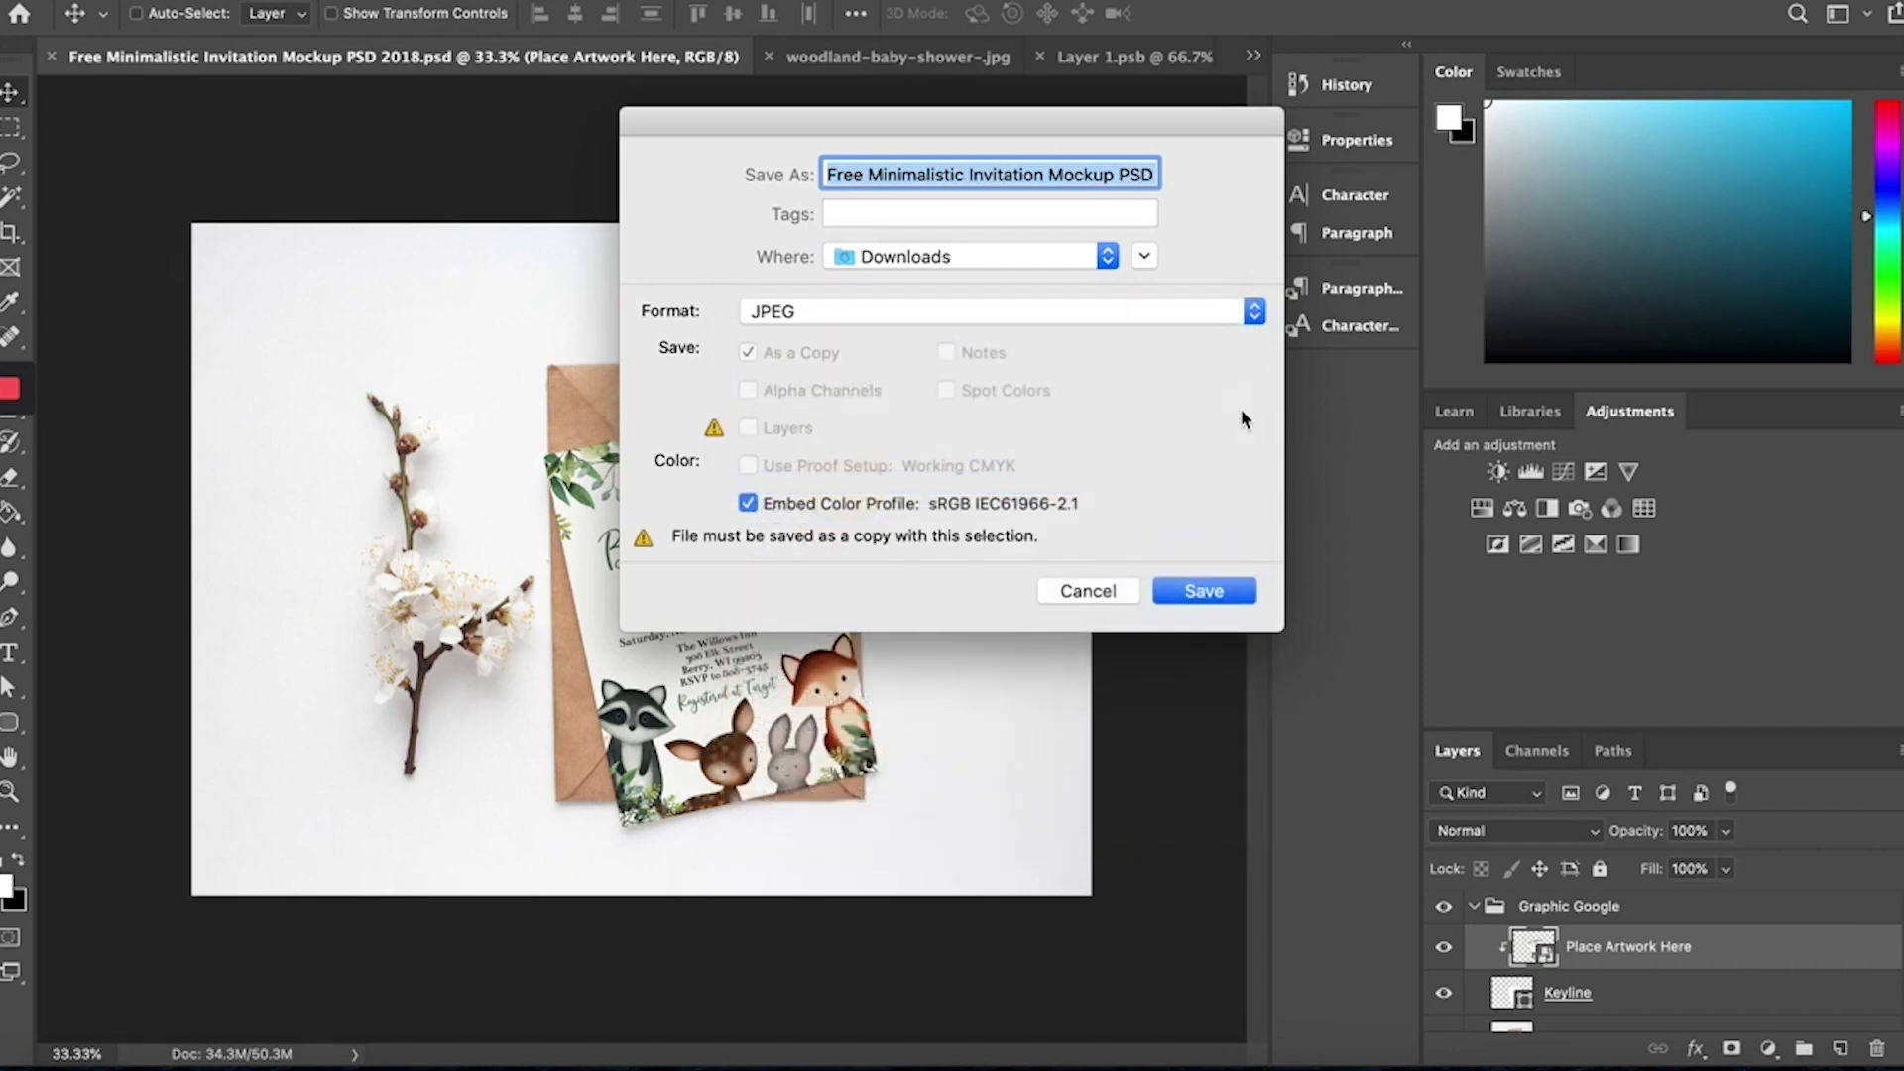
{"action": "left_click", "coordinate": [1096, 595]}
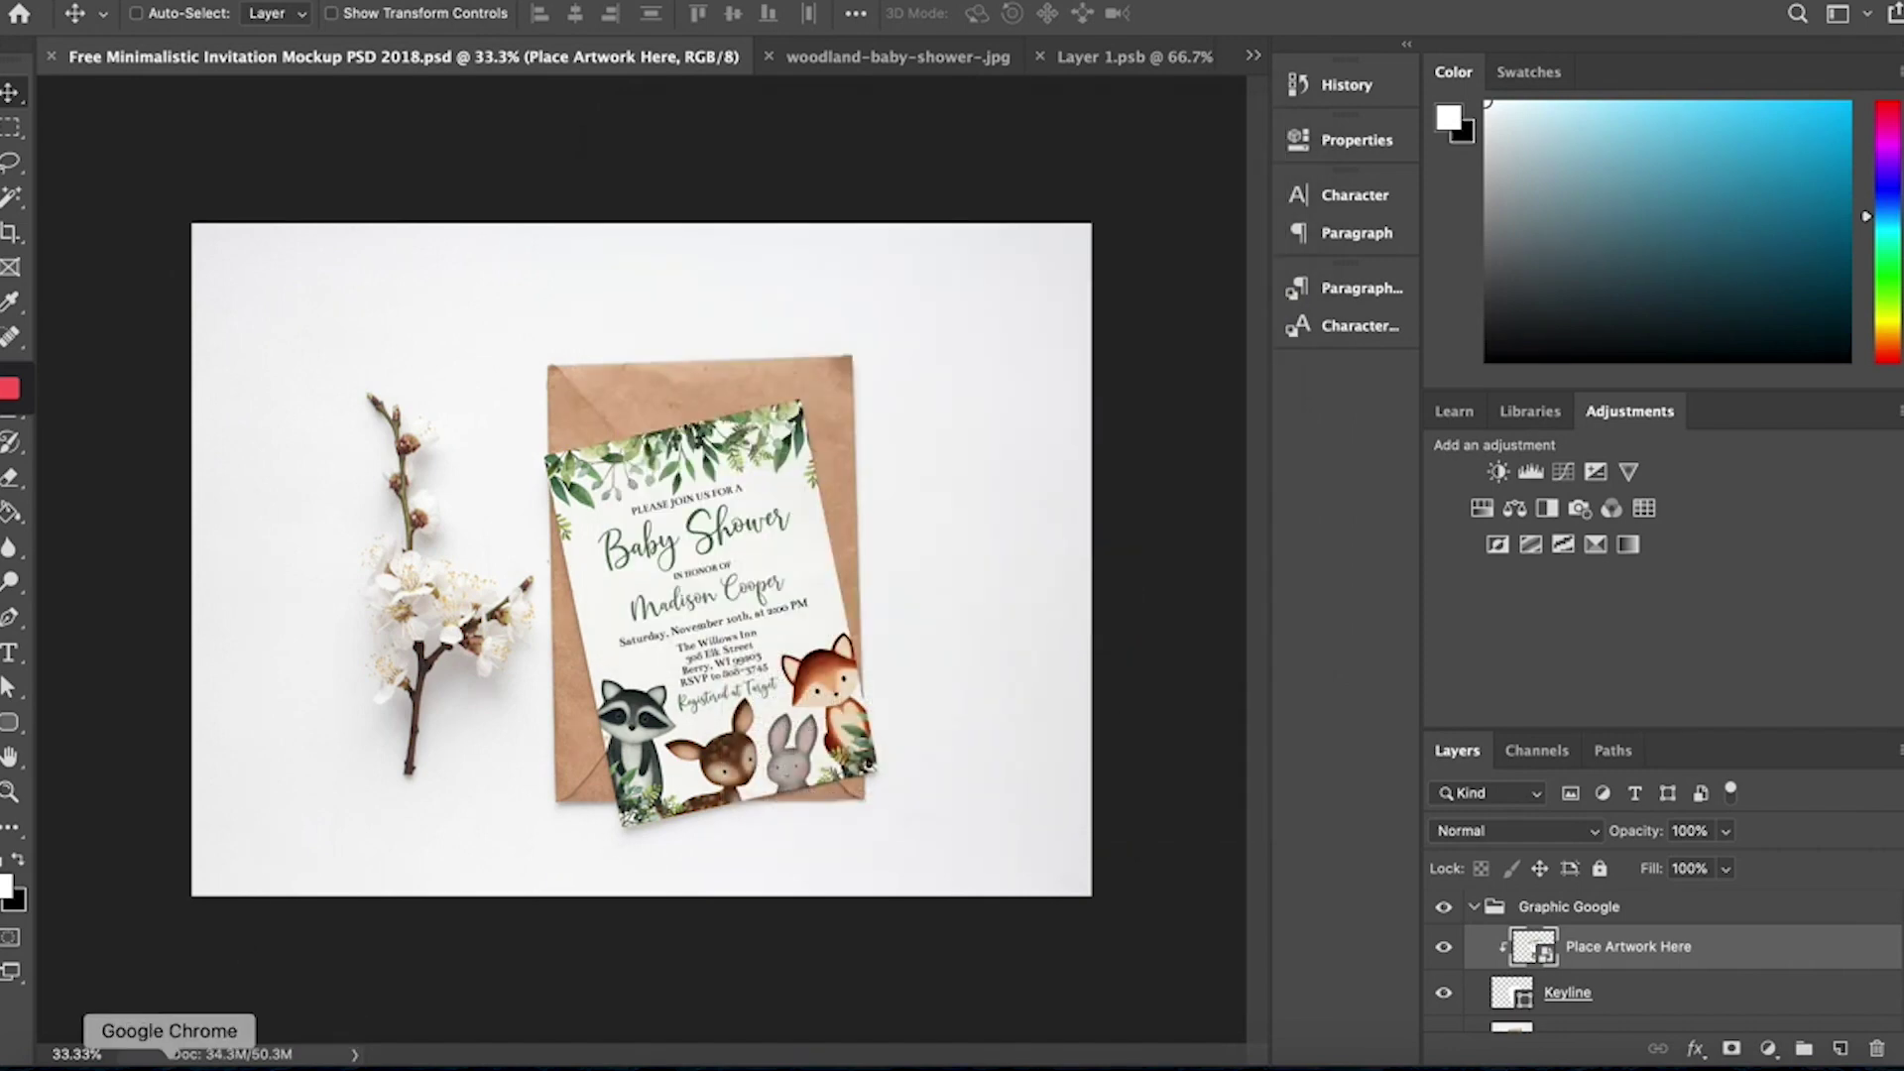
{"action": "left_click", "coordinate": [169, 1065]}
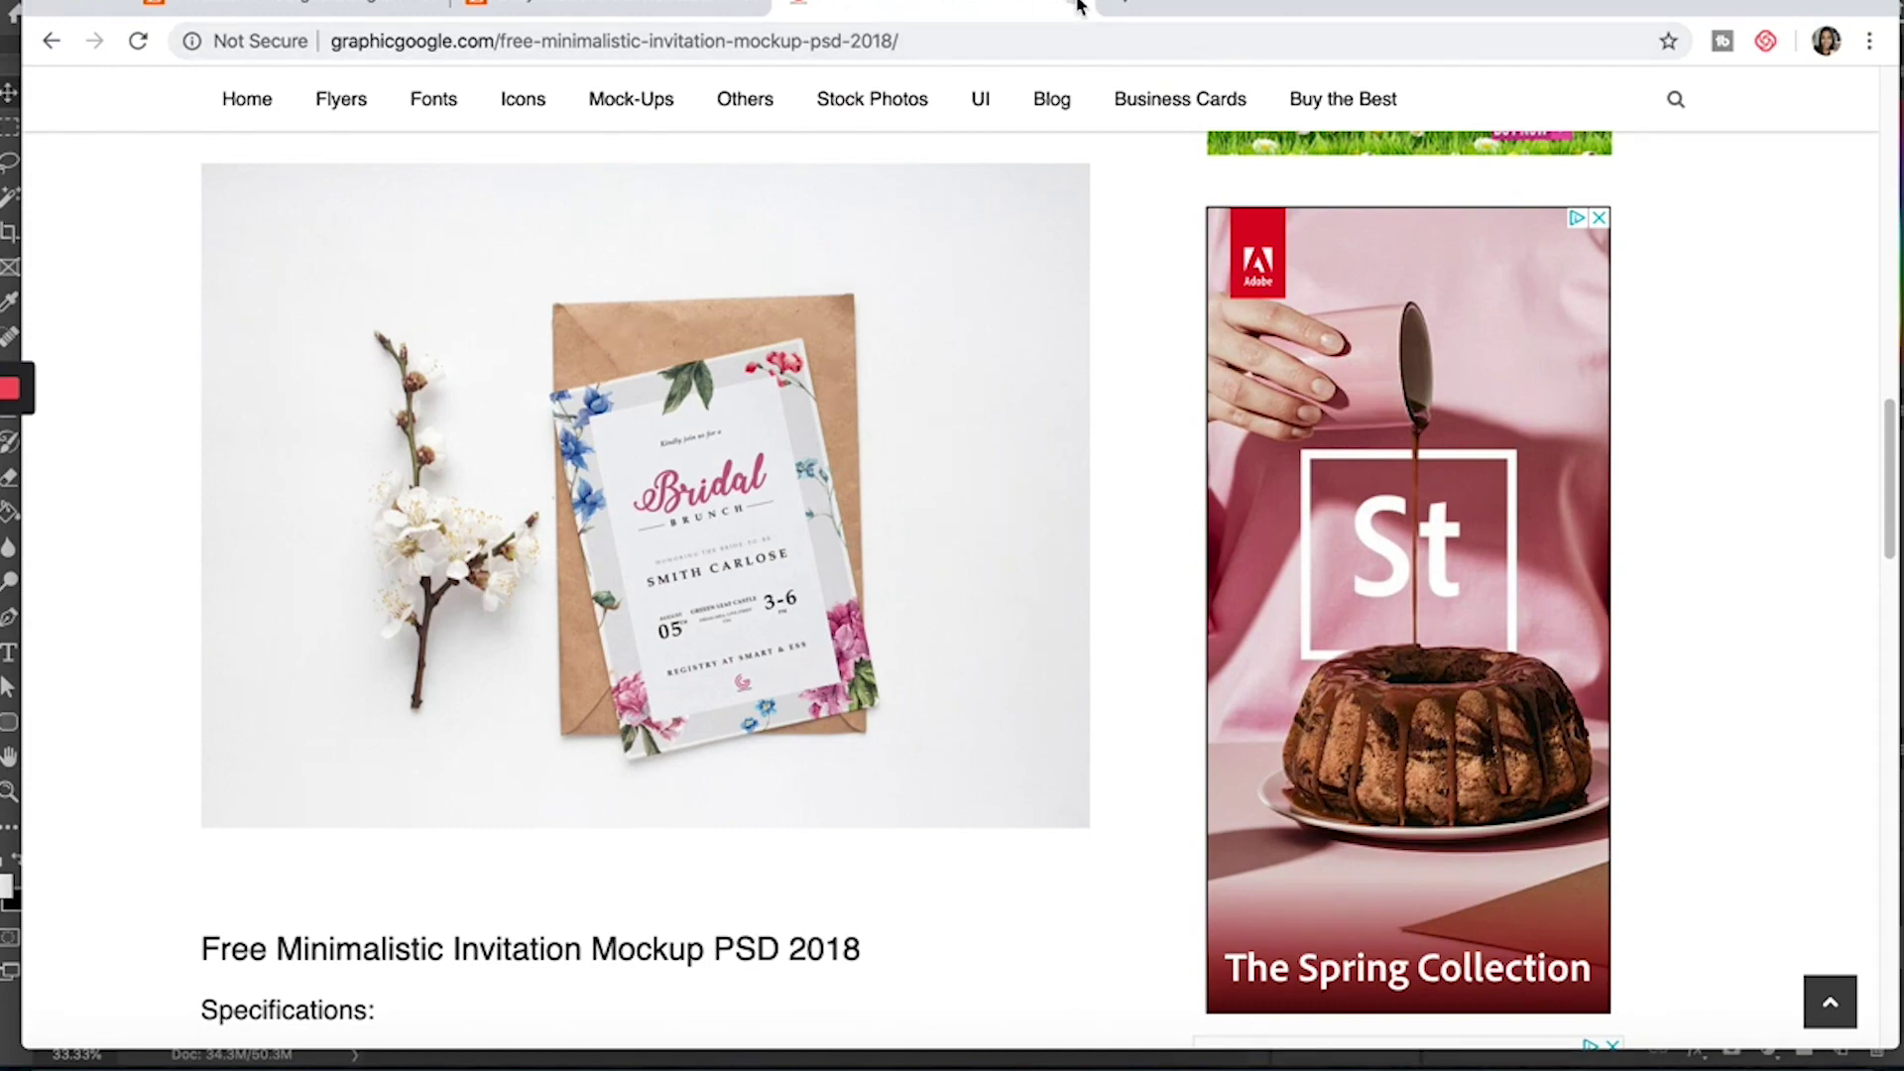
{"action": "left_click", "coordinate": [612, 8]}
{"action": "left_click", "coordinate": [77, 3]}
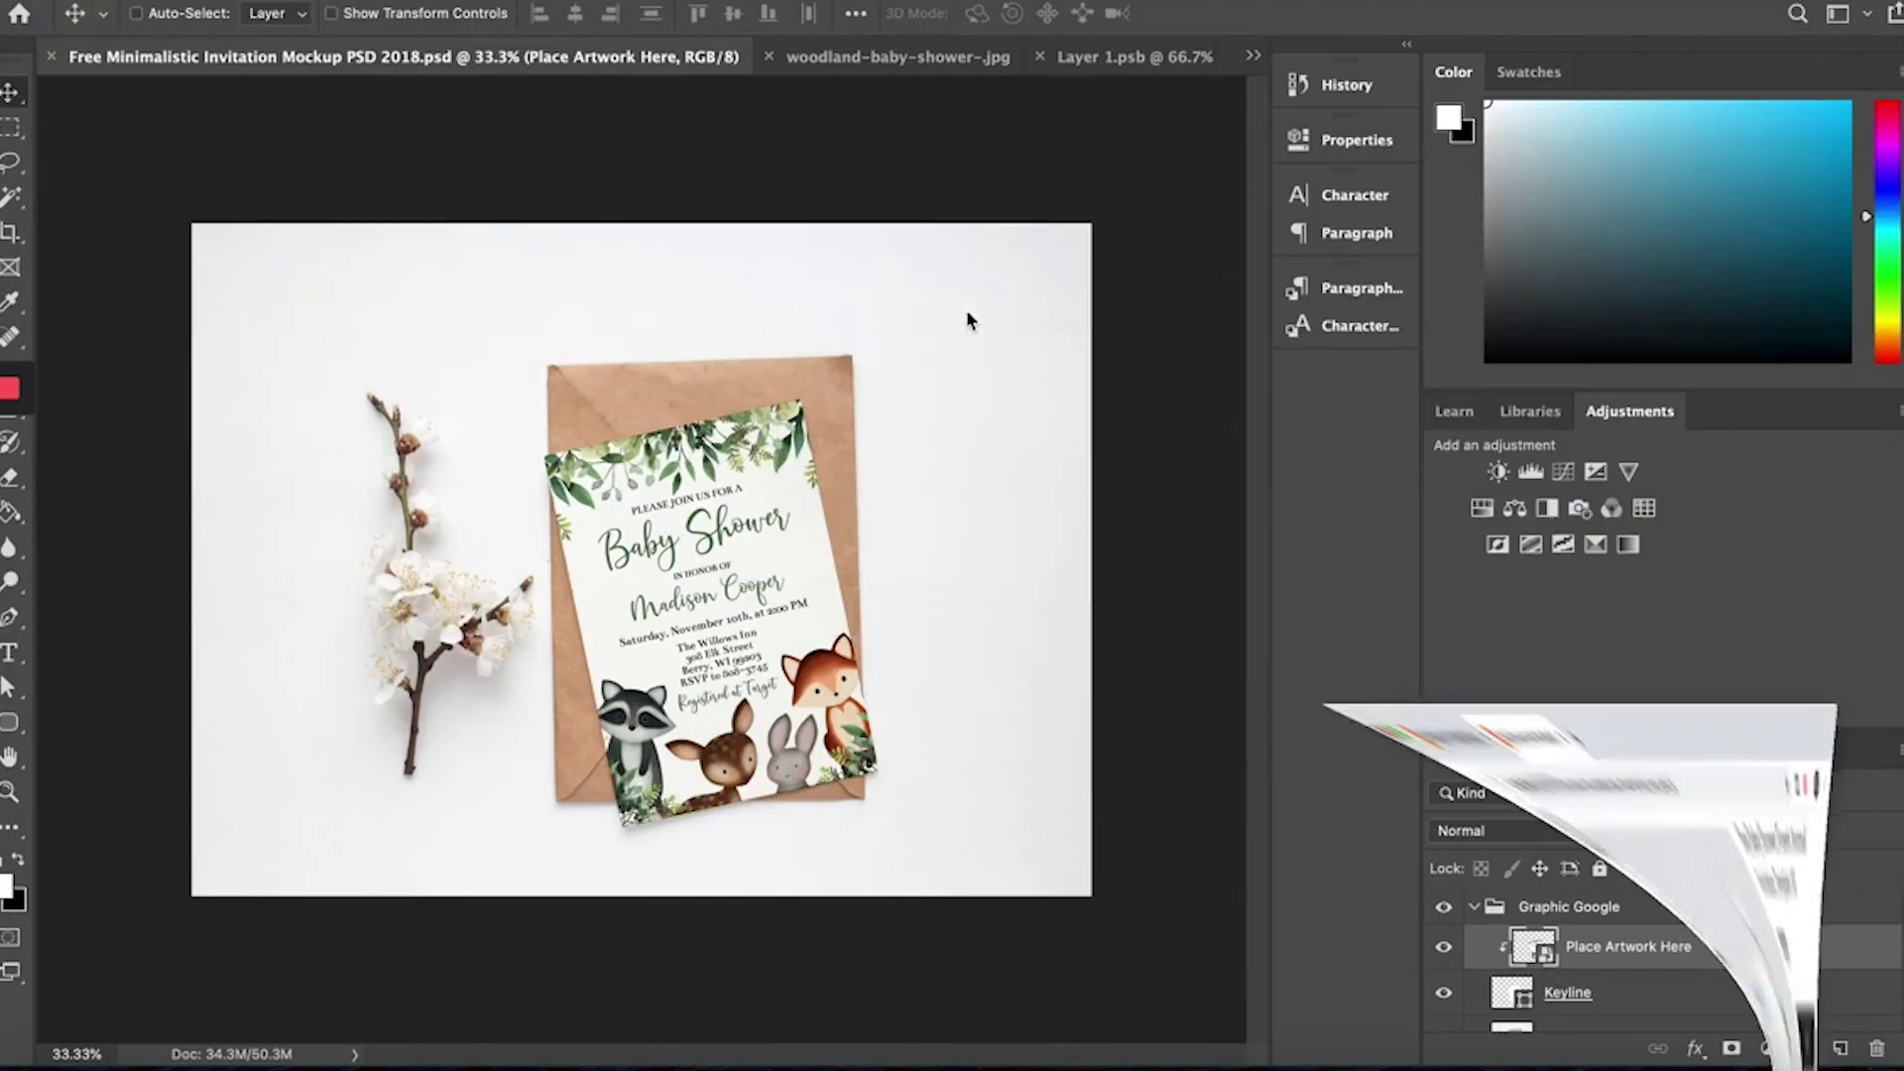
Close woodland-baby-shower-.jpg, Layer 1.psb and the invitation mockup PSD
{"action": "left_click", "coordinate": [769, 57]}
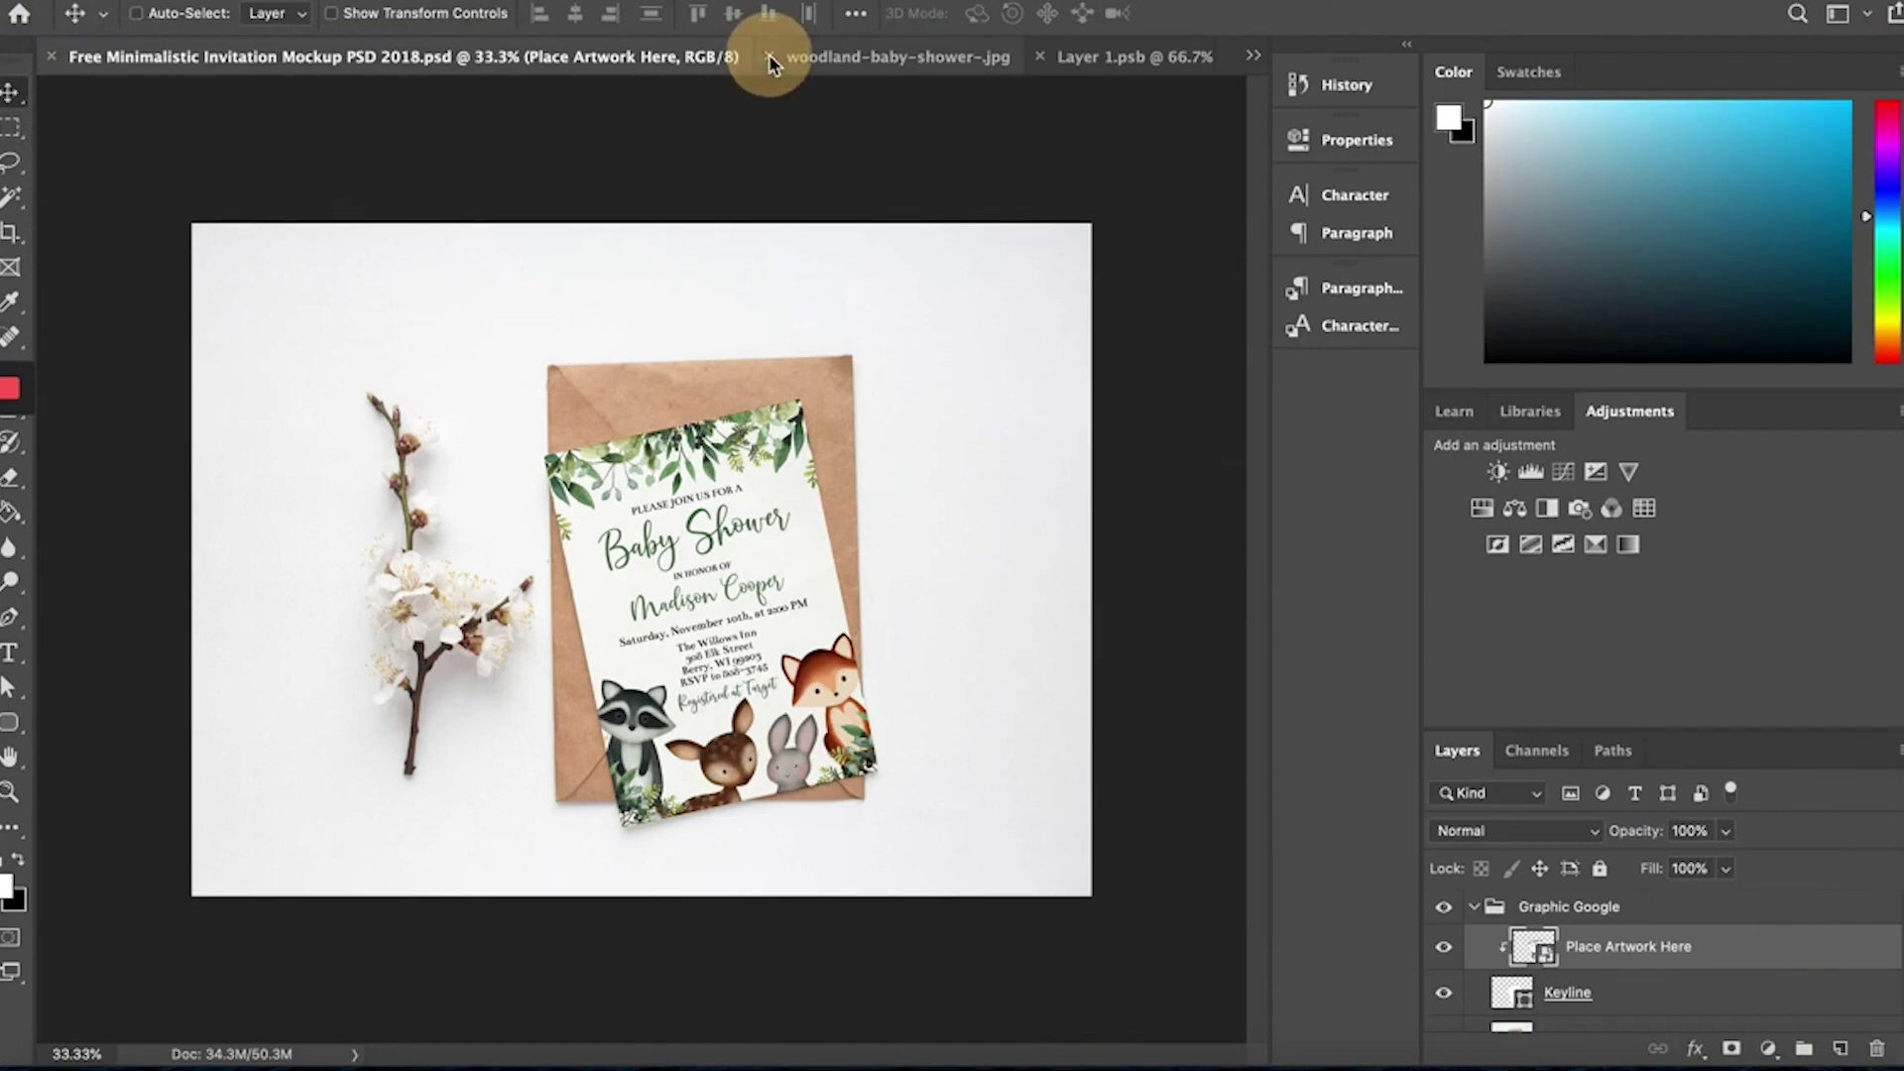
{"action": "left_click", "coordinate": [770, 60]}
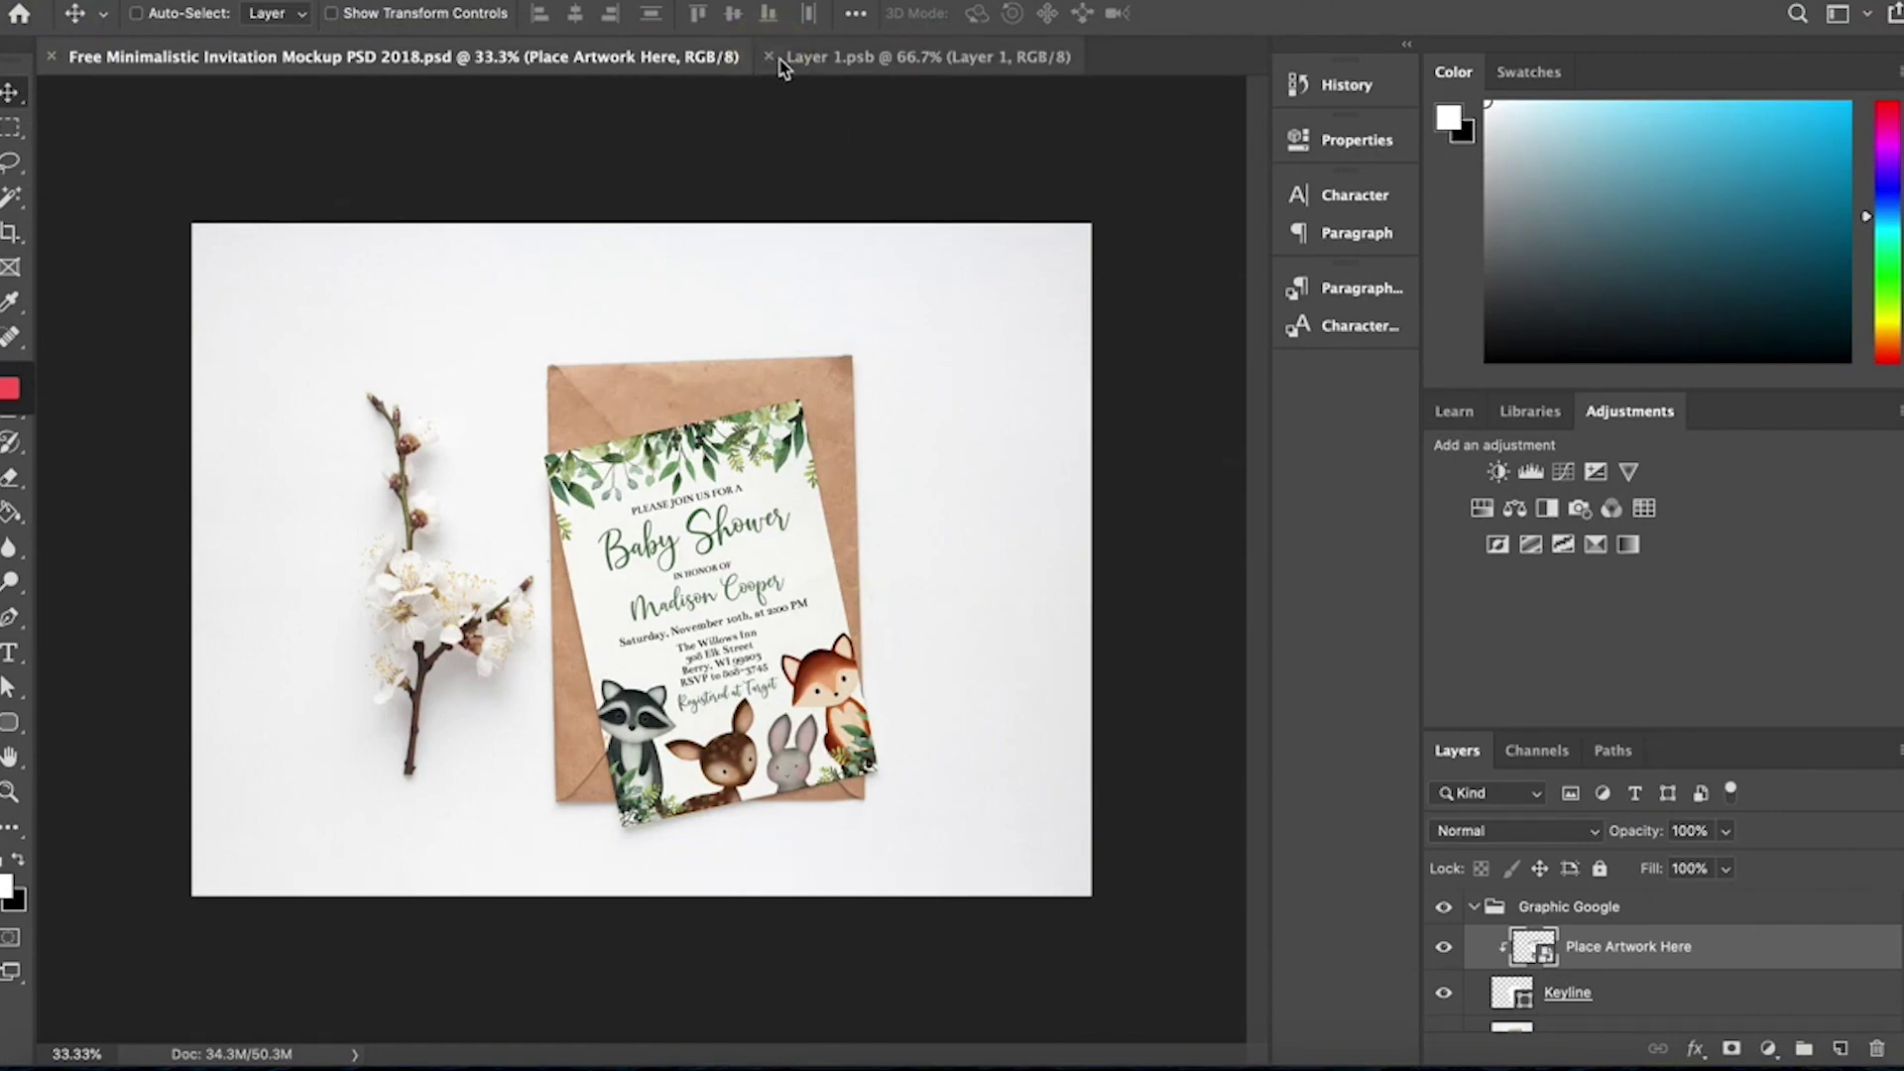
{"action": "left_click", "coordinate": [770, 57]}
{"action": "left_click", "coordinate": [51, 58]}
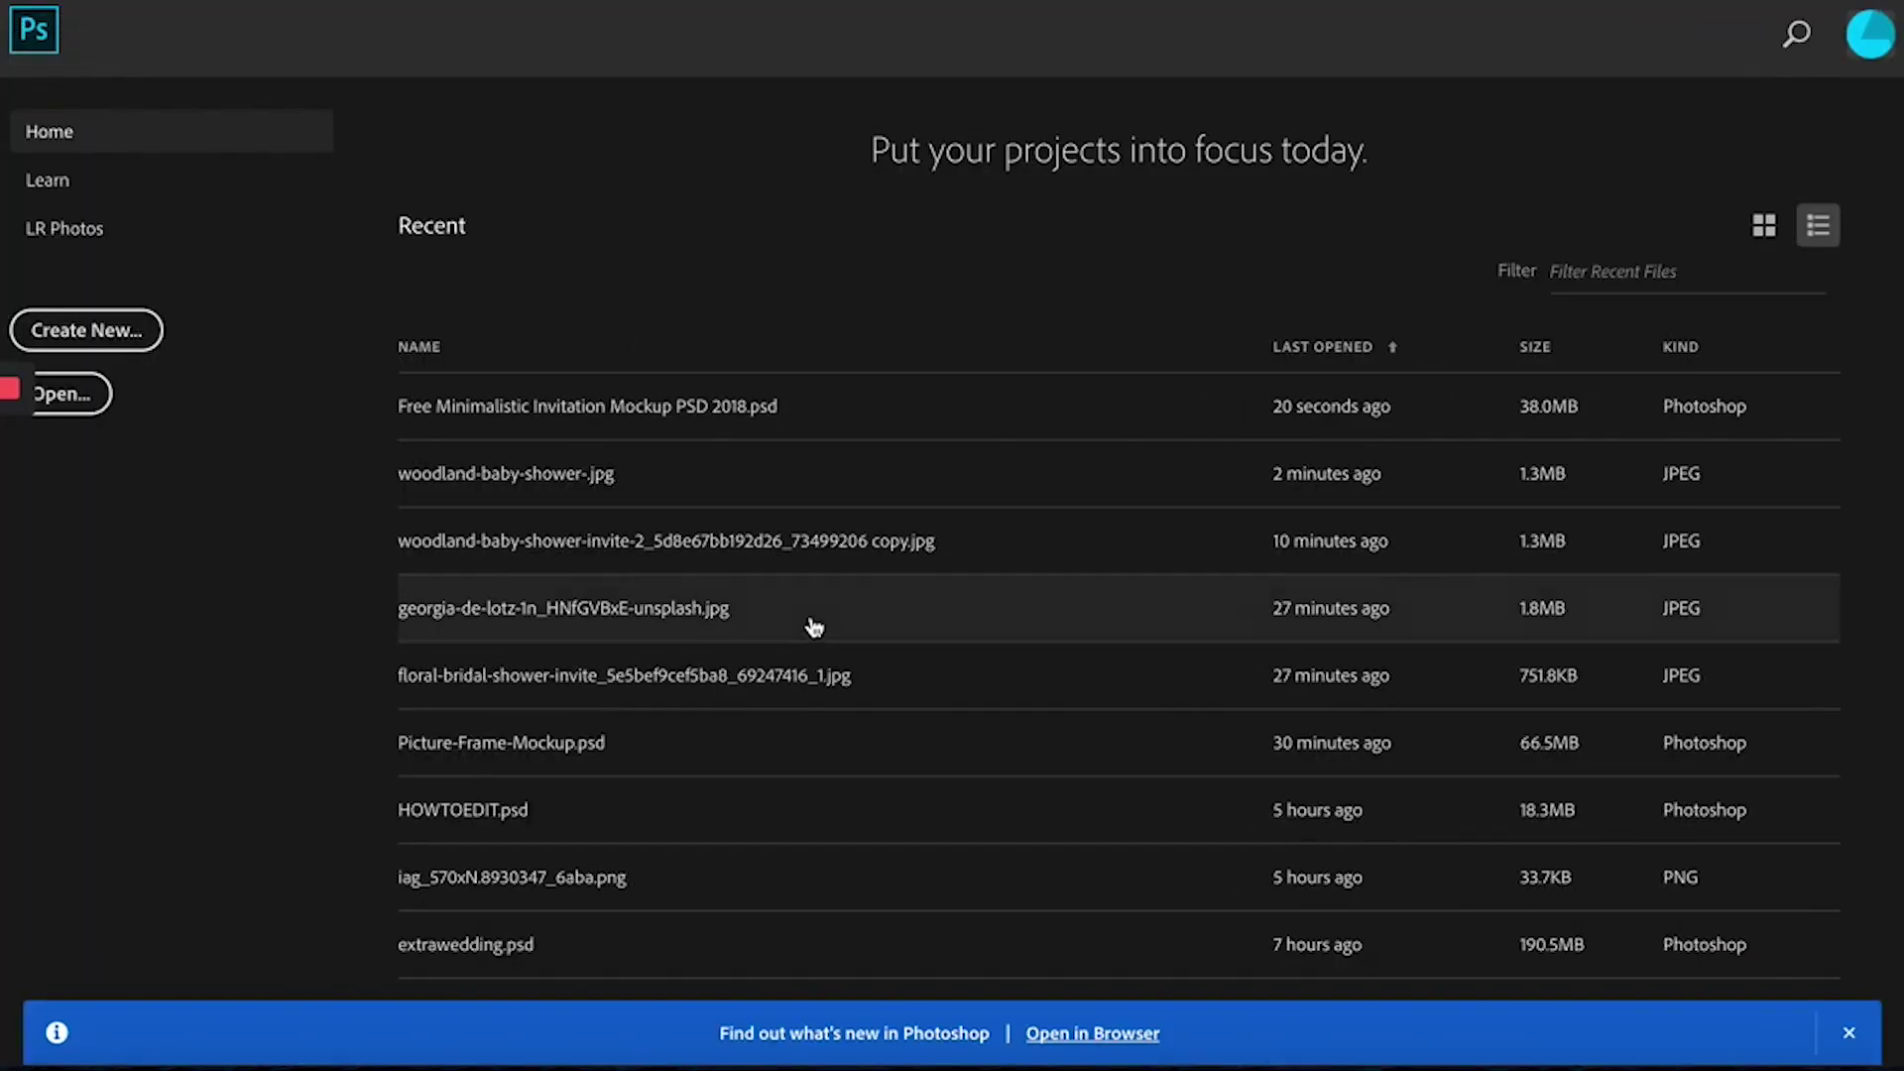
Open Picture-Frame-Mockup.psd in Photoshop from the Downloads folder in Finder
{"action": "left_click", "coordinate": [48, 1054]}
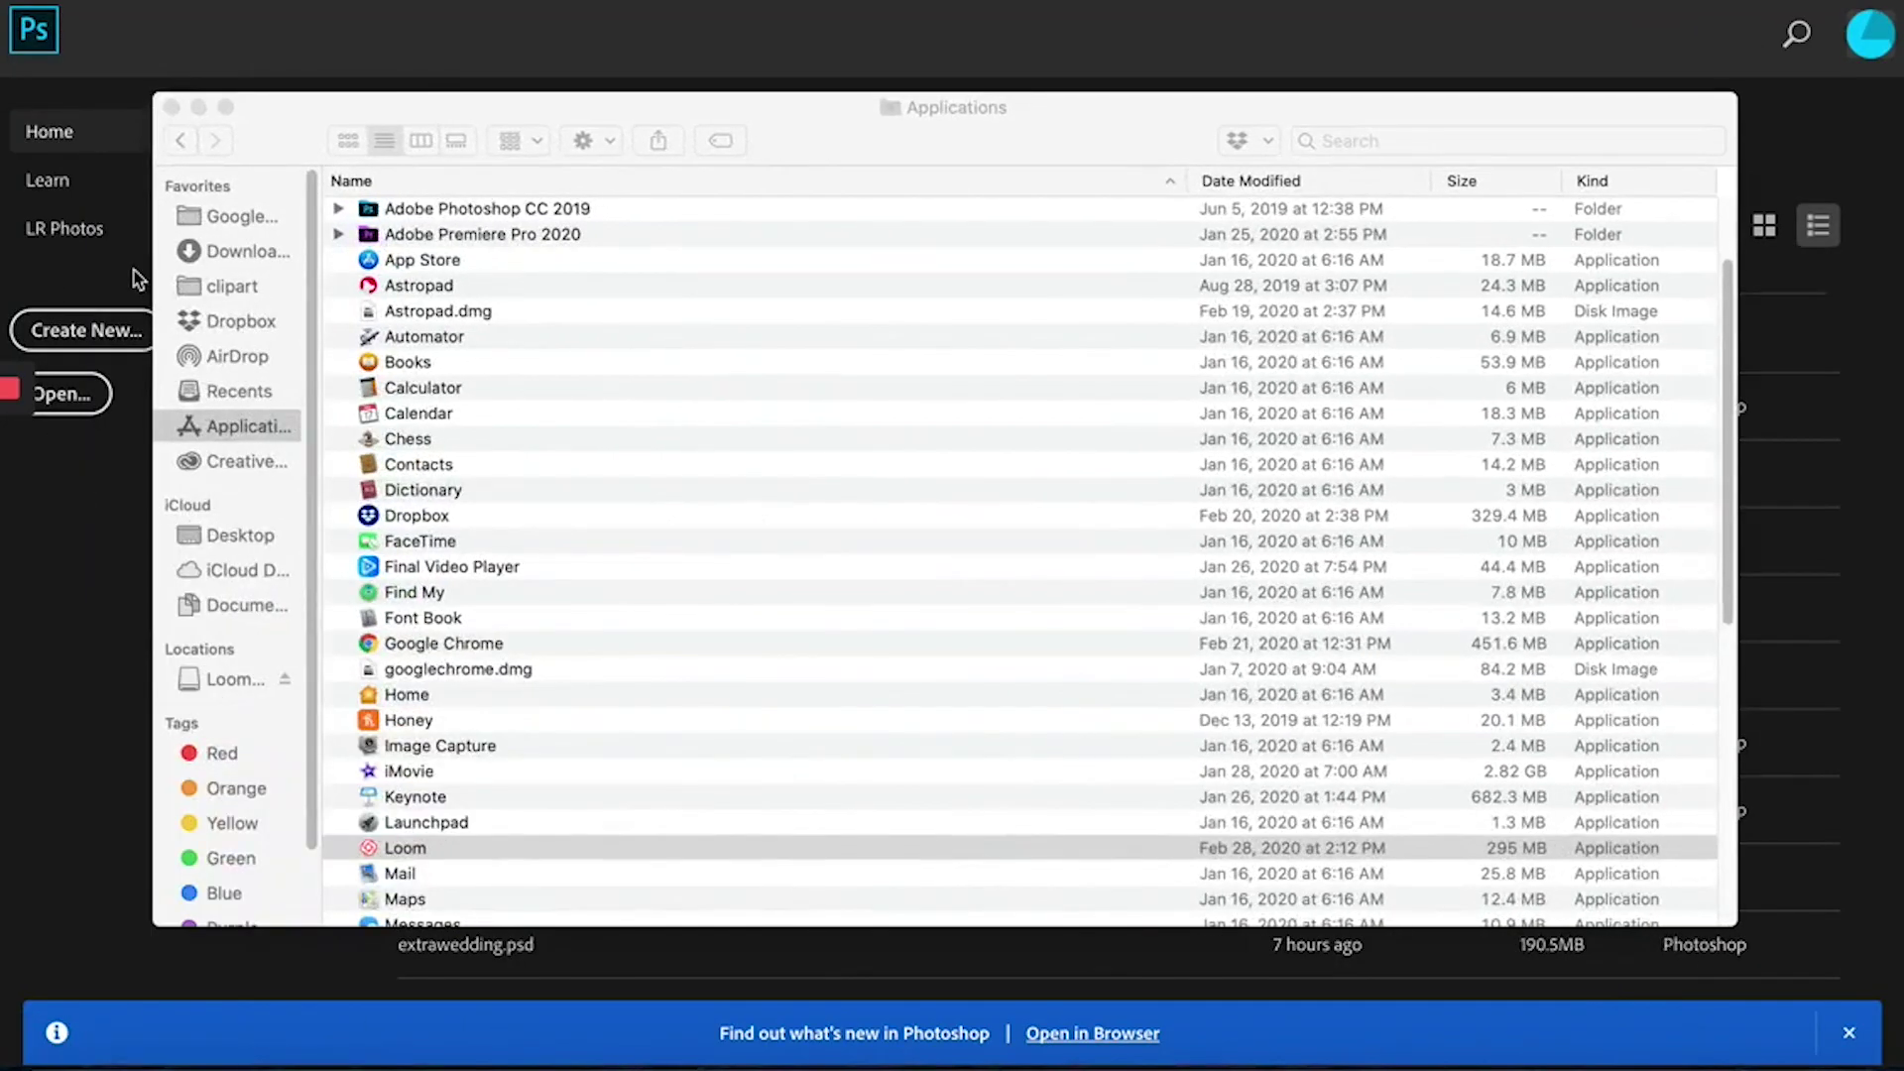
{"action": "left_click", "coordinate": [240, 259]}
{"action": "left_click", "coordinate": [274, 260]}
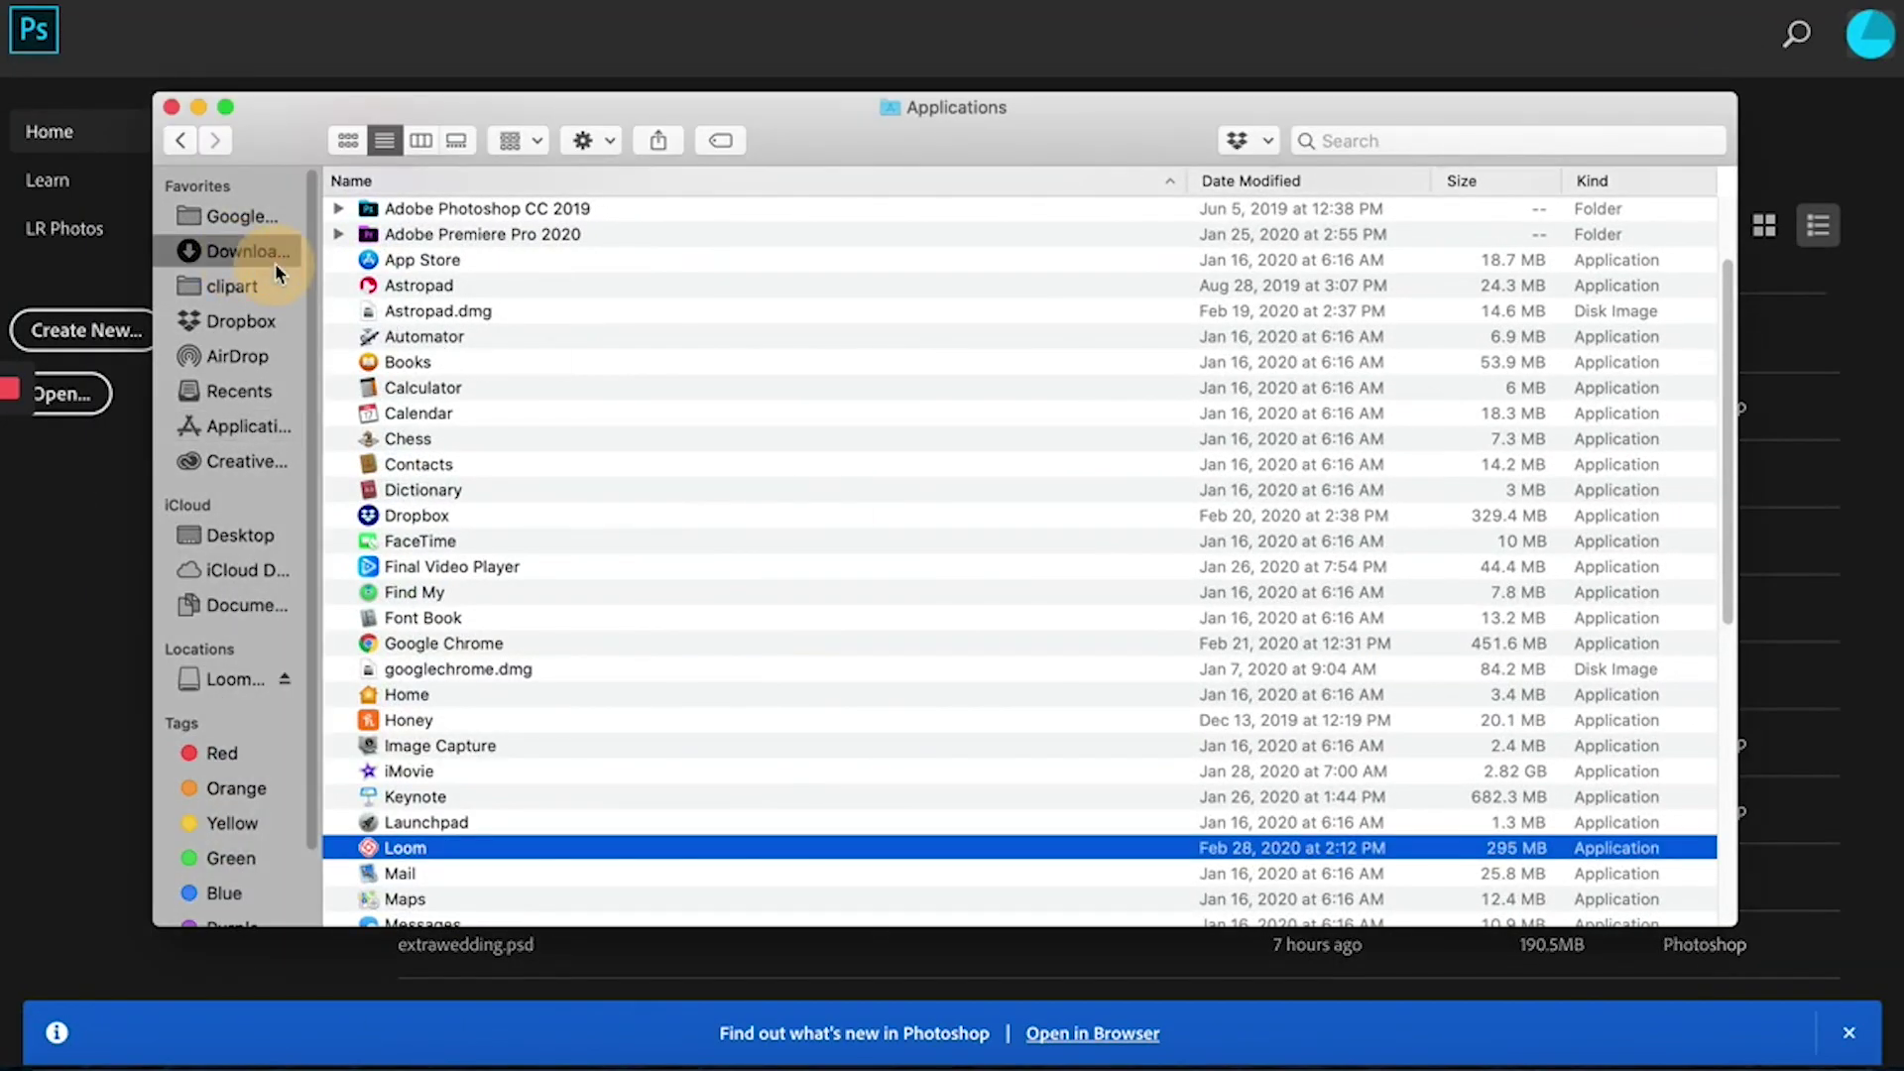
{"action": "left_click", "coordinate": [842, 756]}
{"action": "double_click", "coordinate": [598, 581]}
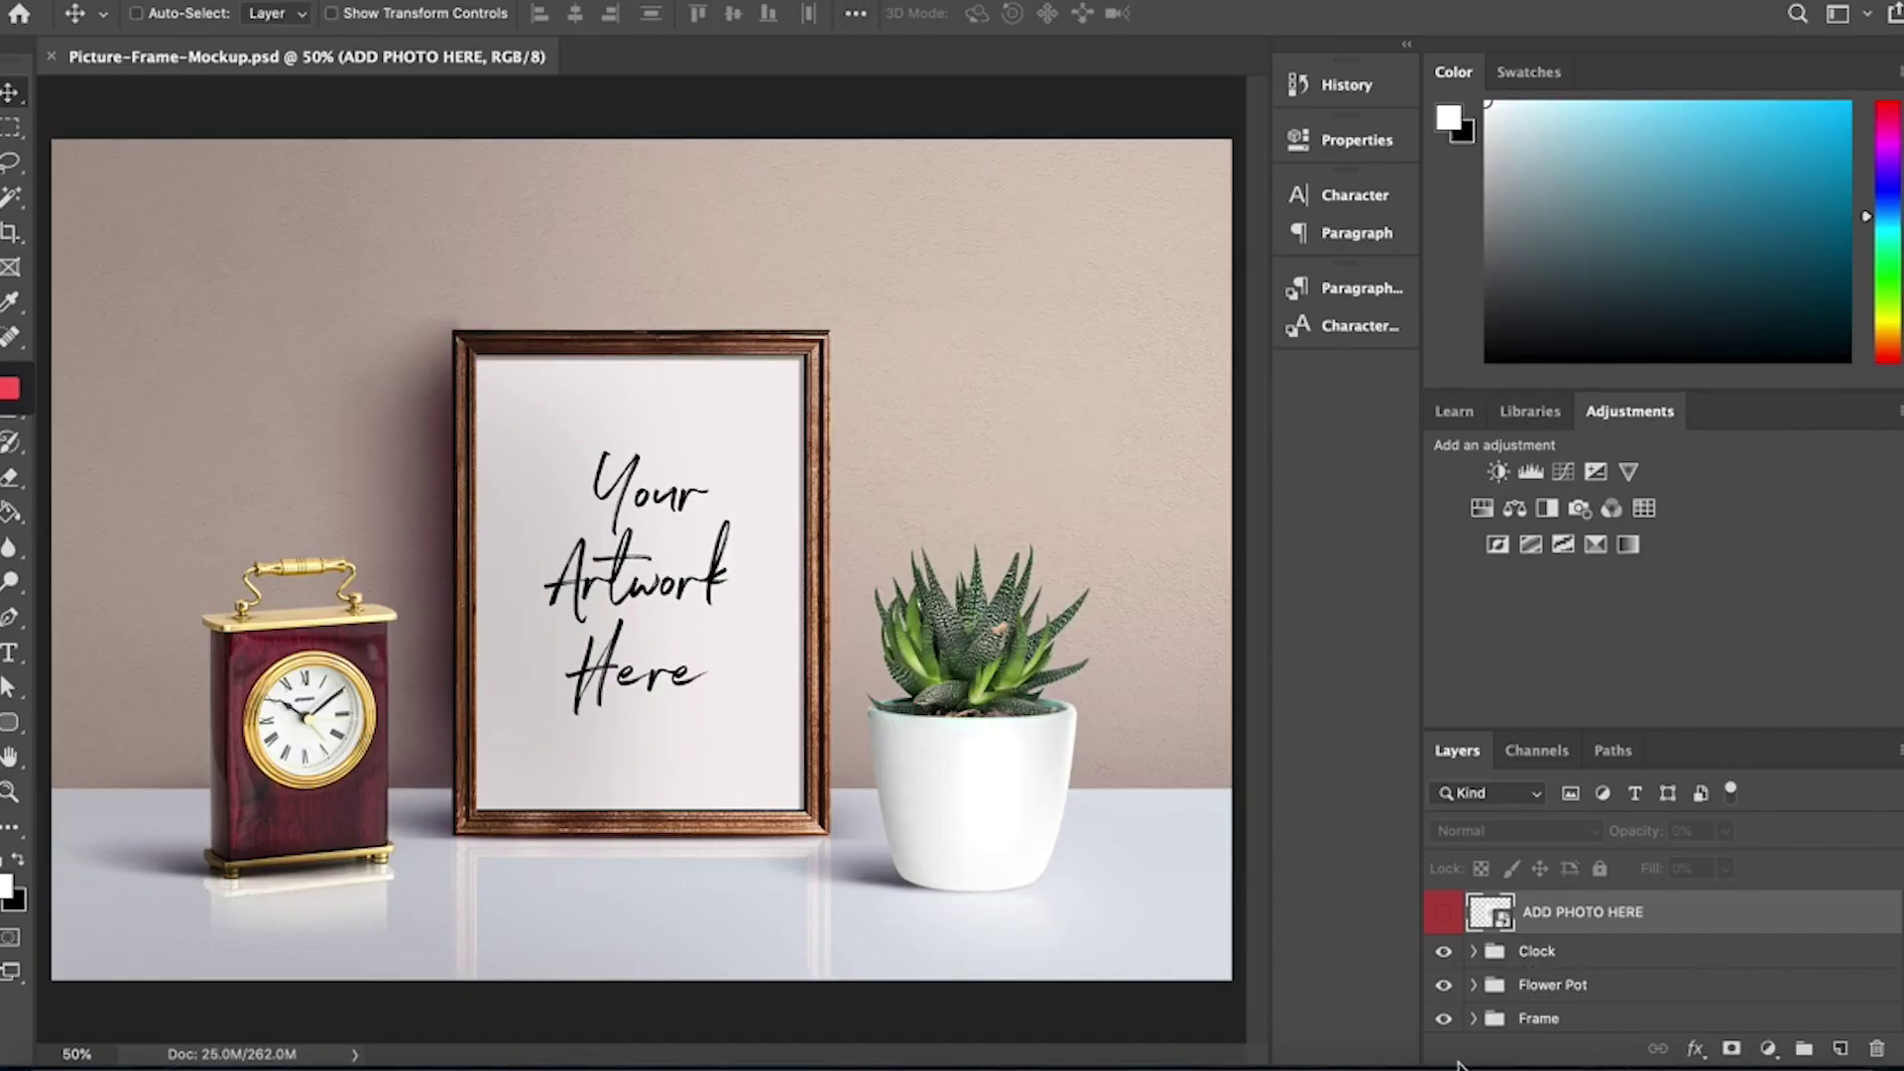
Make the ADD PHOTO HERE layer visible and open its smart object contents for editing
{"action": "left_click", "coordinate": [1444, 918]}
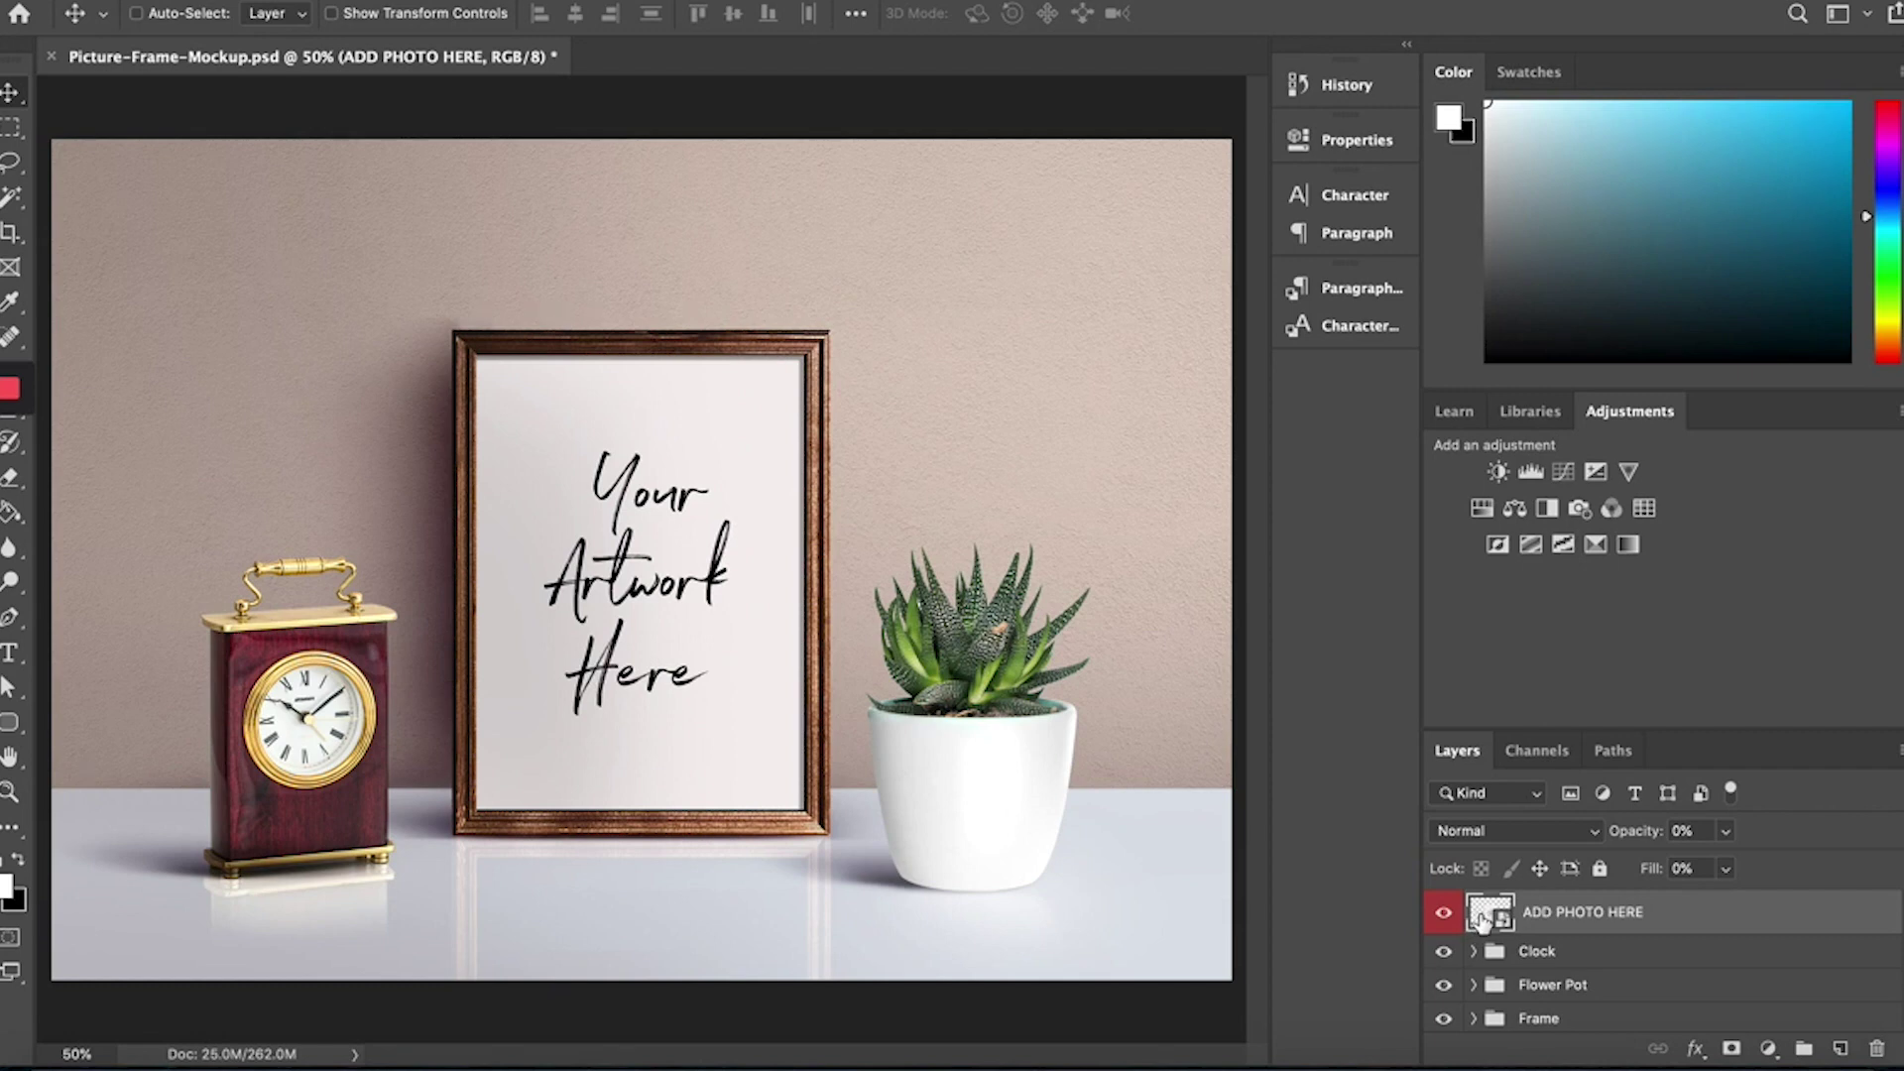
{"action": "double_click", "coordinate": [1487, 920]}
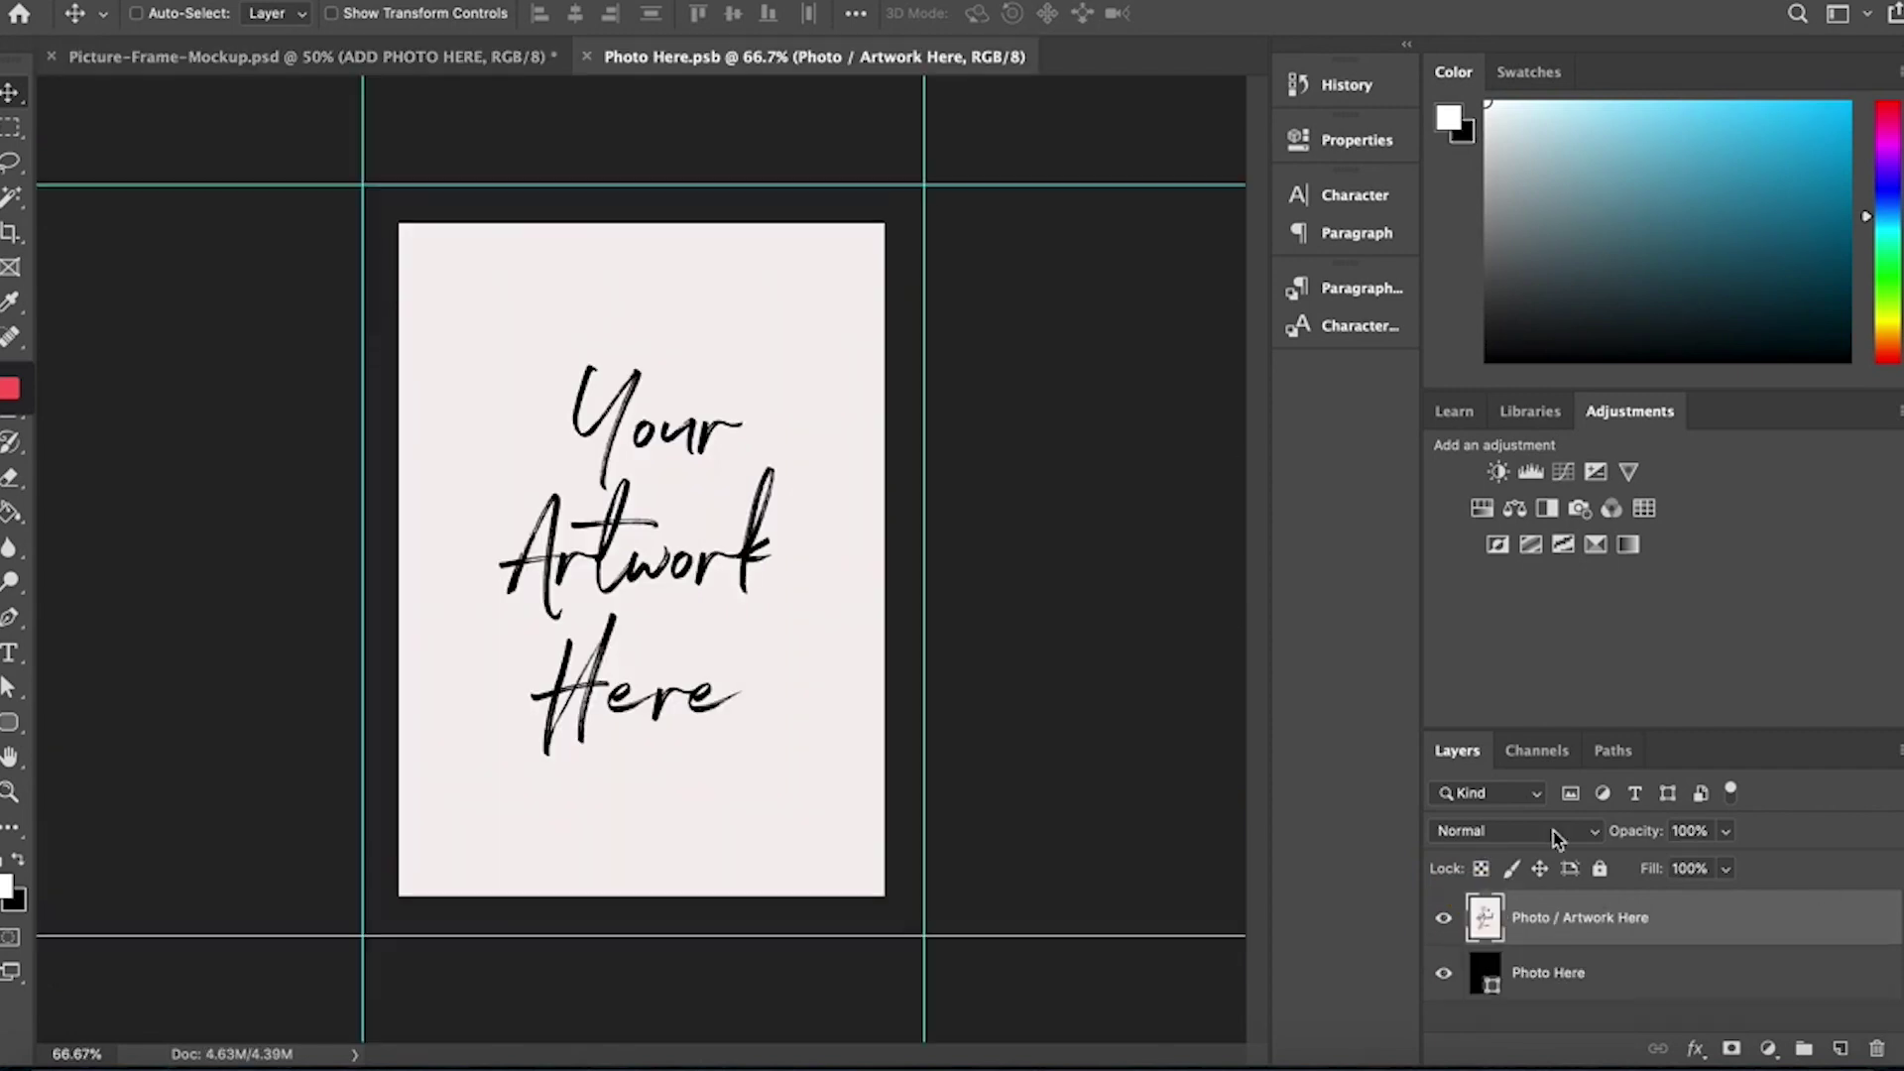
Open bfcoffee8x10.jpg from Downloads and copy its artwork into Photo Here.psb as a new layer
{"action": "left_click", "coordinate": [224, 0]}
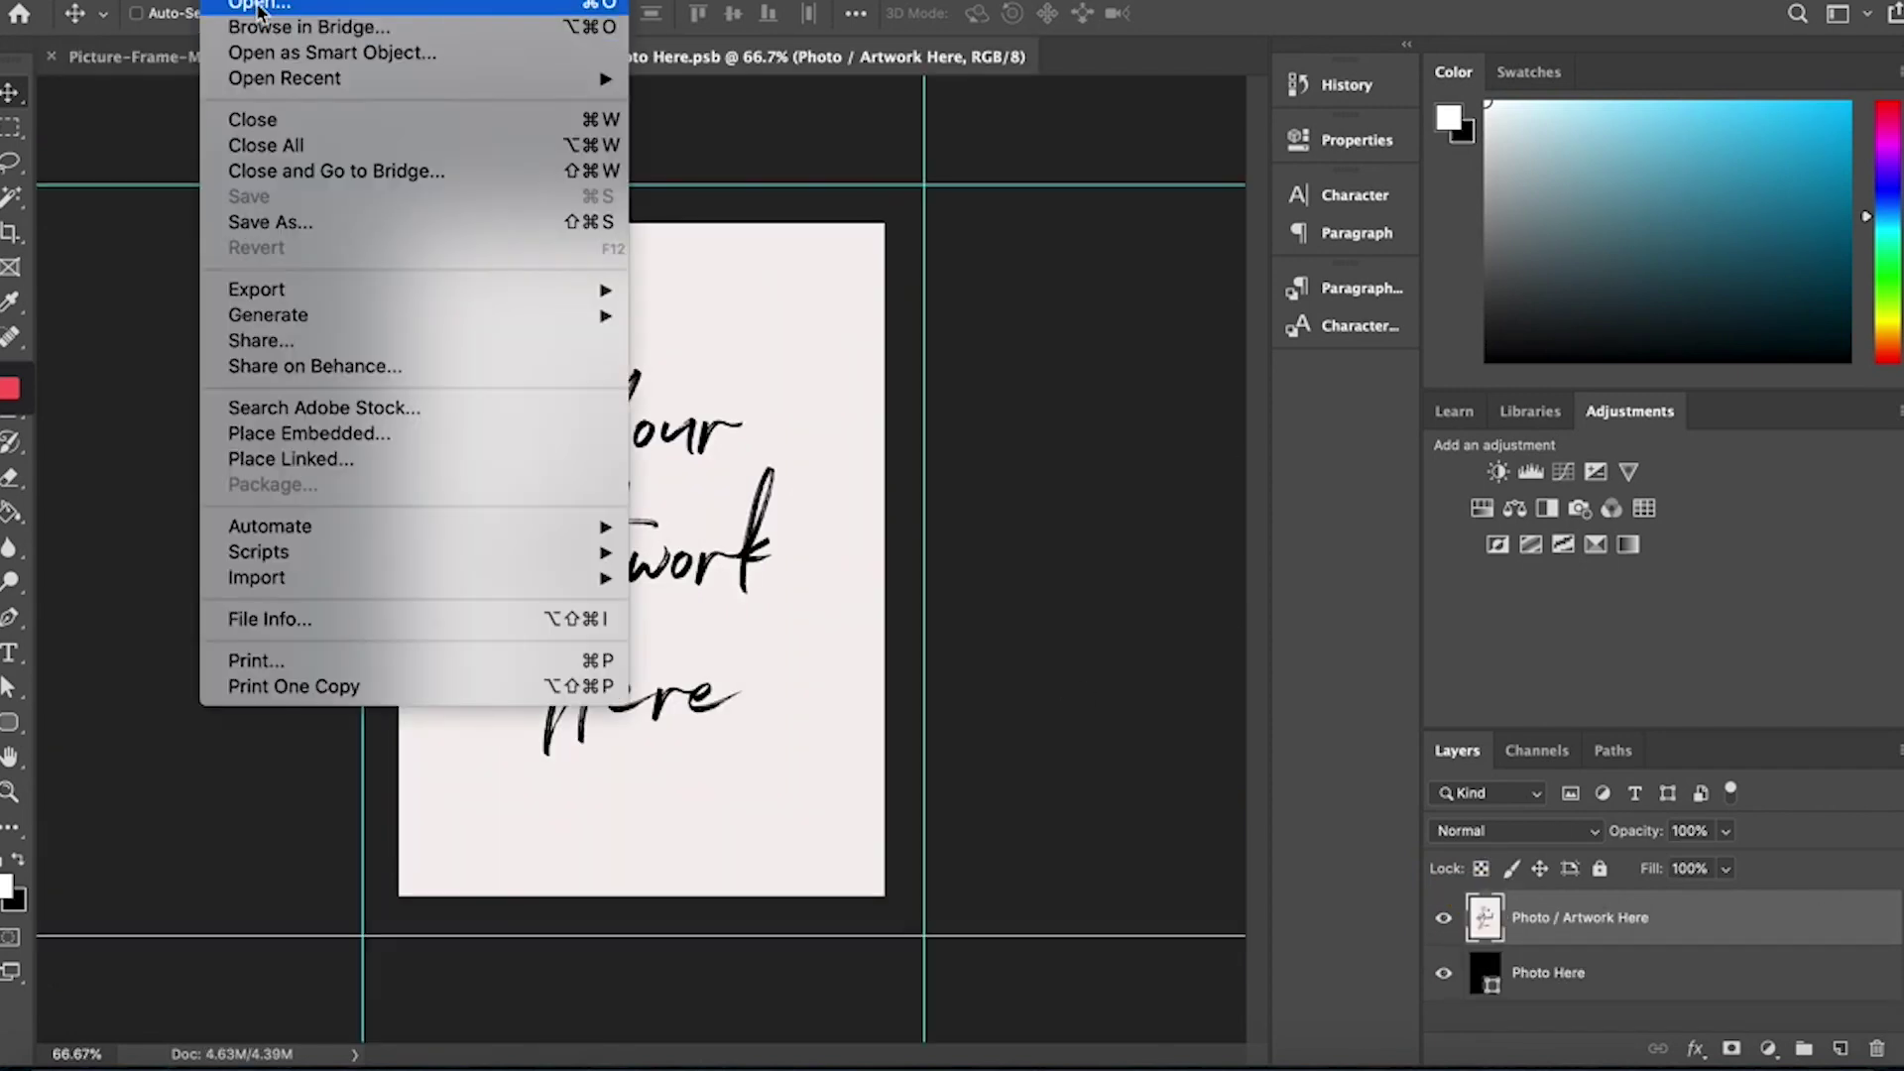
{"action": "left_click", "coordinate": [259, 6]}
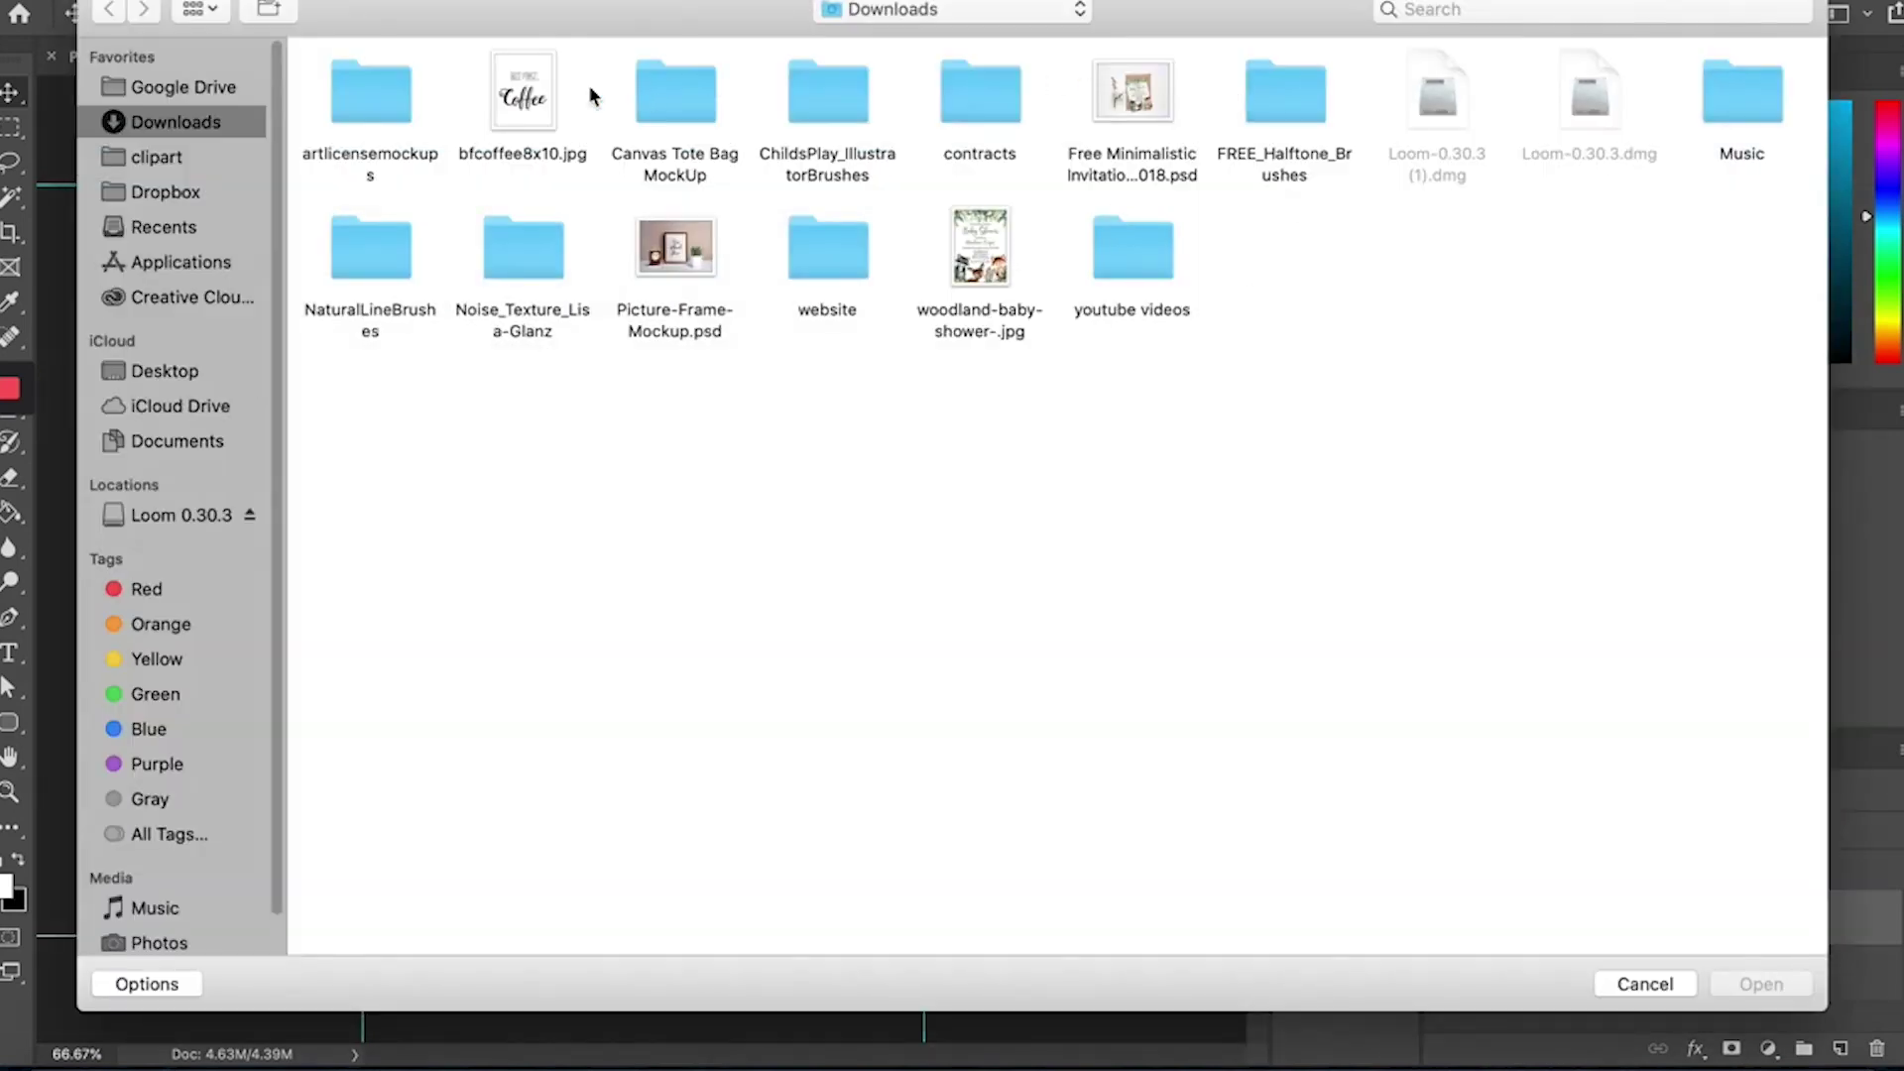
{"action": "left_click", "coordinate": [548, 98]}
{"action": "left_click", "coordinate": [1793, 992]}
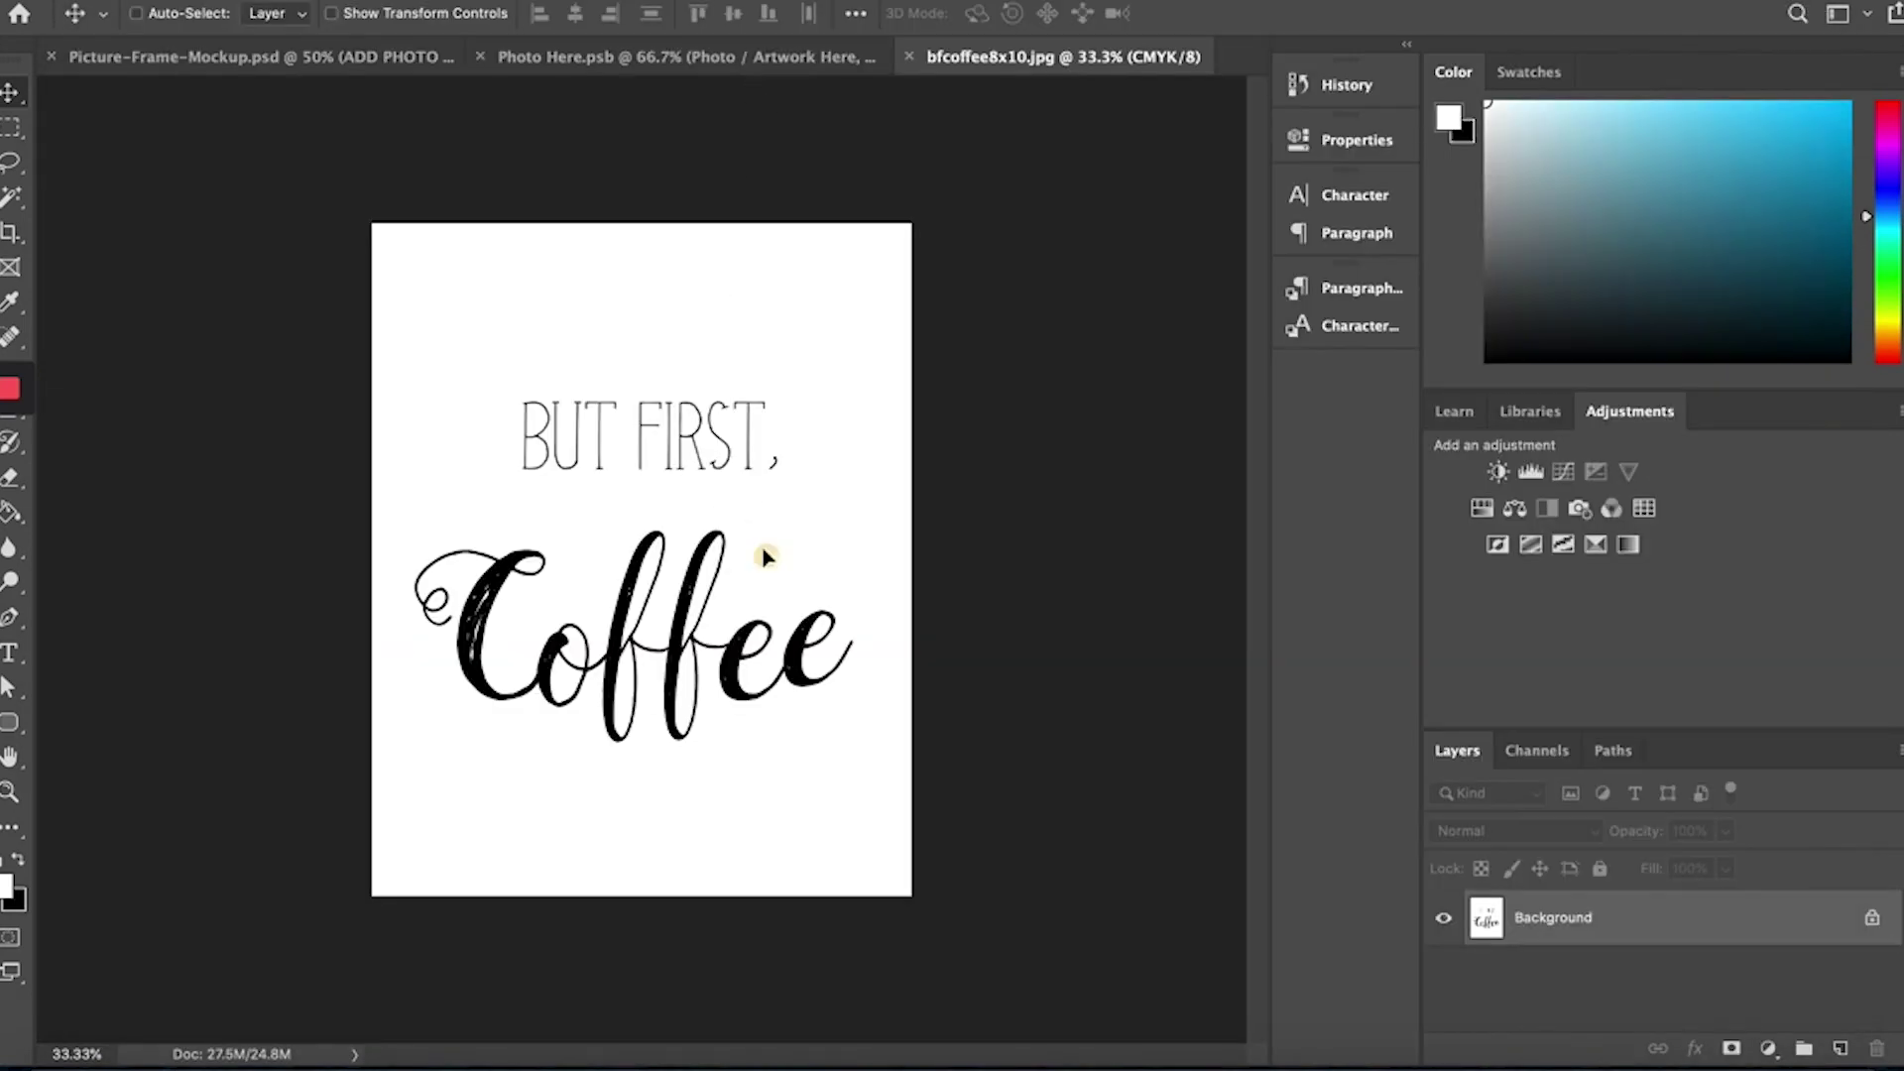
{"action": "left_click", "coordinate": [681, 51]}
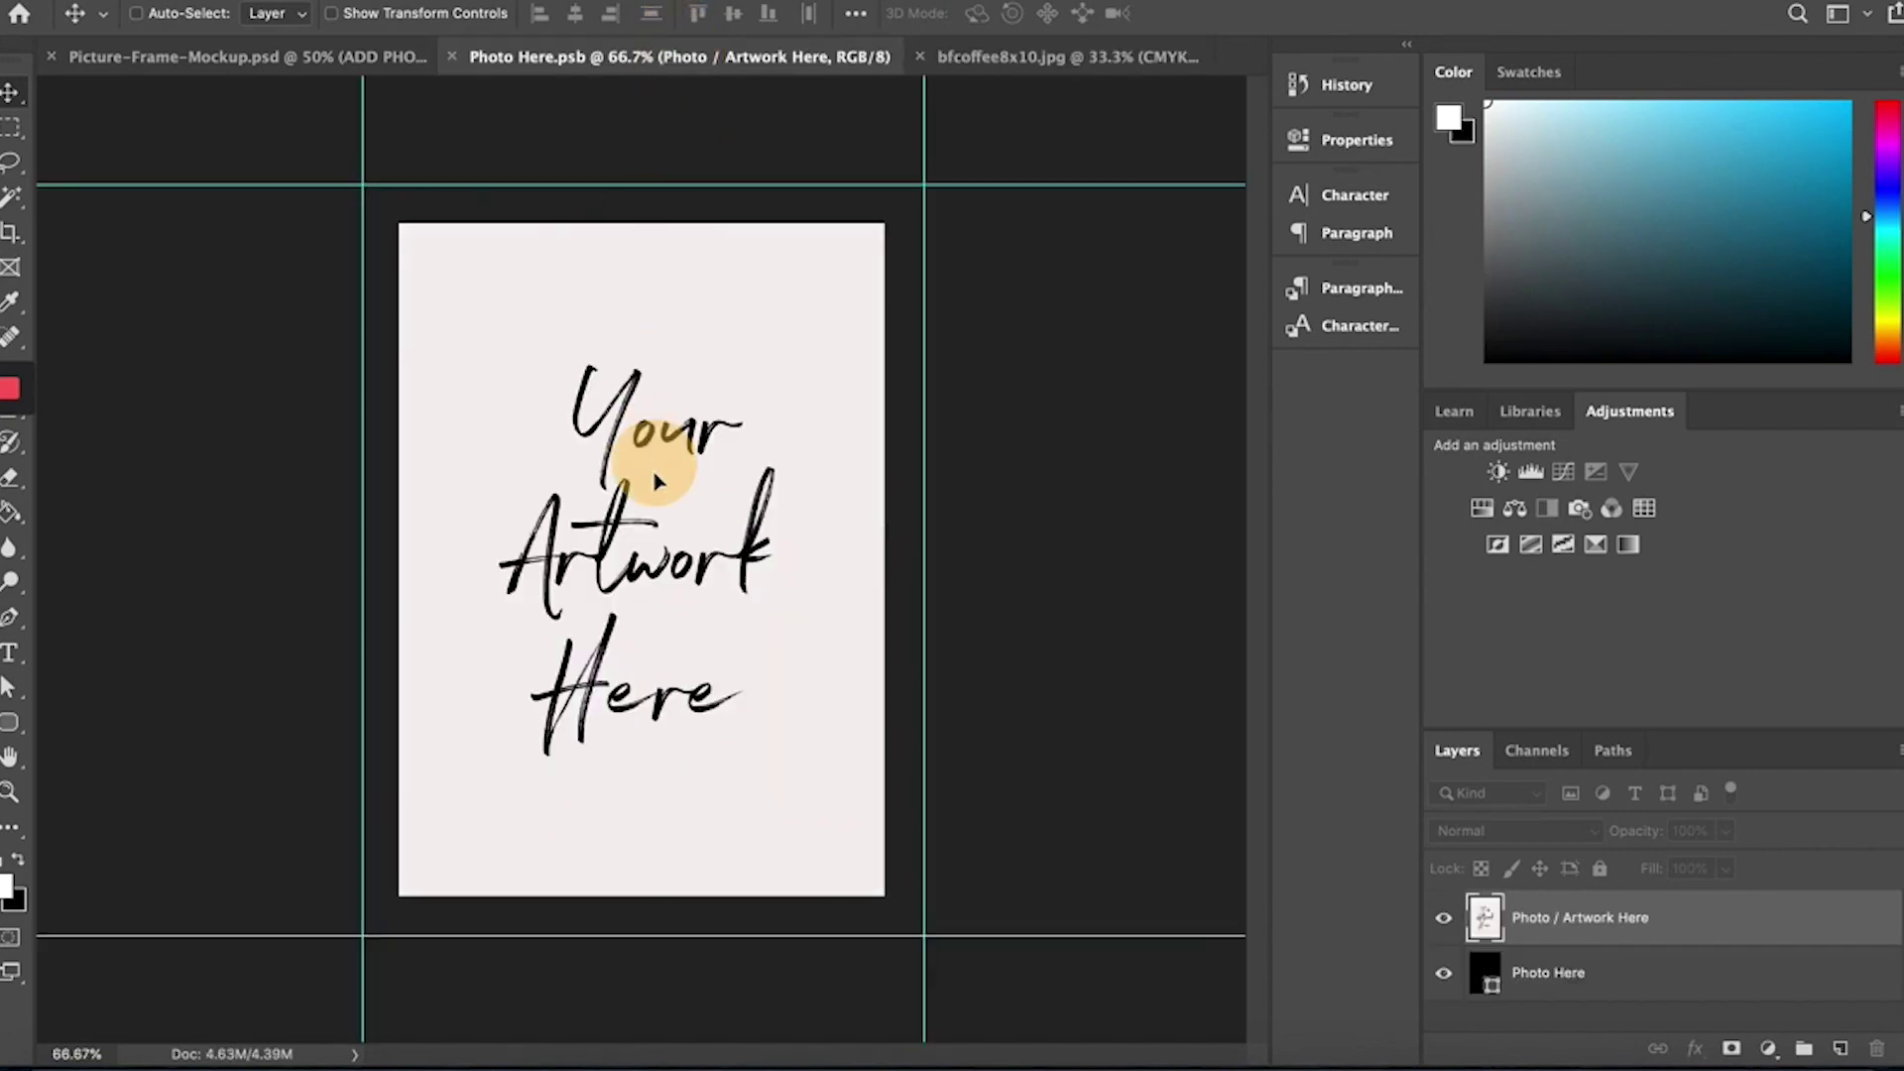
{"action": "left_click_drag", "start_coordinate": [656, 481], "coordinate": [655, 481]}
{"action": "left_click", "coordinate": [303, 3]}
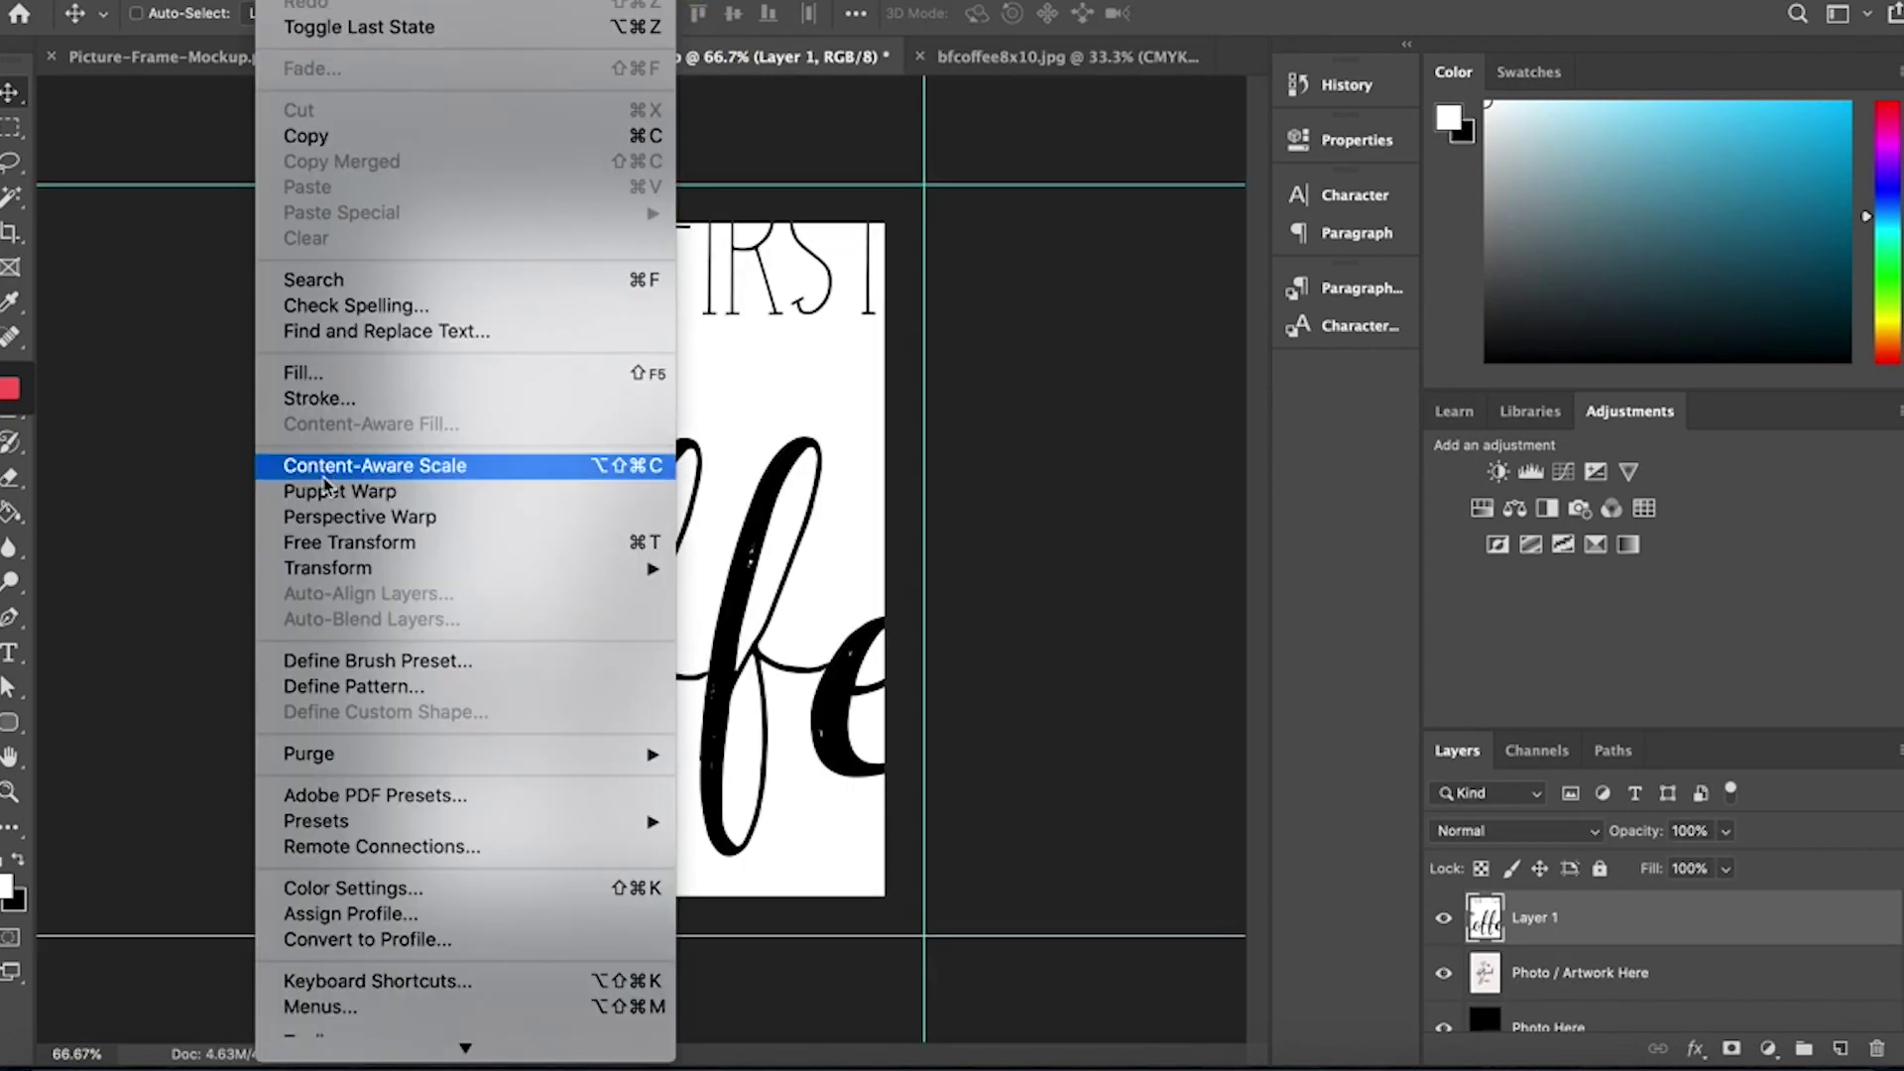
{"action": "left_click", "coordinate": [297, 542]}
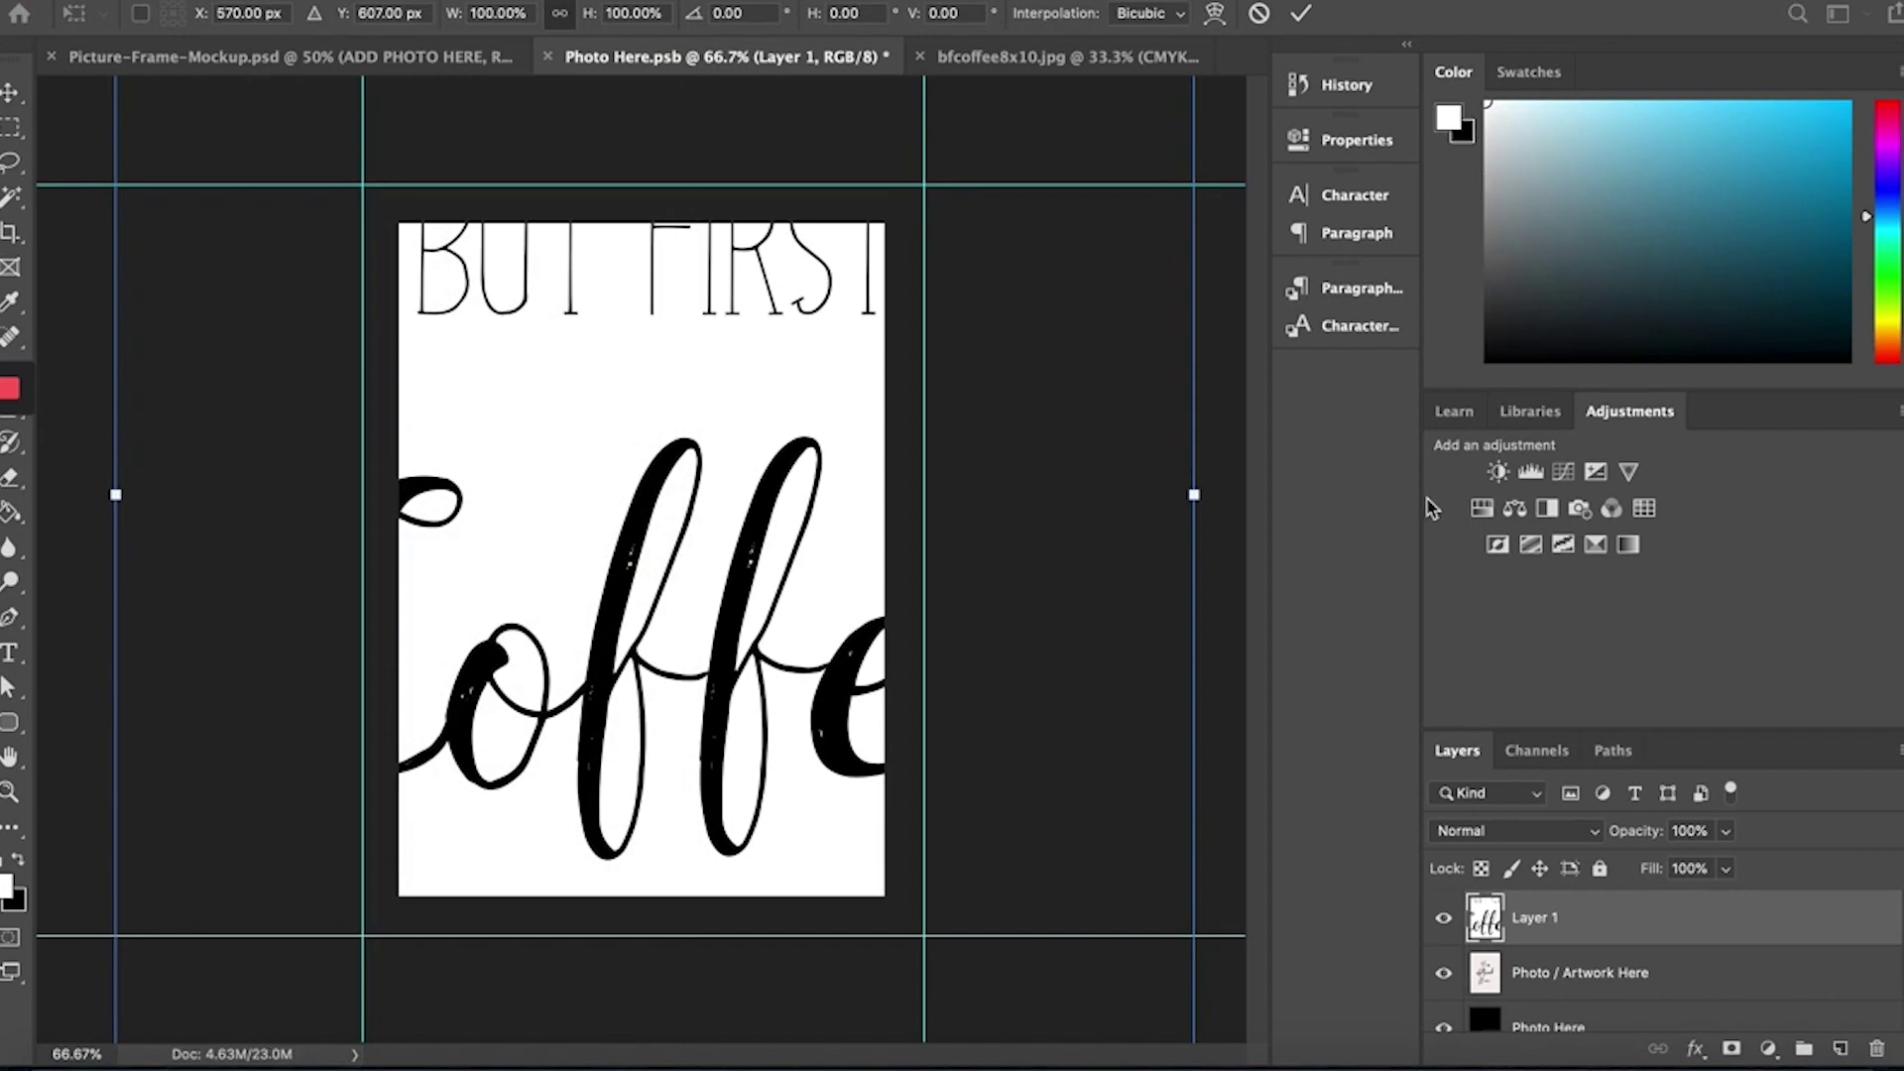
{"action": "left_click", "coordinate": [1537, 932]}
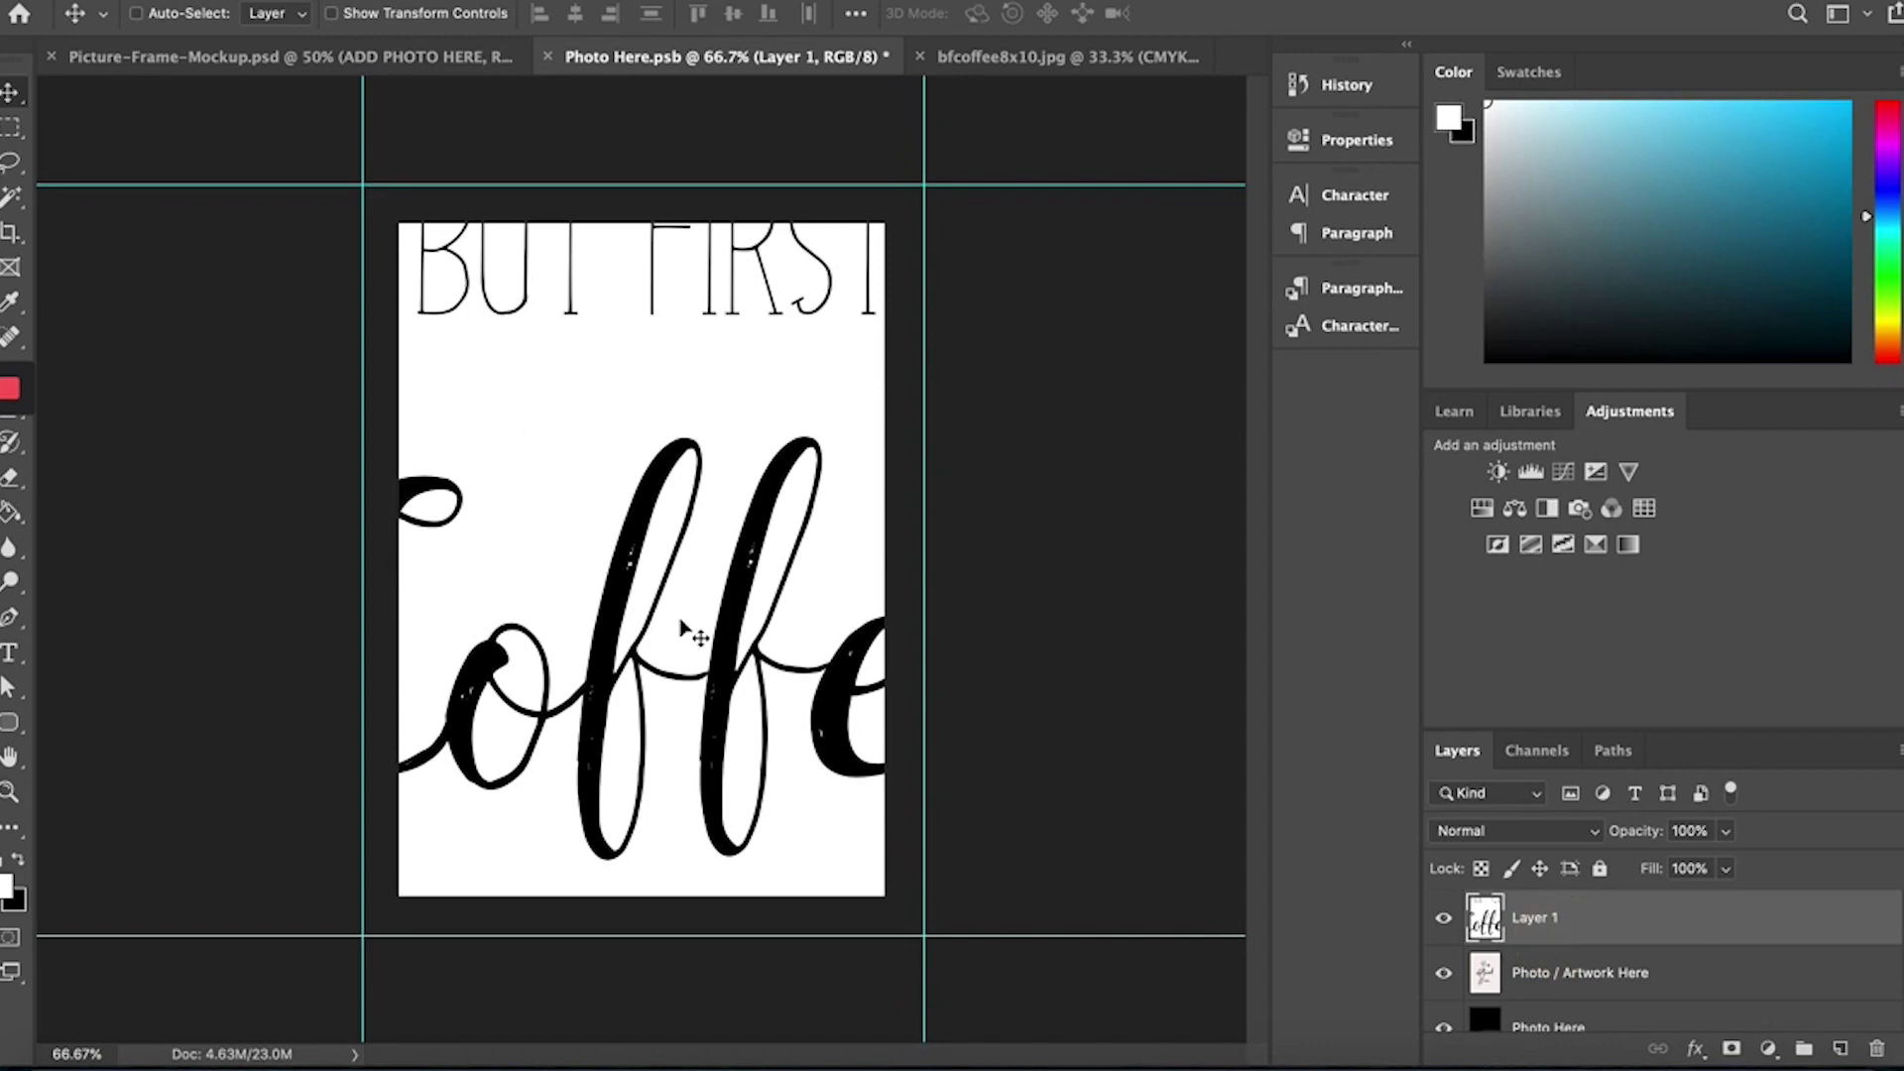
{"action": "mouse_move", "coordinate": [681, 633]}
{"action": "left_mouse_down"}
{"action": "mouse_move", "coordinate": [681, 608]}
{"action": "mouse_move", "coordinate": [690, 657]}
{"action": "left_mouse_up"}
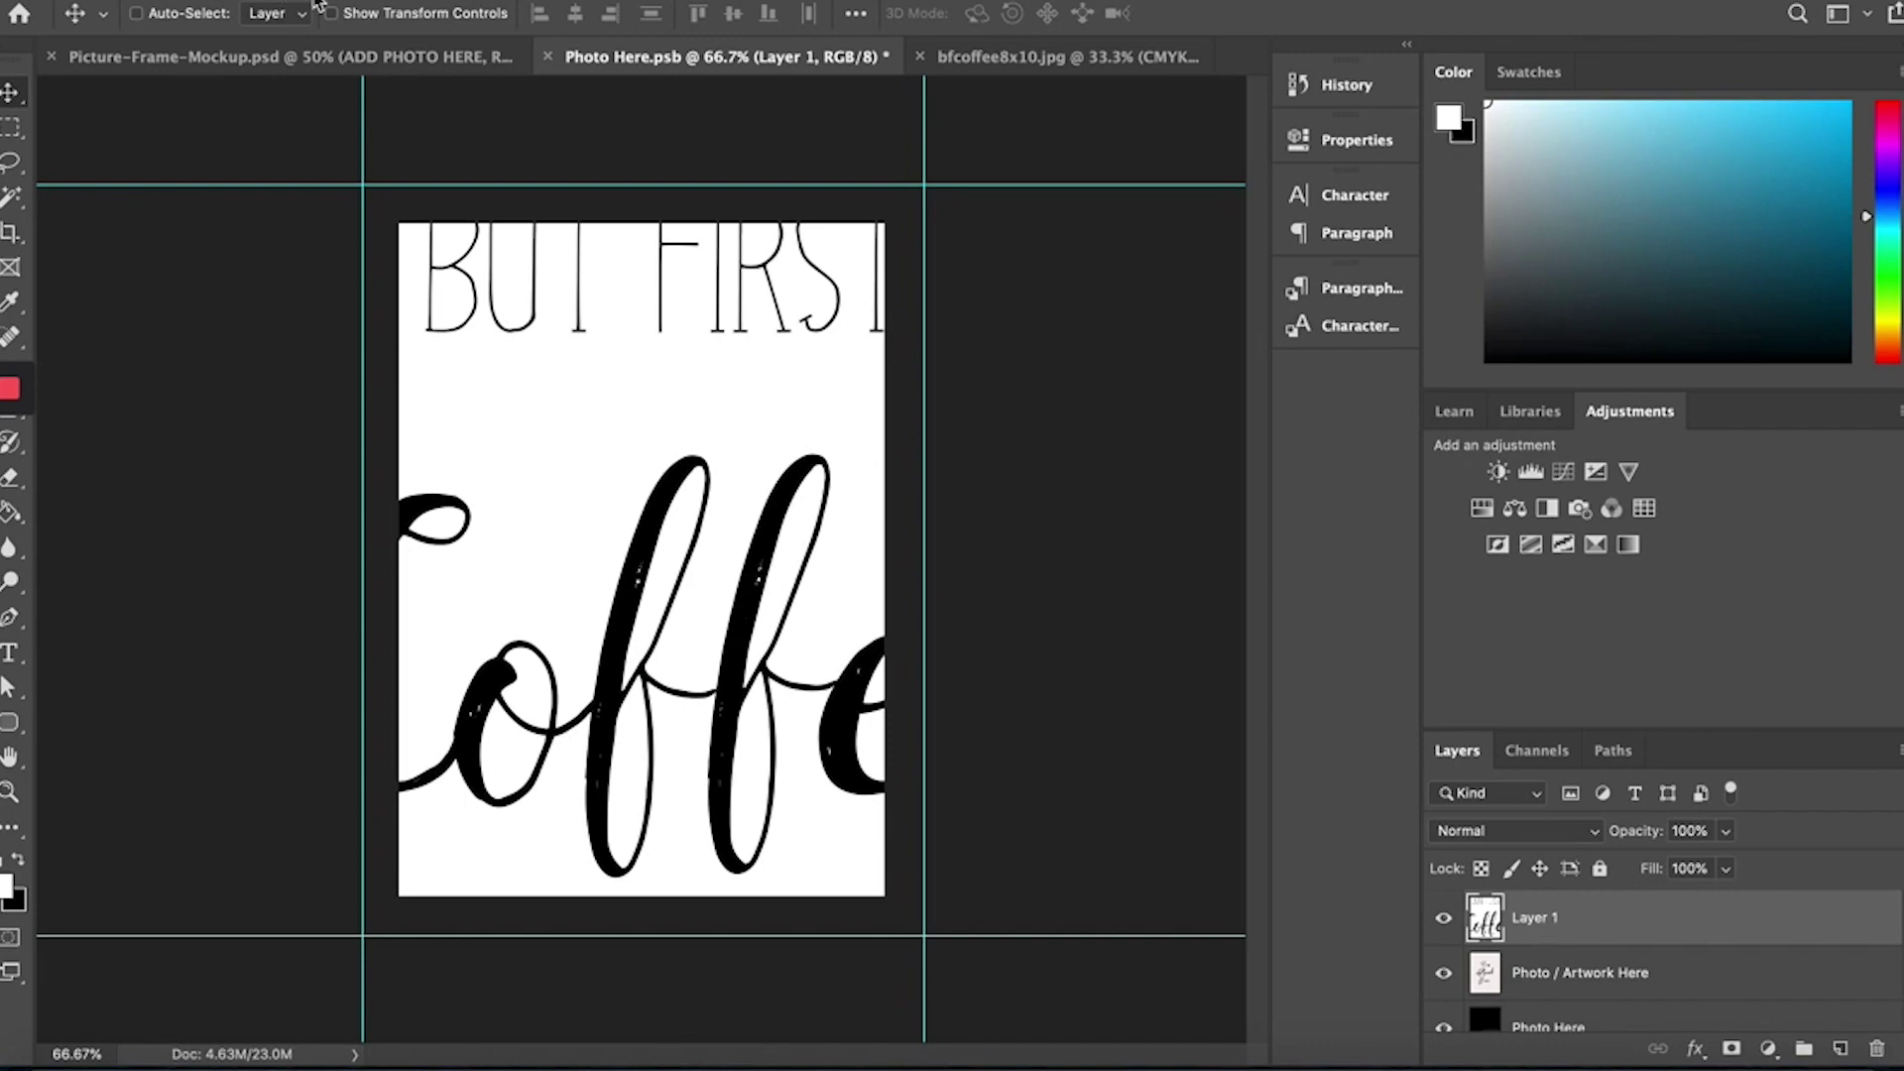
Scale the coffee artwork to about 48% with Free Transform and centre it on the canvas, covering its full width
{"action": "left_click", "coordinate": [283, 1]}
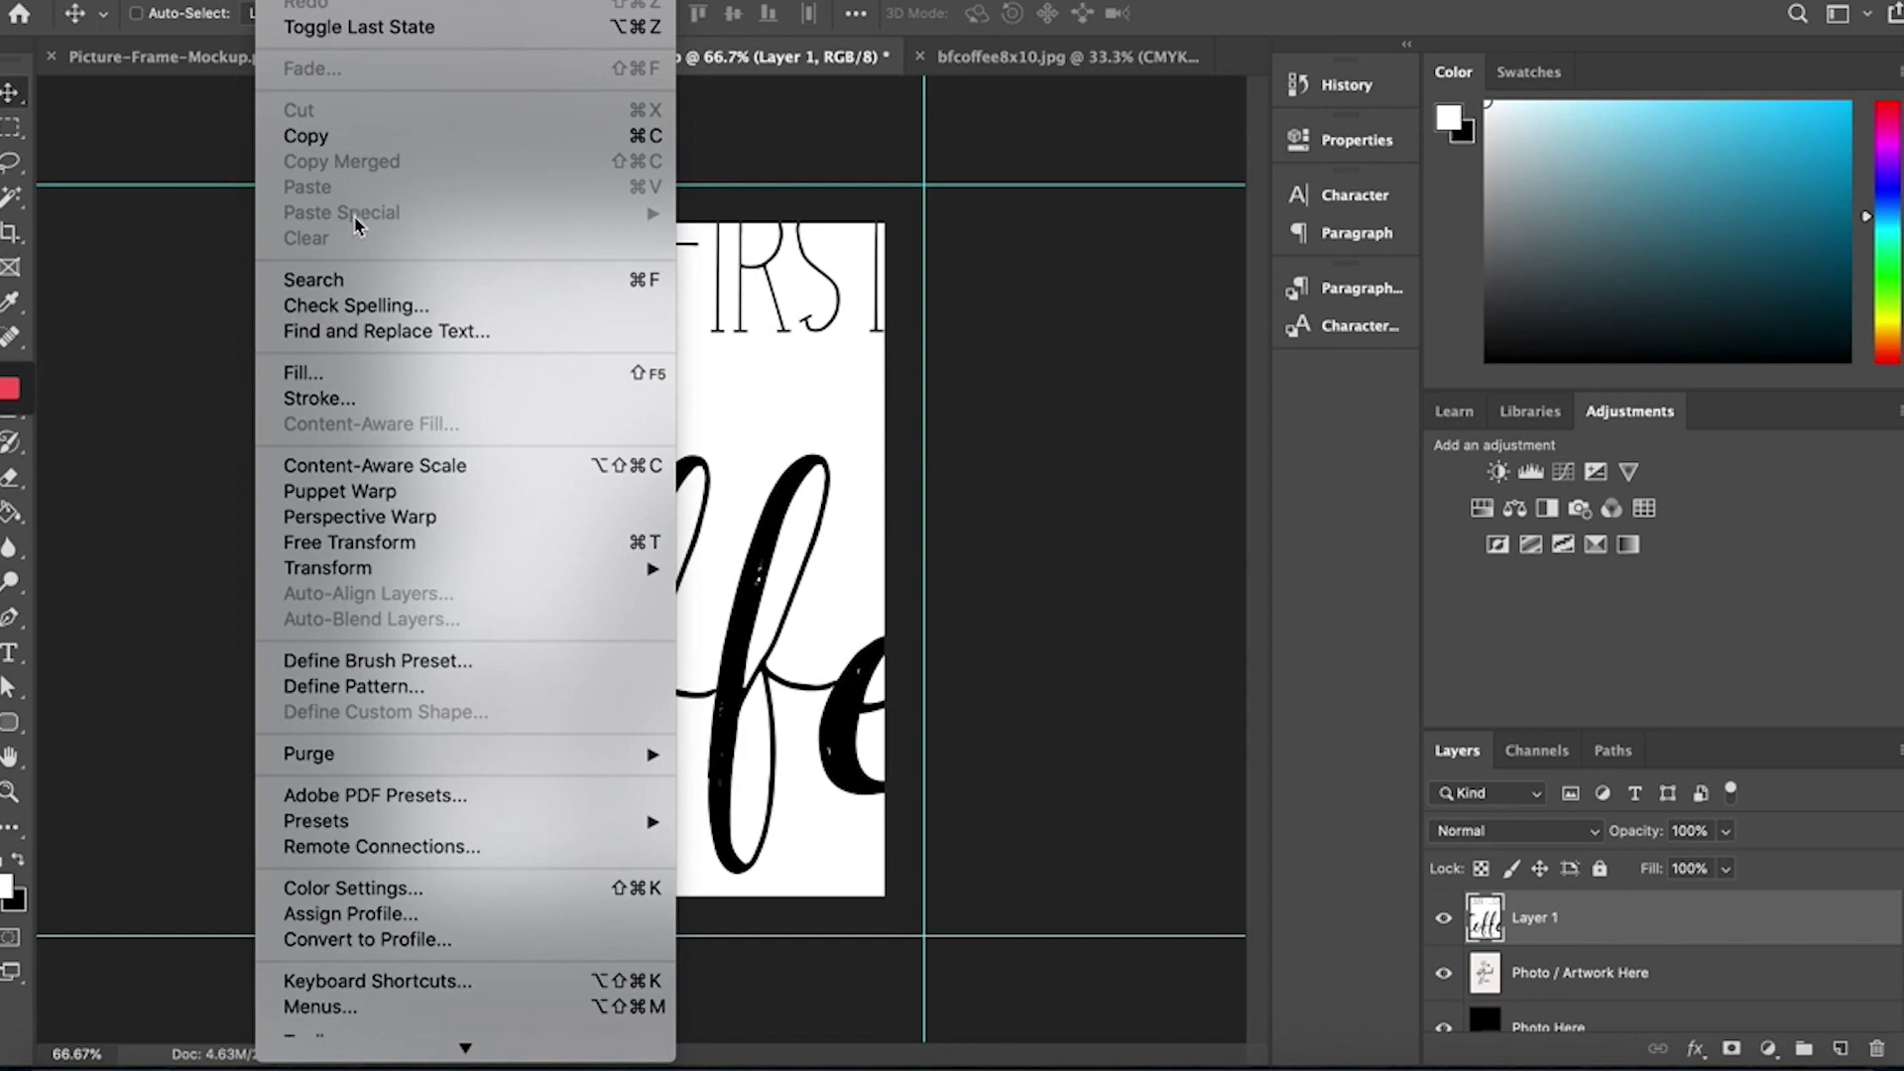
{"action": "left_click", "coordinate": [414, 548]}
{"action": "left_click_drag", "start_coordinate": [617, 826], "coordinate": [710, 536]}
{"action": "left_click_drag", "start_coordinate": [216, 917], "coordinate": [769, 225]}
{"action": "left_click_drag", "start_coordinate": [1062, 191], "coordinate": [700, 809]}
{"action": "left_click_drag", "start_coordinate": [377, 862], "coordinate": [456, 786]}
{"action": "left_click_drag", "start_coordinate": [573, 597], "coordinate": [583, 615]}
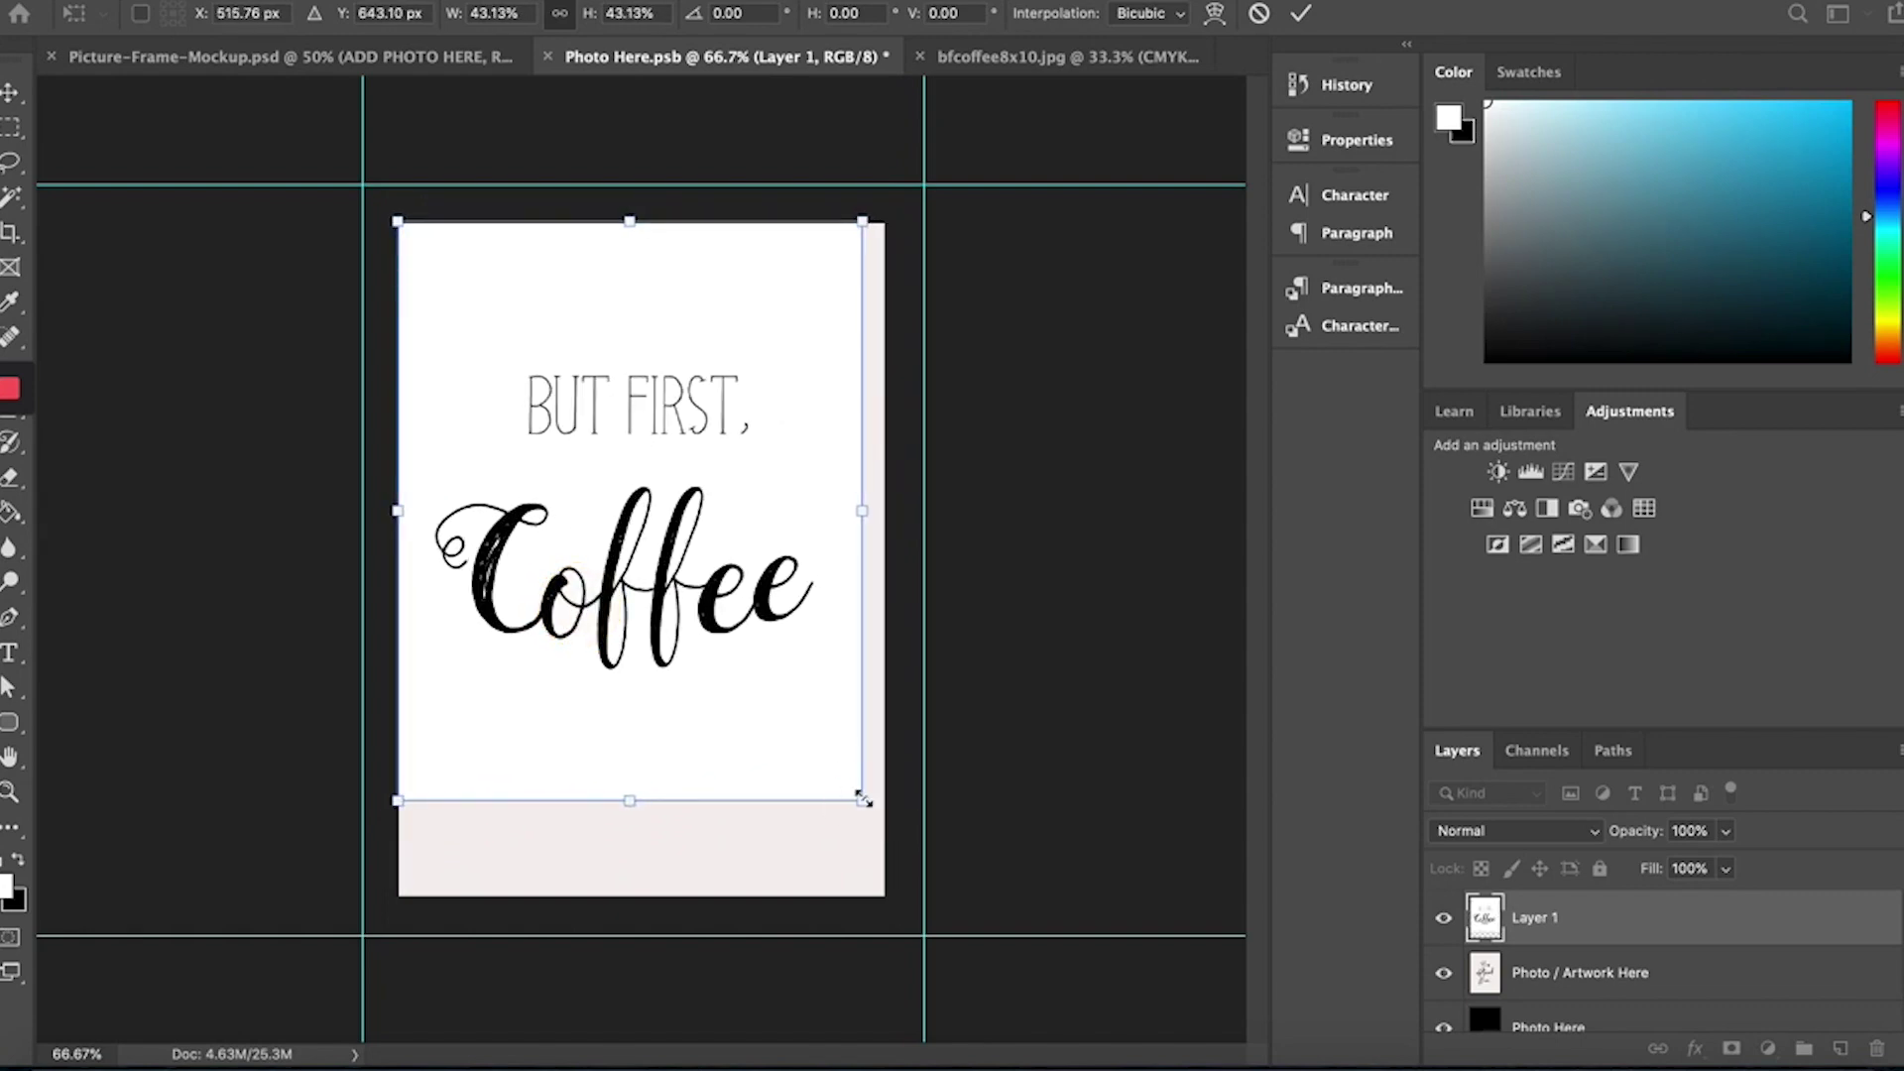
{"action": "left_click_drag", "start_coordinate": [863, 799], "coordinate": [912, 864]}
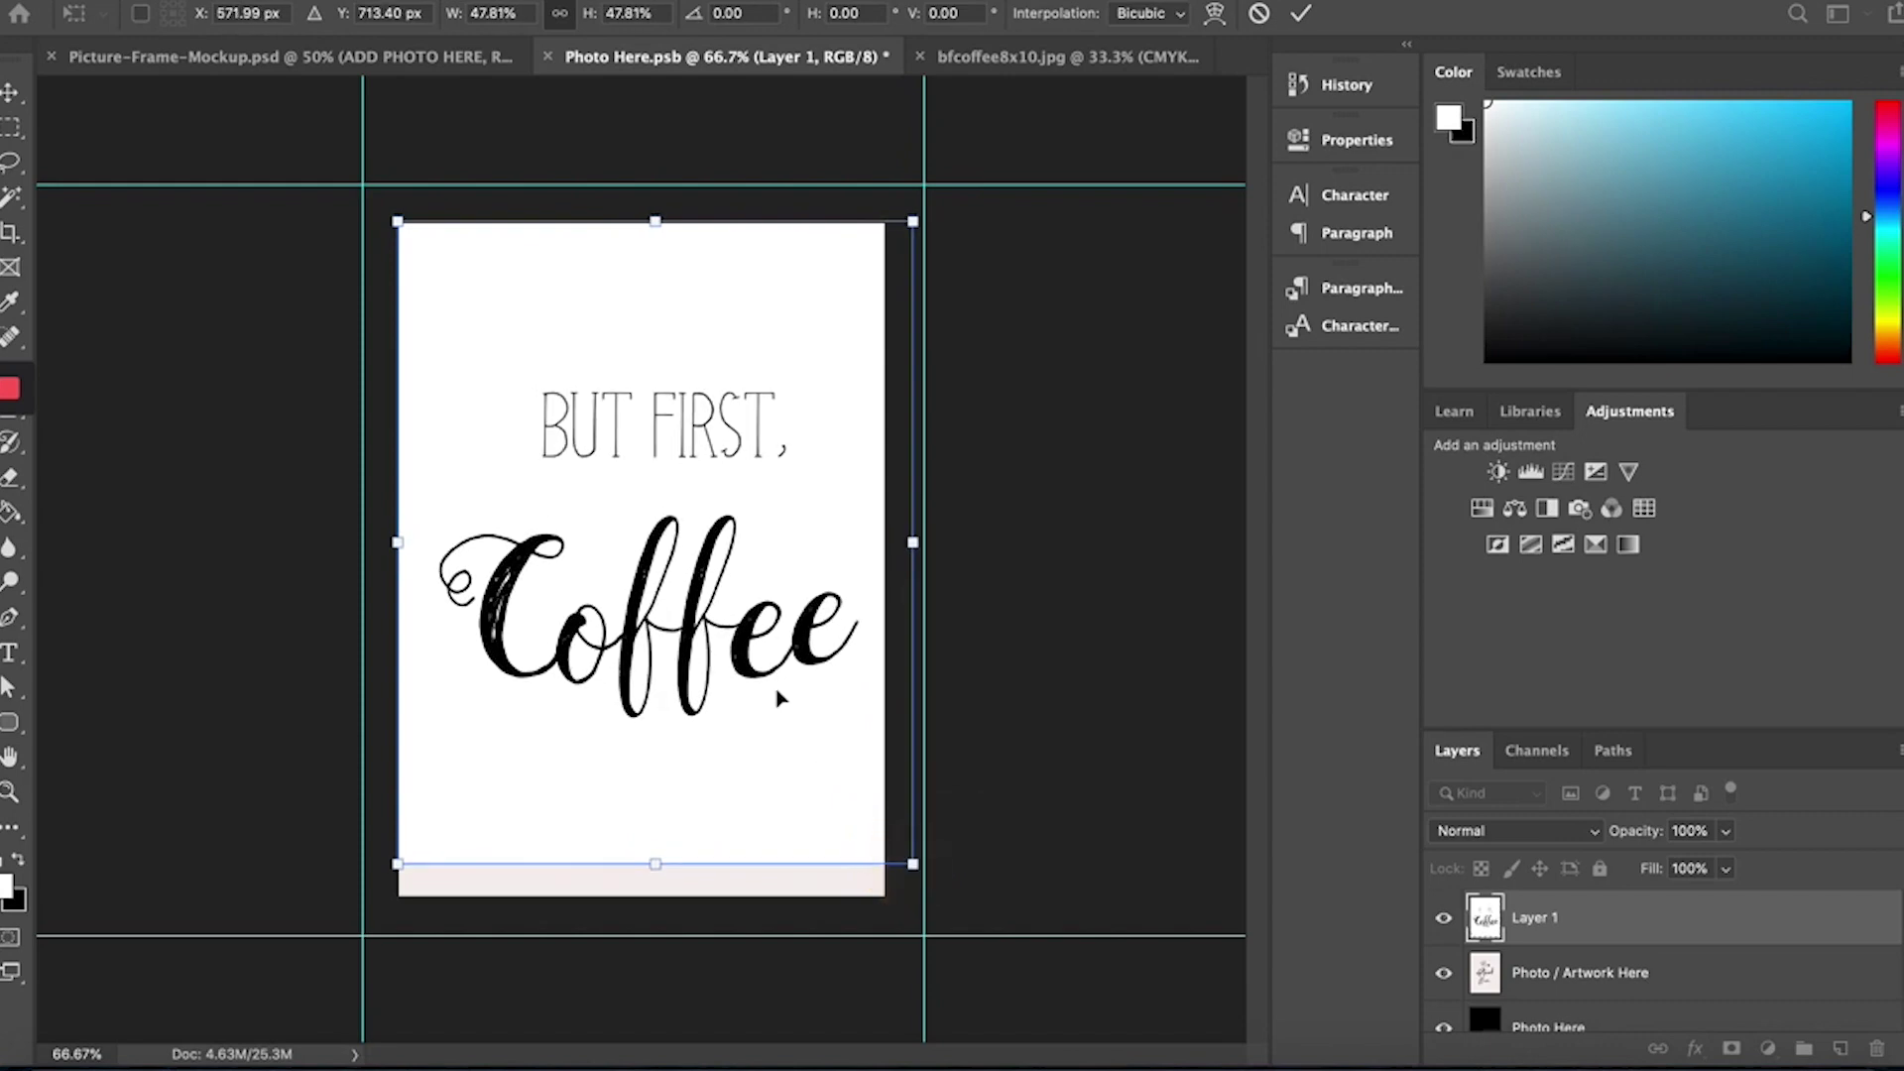
{"action": "mouse_move", "coordinate": [778, 697]}
{"action": "left_mouse_down"}
{"action": "mouse_move", "coordinate": [442, 791]}
{"action": "mouse_move", "coordinate": [256, 791]}
{"action": "mouse_move", "coordinate": [757, 704]}
{"action": "left_mouse_up"}
{"action": "left_click", "coordinate": [1697, 927]}
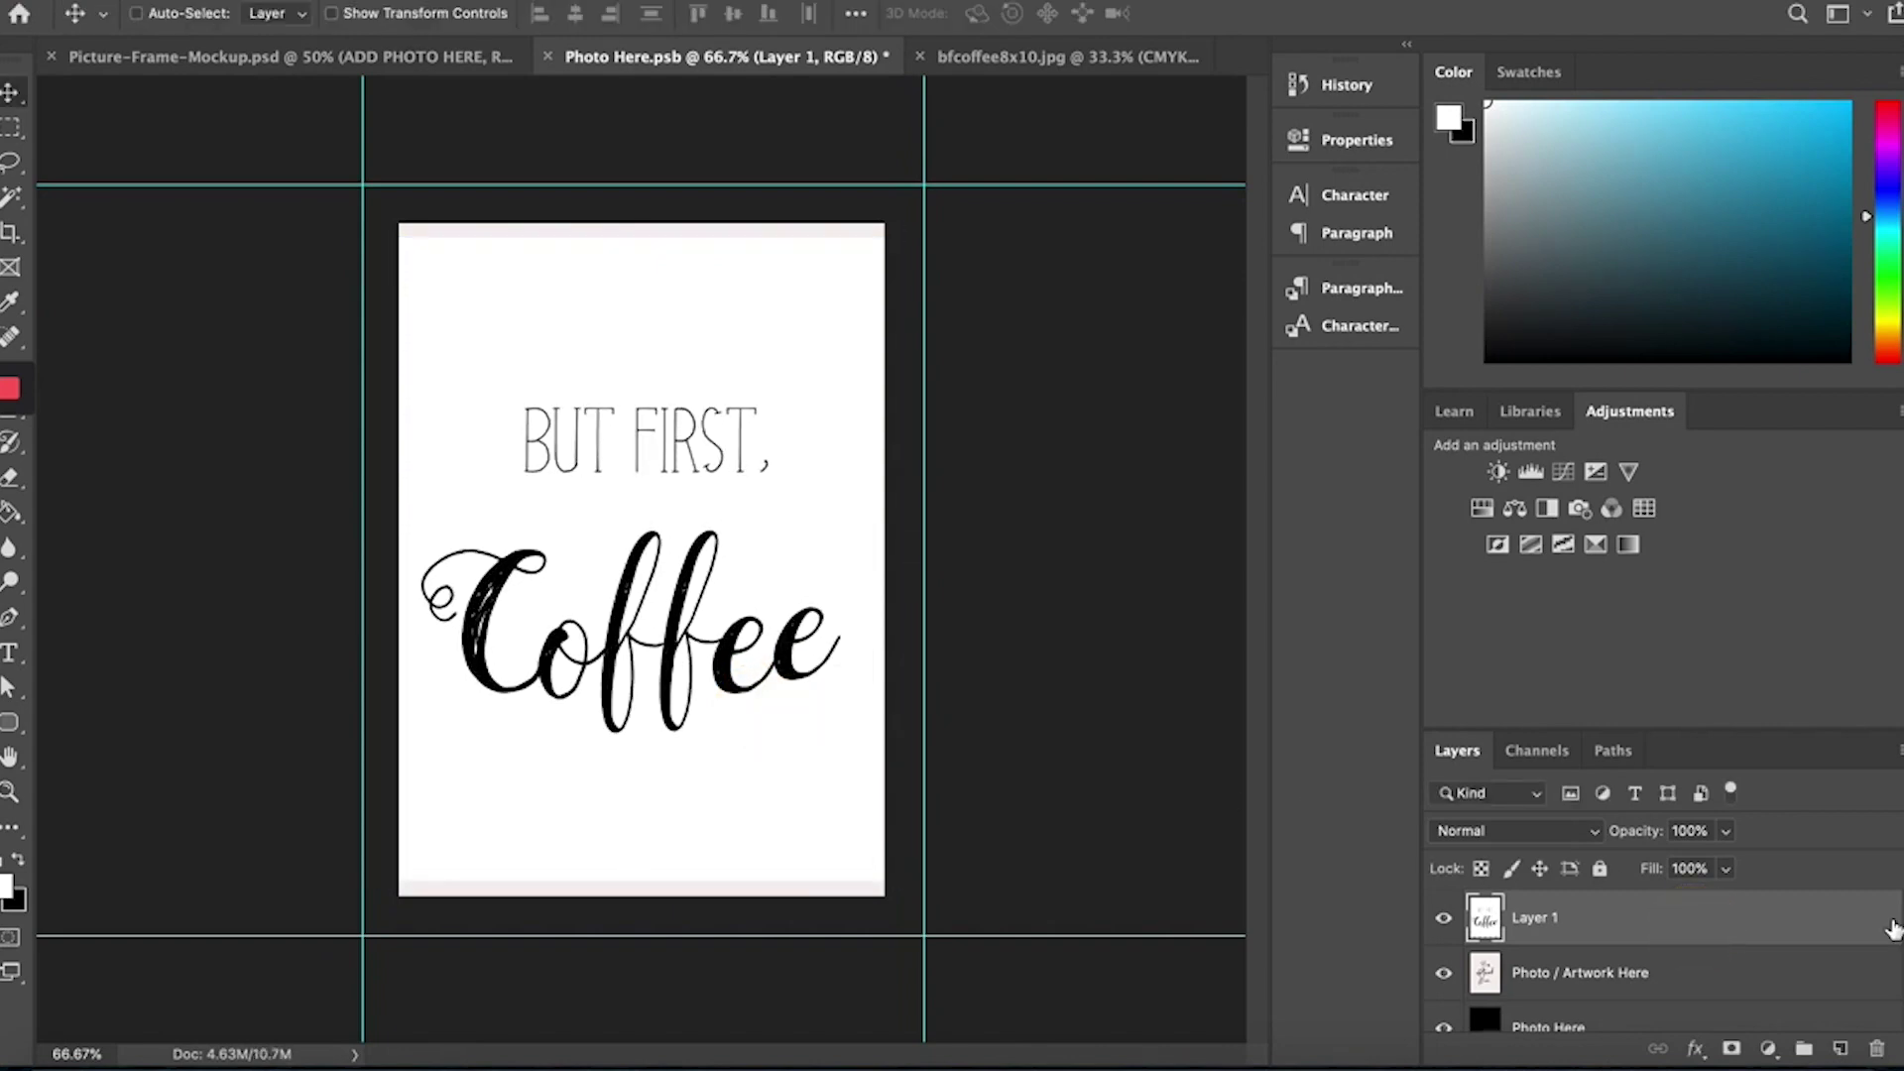
Add a layer between the coffee artwork and Photo / Artwork Here, and fill it with white using the Paint Bucket
{"action": "left_click", "coordinate": [1668, 977]}
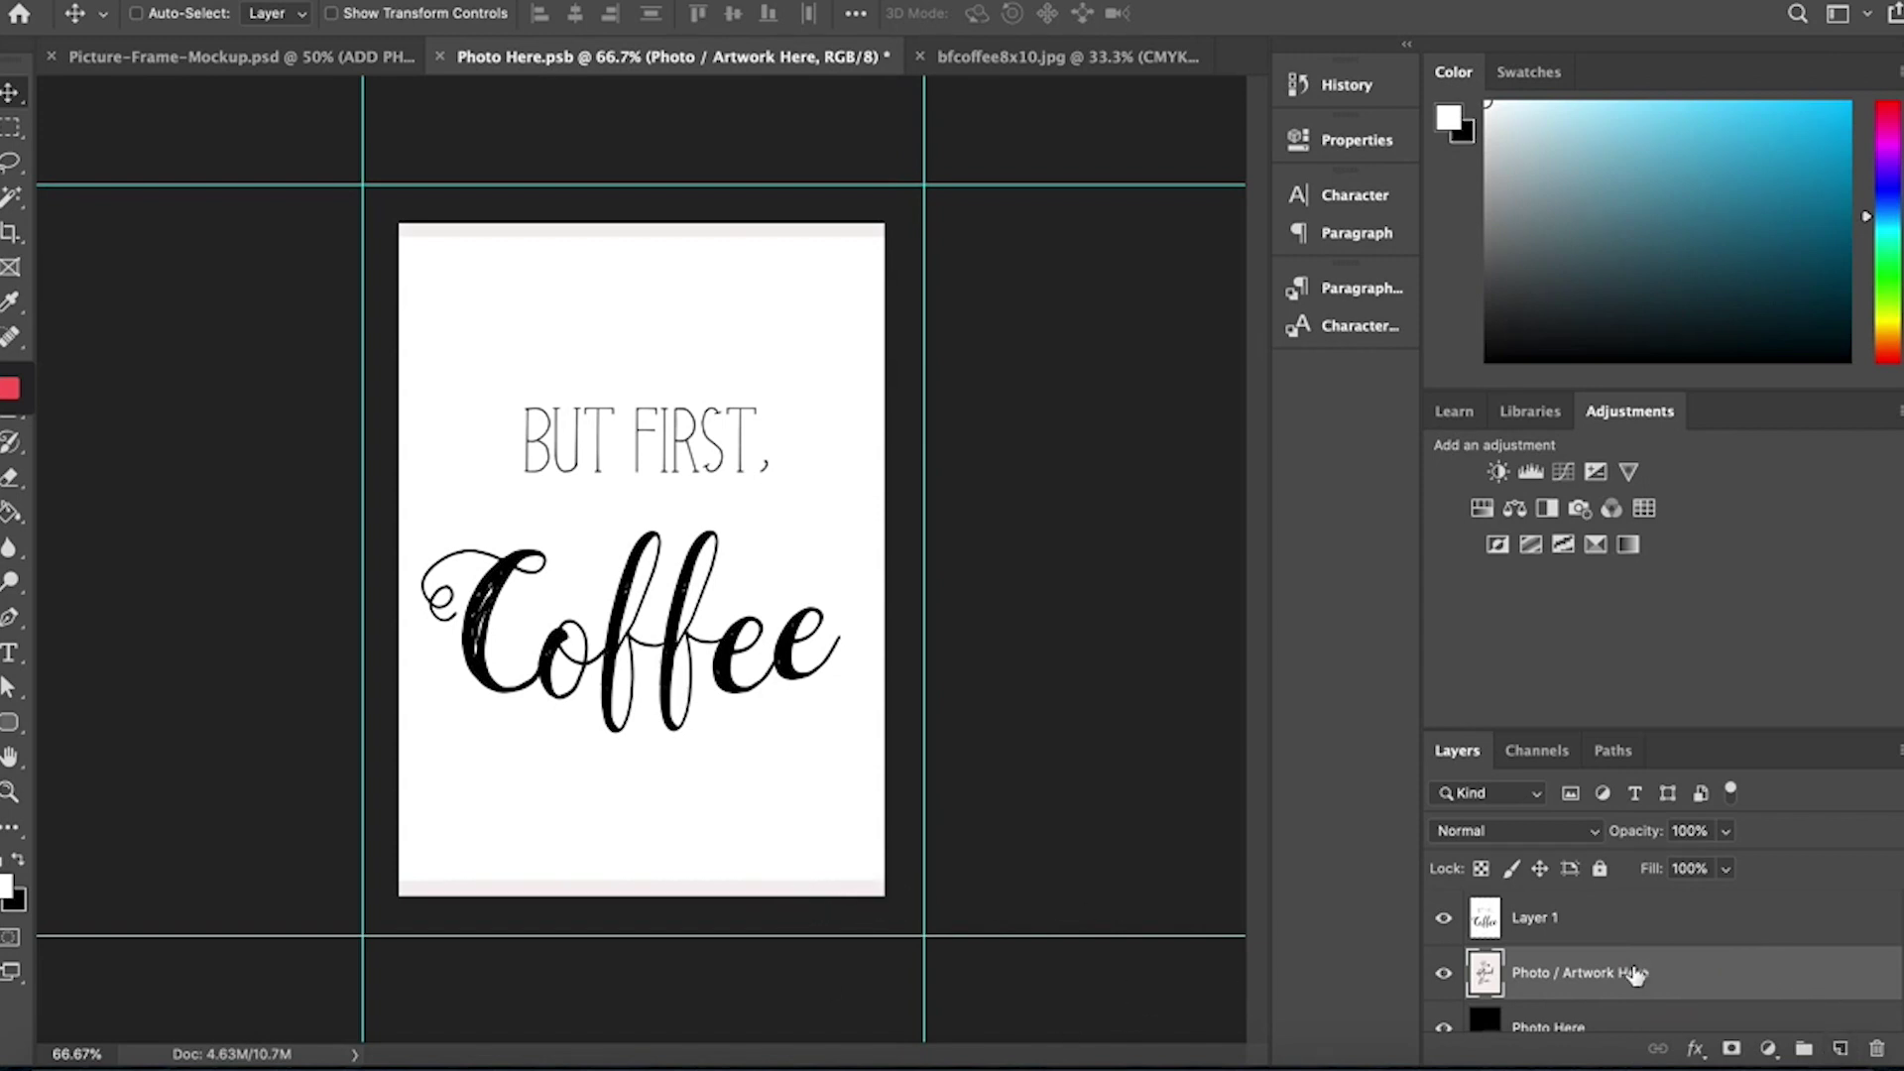
{"action": "left_click", "coordinate": [1446, 975]}
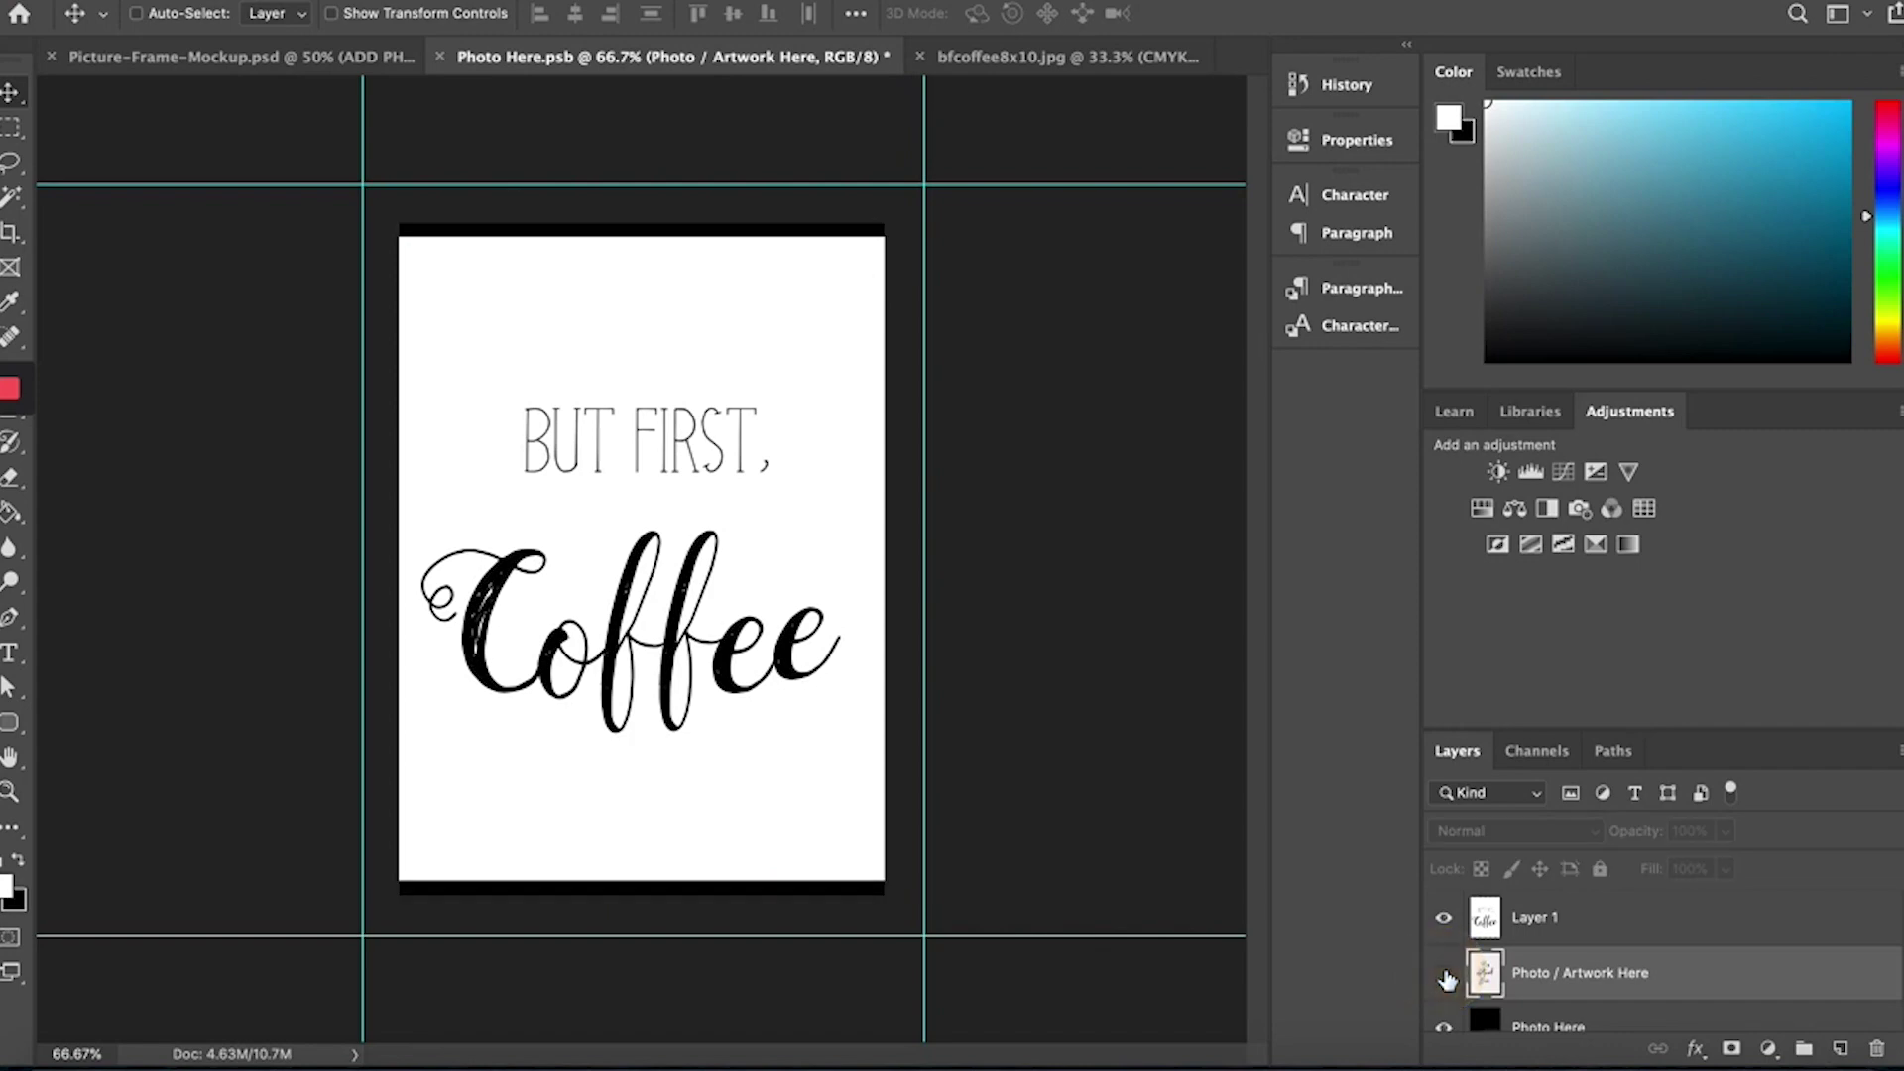
{"action": "left_click", "coordinate": [1446, 975]}
{"action": "left_click", "coordinate": [1840, 1050]}
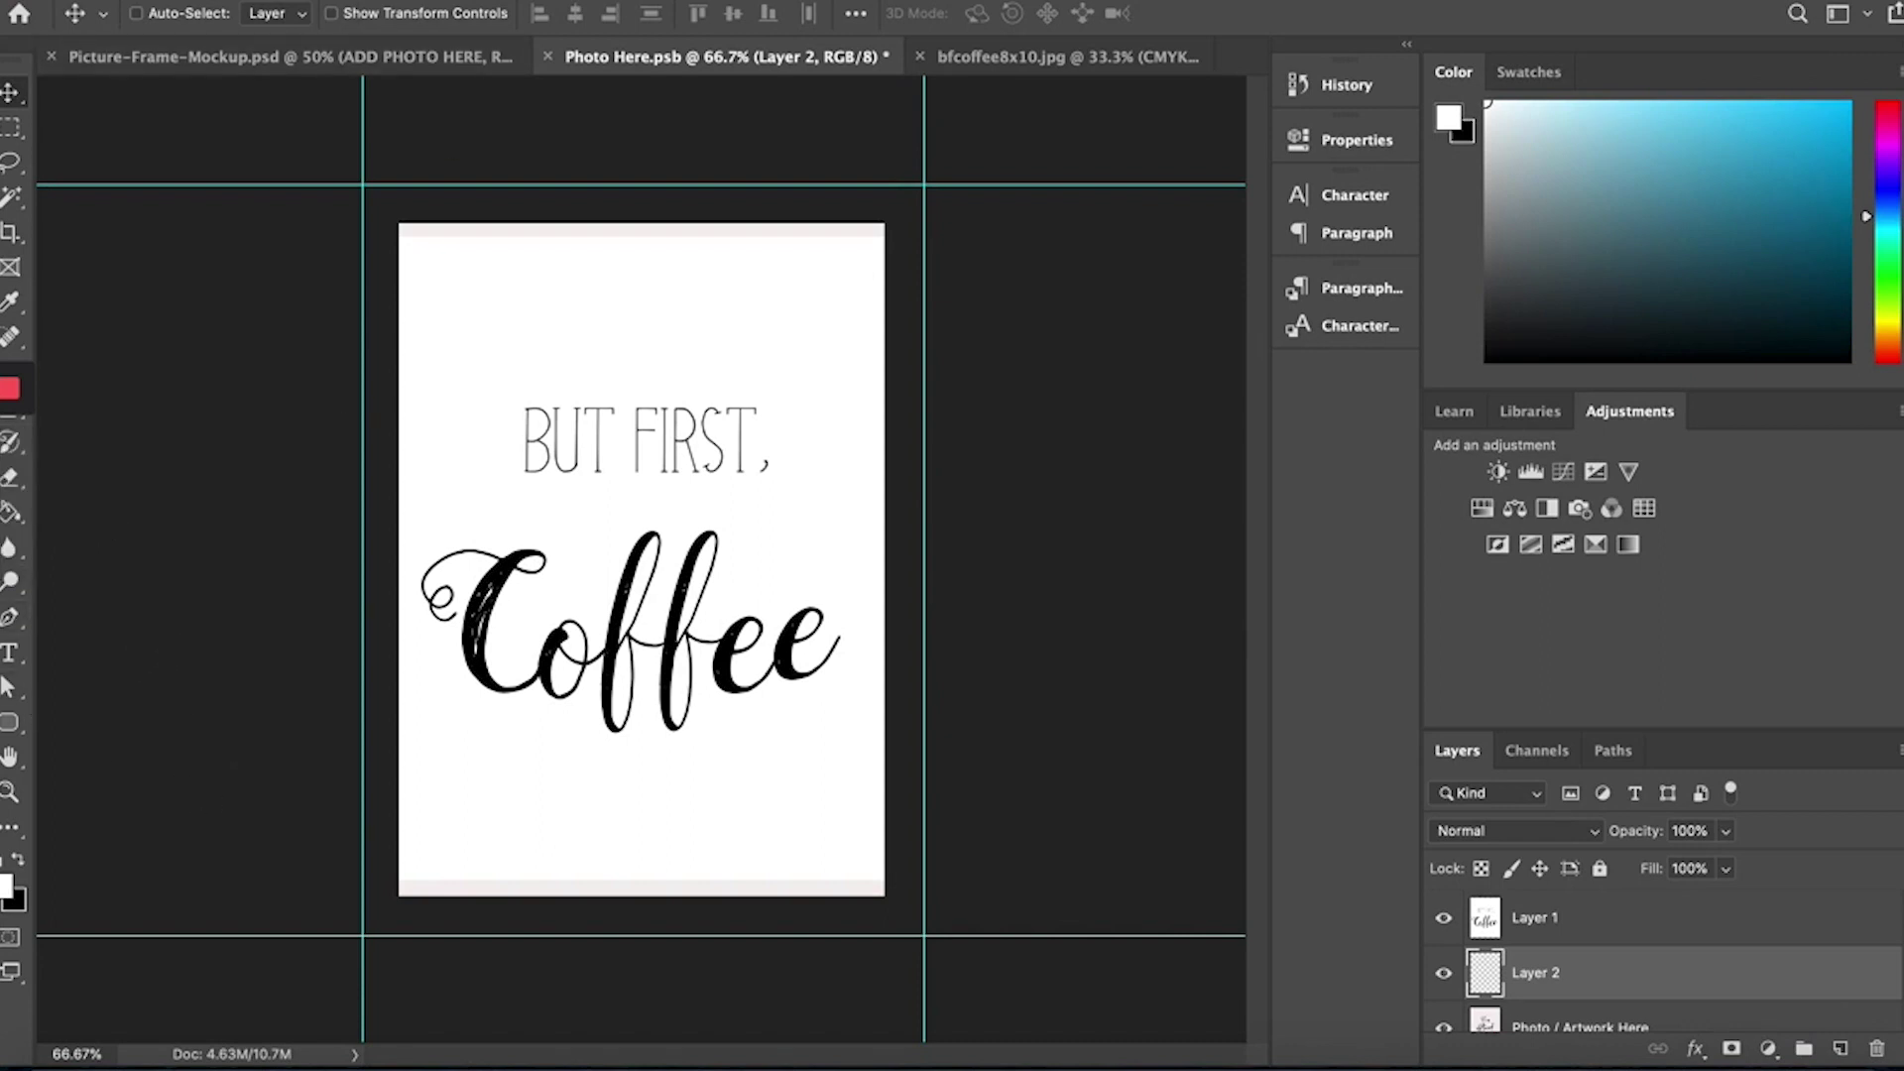
{"action": "left_click", "coordinate": [9, 512]}
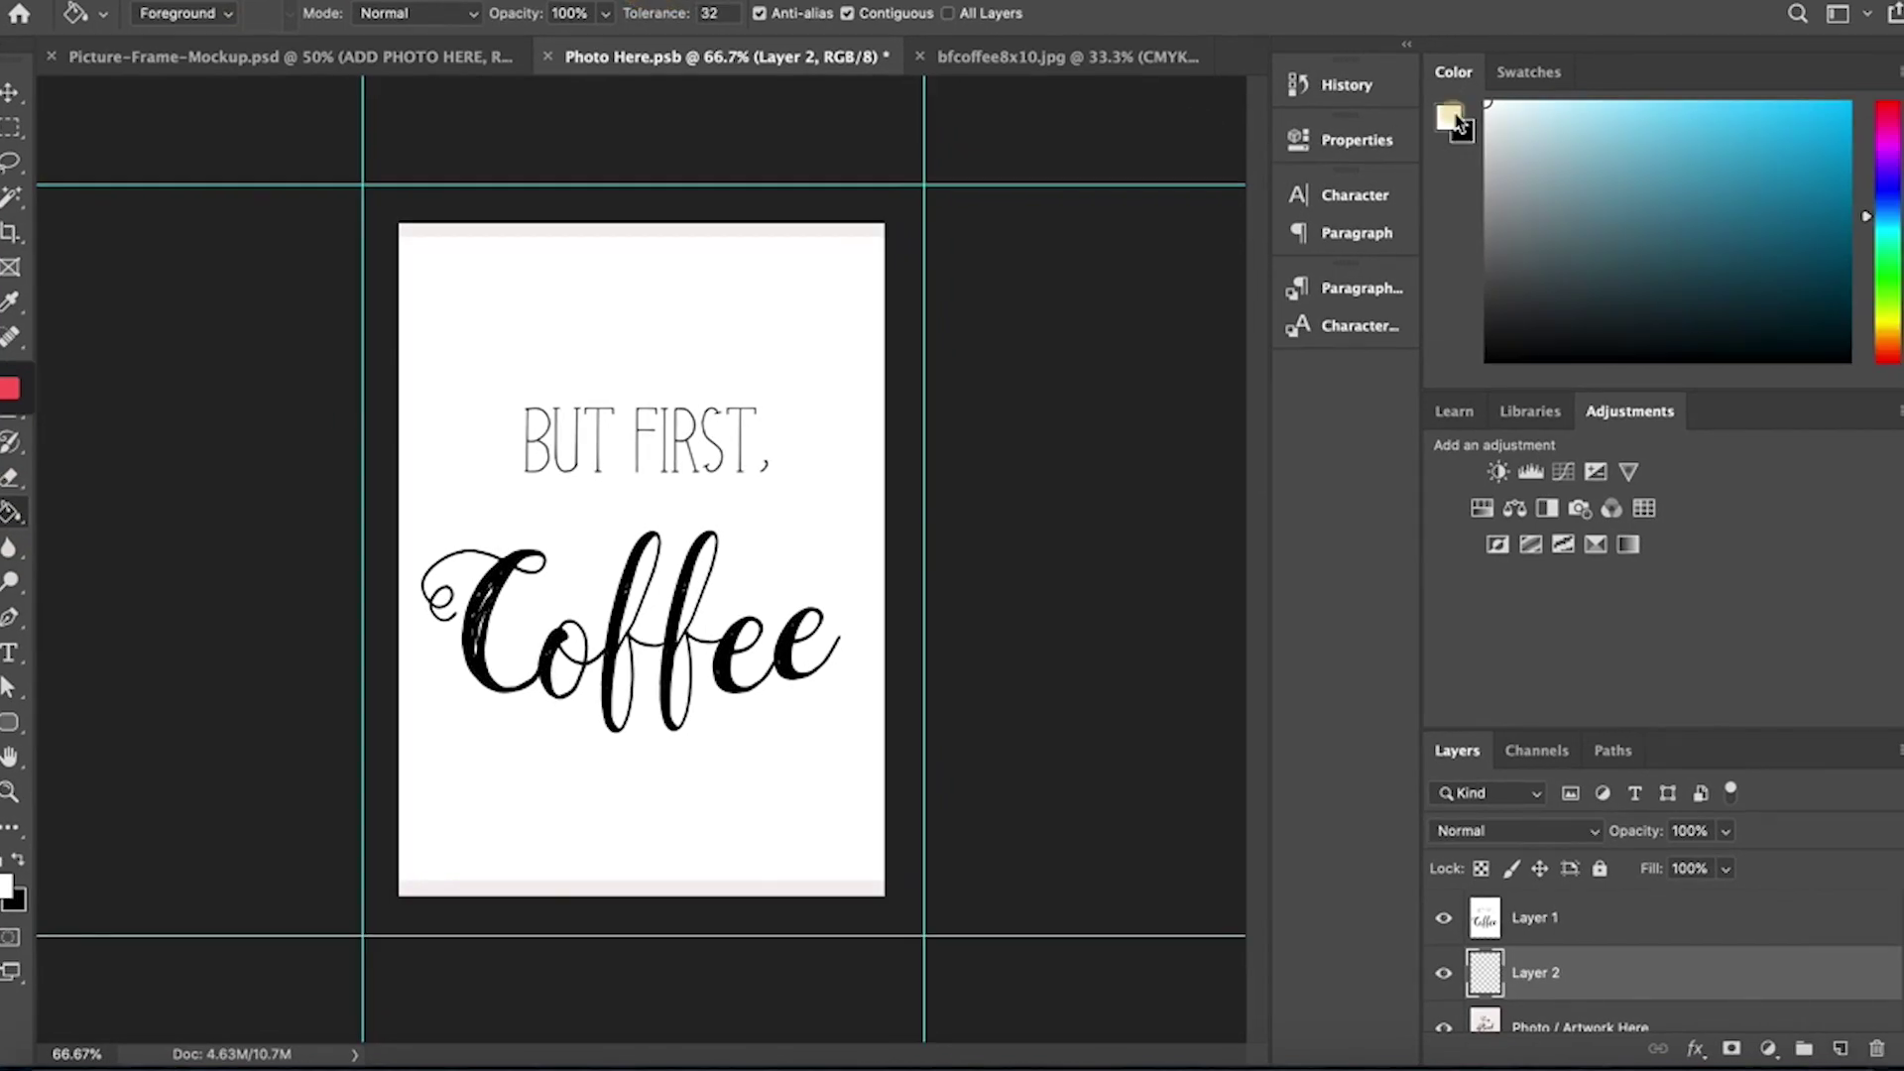
{"action": "left_click", "coordinate": [1451, 118]}
{"action": "left_click", "coordinate": [1697, 443]}
{"action": "left_click", "coordinate": [670, 890]}
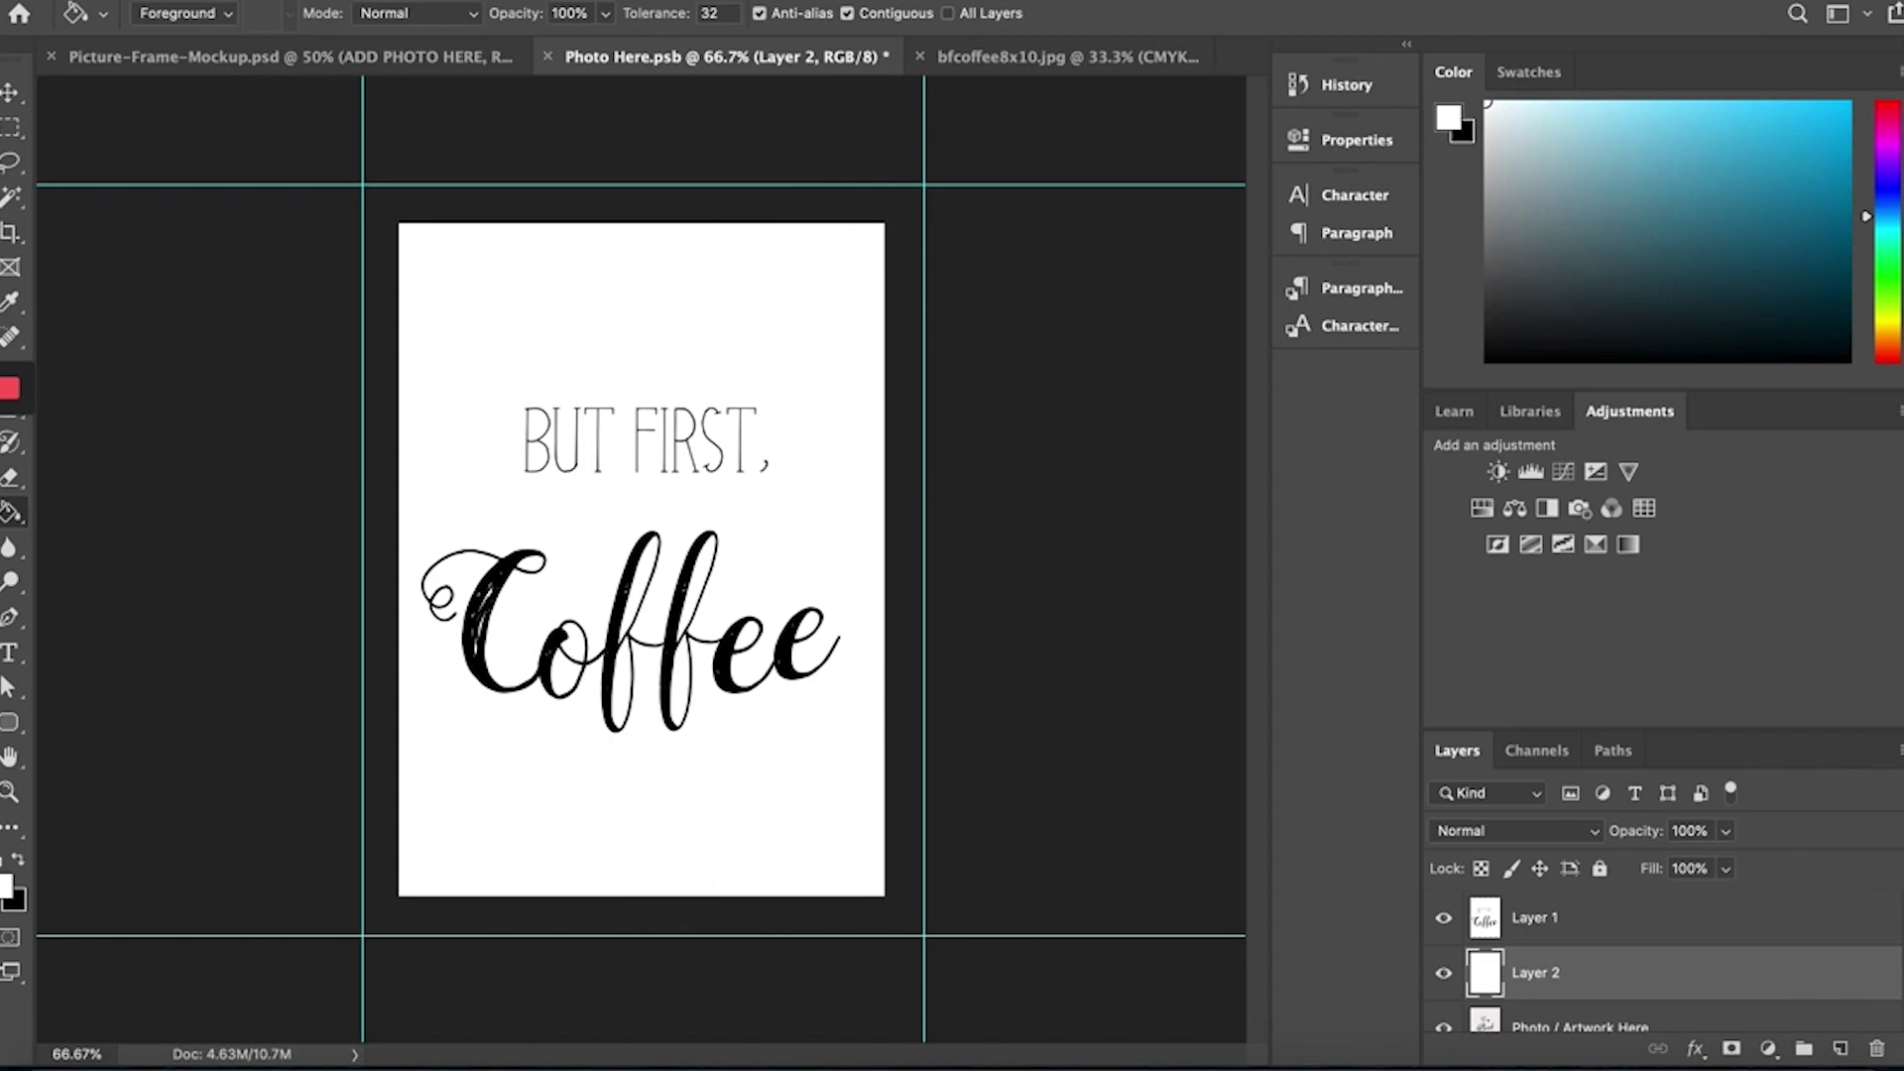
Save the Photo Here.psb smart object and return to Picture-Frame-Mockup.psd
{"action": "left_click", "coordinate": [213, 0]}
{"action": "left_click", "coordinate": [278, 195]}
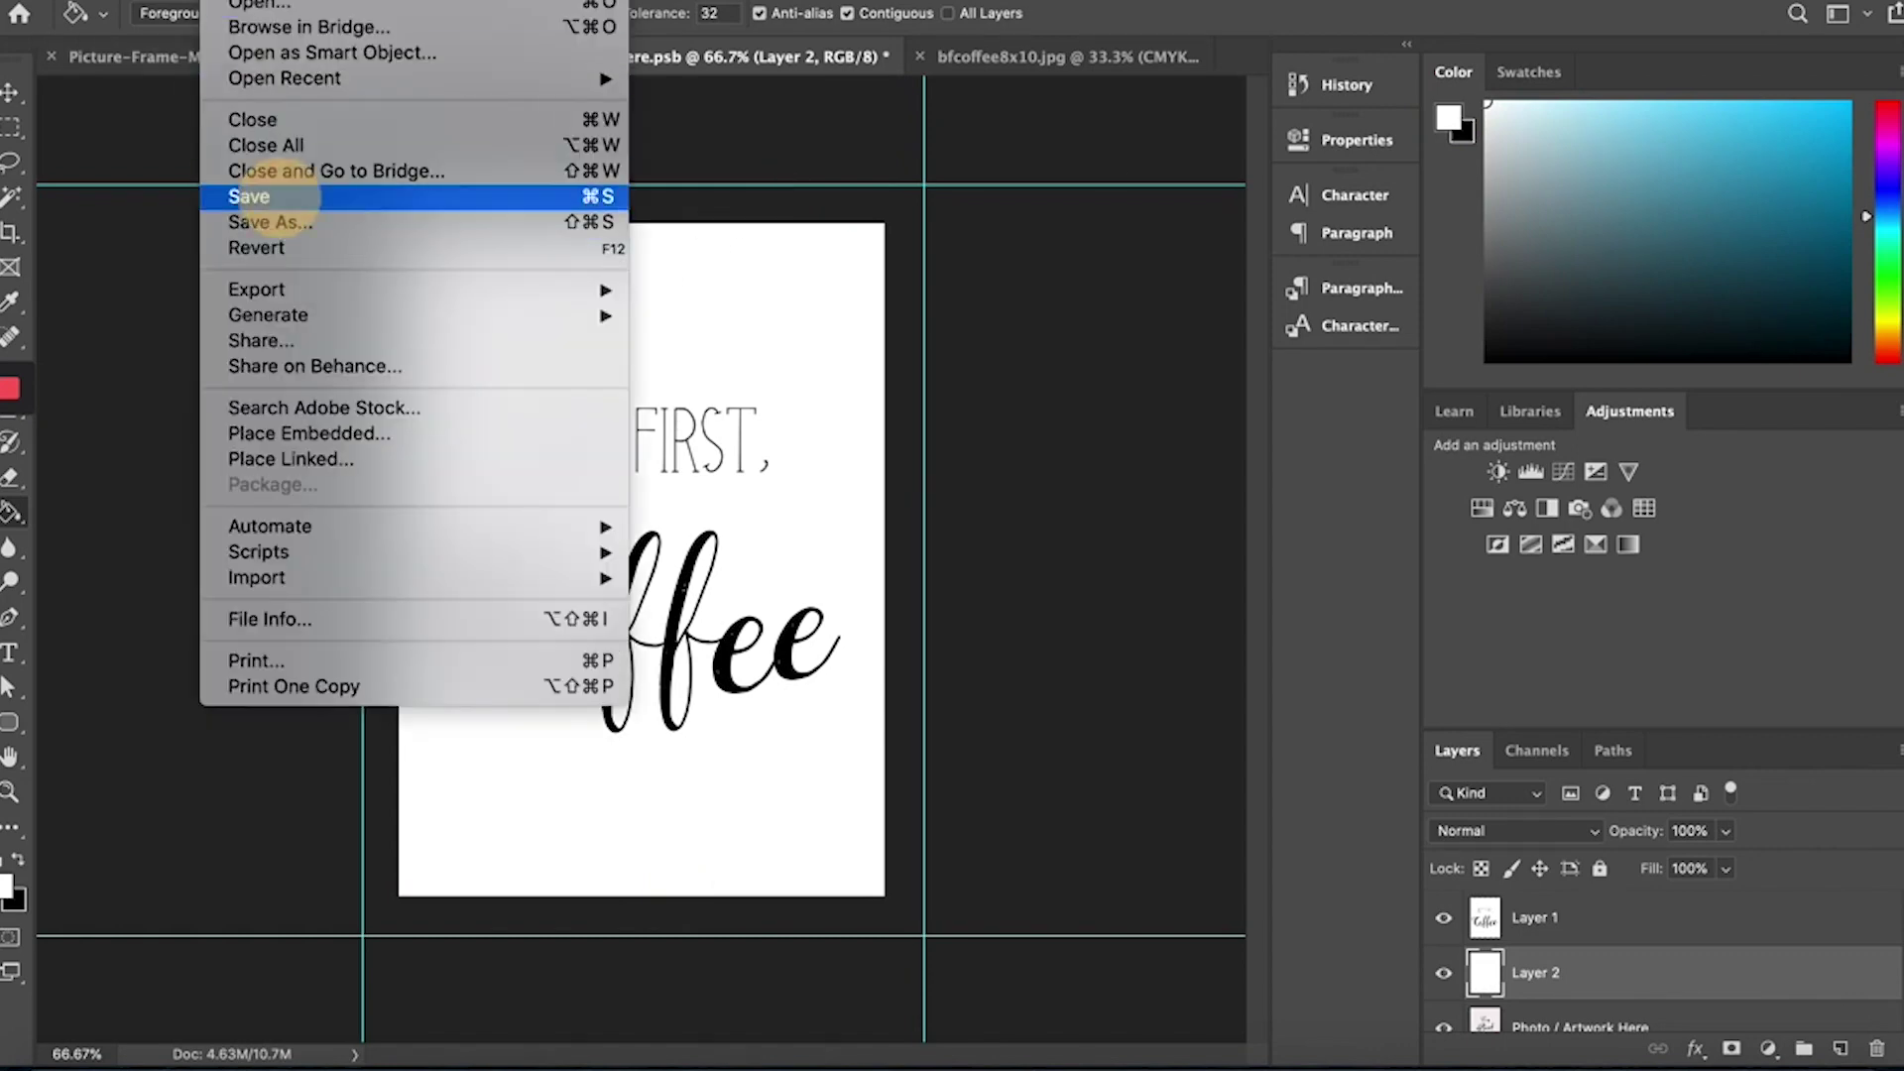
{"action": "left_click", "coordinate": [319, 61]}
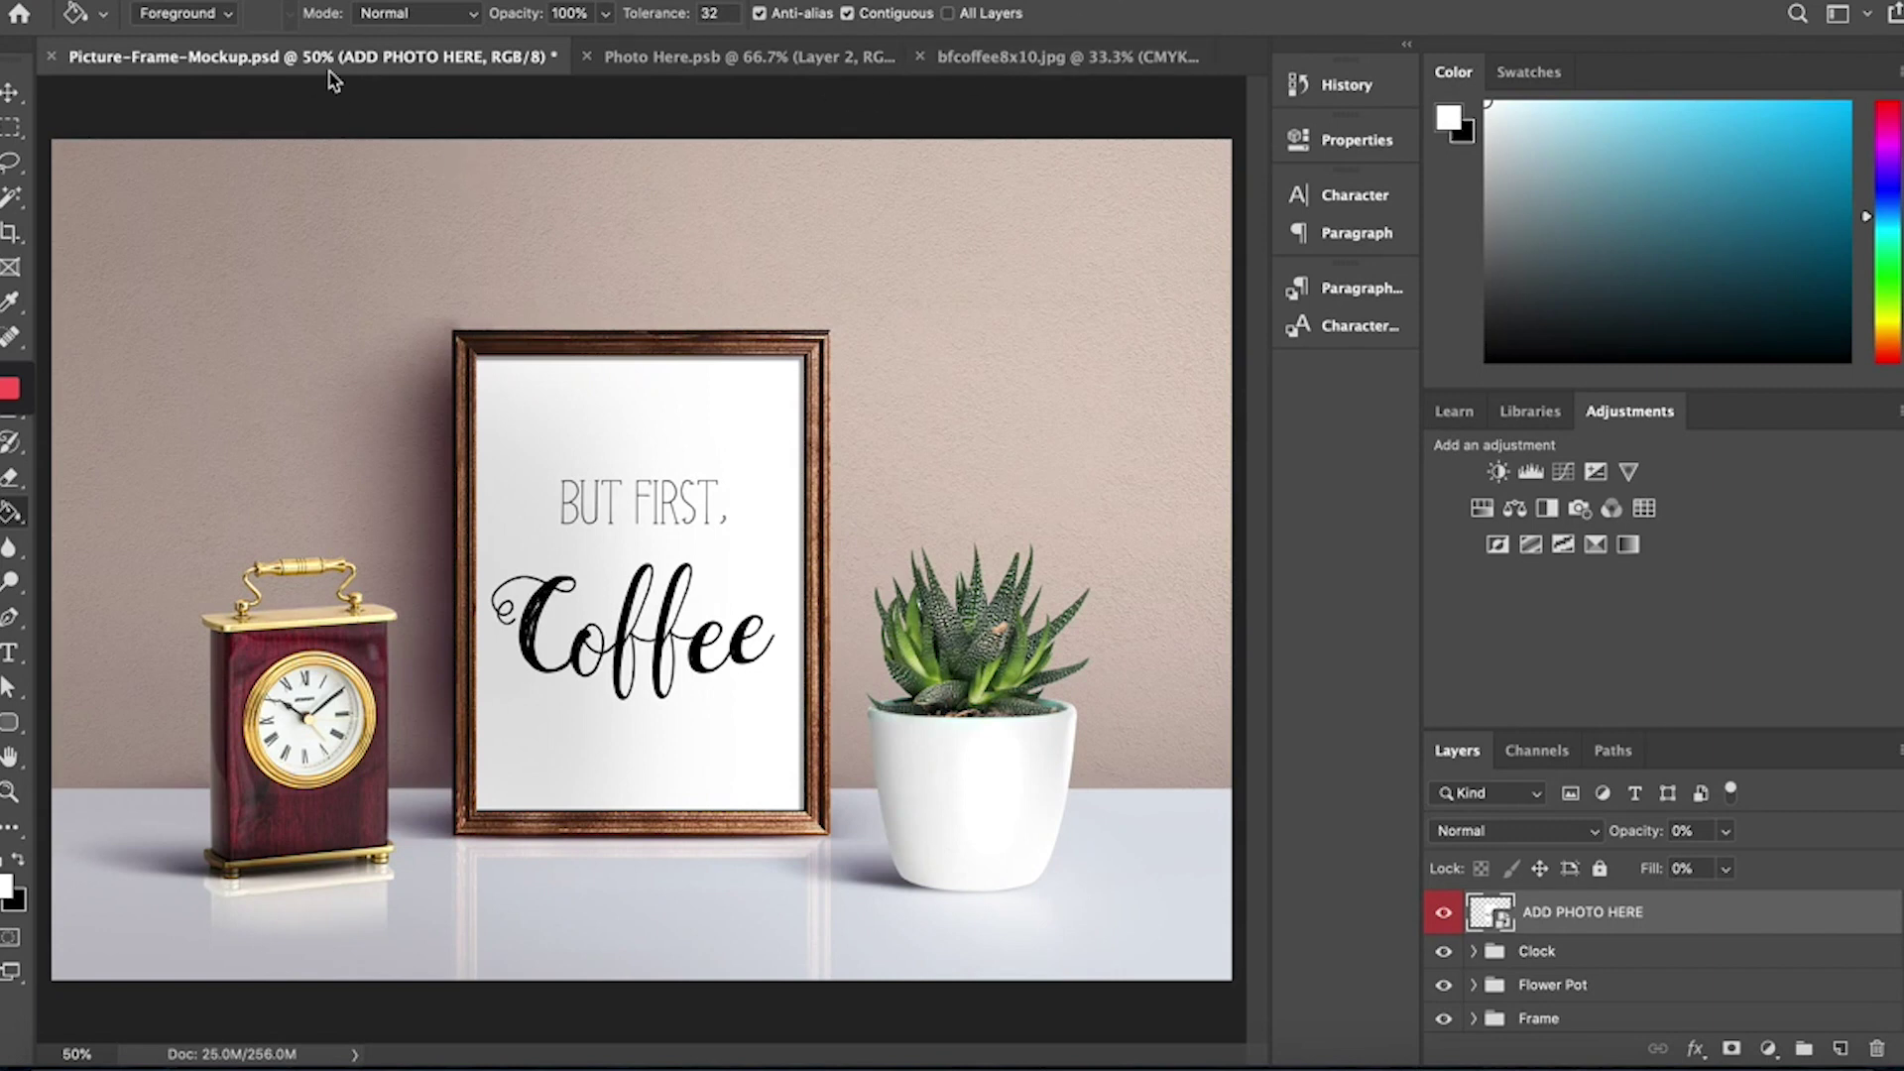
Close Picture-Frame-Mockup.psd without saving its changes, and close Photo Here.psb
{"action": "left_click", "coordinate": [52, 56]}
{"action": "left_click", "coordinate": [869, 353]}
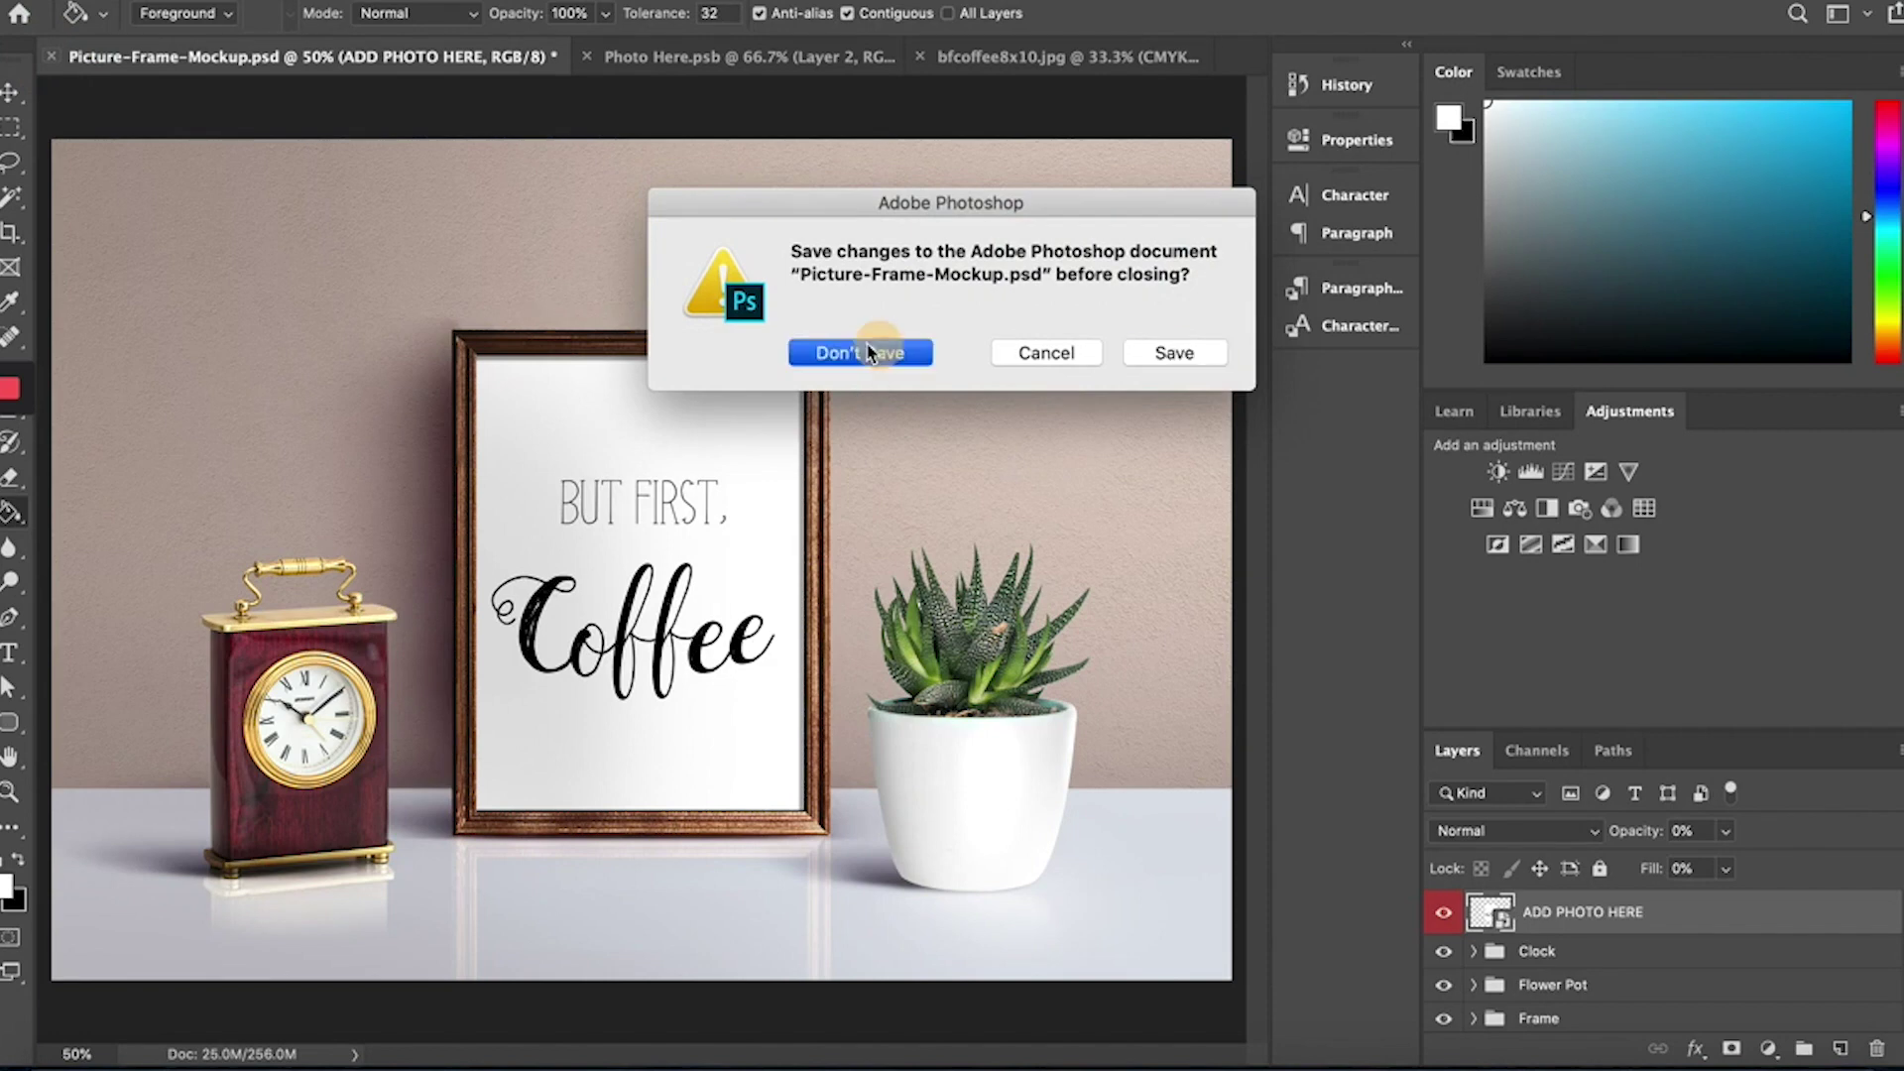
{"action": "left_click", "coordinate": [52, 56]}
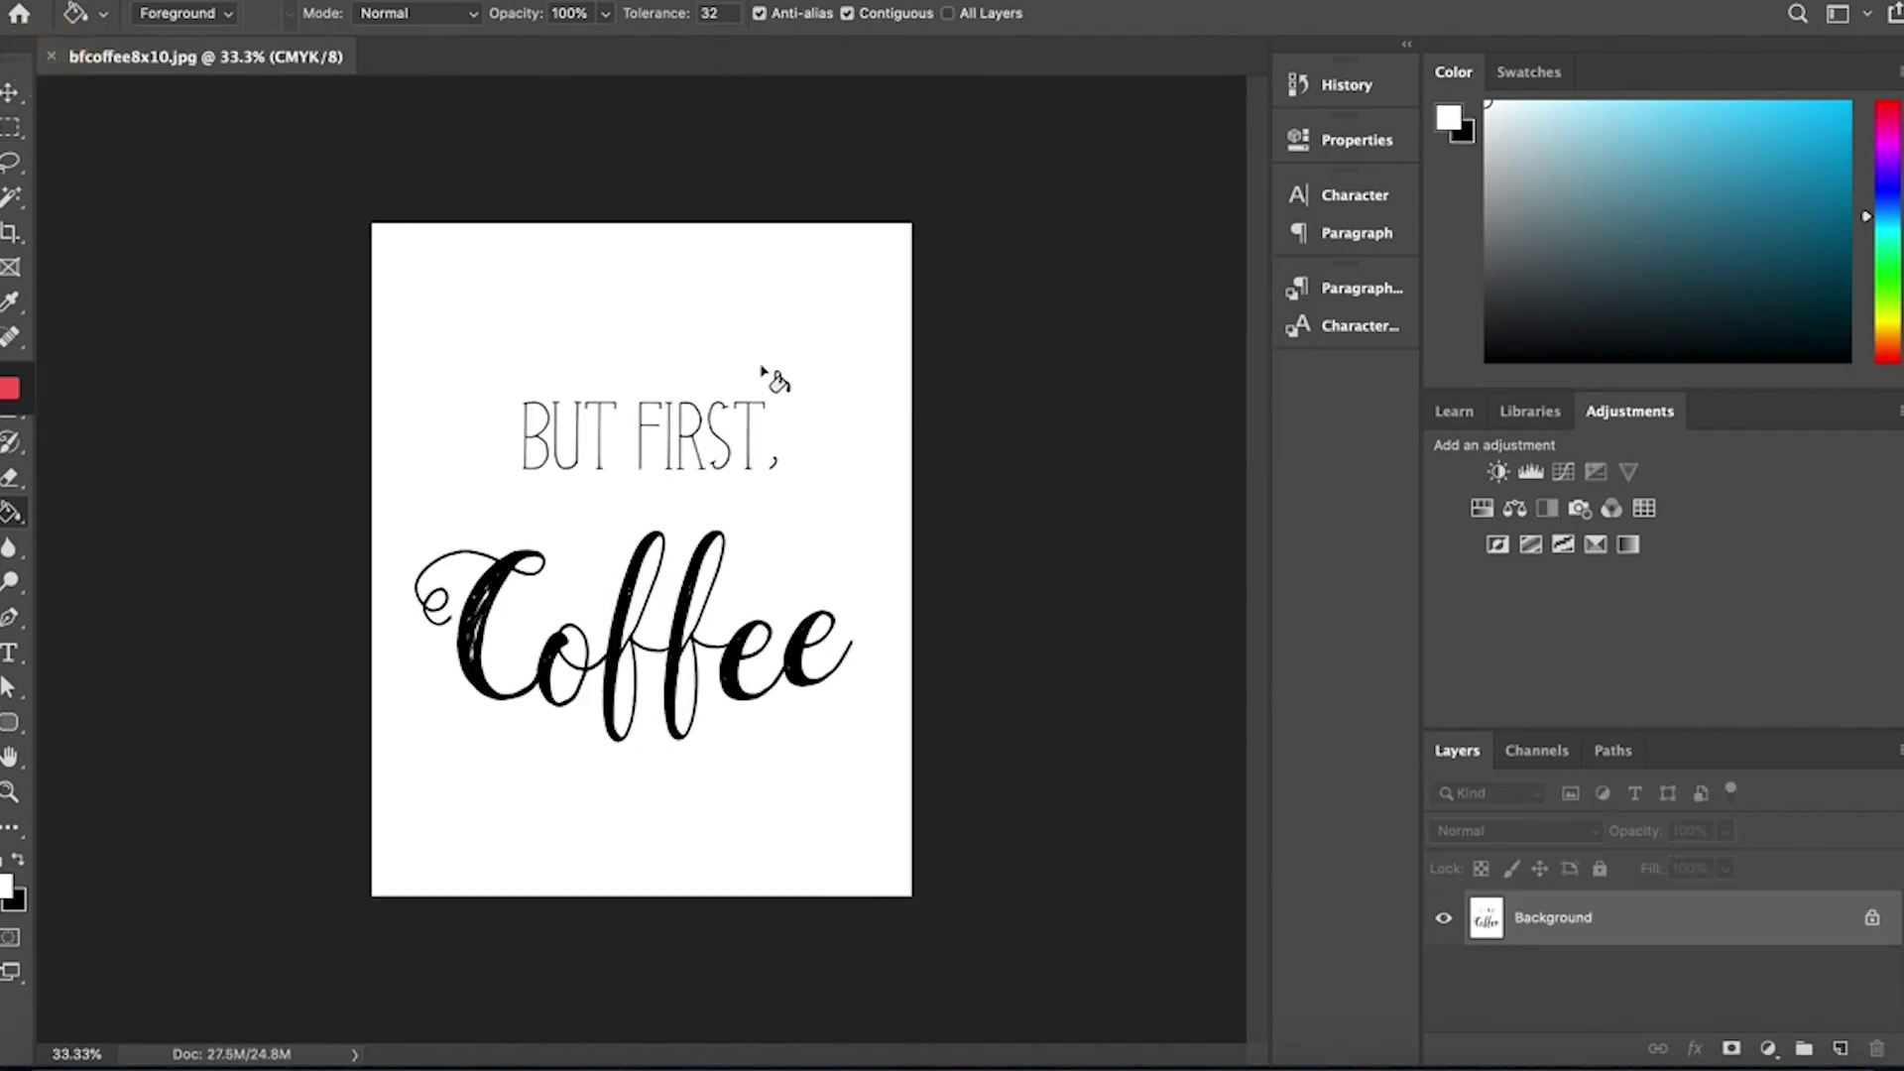
Close bfcoffee8x10.jpg, switch to Chrome and load unsplash.com in a new tab
{"action": "left_click", "coordinate": [52, 57]}
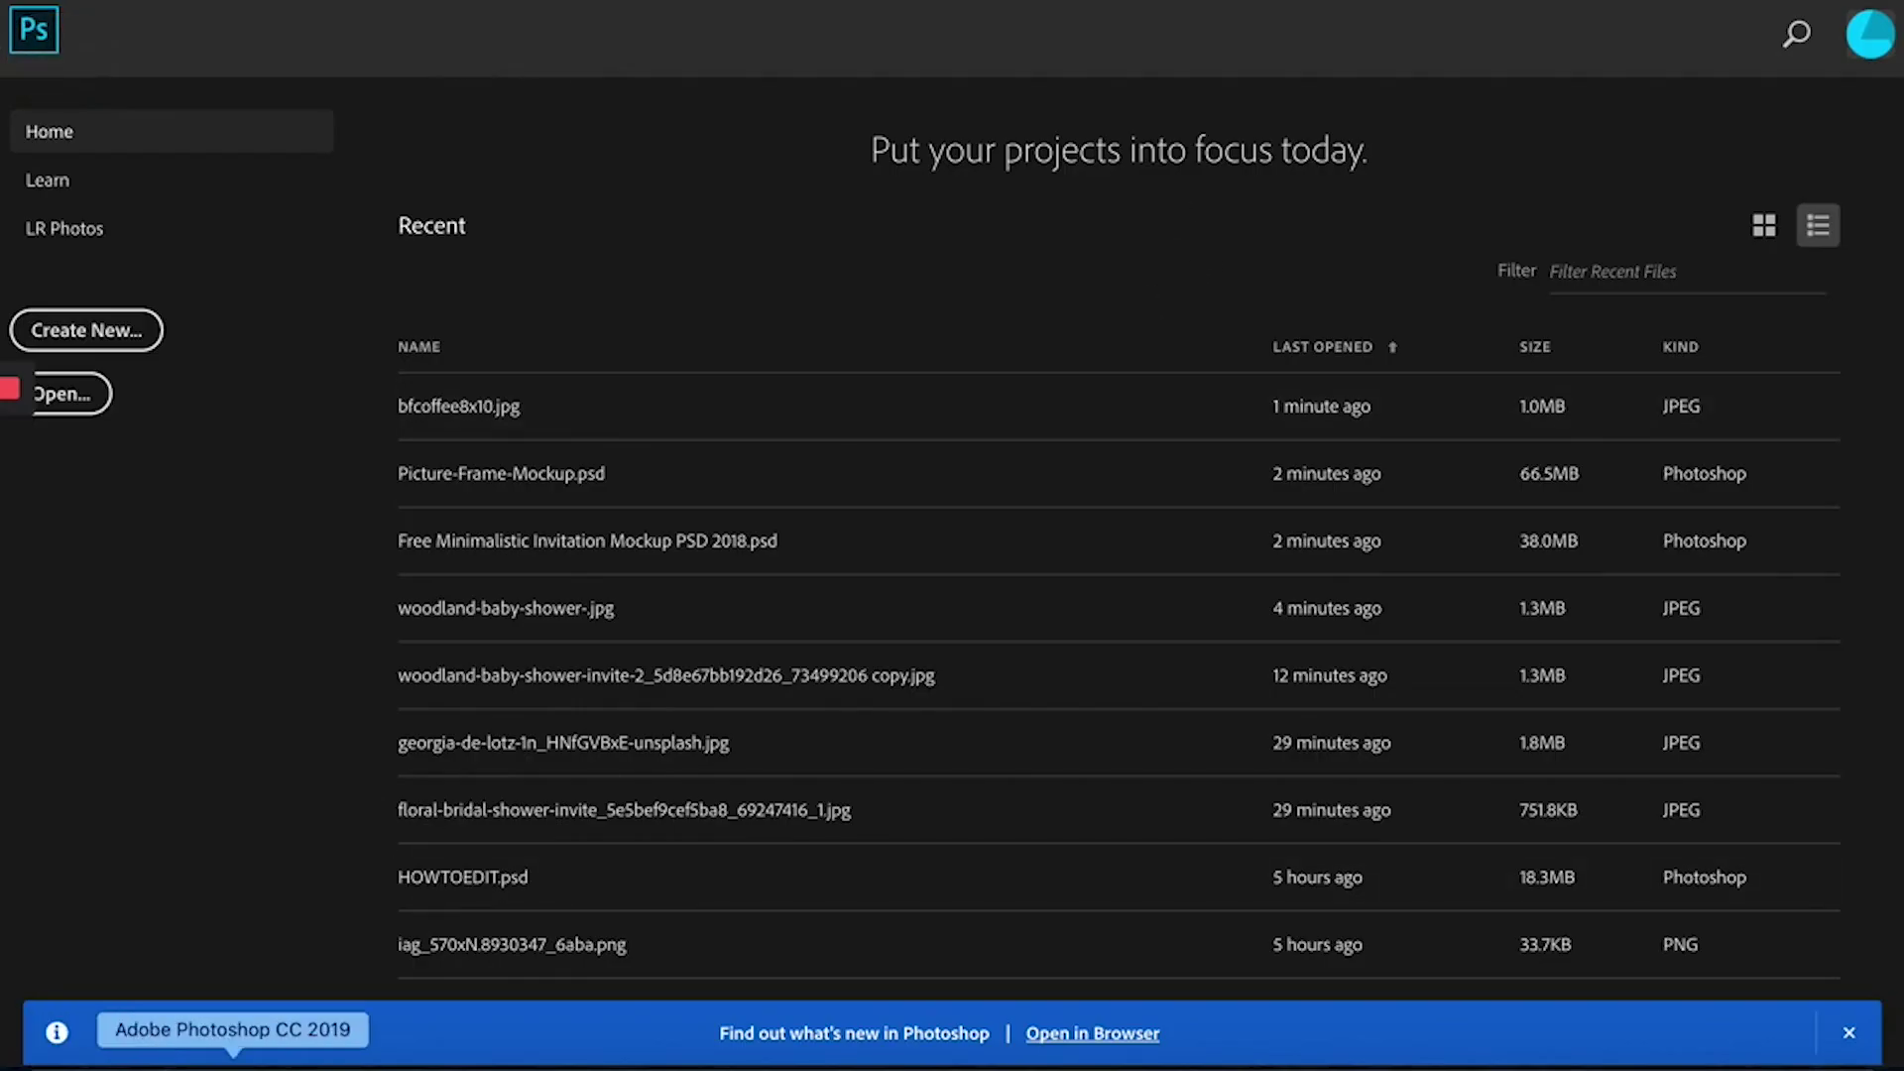
{"action": "left_click", "coordinate": [176, 1063]}
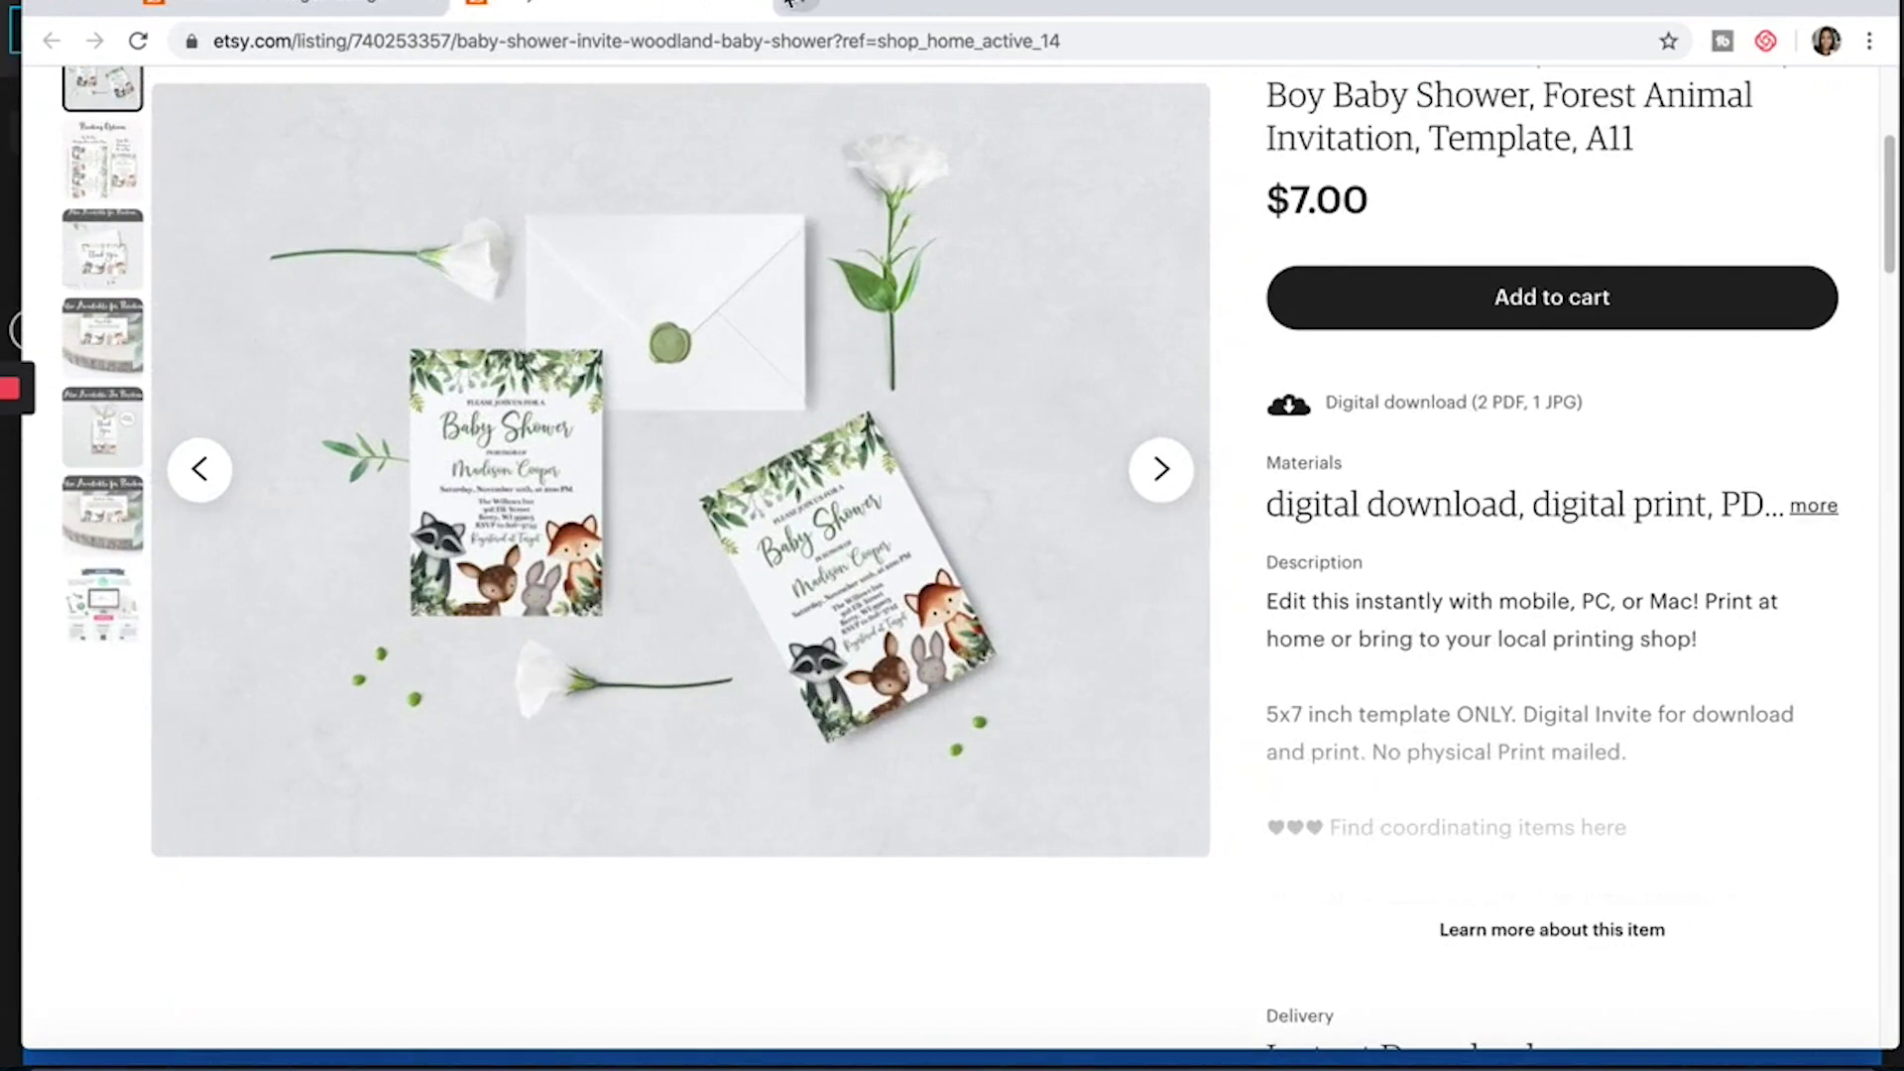
{"action": "left_click", "coordinate": [444, 5]}
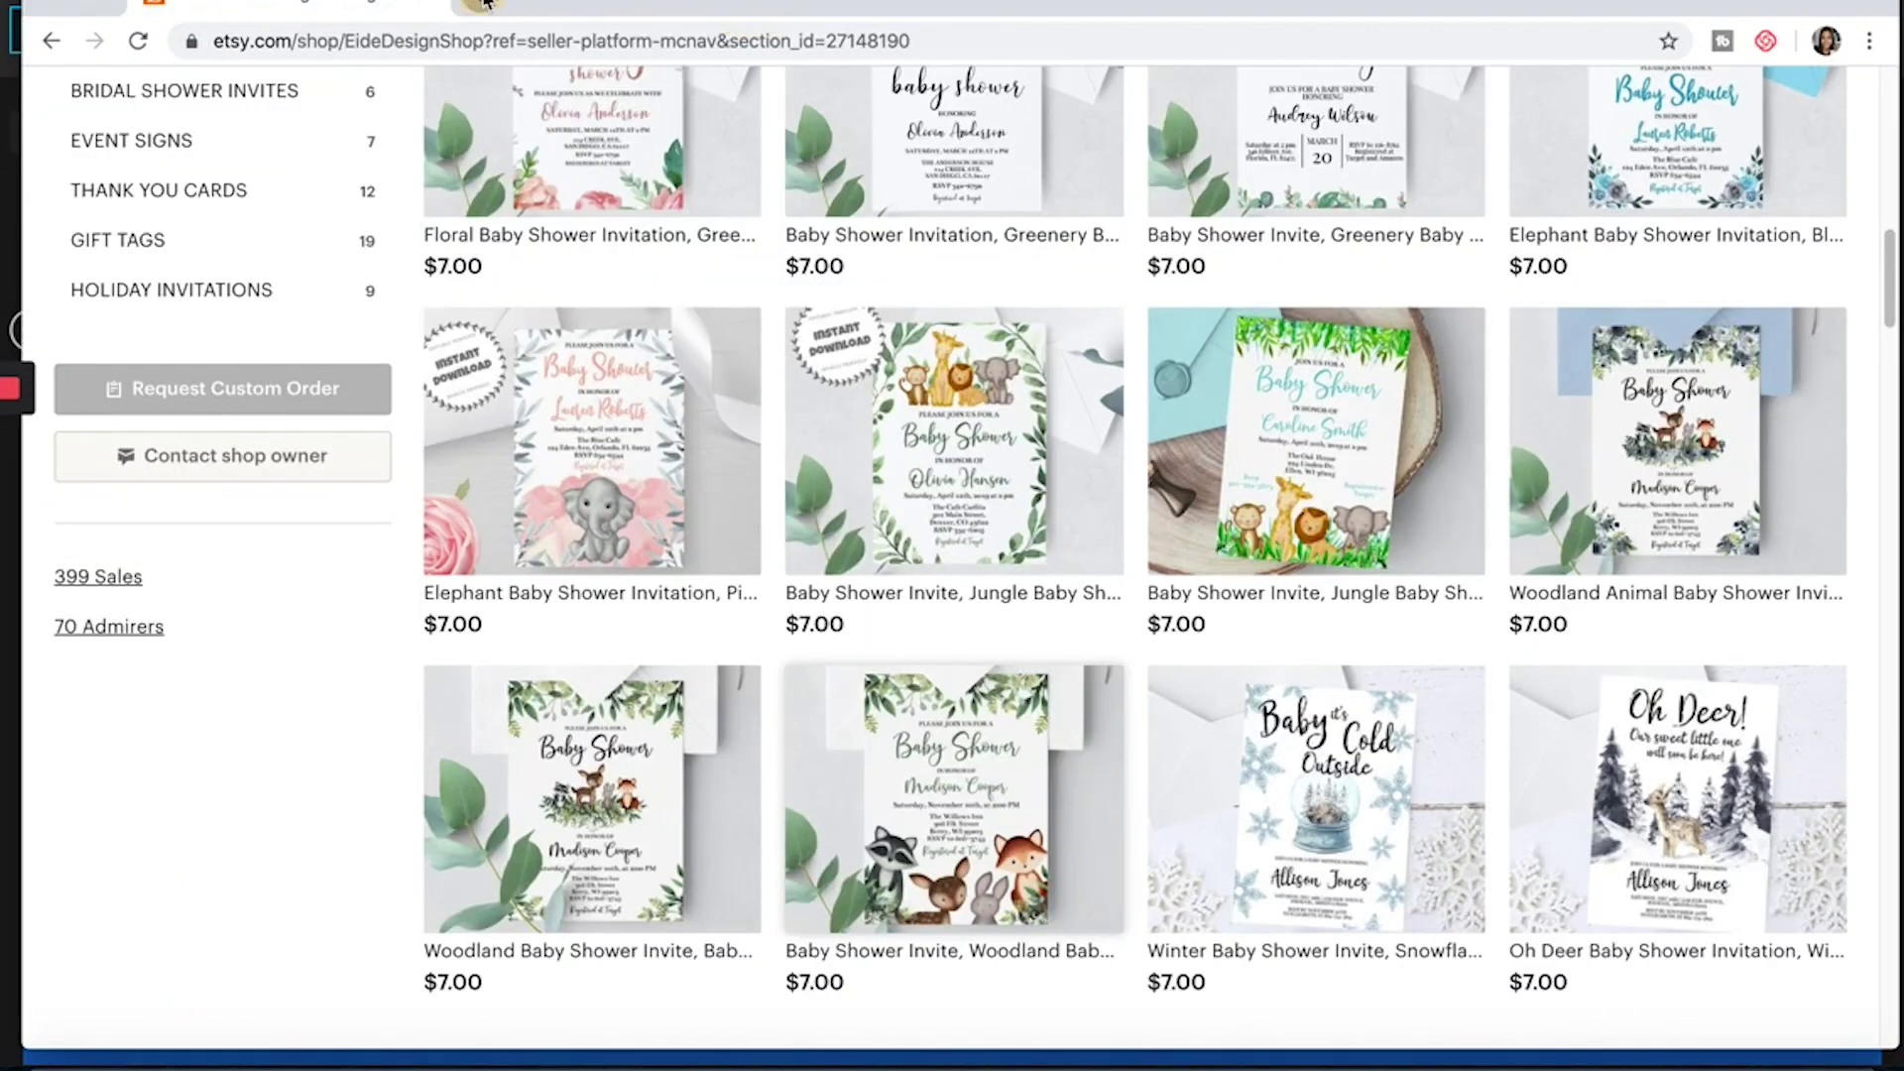
{"action": "left_click", "coordinate": [486, 5]}
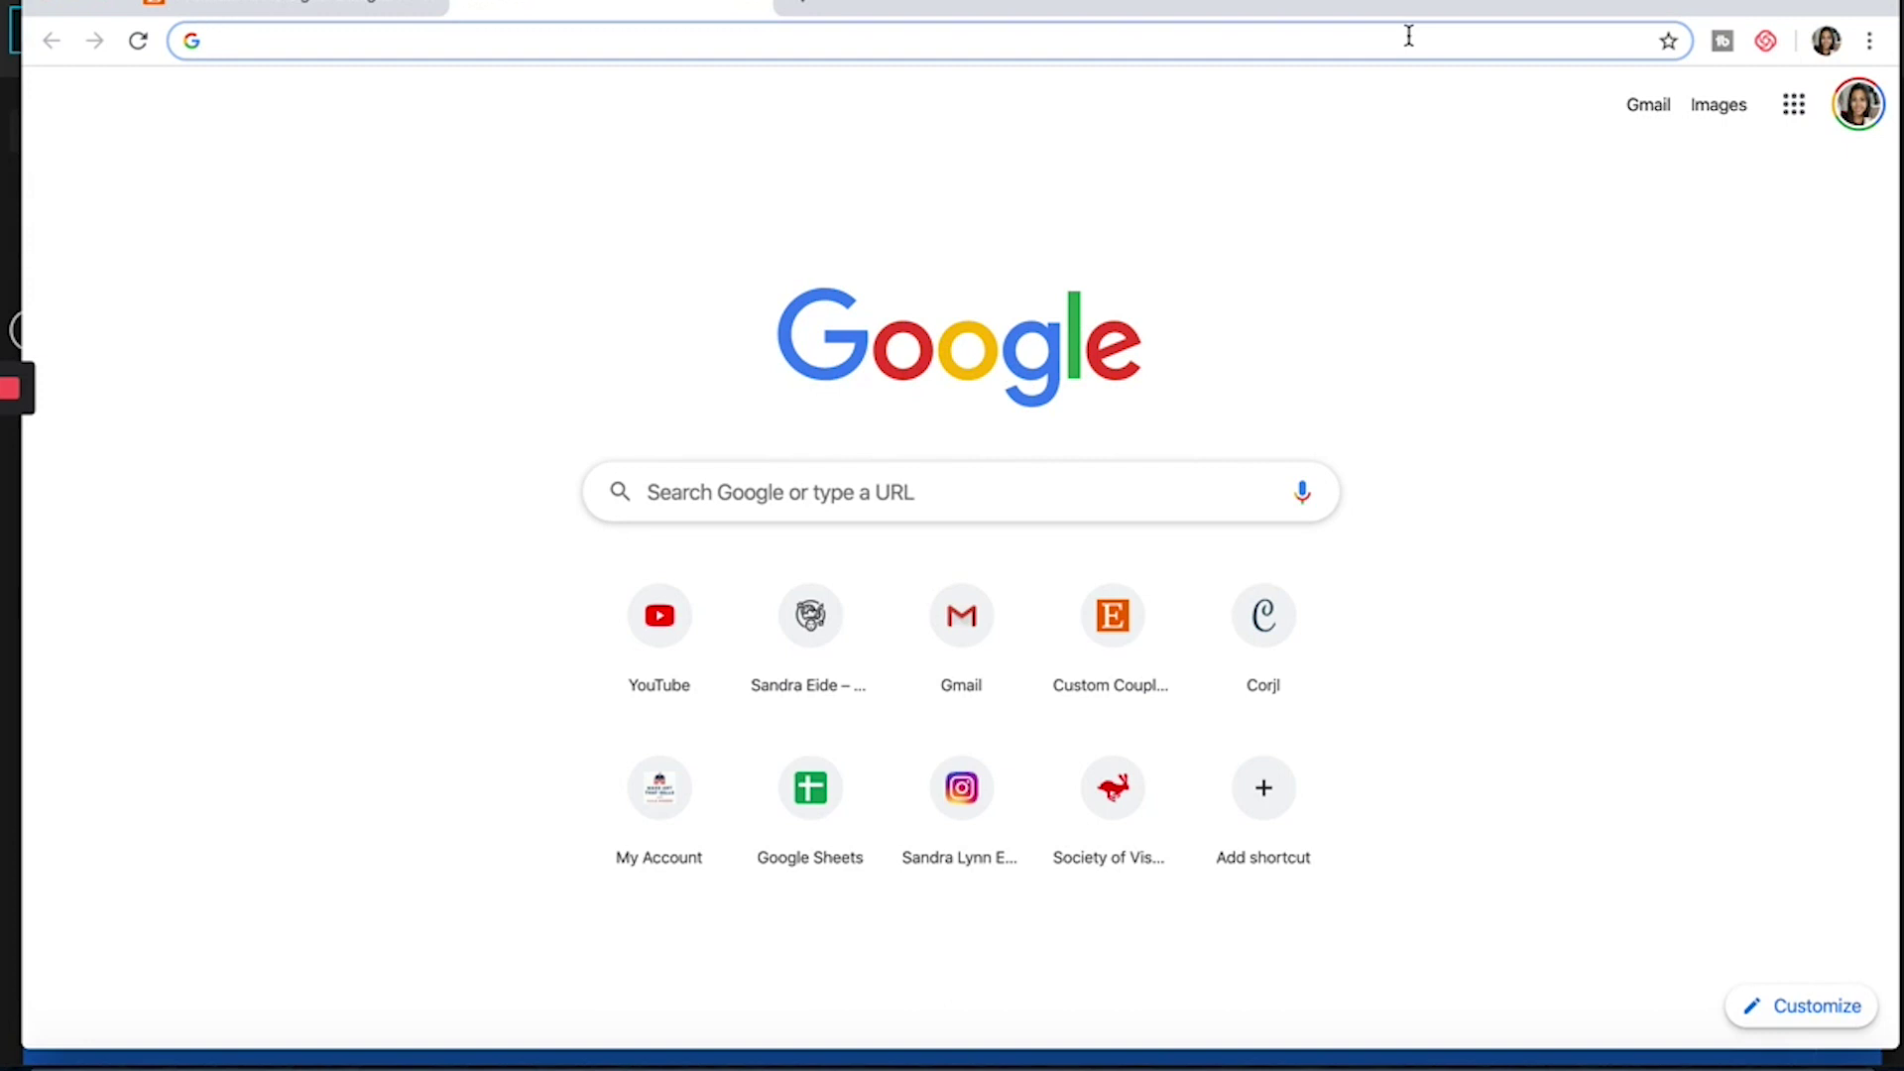
{"action": "type", "text": "unsplash"}
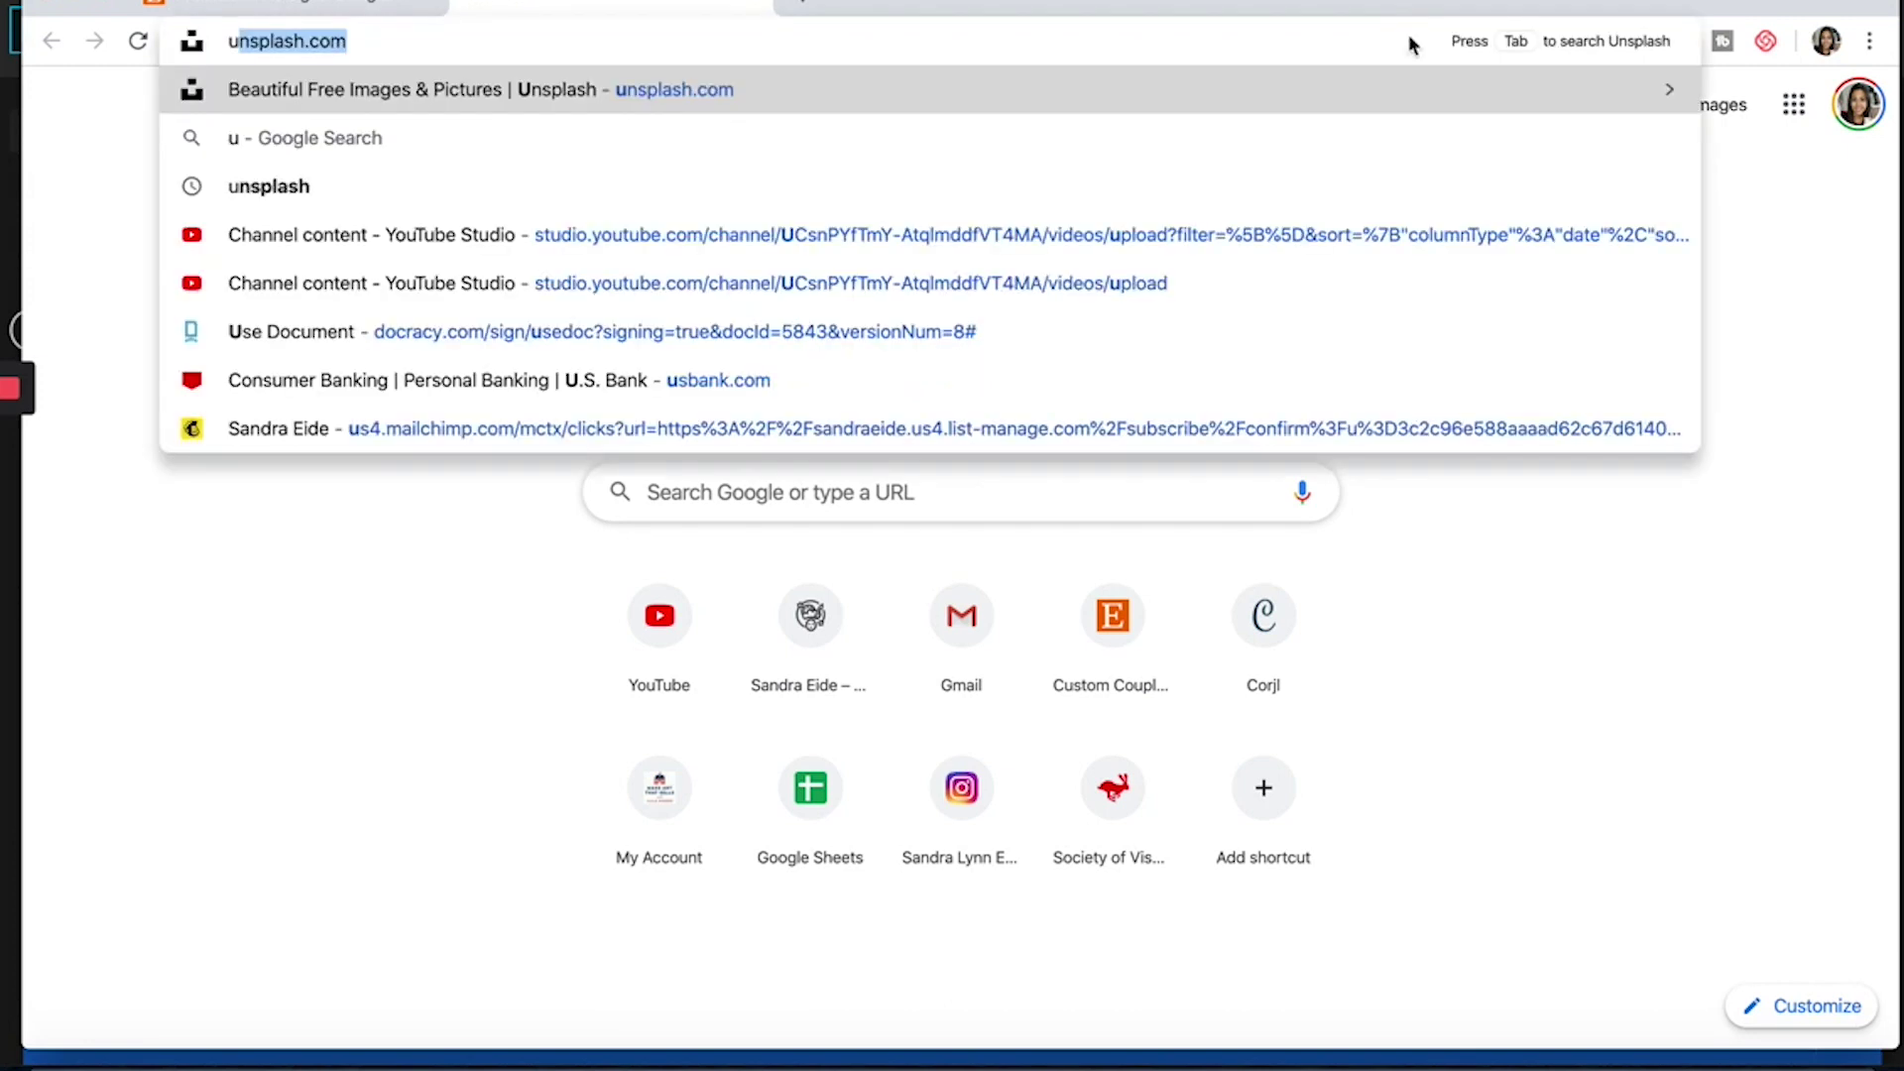
{"action": "type", "text": ".com"}
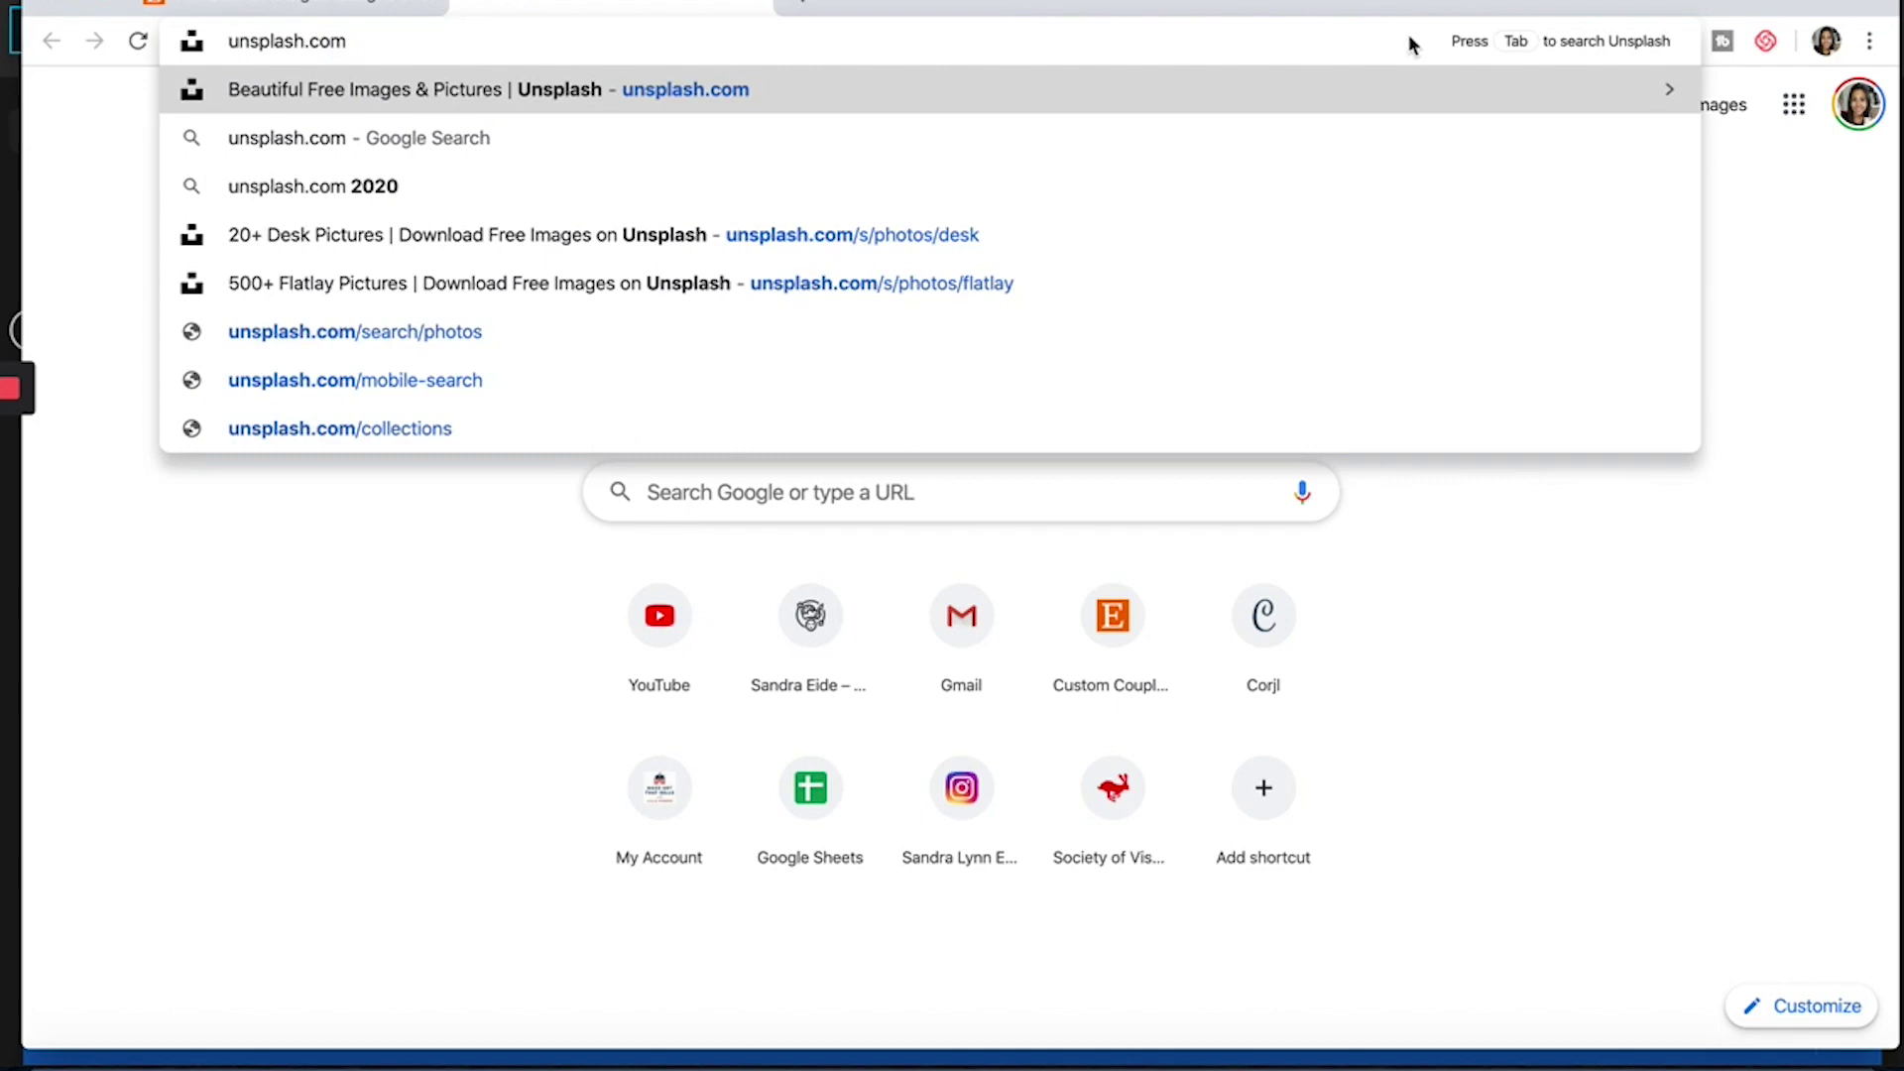
{"action": "key", "text": "Return"}
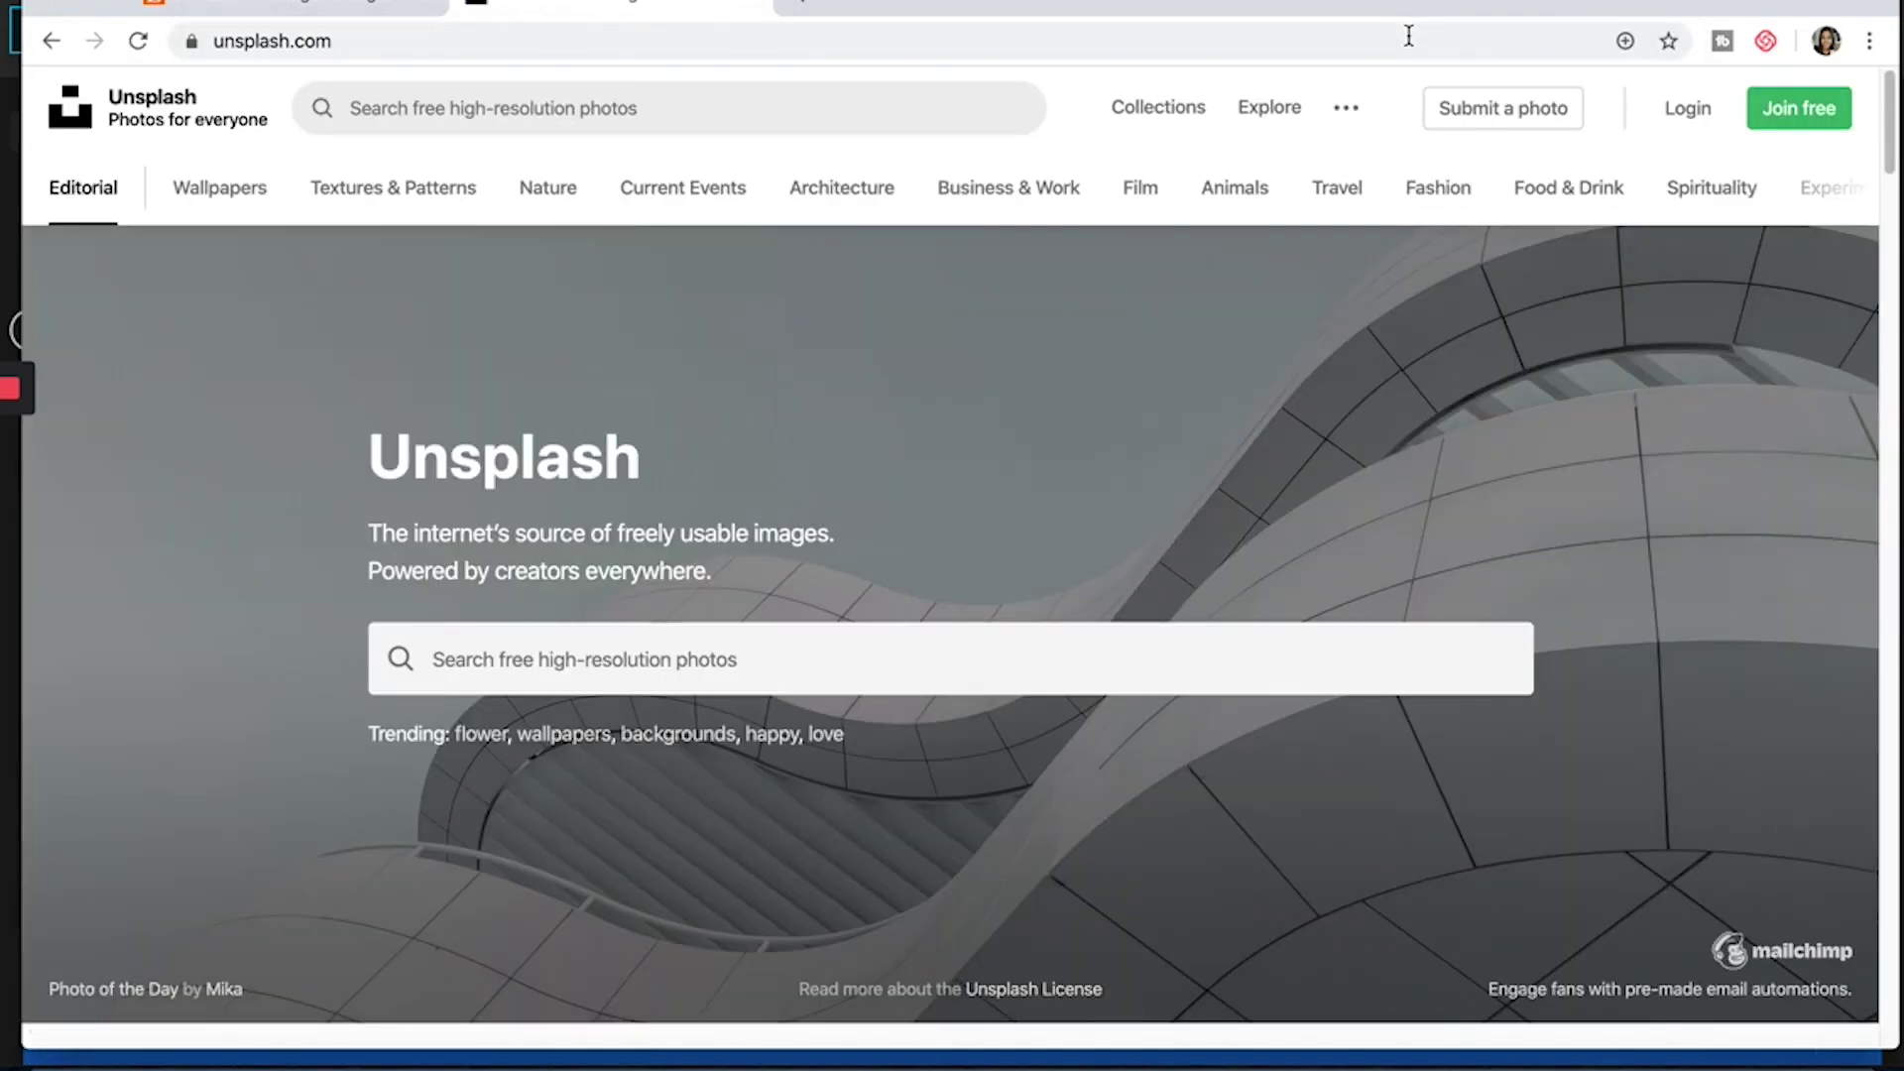
Search Unsplash for "flatlay" photos
{"action": "left_click", "coordinate": [524, 107]}
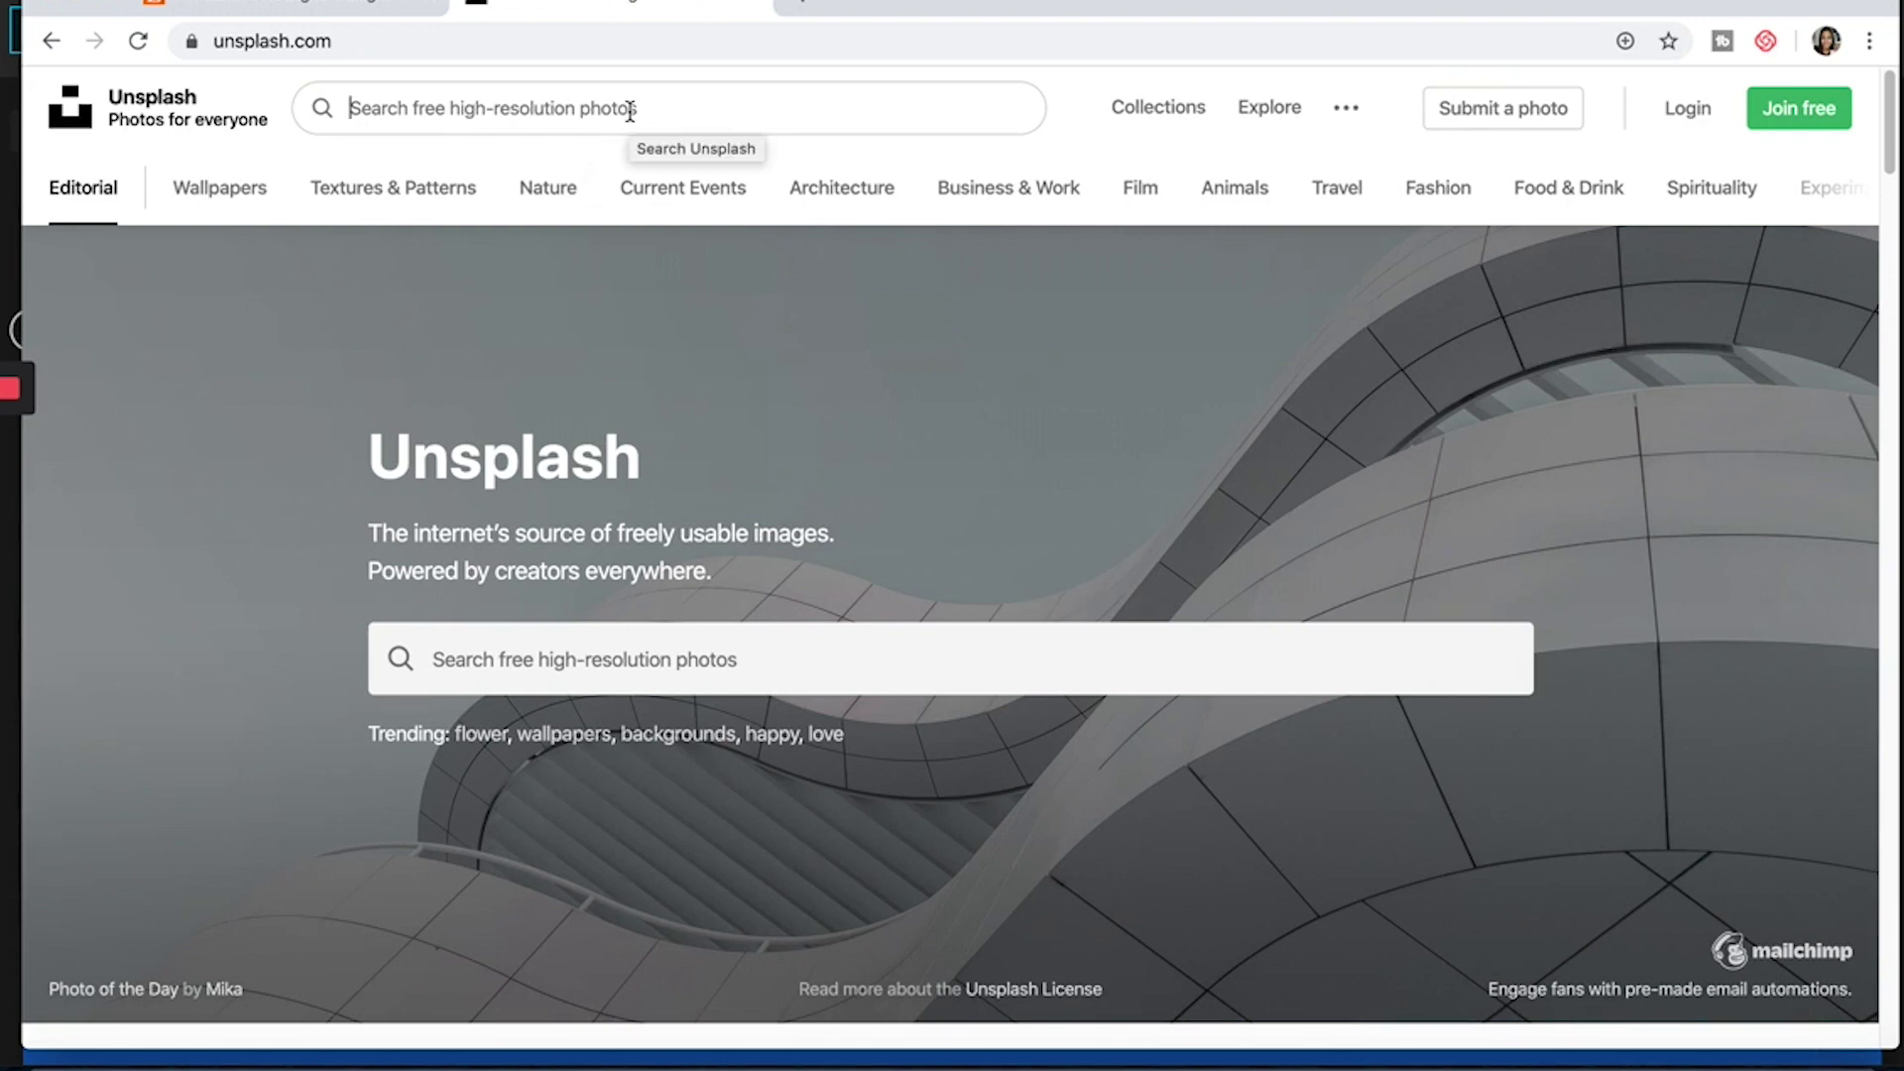
{"action": "type", "text": "flatlay"}
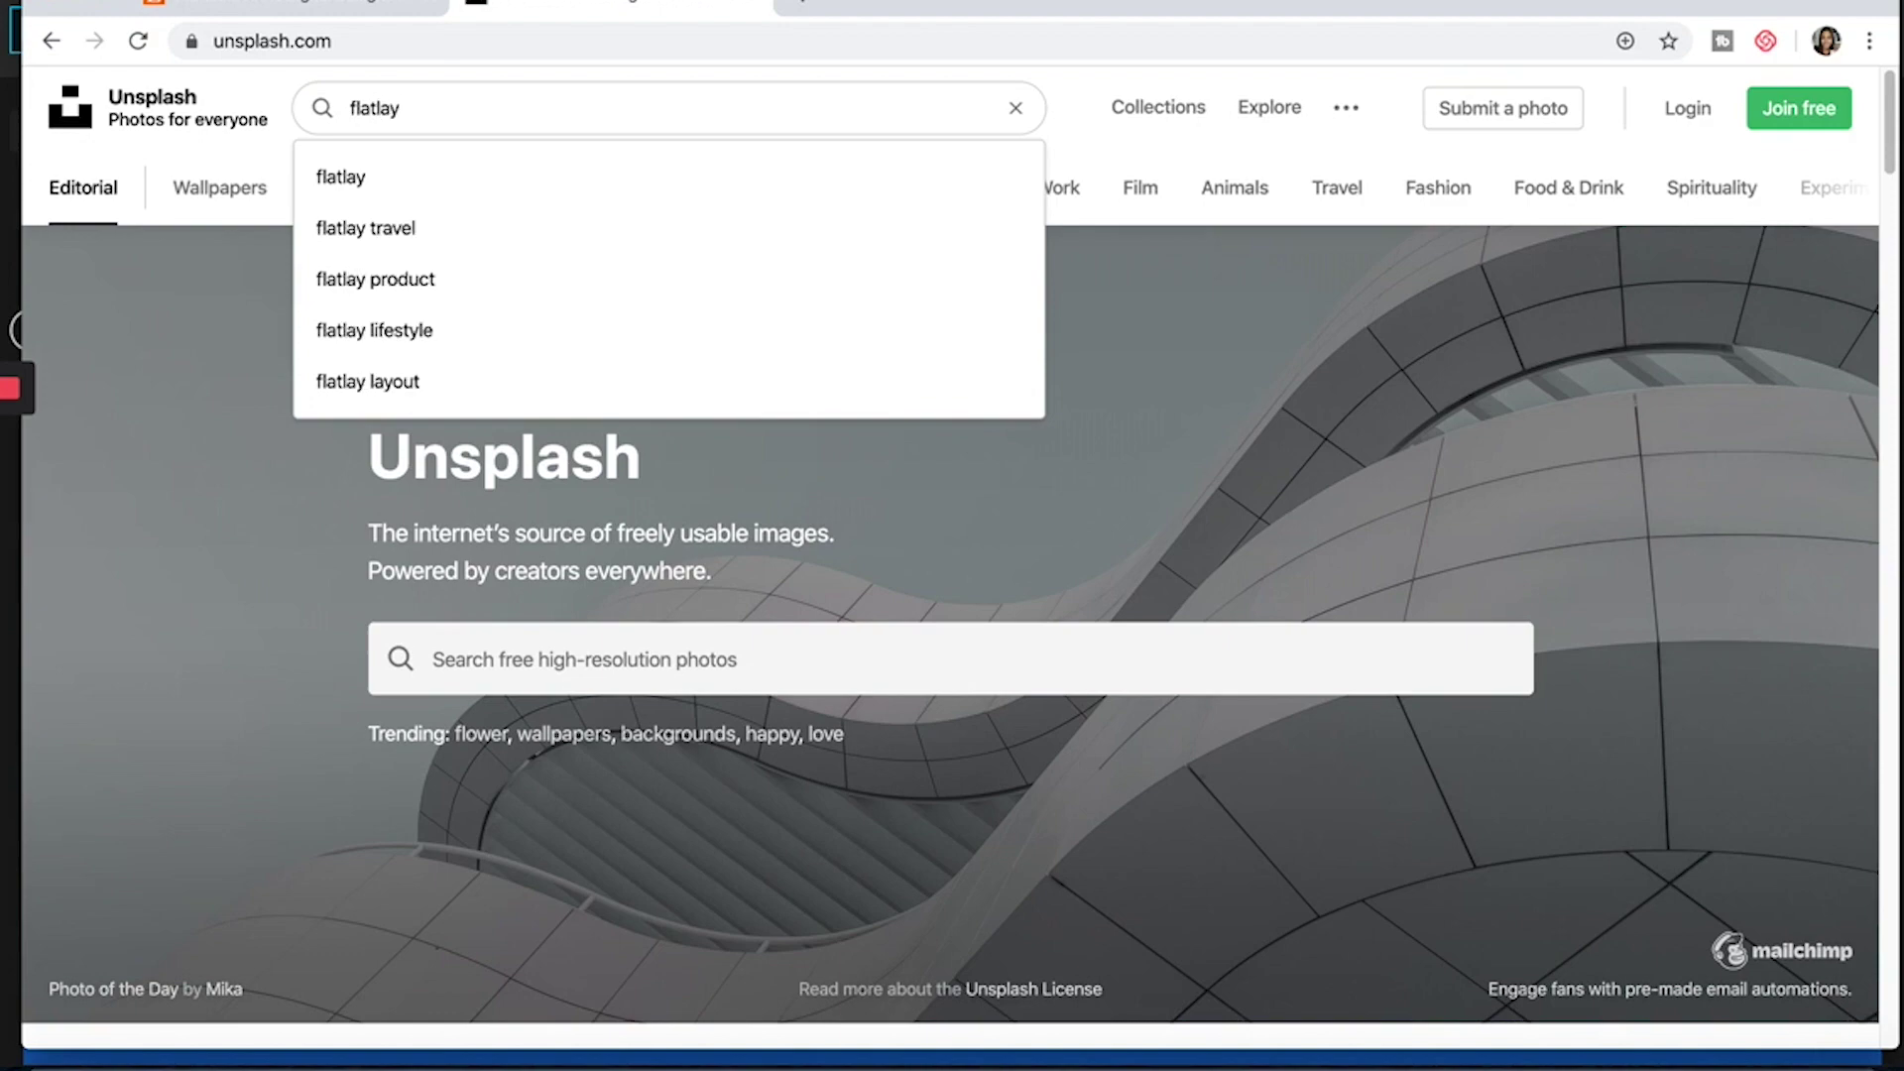
{"action": "key", "text": "Return"}
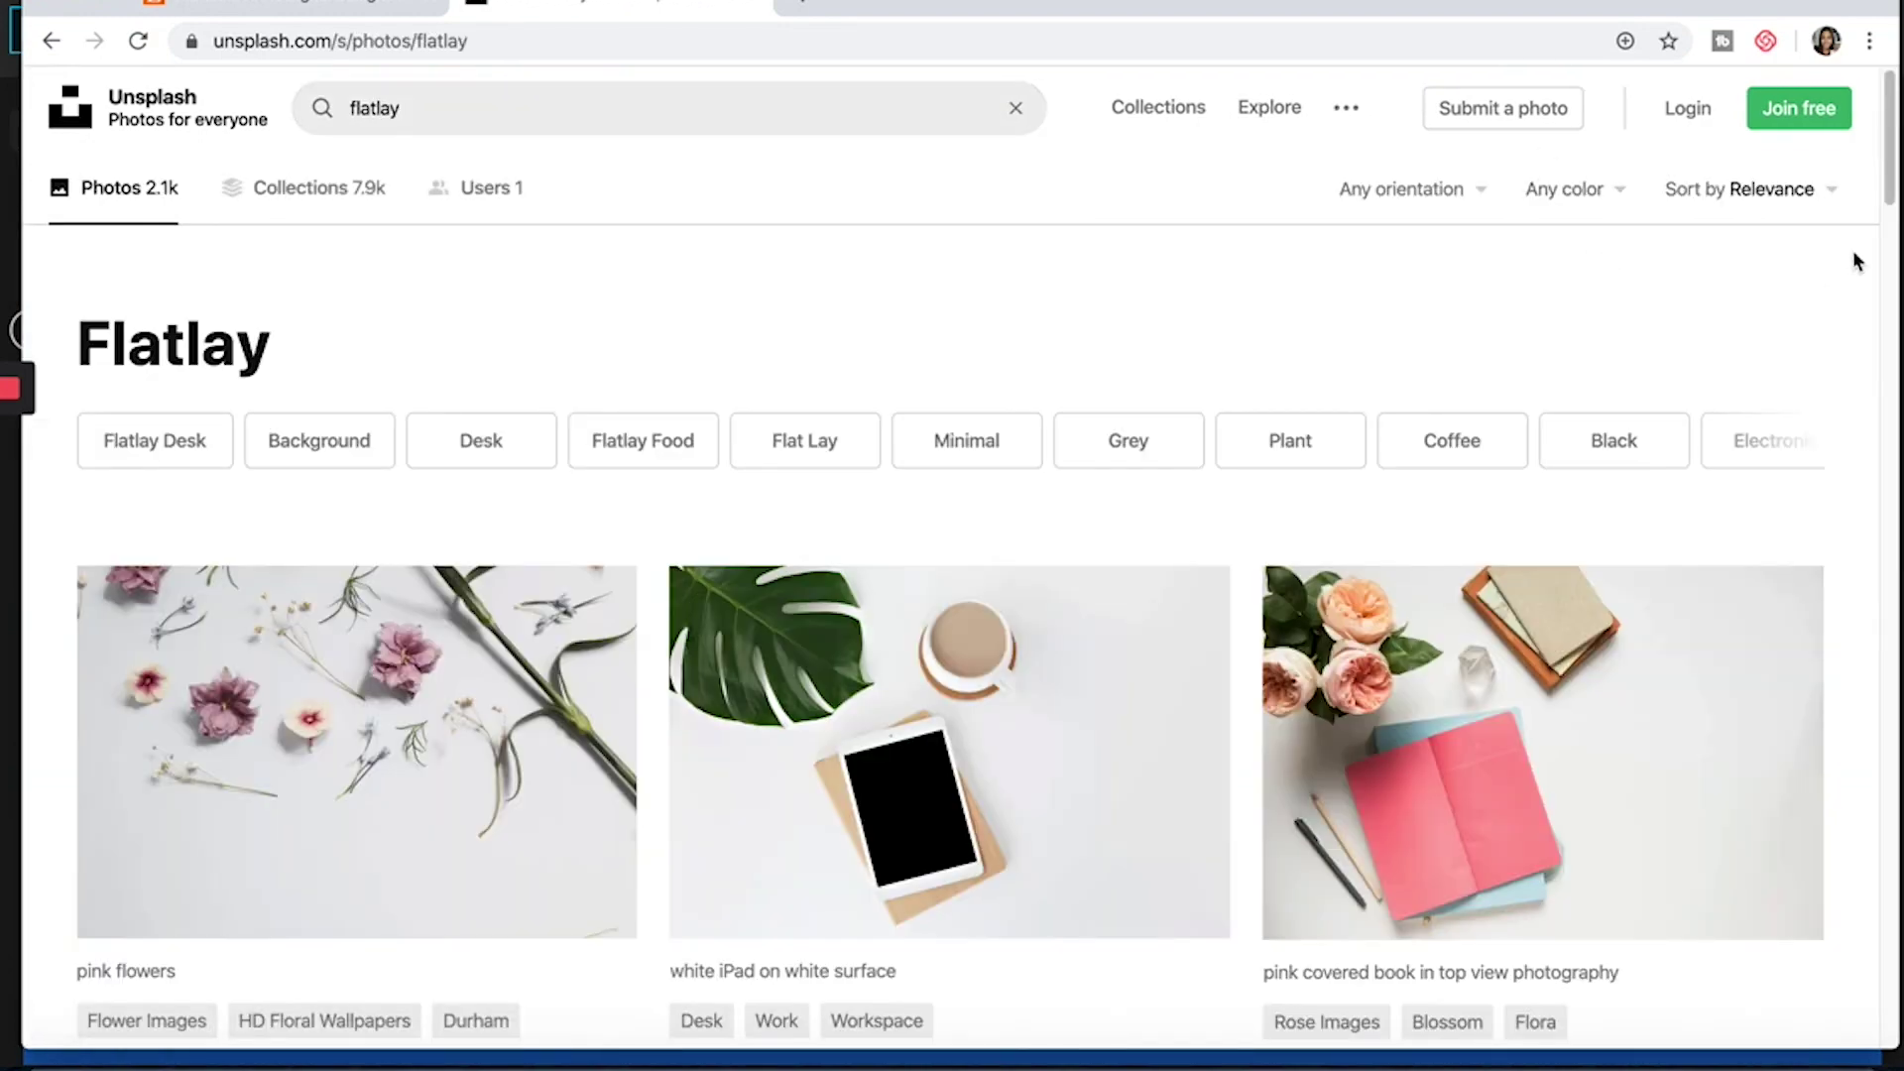
Download the free photo "green succulent plant near plant" from the flatlay results and close its preview
{"action": "left_click_drag", "start_coordinate": [1891, 129], "coordinate": [1895, 333]}
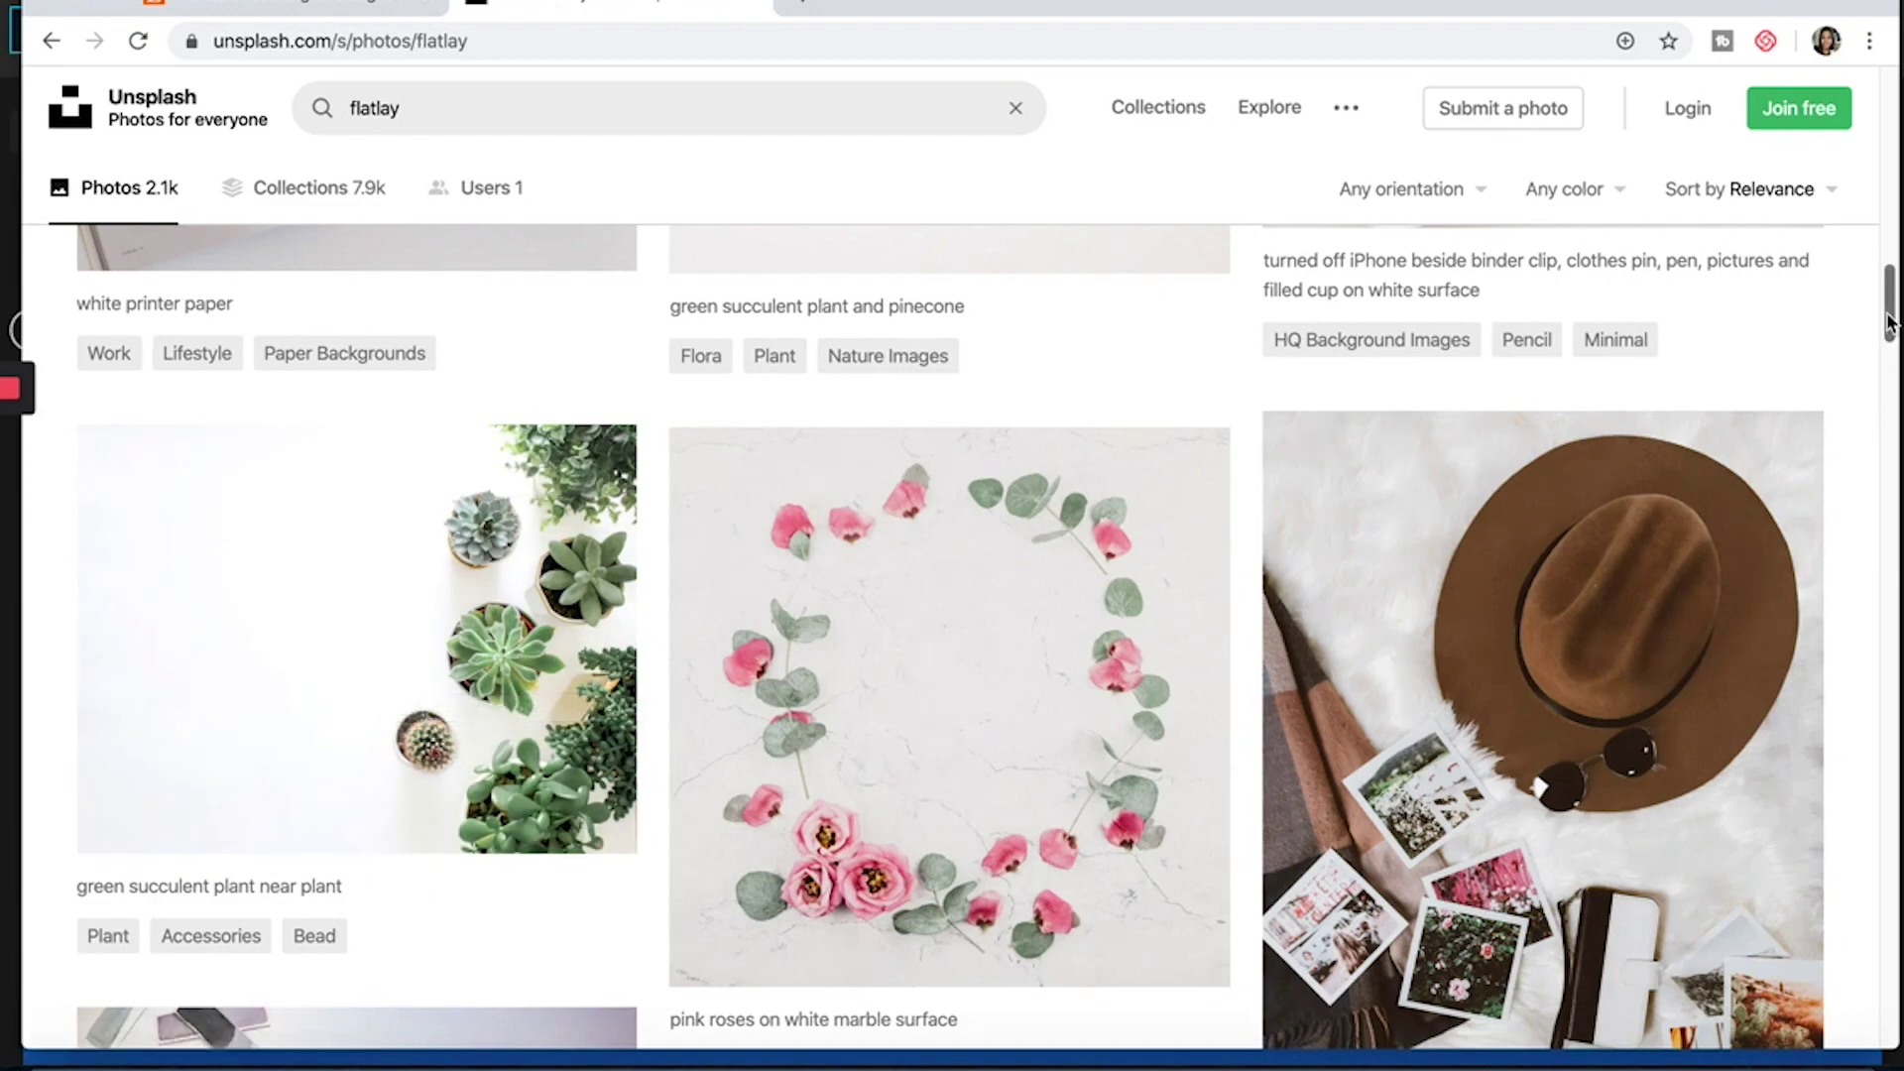
{"action": "mouse_move", "coordinate": [1885, 308]}
{"action": "left_mouse_down"}
{"action": "mouse_move", "coordinate": [1886, 353]}
{"action": "mouse_move", "coordinate": [1894, 323]}
{"action": "left_mouse_up"}
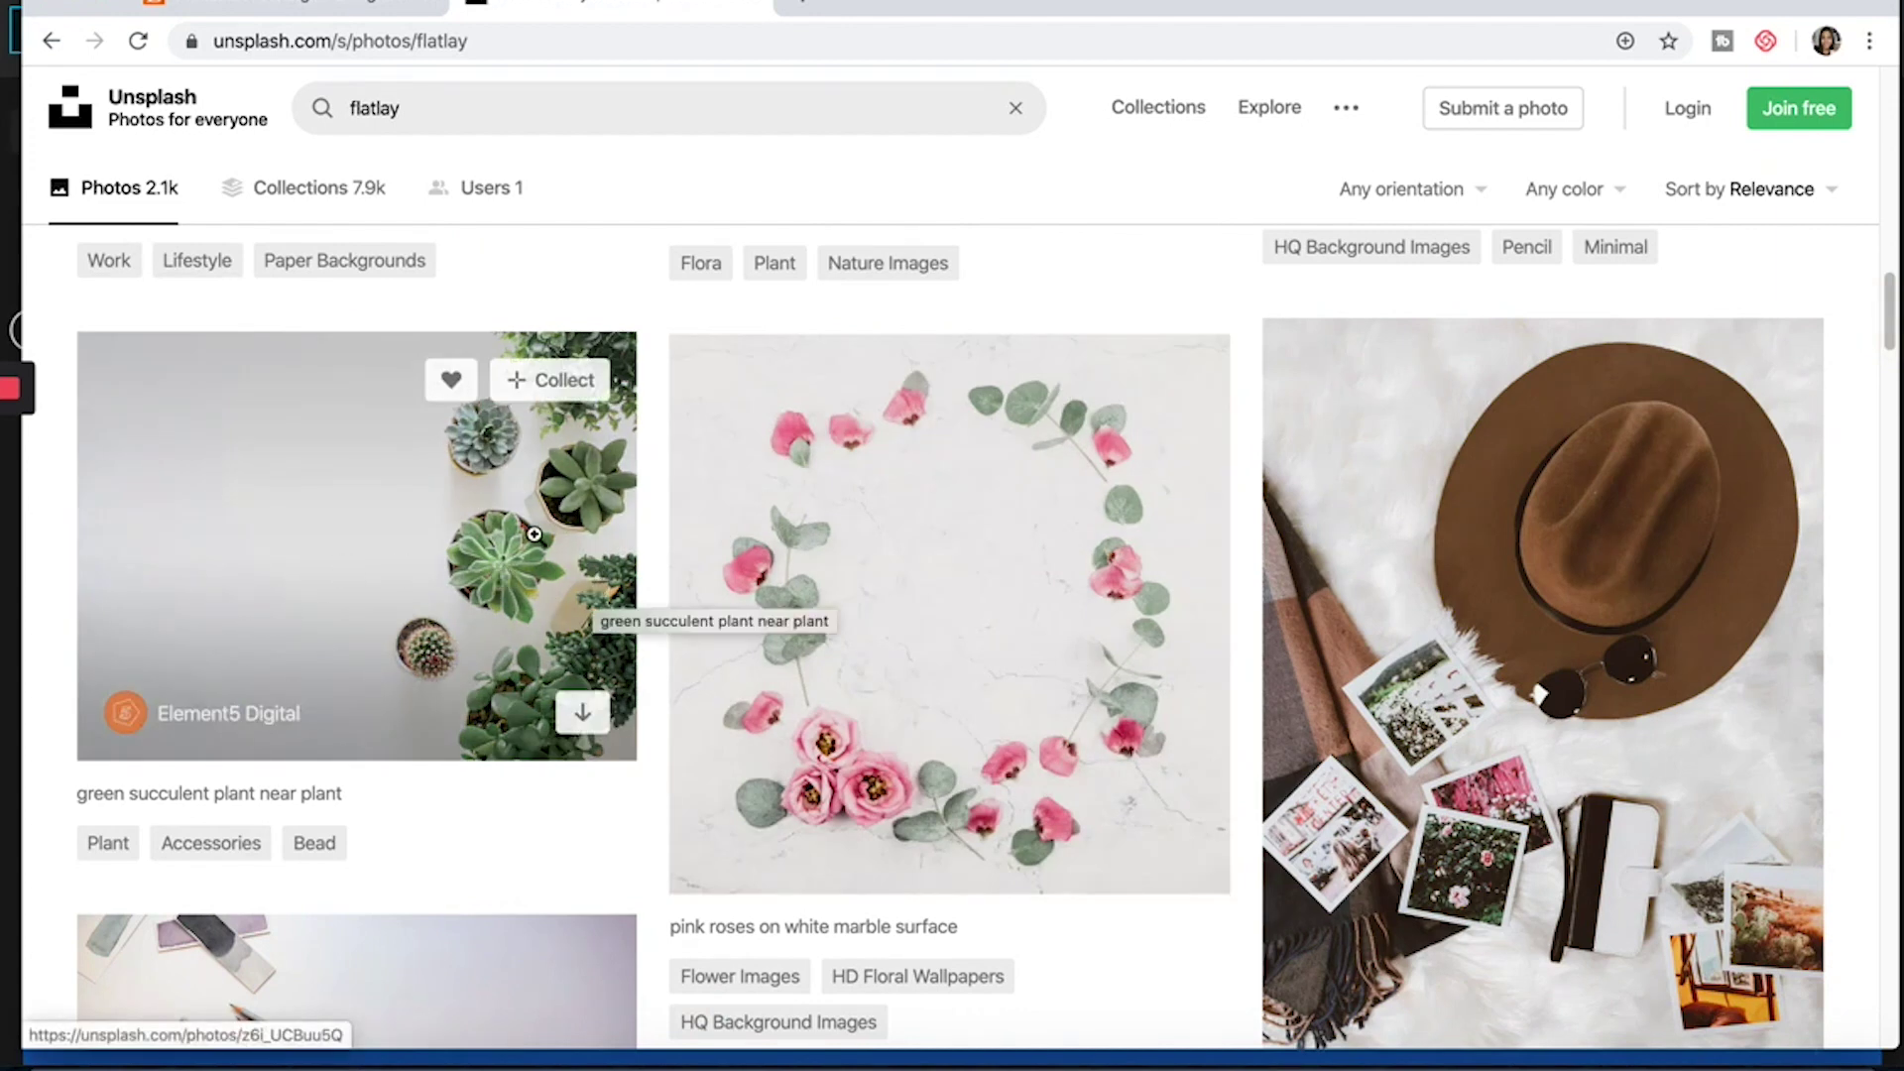
{"action": "left_click", "coordinate": [377, 514]}
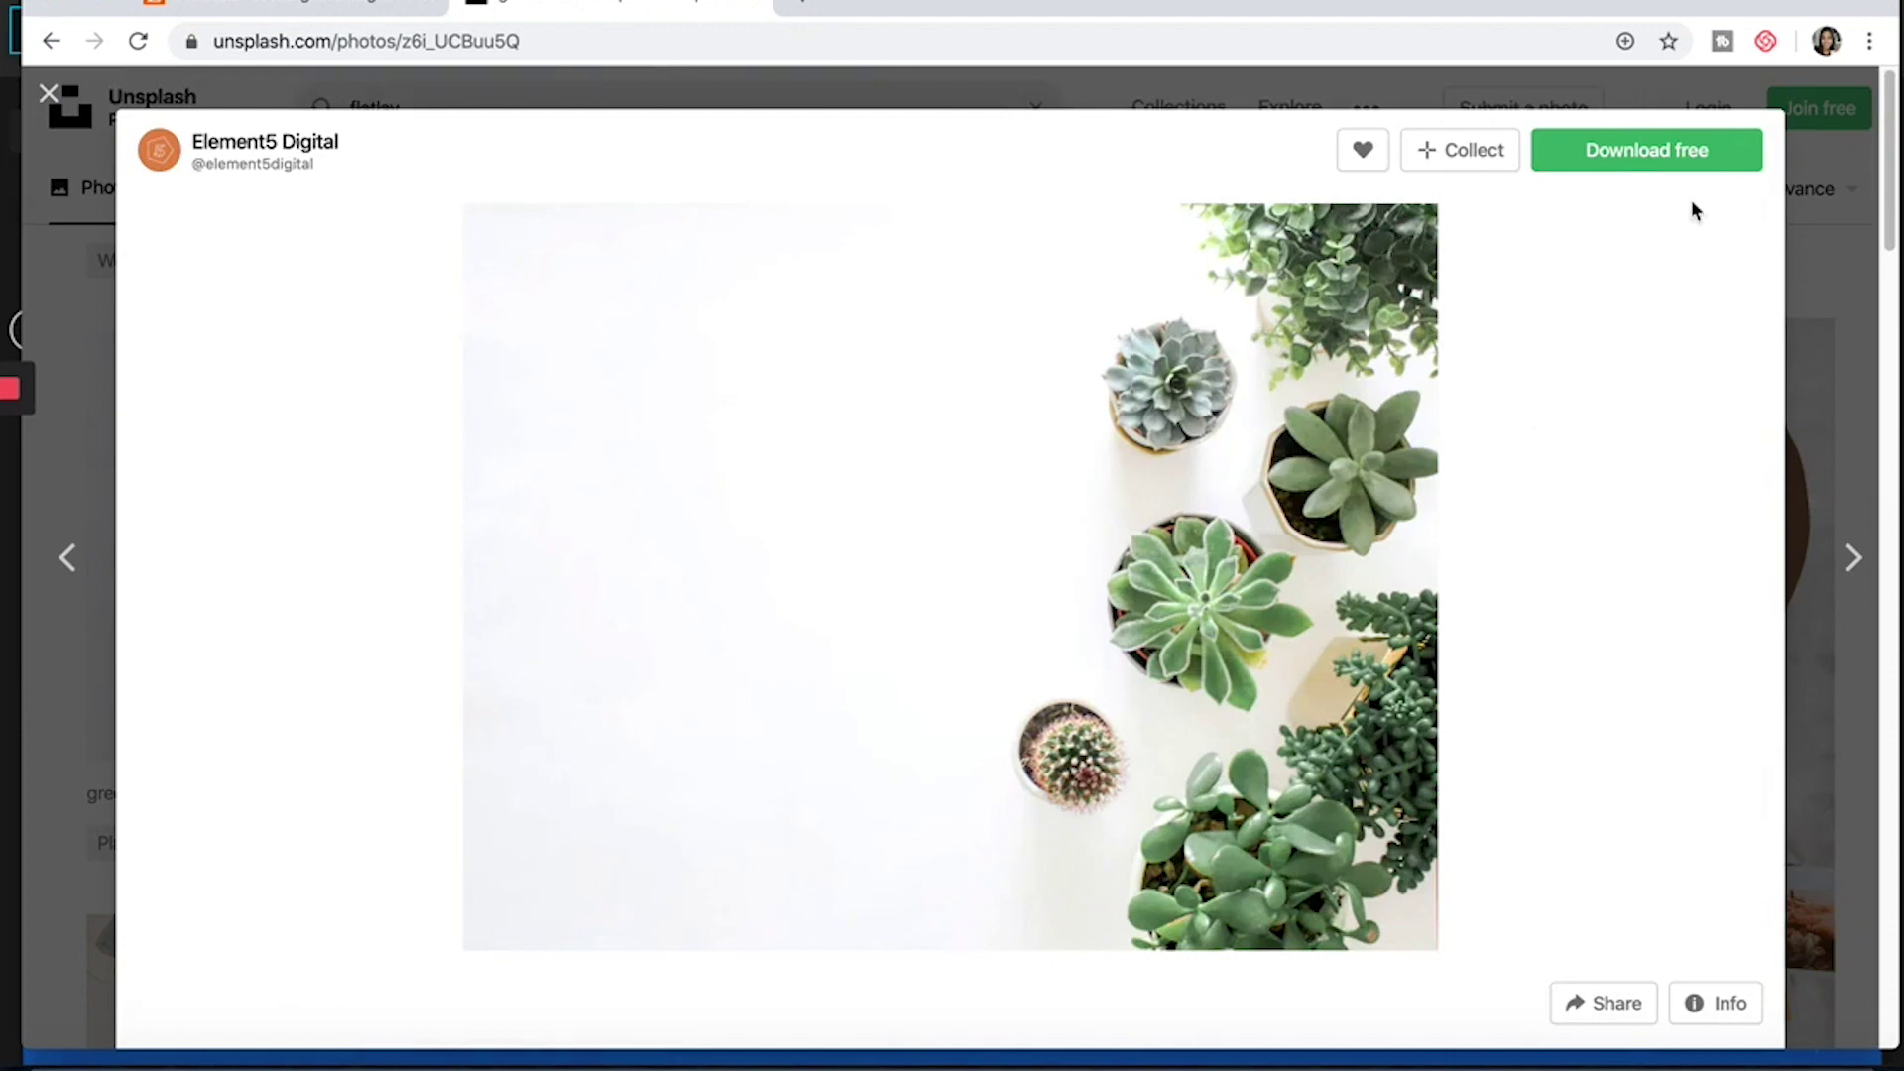
{"action": "left_click", "coordinate": [1652, 169]}
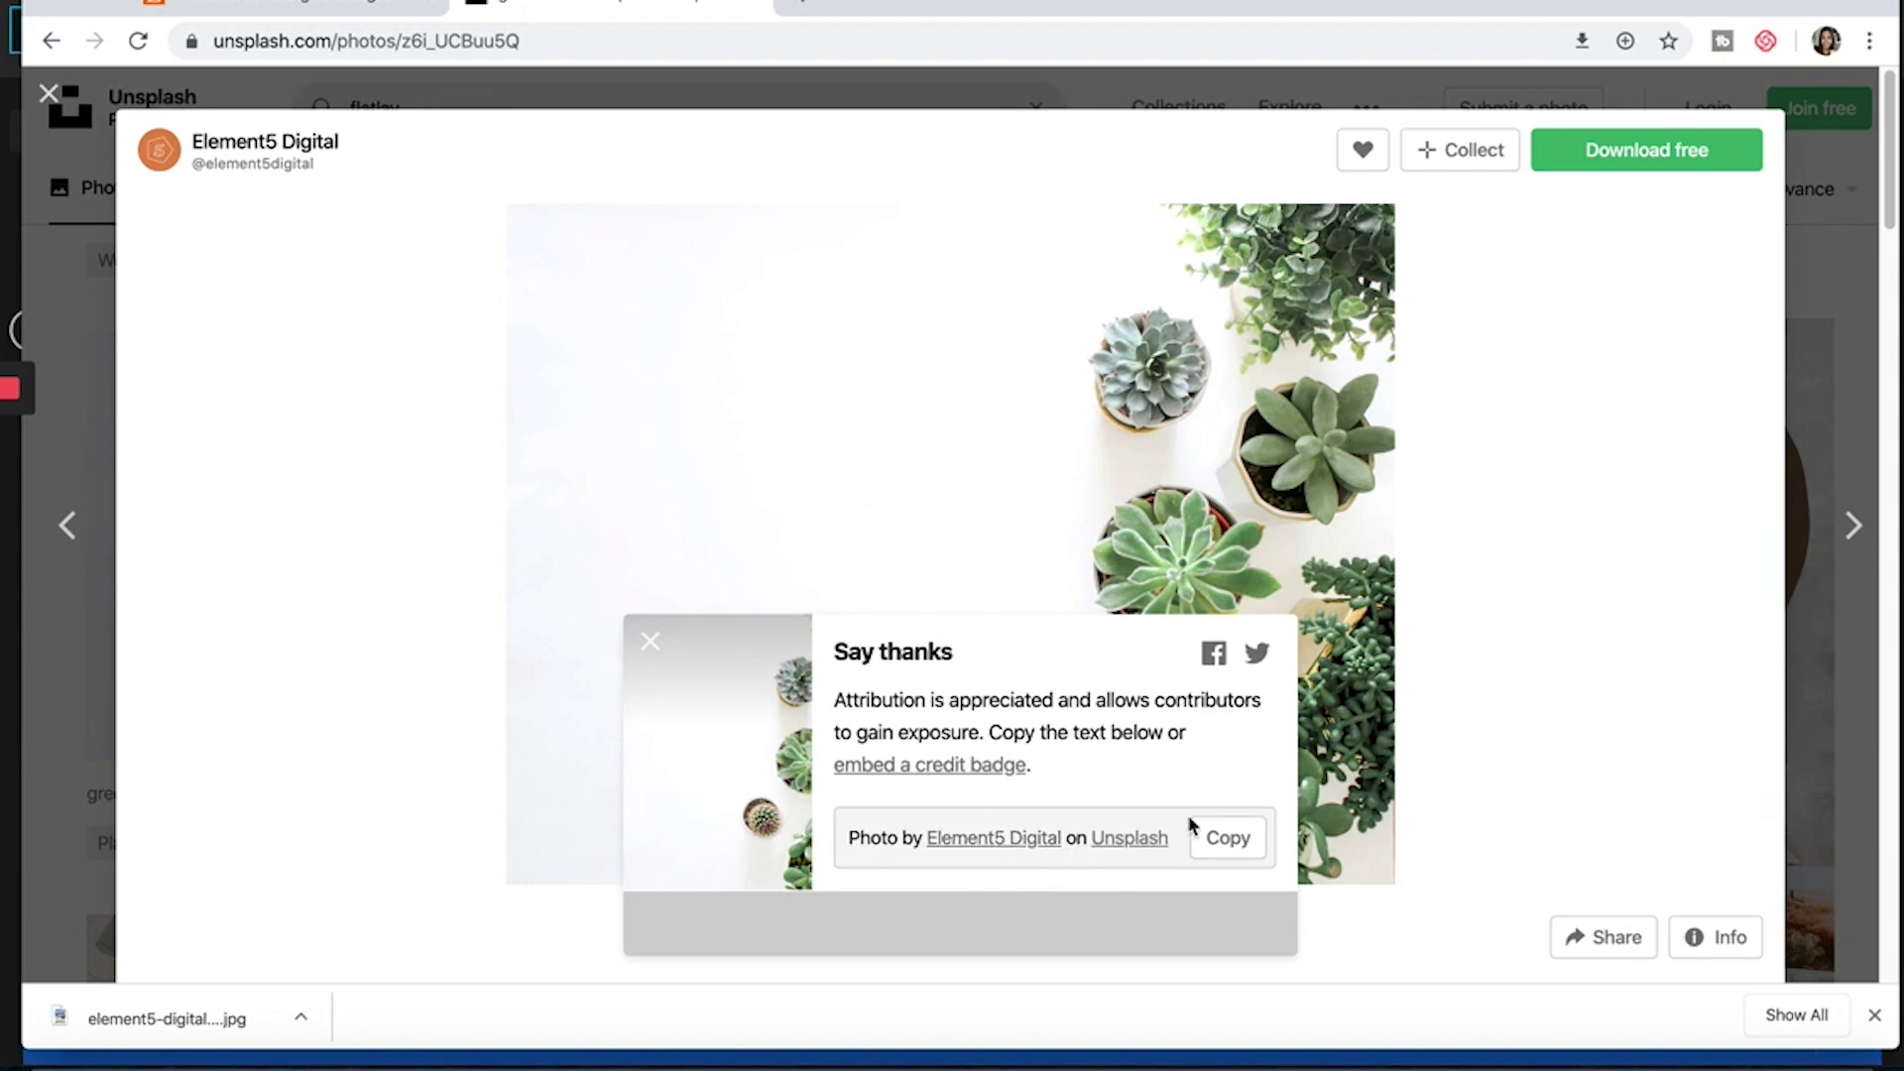
{"action": "left_click", "coordinate": [650, 643]}
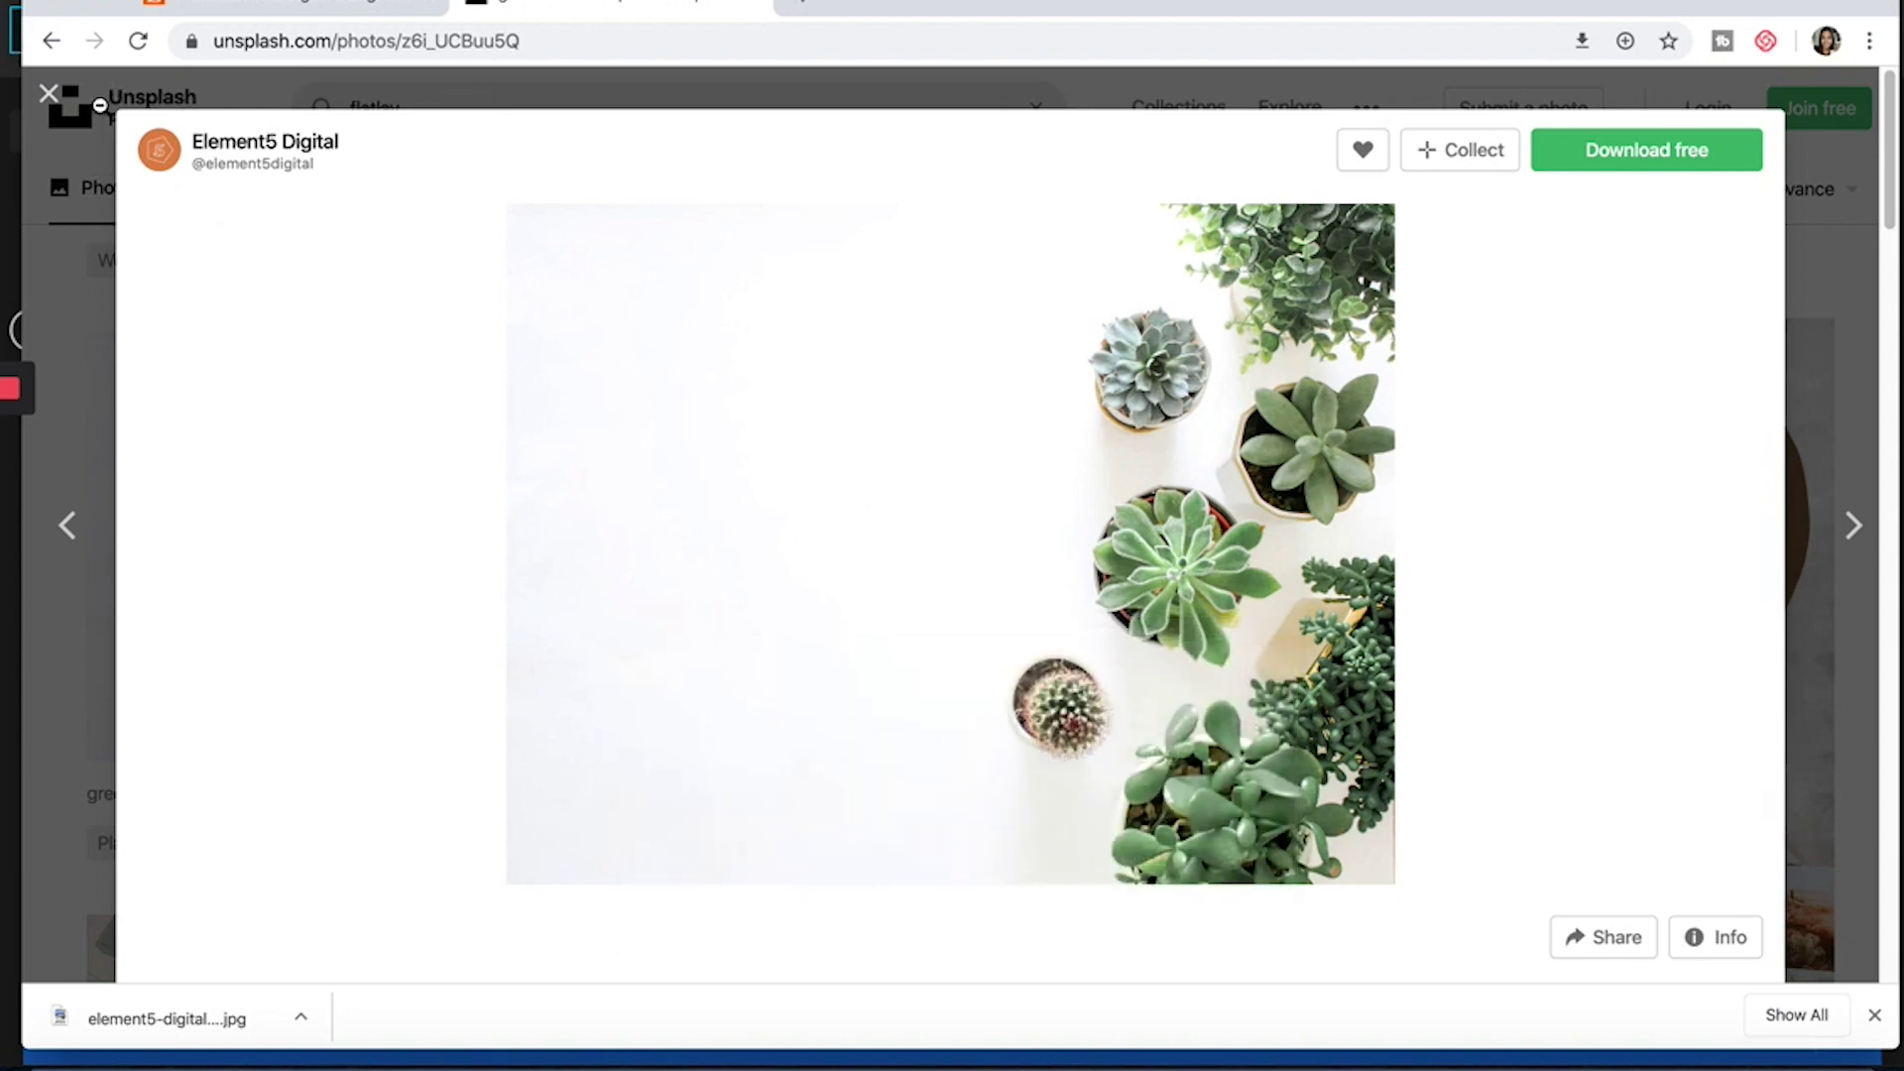
{"action": "left_click", "coordinate": [52, 98]}
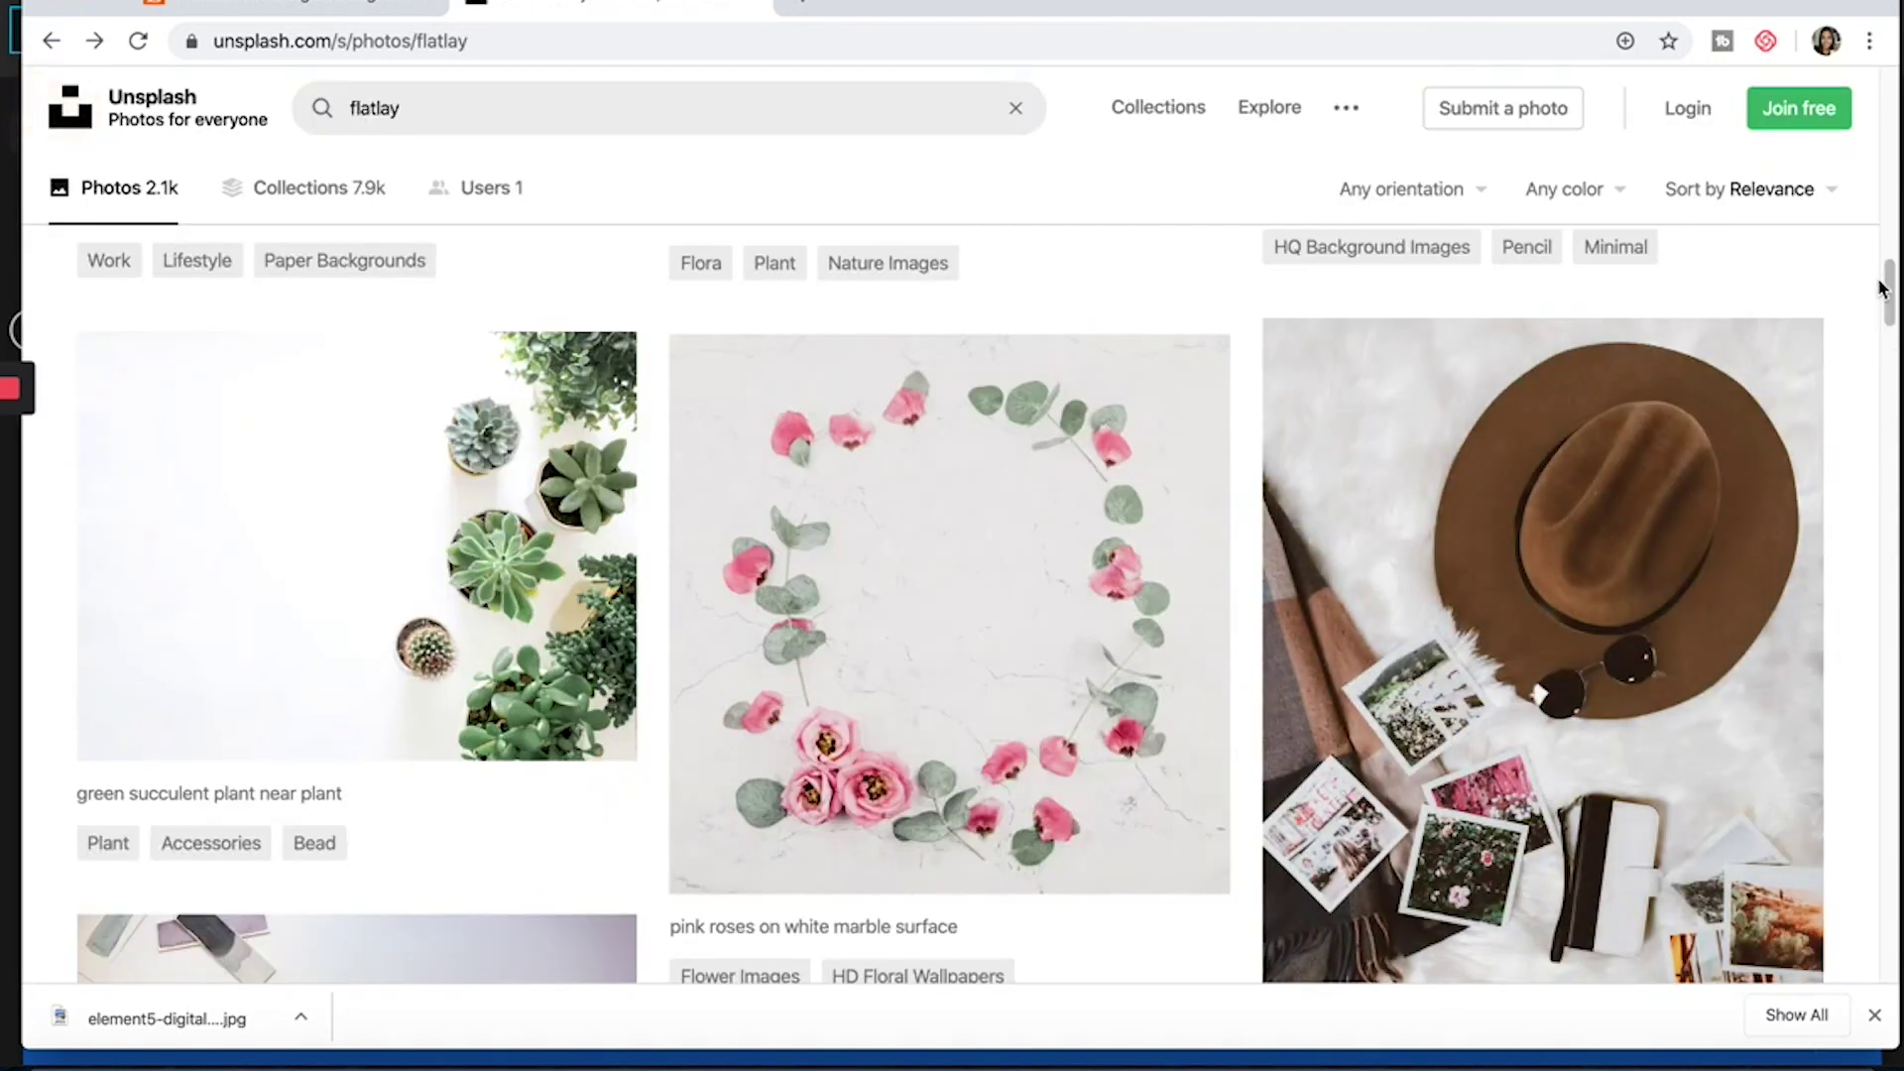
{"action": "mouse_move", "coordinate": [1887, 290]}
{"action": "left_mouse_down"}
{"action": "mouse_move", "coordinate": [1875, 496]}
{"action": "mouse_move", "coordinate": [1895, 561]}
{"action": "mouse_move", "coordinate": [1895, 540]}
{"action": "left_mouse_up"}
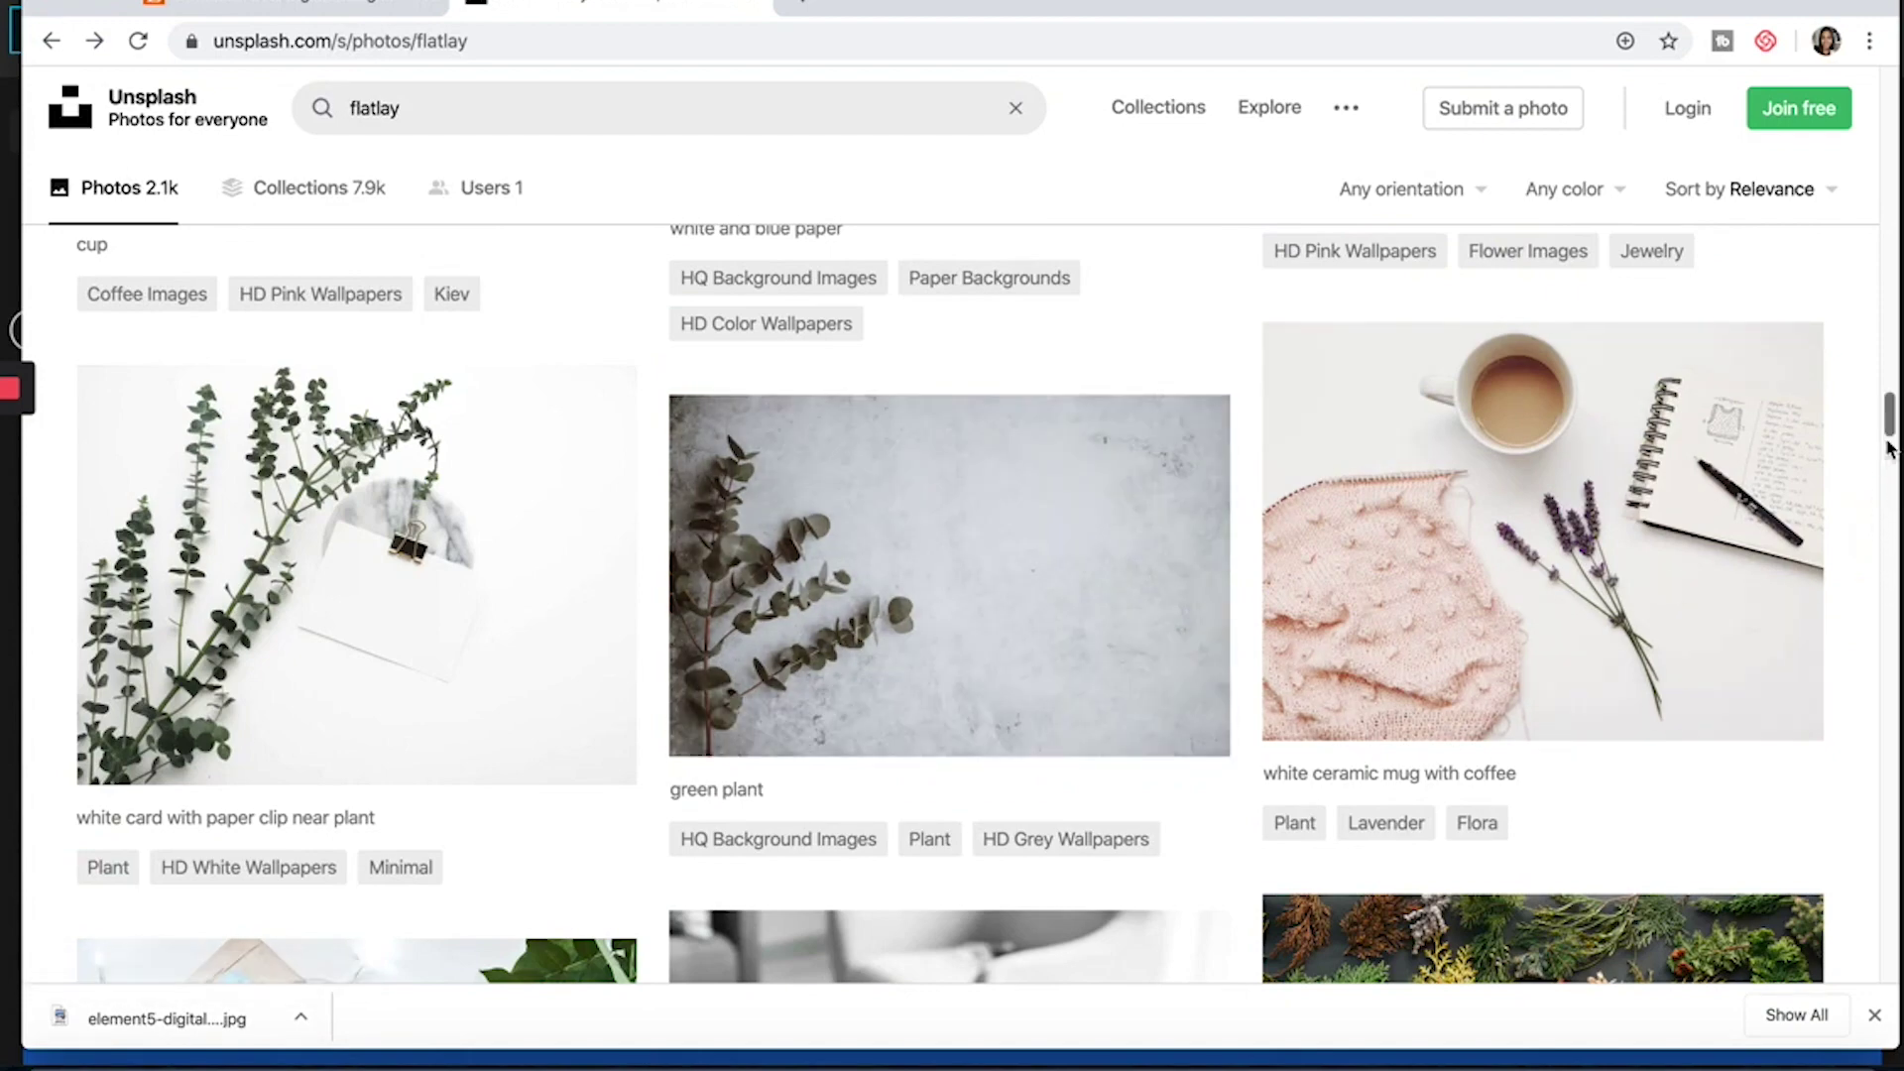
{"action": "left_click_drag", "start_coordinate": [1889, 427], "coordinate": [1870, 777]}
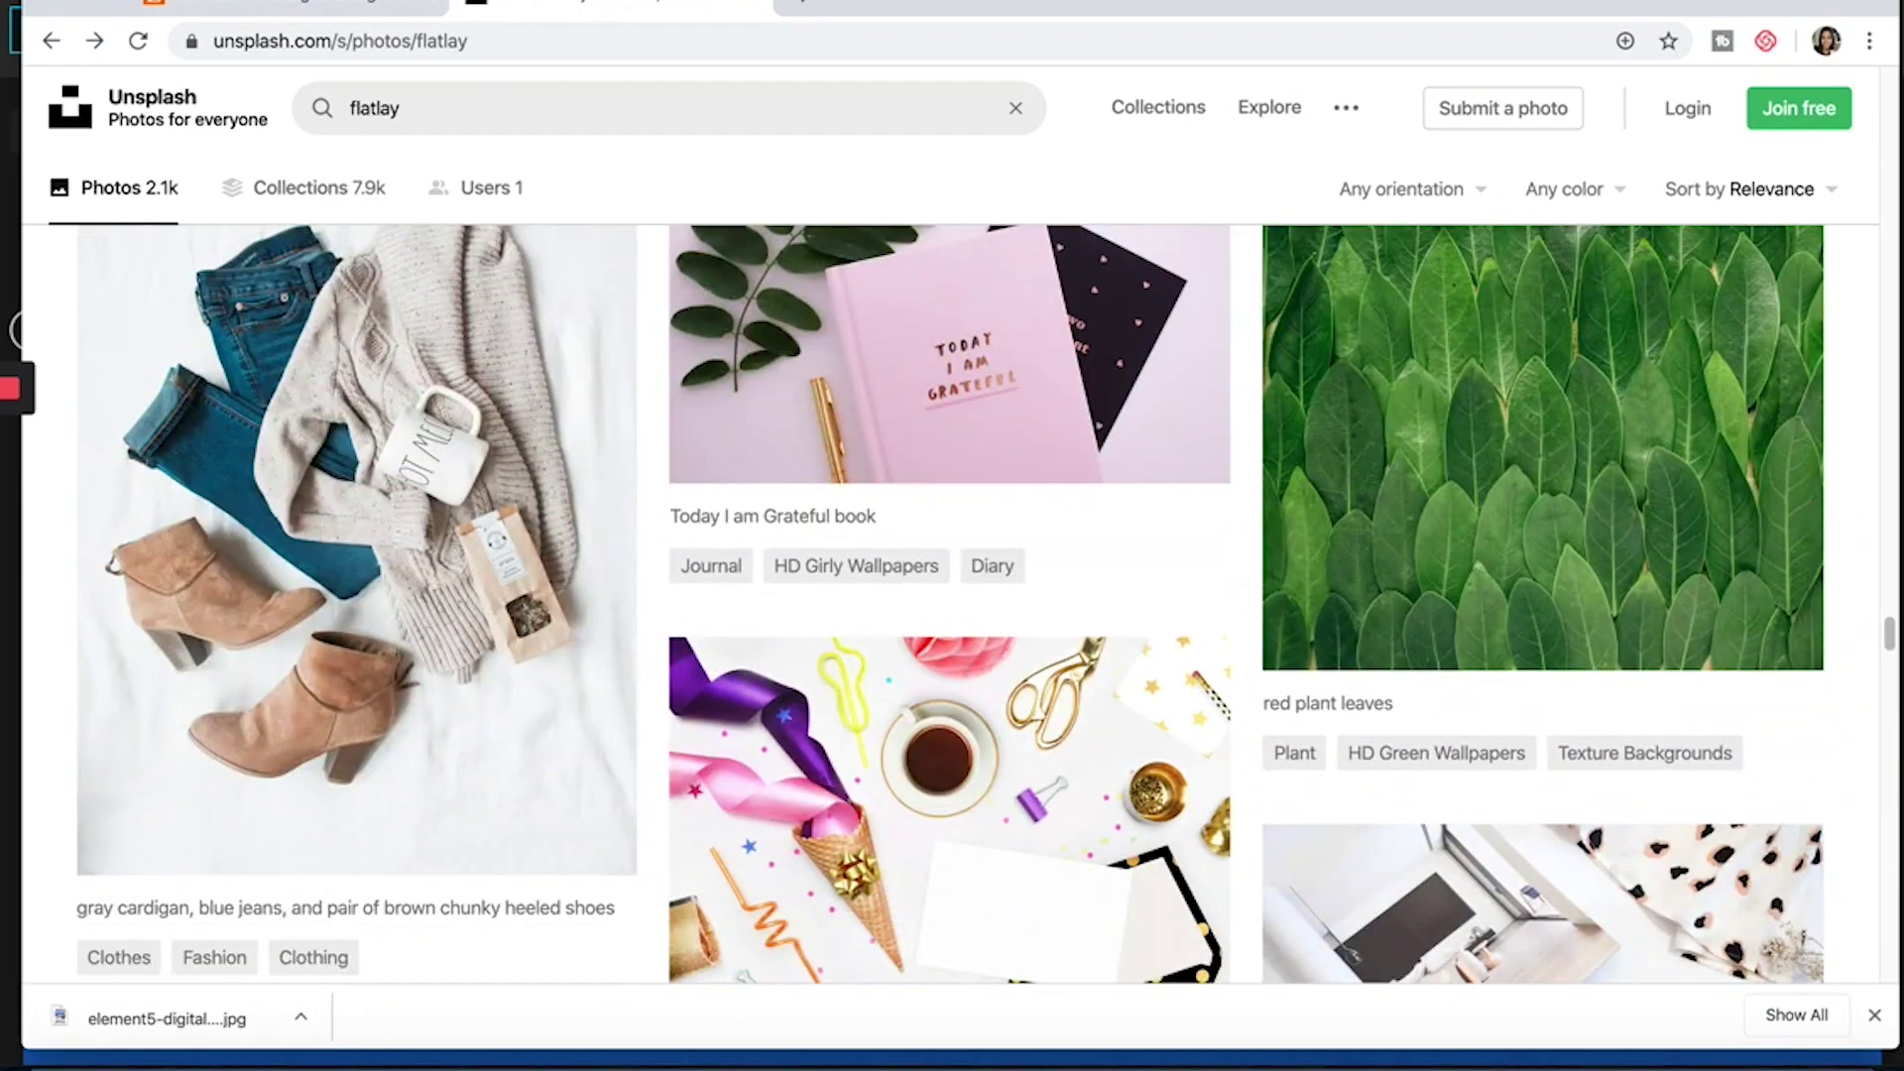
Return to Photoshop and open the downloaded element5-digital succulent photo from the Downloads folder
{"action": "left_click", "coordinate": [79, 3]}
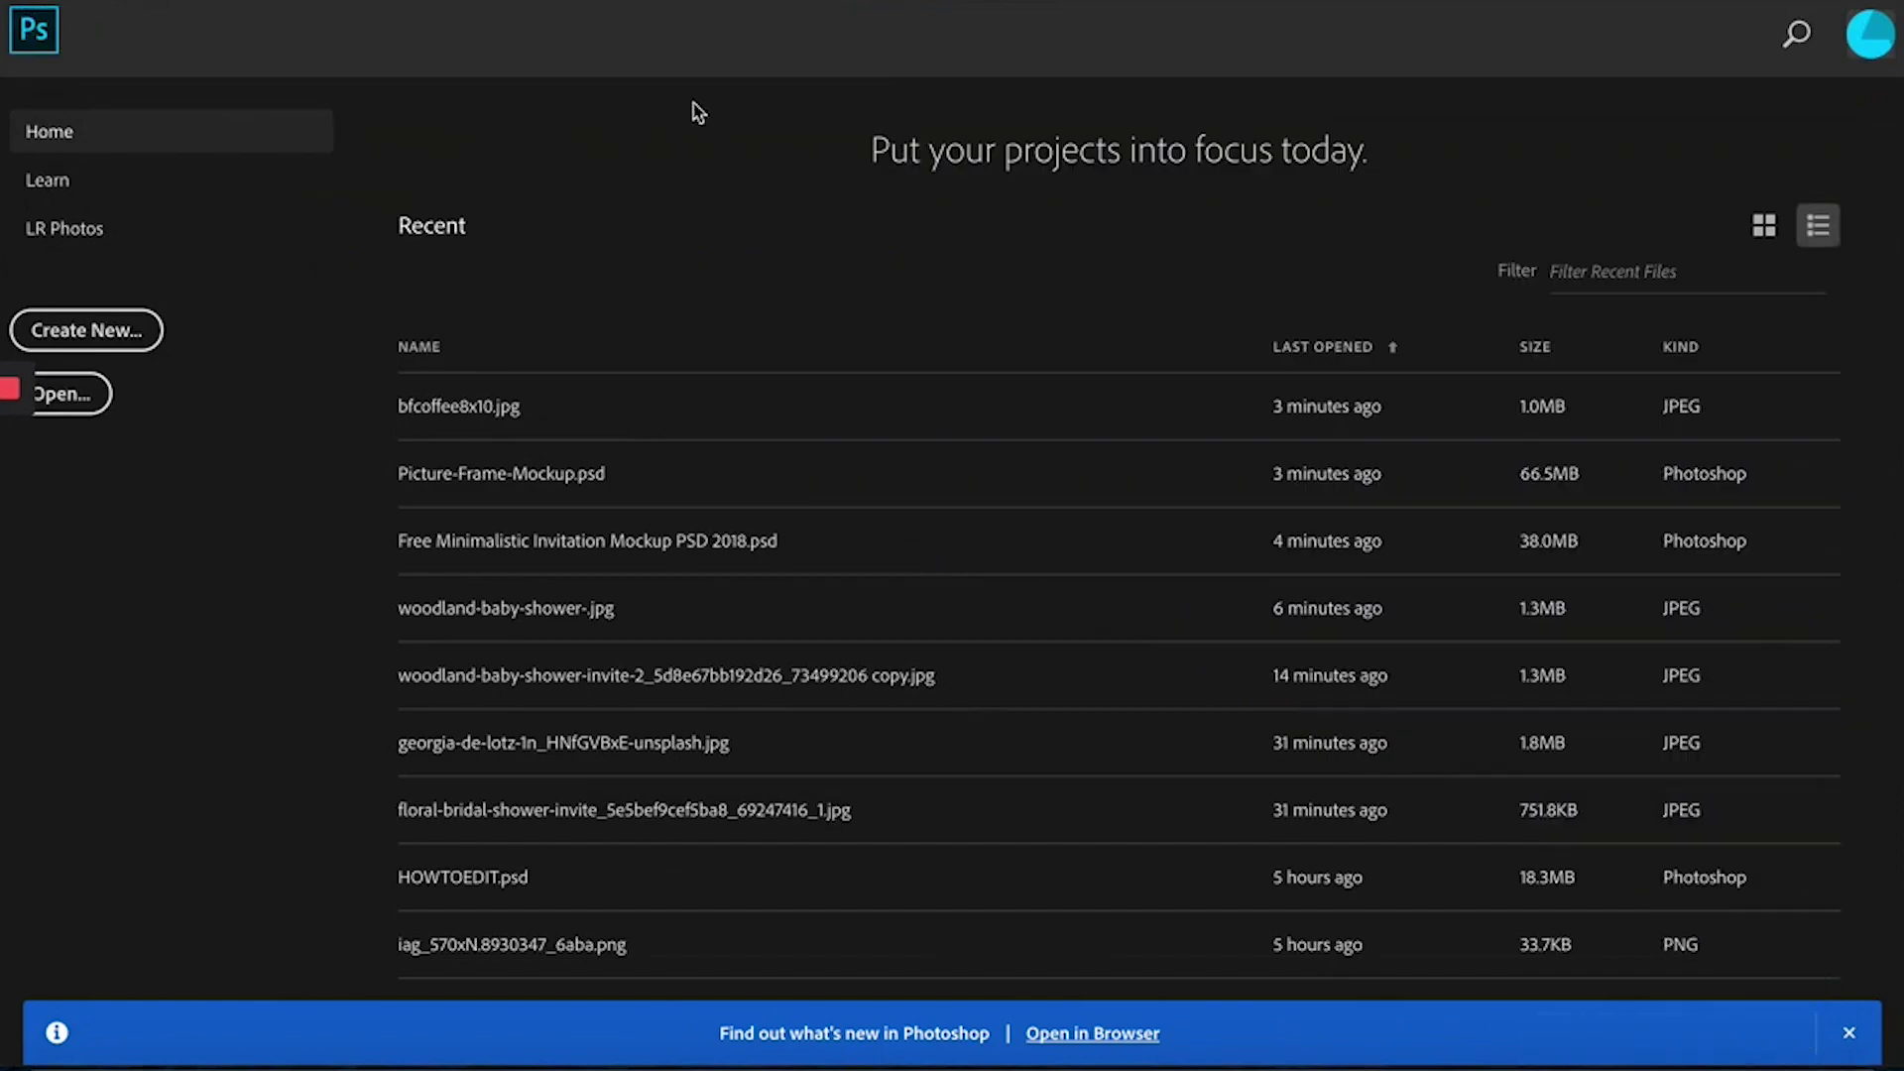
{"action": "left_click", "coordinate": [223, 0]}
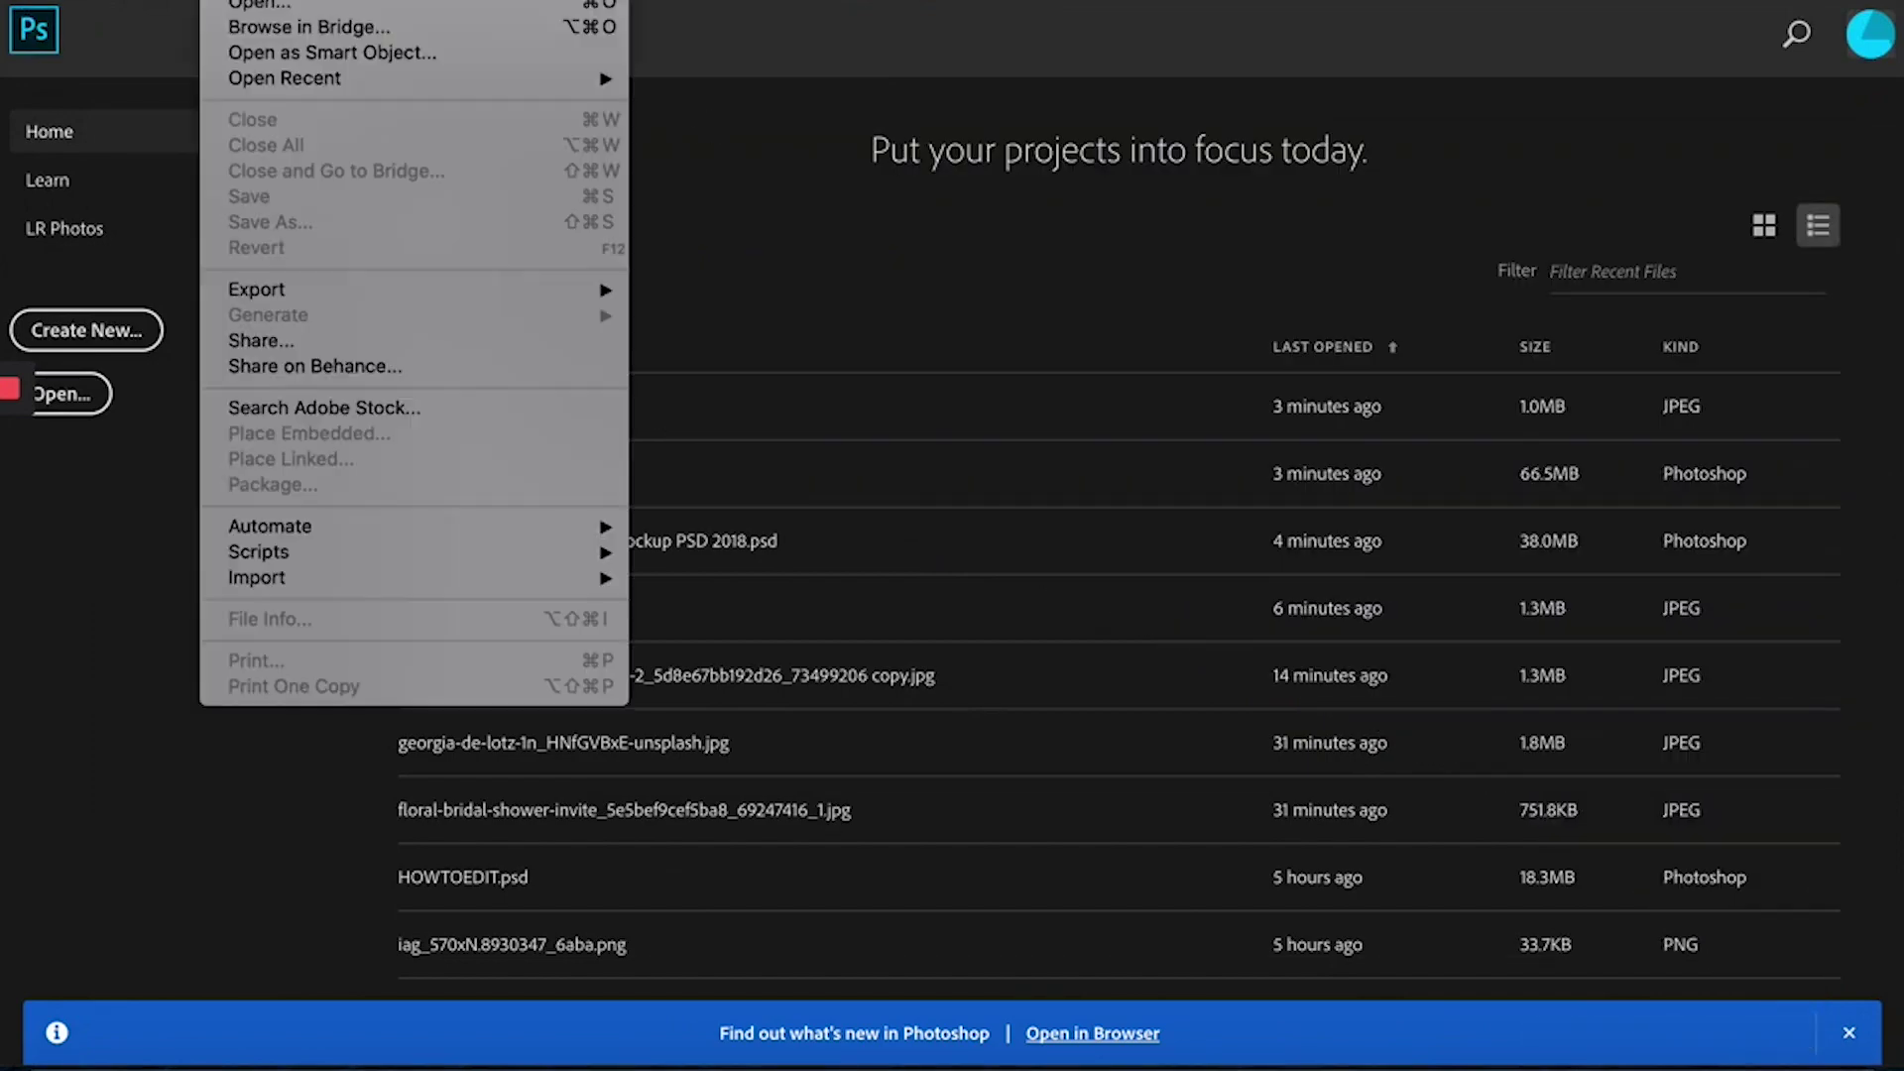
{"action": "left_click", "coordinate": [319, 8]}
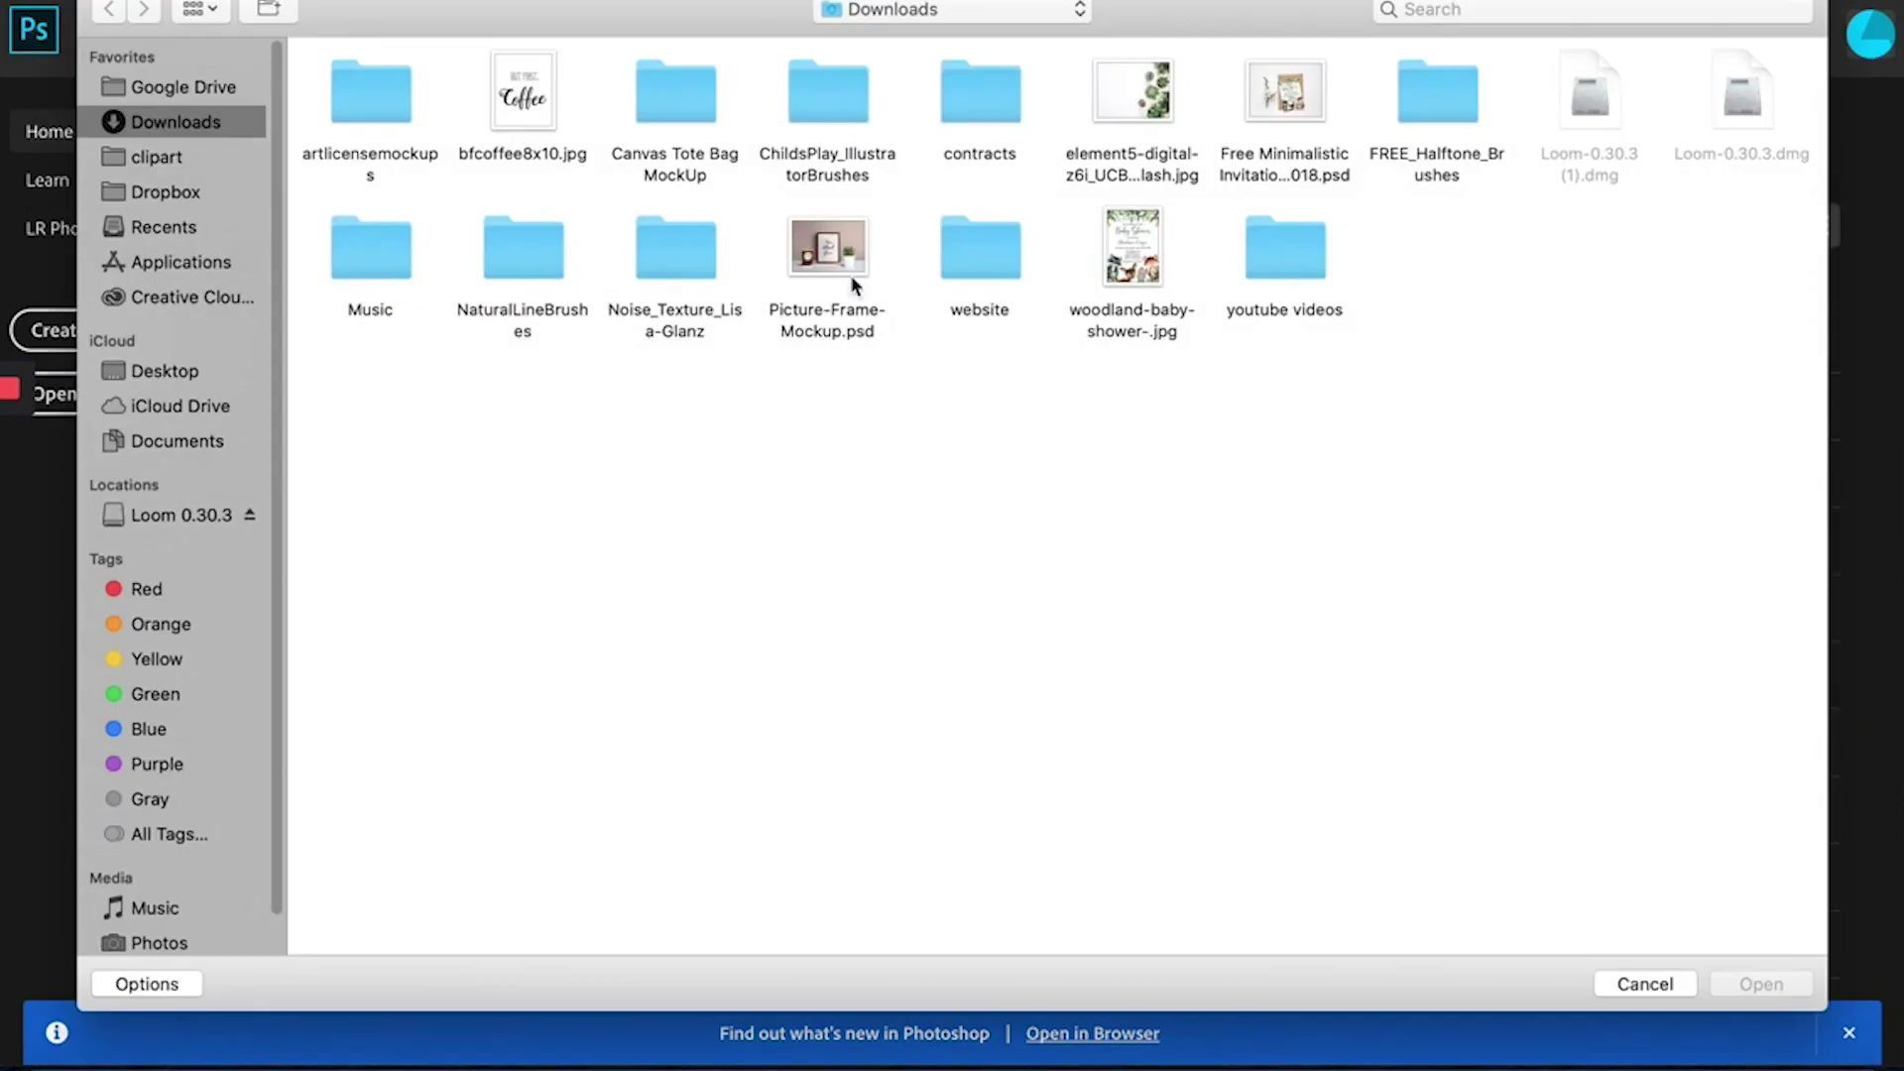
{"action": "left_click", "coordinate": [1136, 112]}
{"action": "left_click", "coordinate": [1768, 984]}
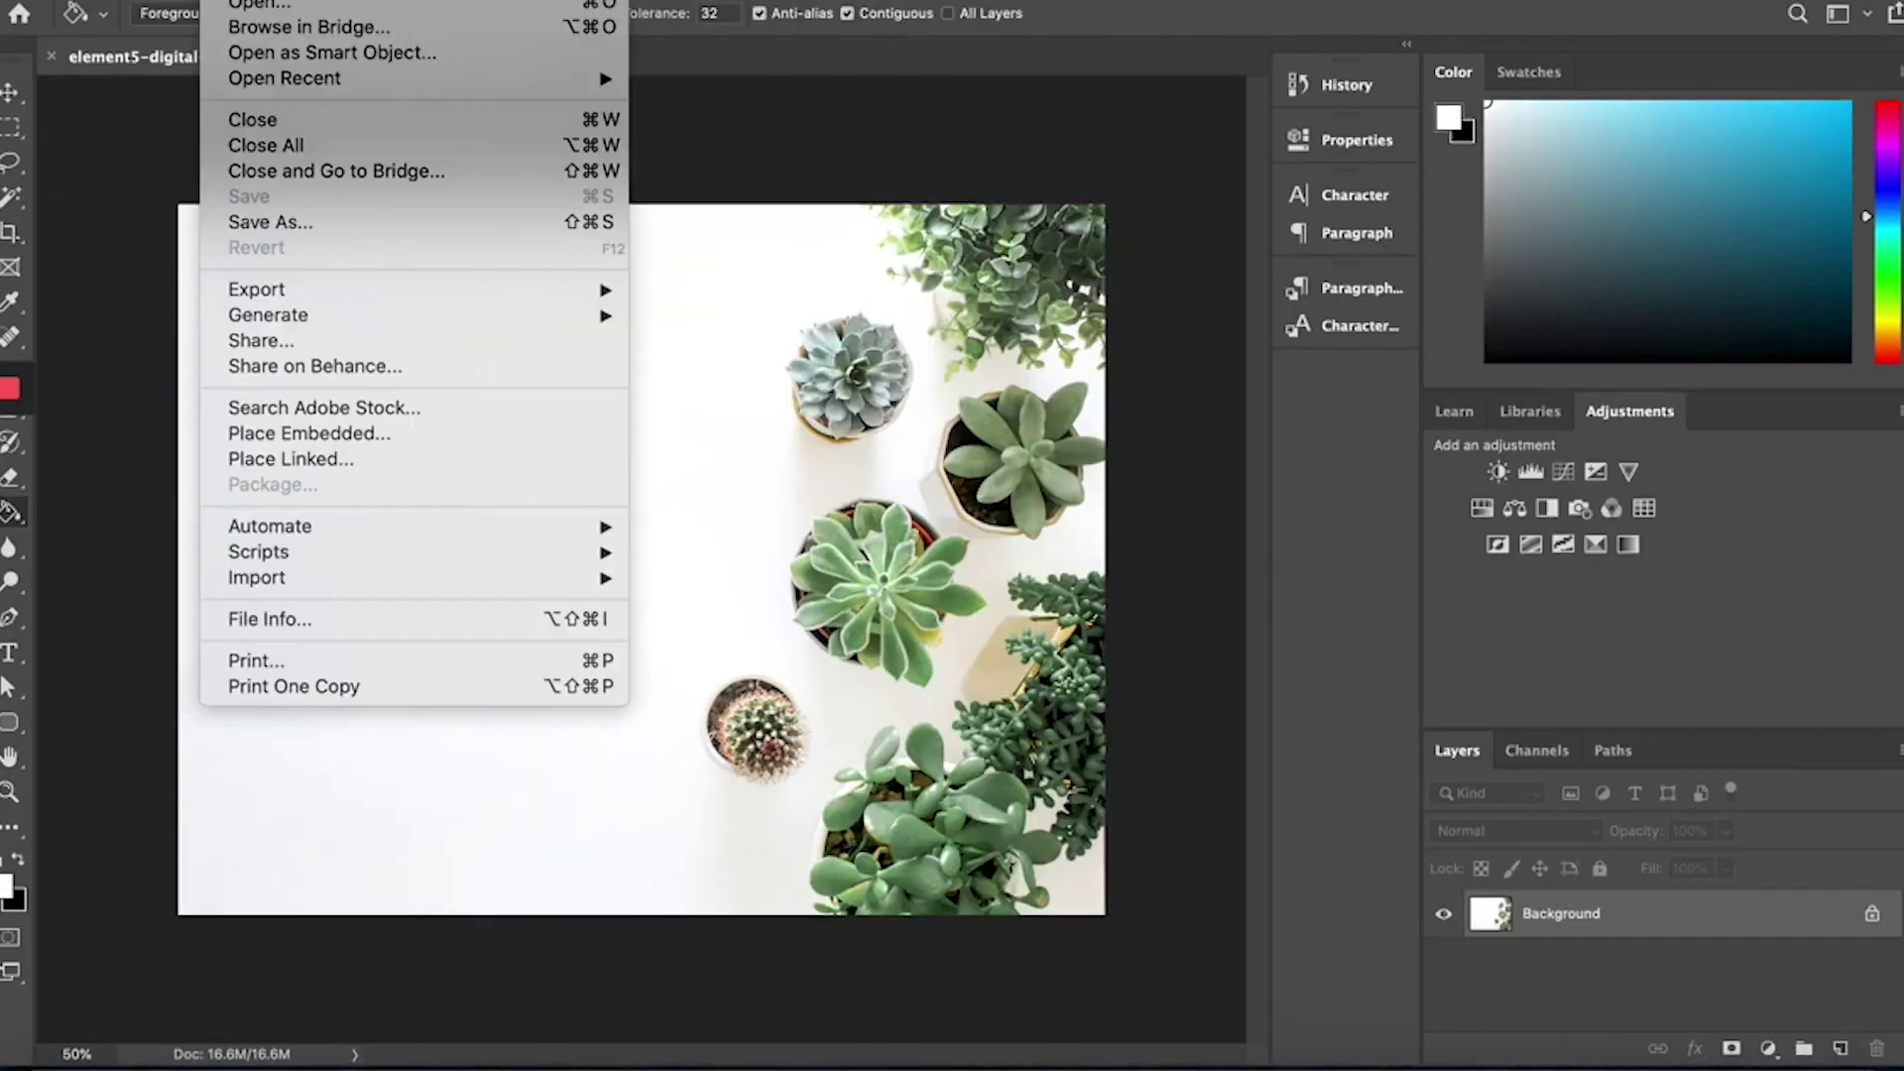
Open woodland-baby-shower-.jpg from the Downloads folder as a second document
{"action": "left_click", "coordinate": [224, 0]}
{"action": "key", "text": "Return"}
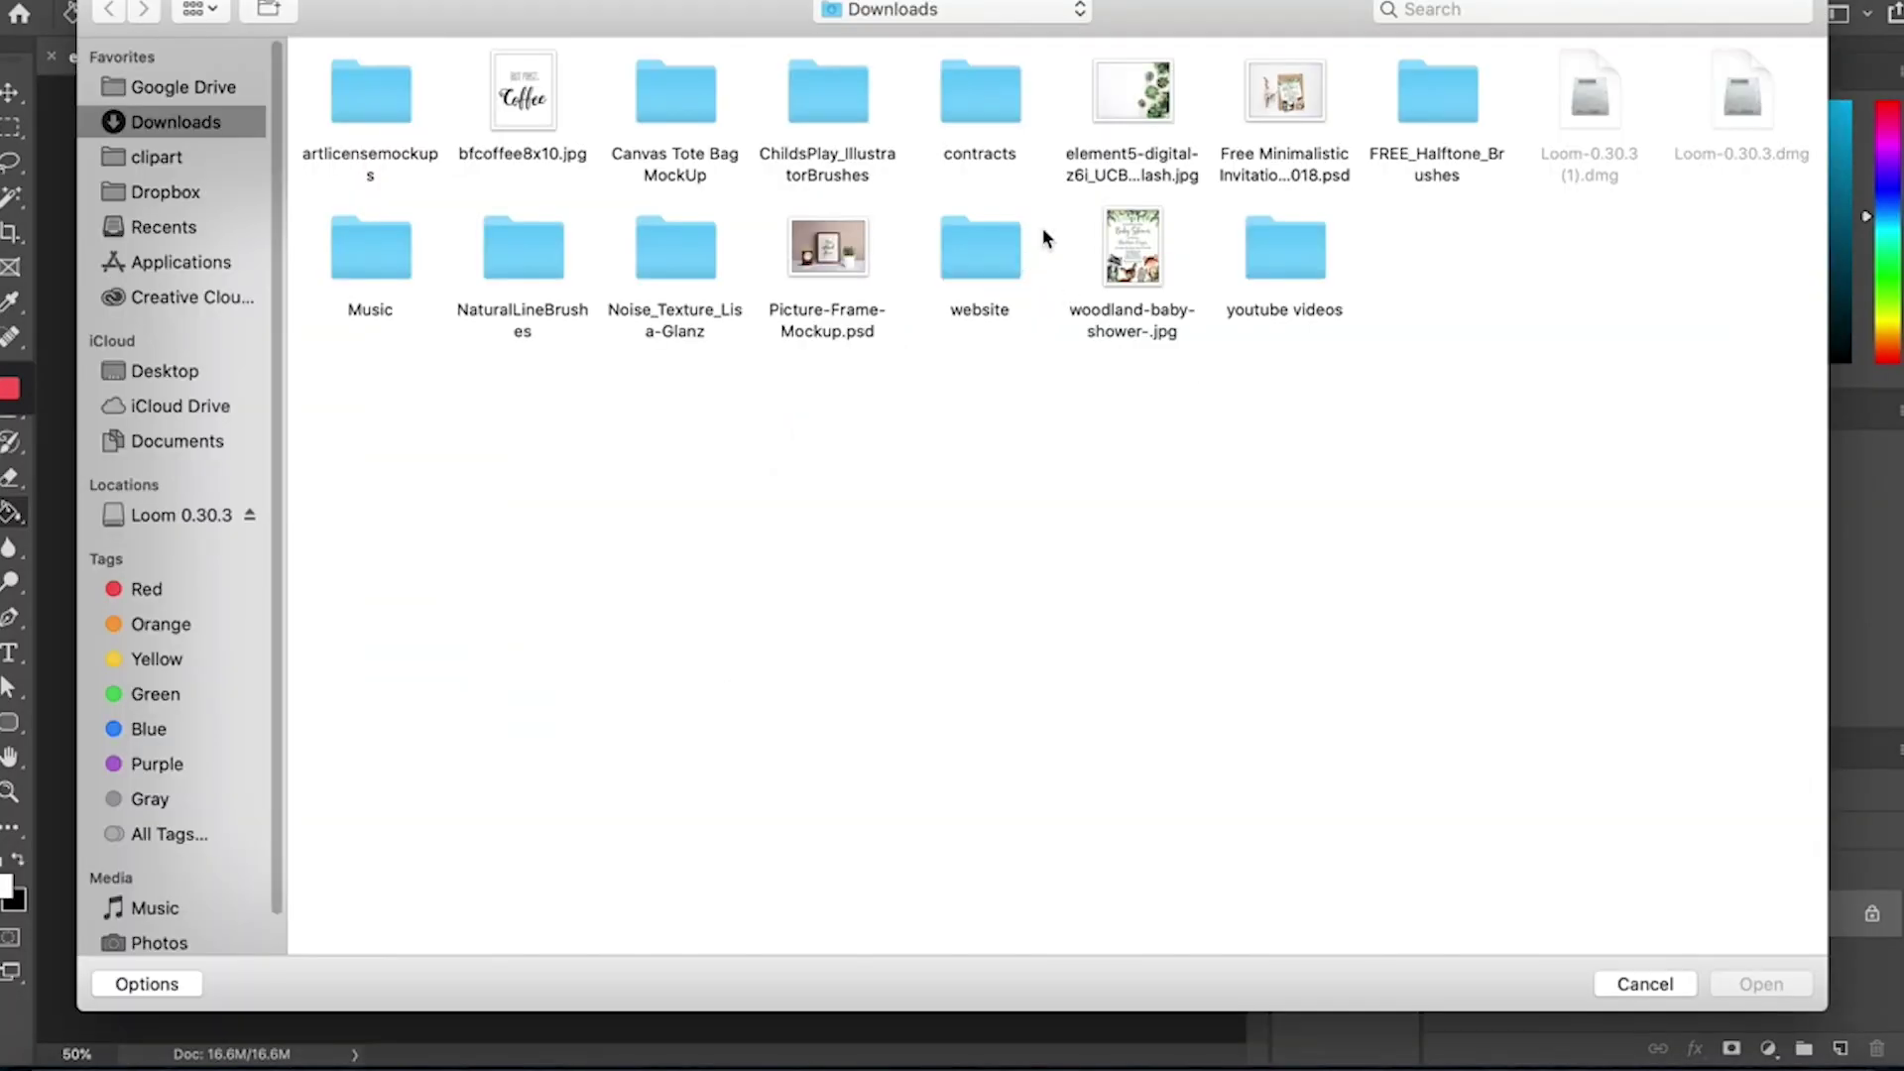
{"action": "left_click", "coordinate": [1121, 243]}
{"action": "left_click", "coordinate": [1760, 984]}
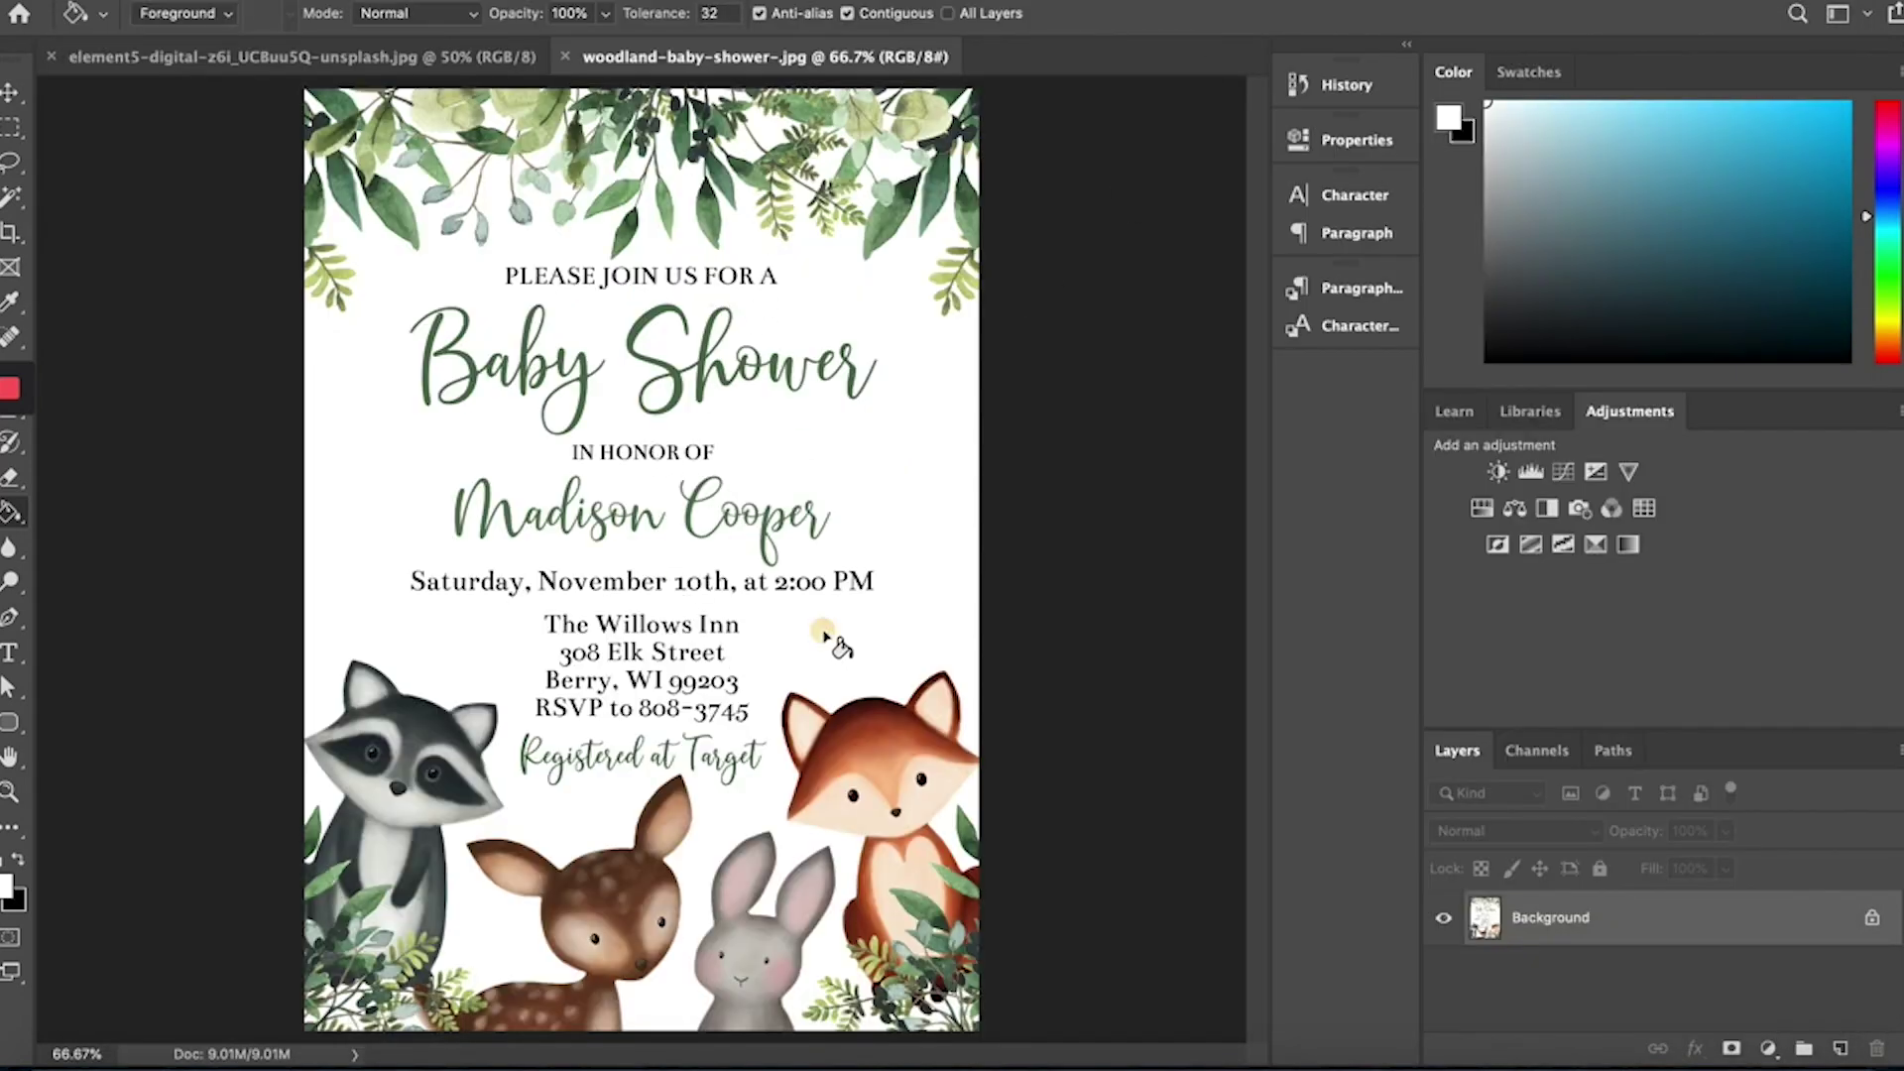
{"action": "left_click", "coordinate": [762, 582]}
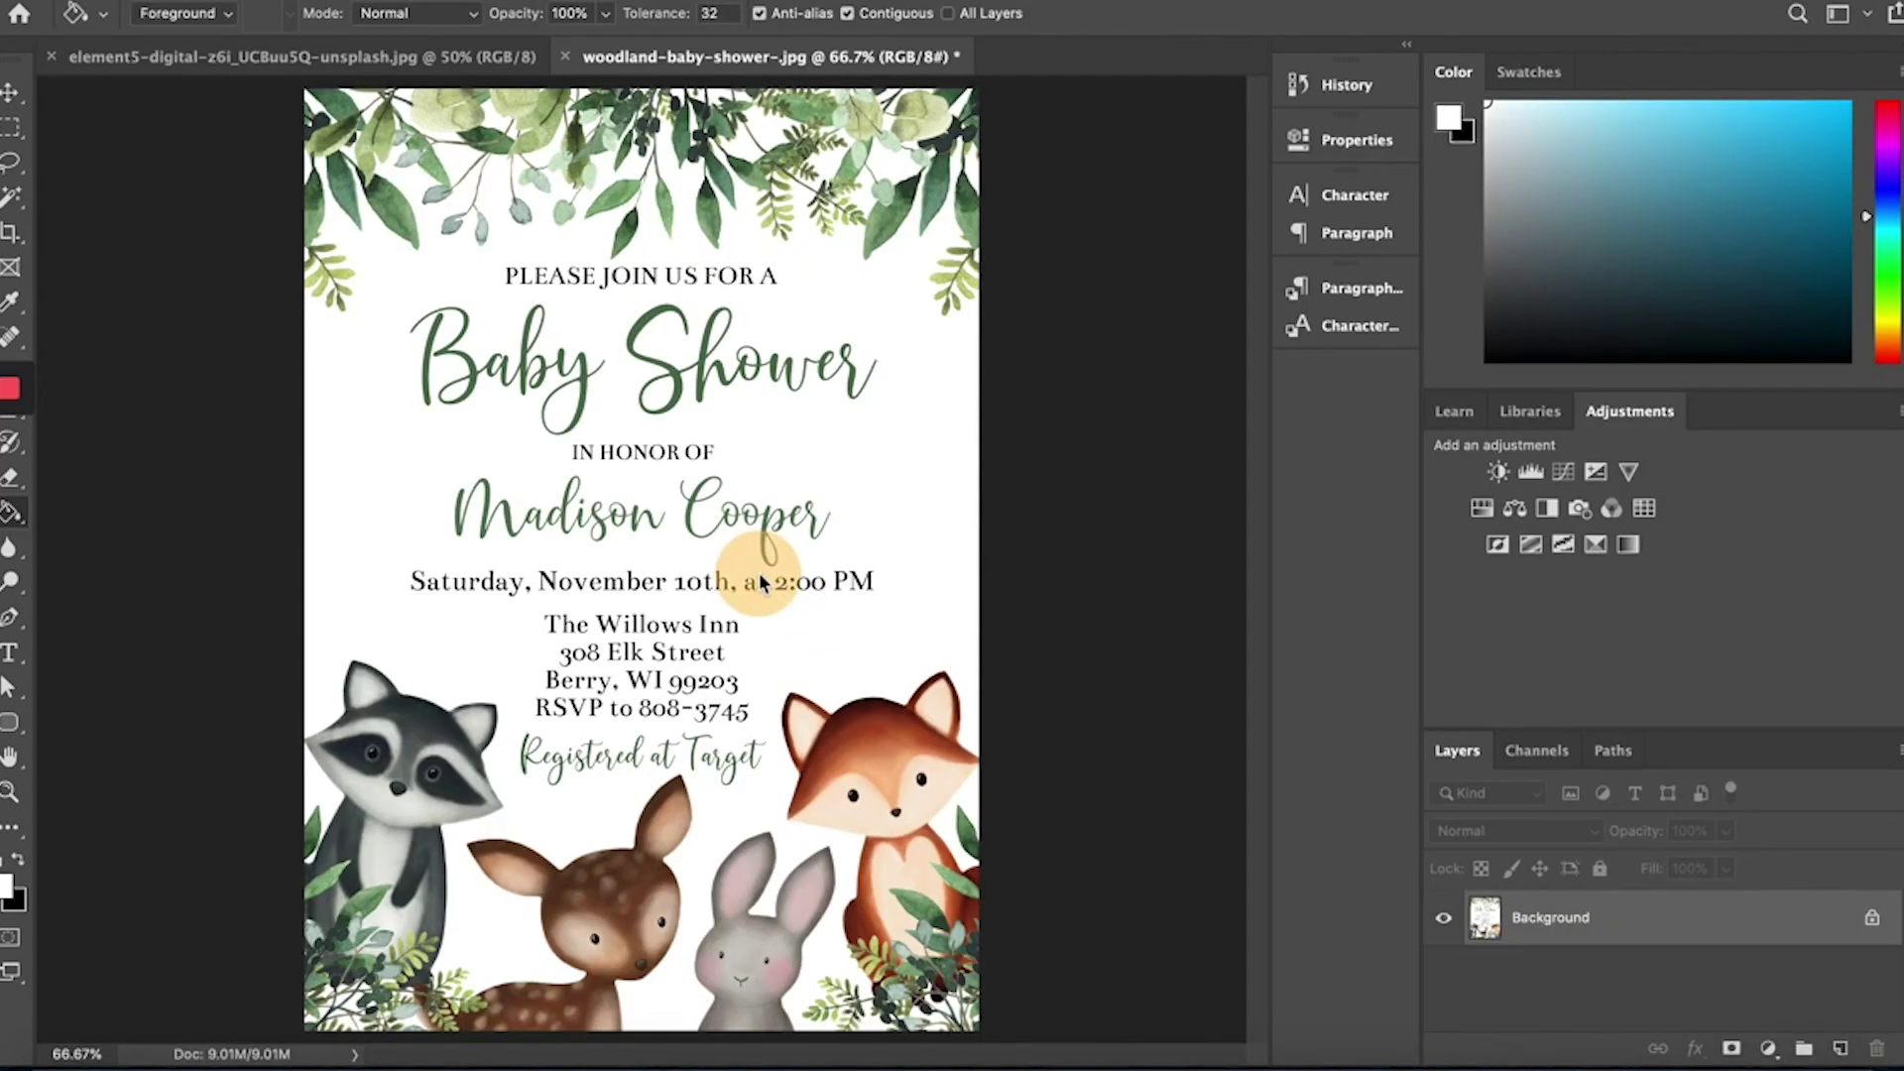
Copy the baby shower invitation into the succulent photo document as a new layer using the Move tool
{"action": "left_click", "coordinate": [9, 92]}
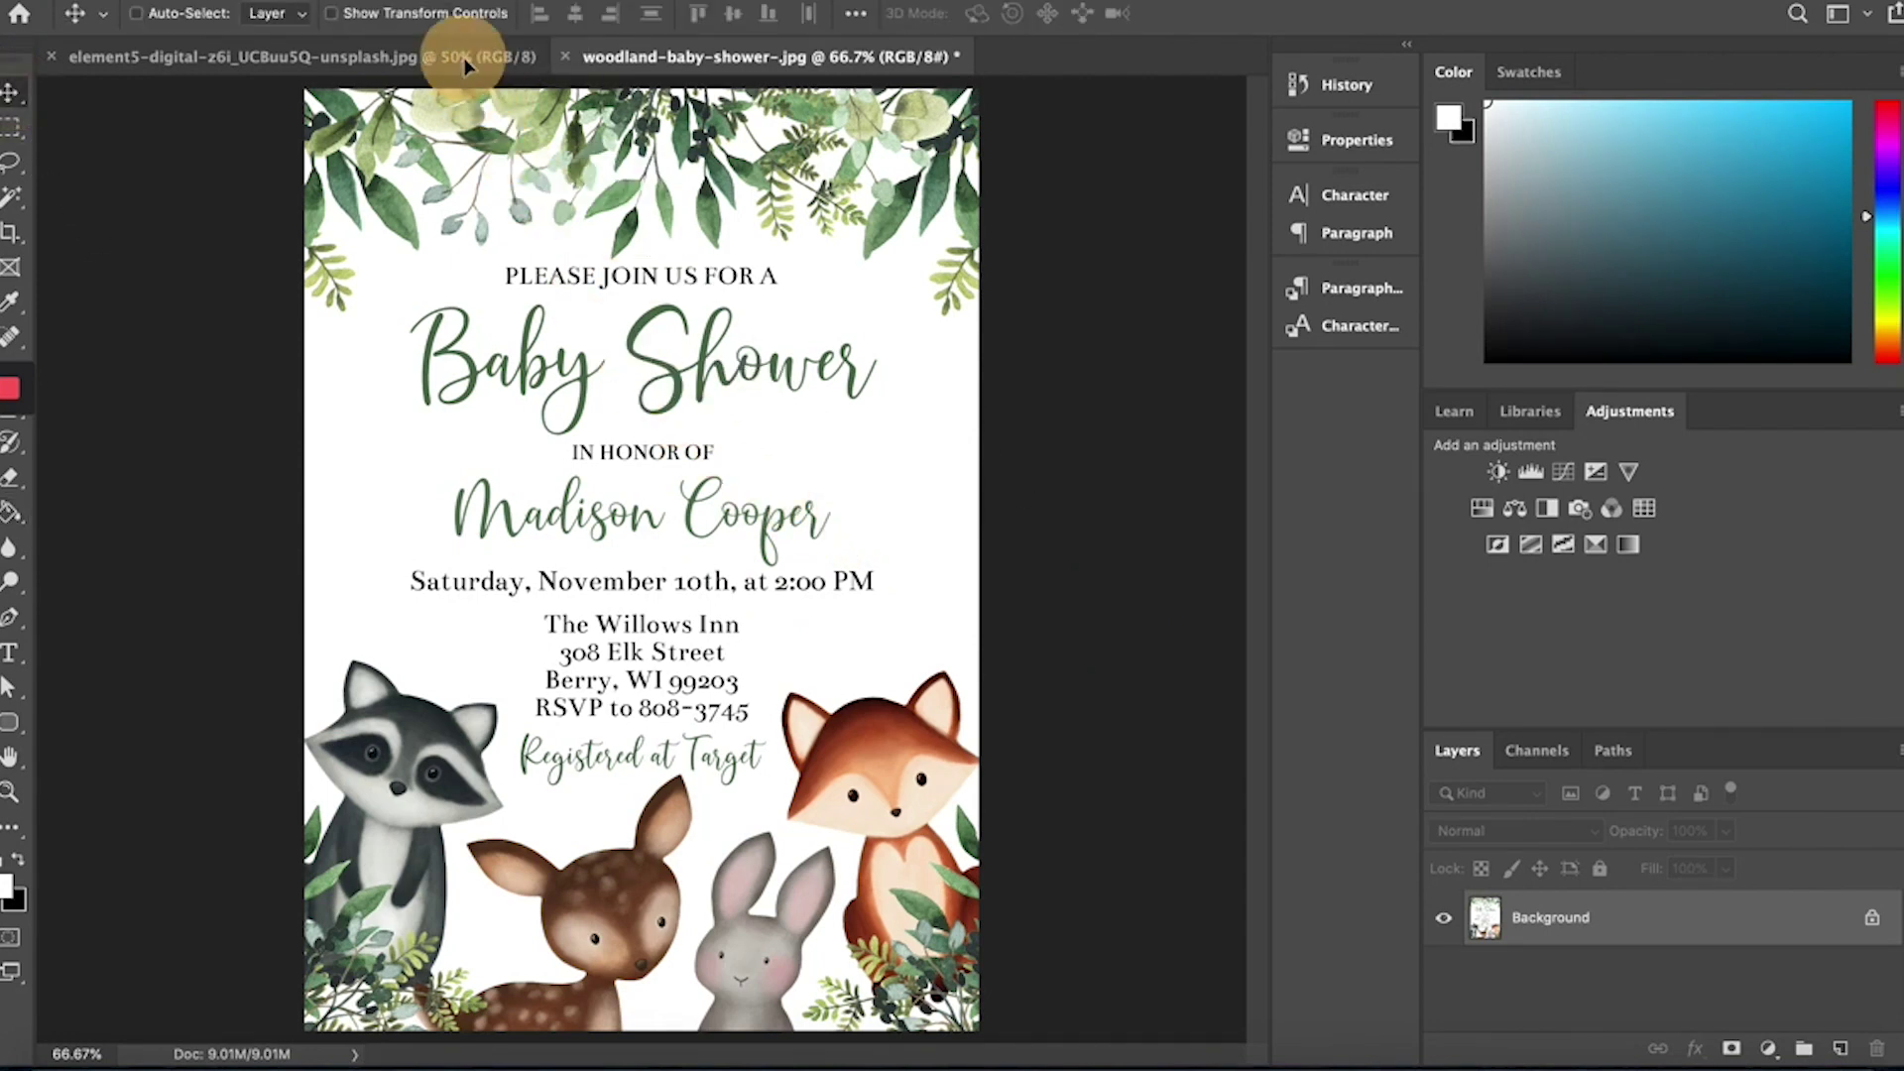
{"action": "left_click", "coordinate": [414, 61]}
{"action": "left_click_drag", "start_coordinate": [415, 64], "coordinate": [504, 554]}
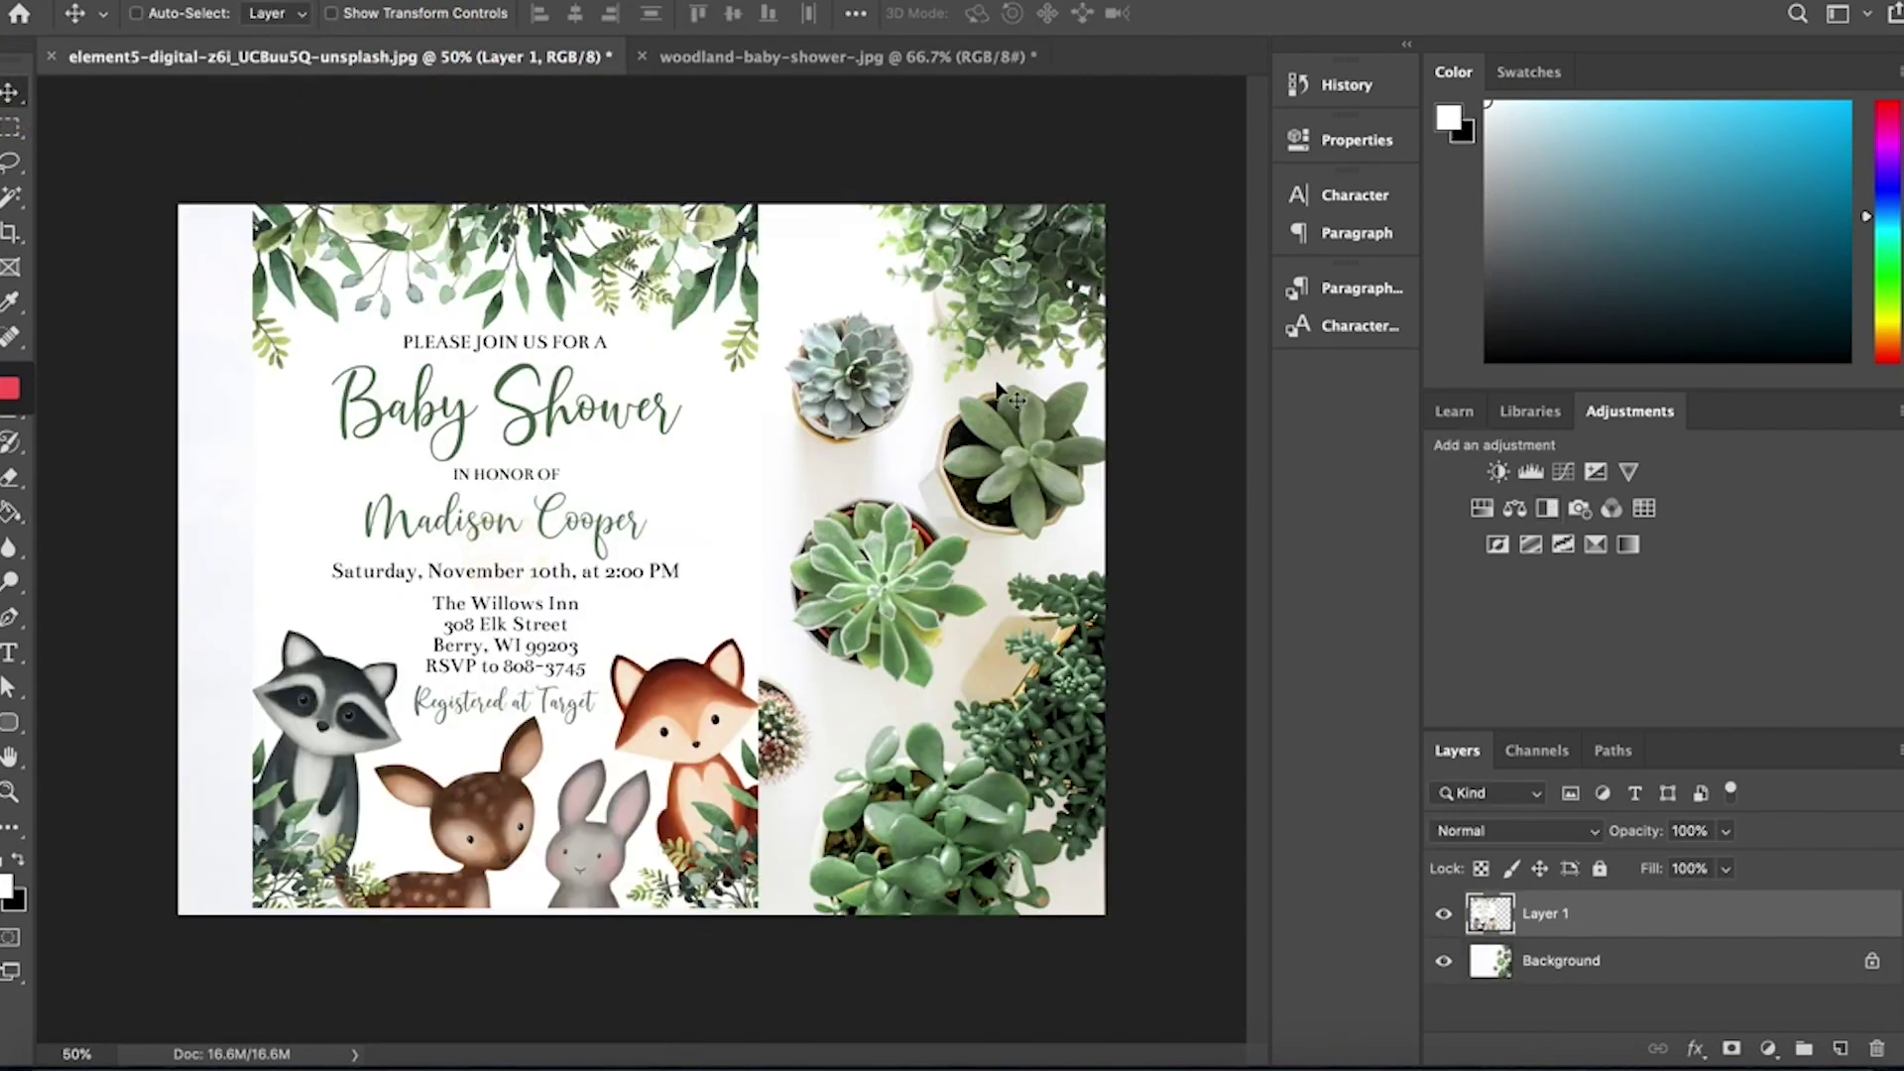
Scale down the invitation layer with Free Transform so it fits in the photo's empty white area beside the plants
{"action": "left_click", "coordinate": [282, 2]}
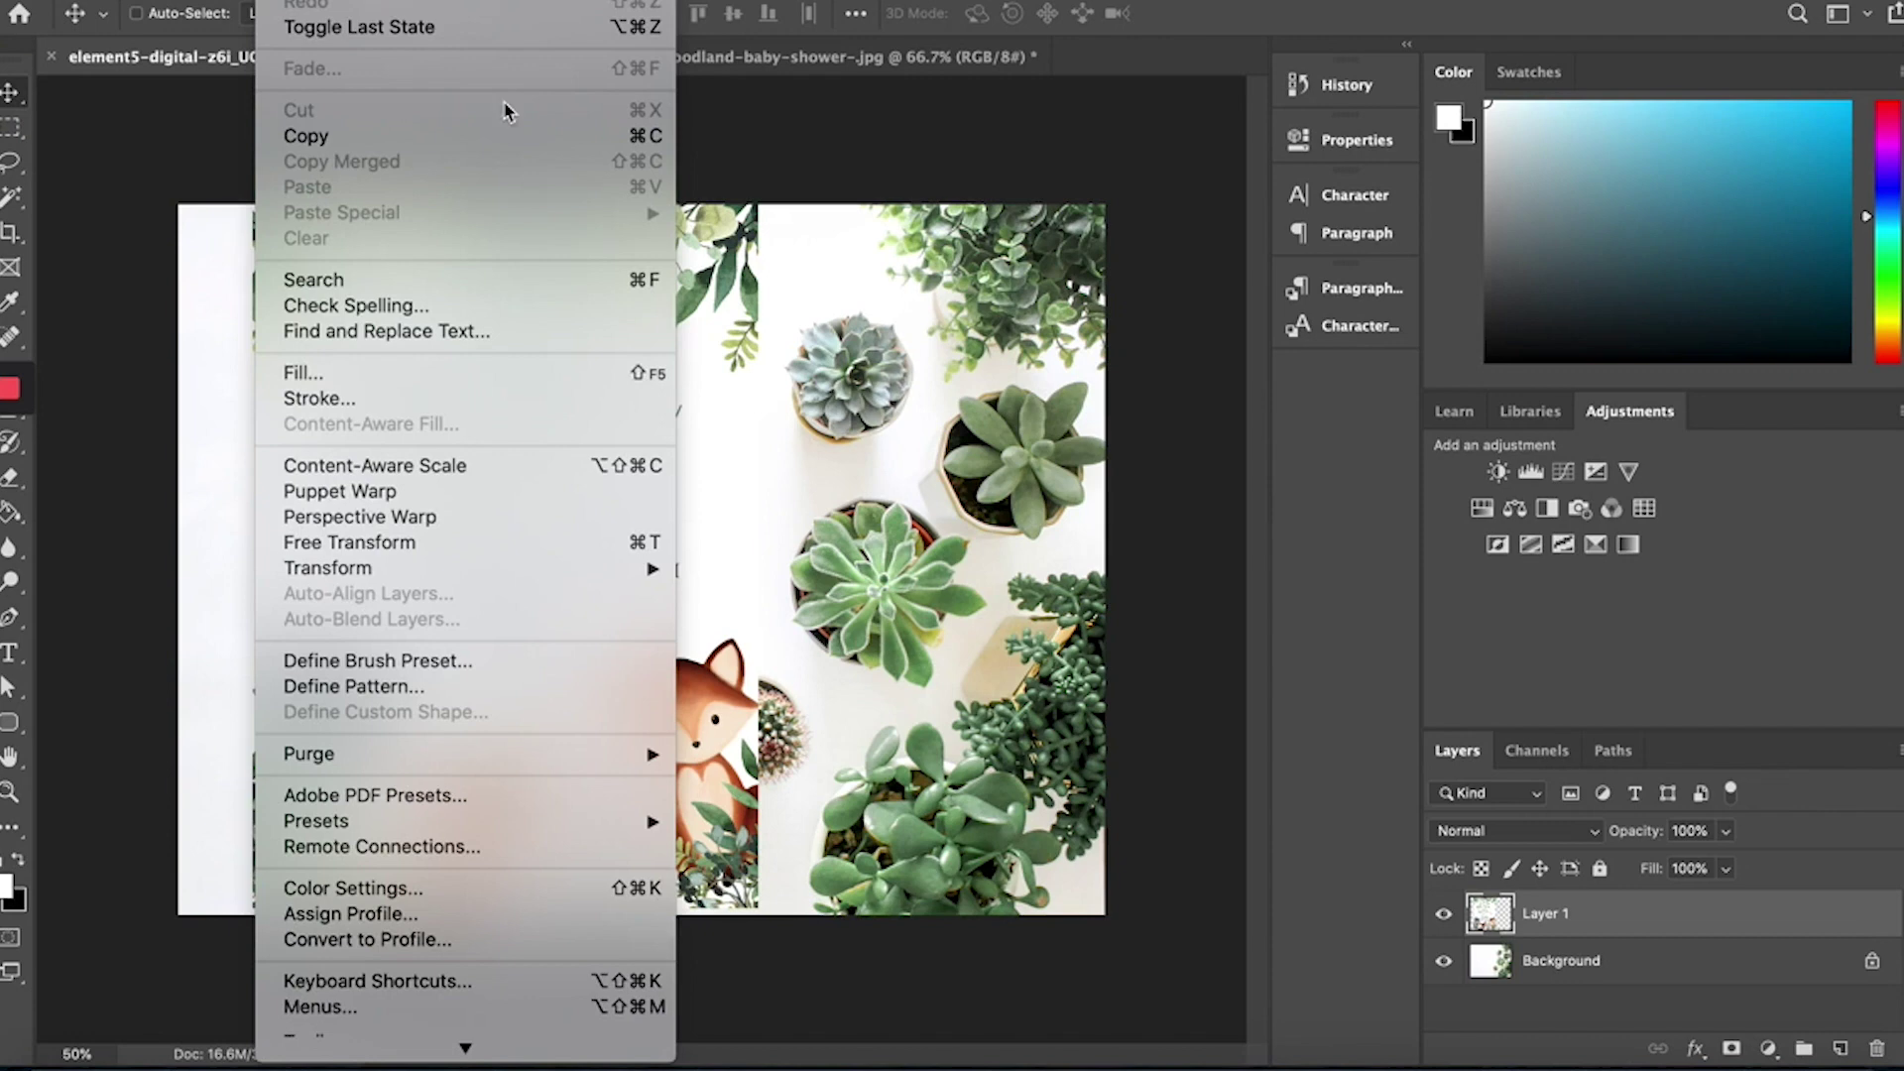
{"action": "left_click", "coordinate": [484, 544]}
{"action": "left_click_drag", "start_coordinate": [683, 204], "coordinate": [565, 472]}
{"action": "key", "text": "Return"}
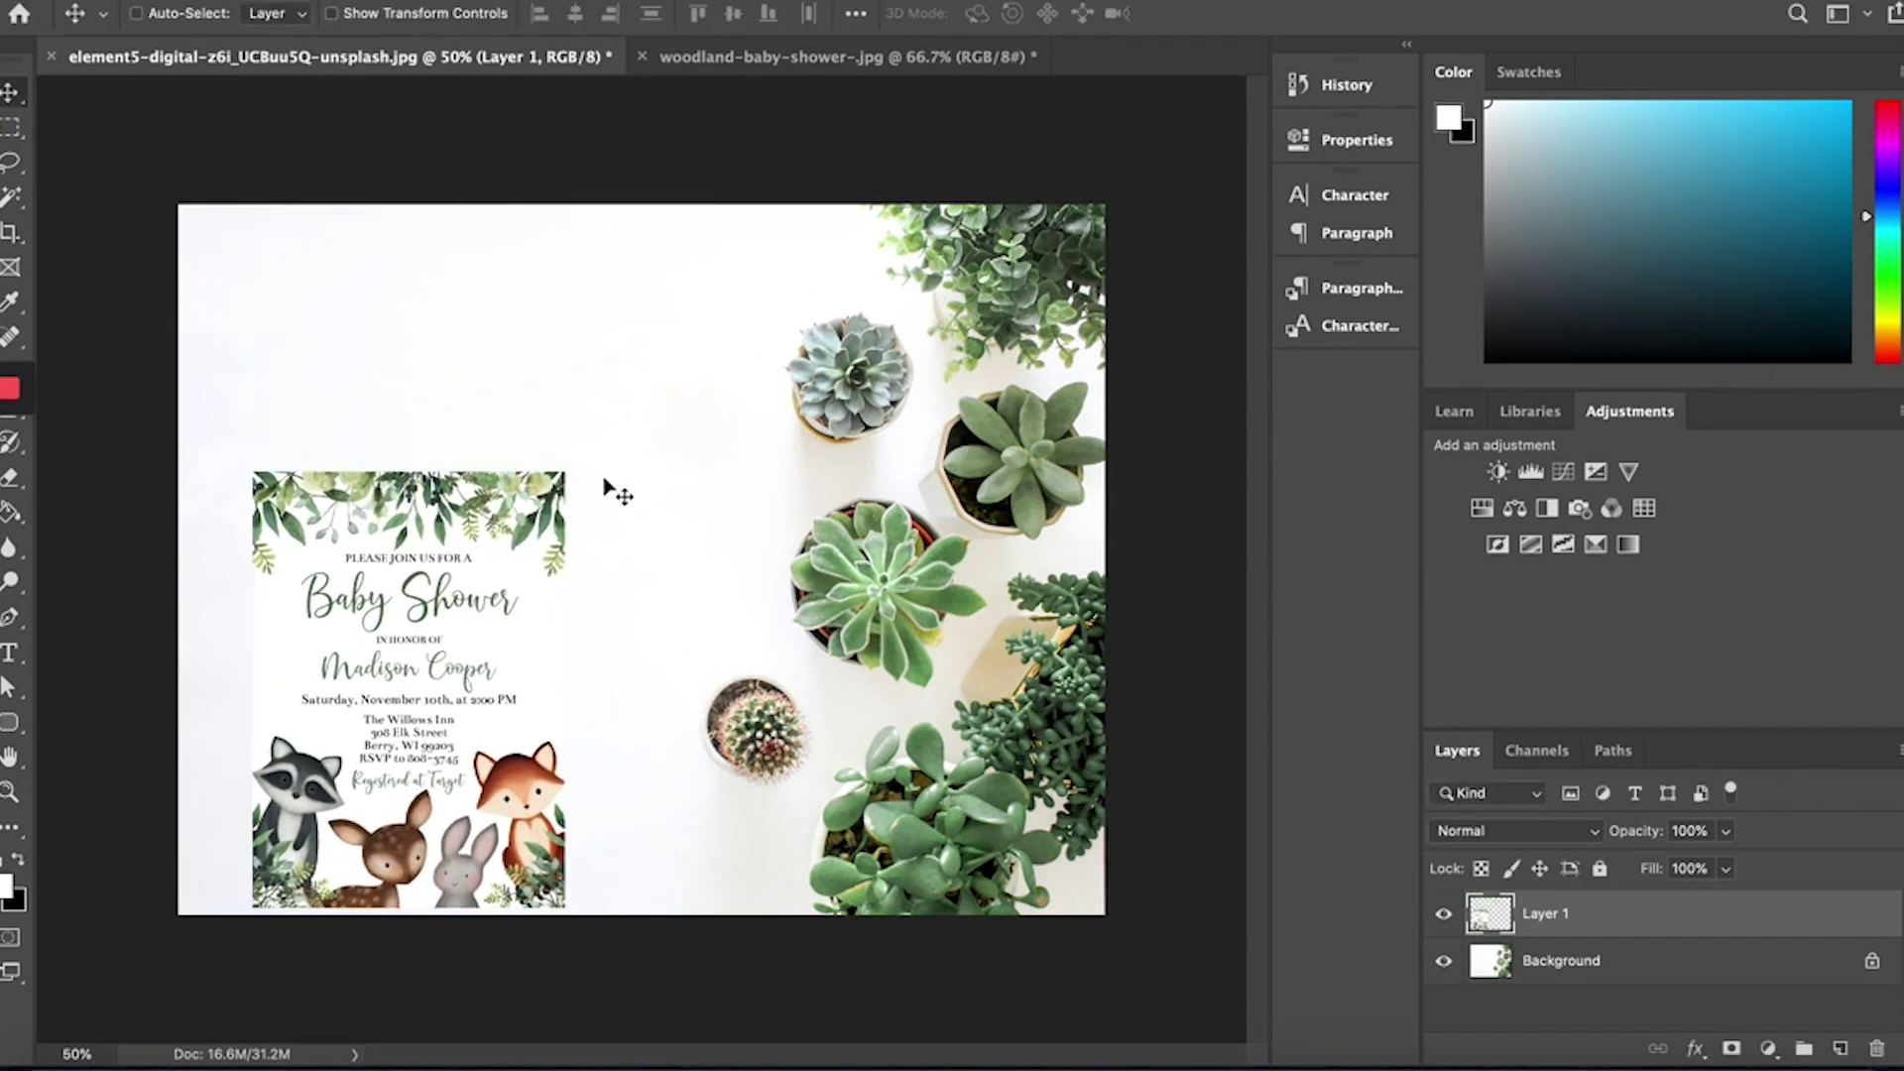
Rotate the invitation about 15° counterclockwise with Free Transform and move it up to the middle of the photo's empty white area
{"action": "left_click", "coordinate": [282, 2]}
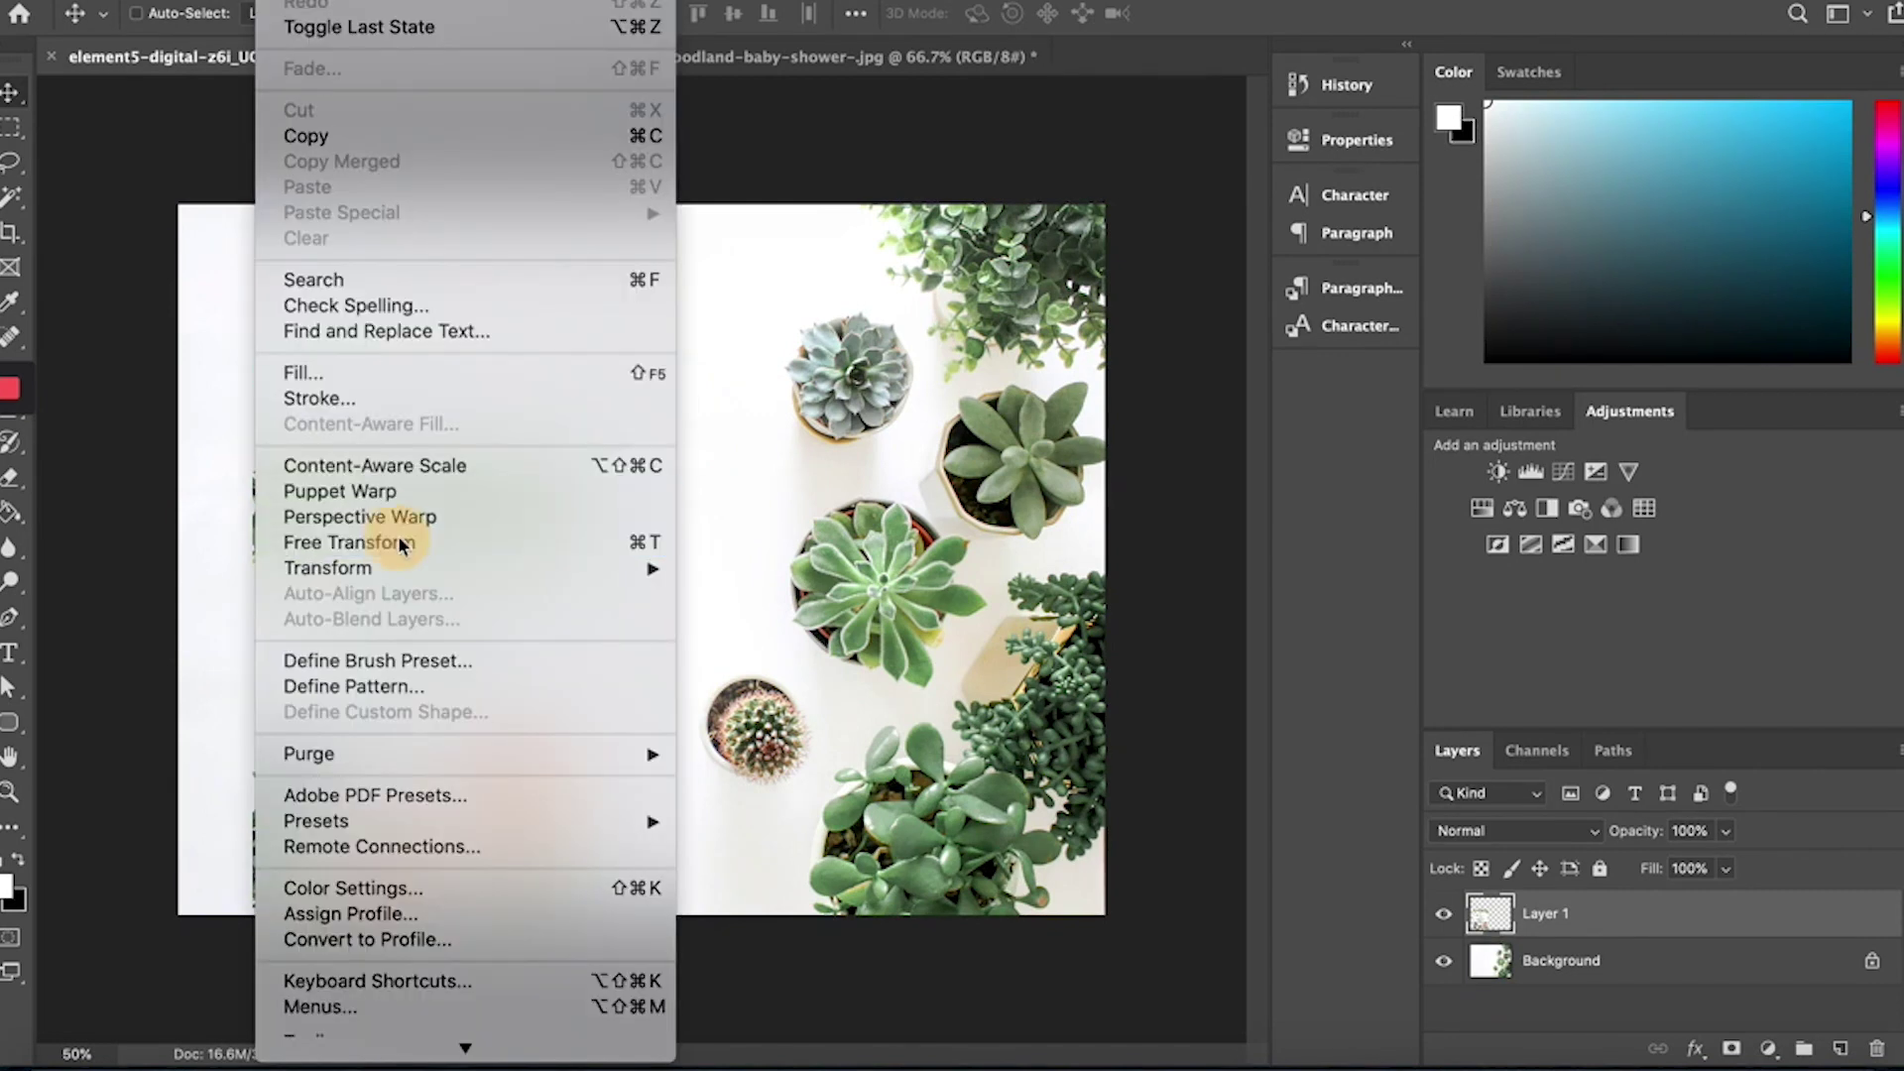
{"action": "left_click", "coordinate": [407, 541]}
{"action": "left_click_drag", "start_coordinate": [579, 437], "coordinate": [466, 397]}
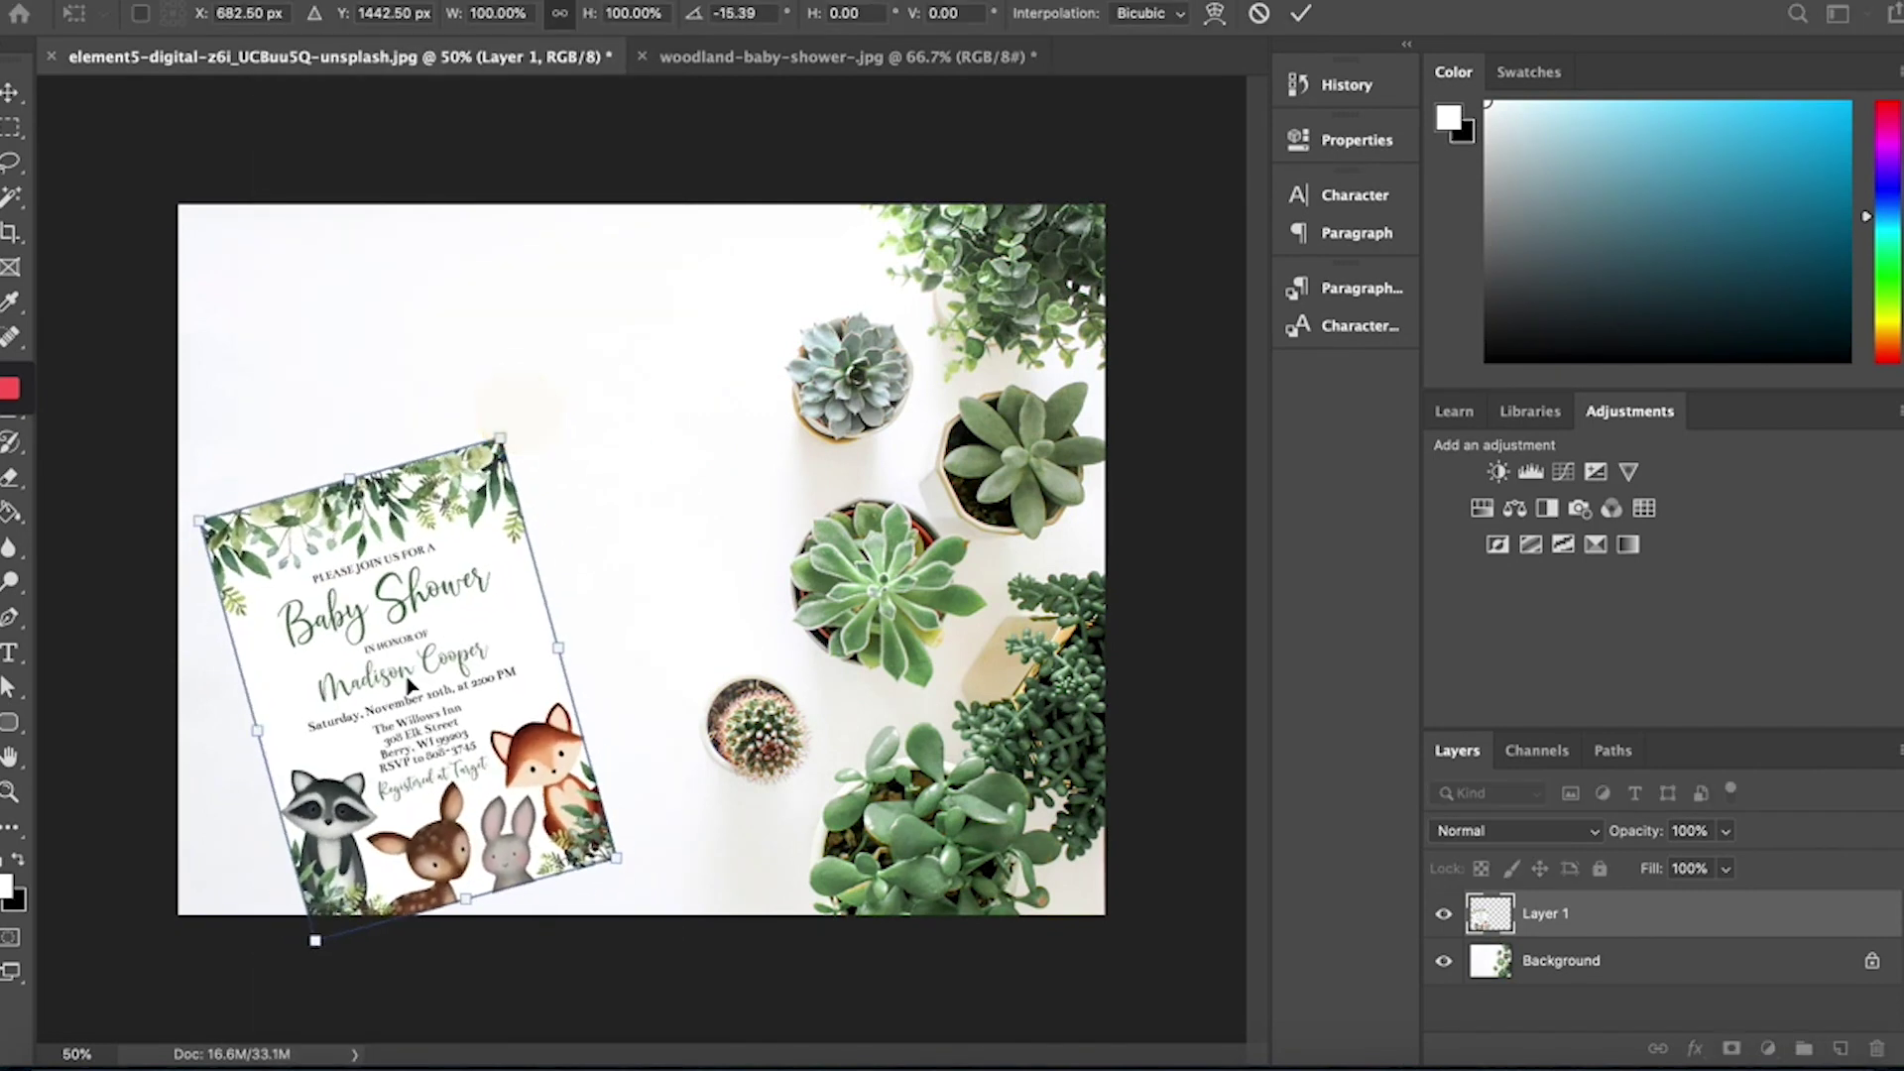
{"action": "left_click_drag", "start_coordinate": [434, 638], "coordinate": [469, 531]}
{"action": "left_click", "coordinate": [1746, 907]}
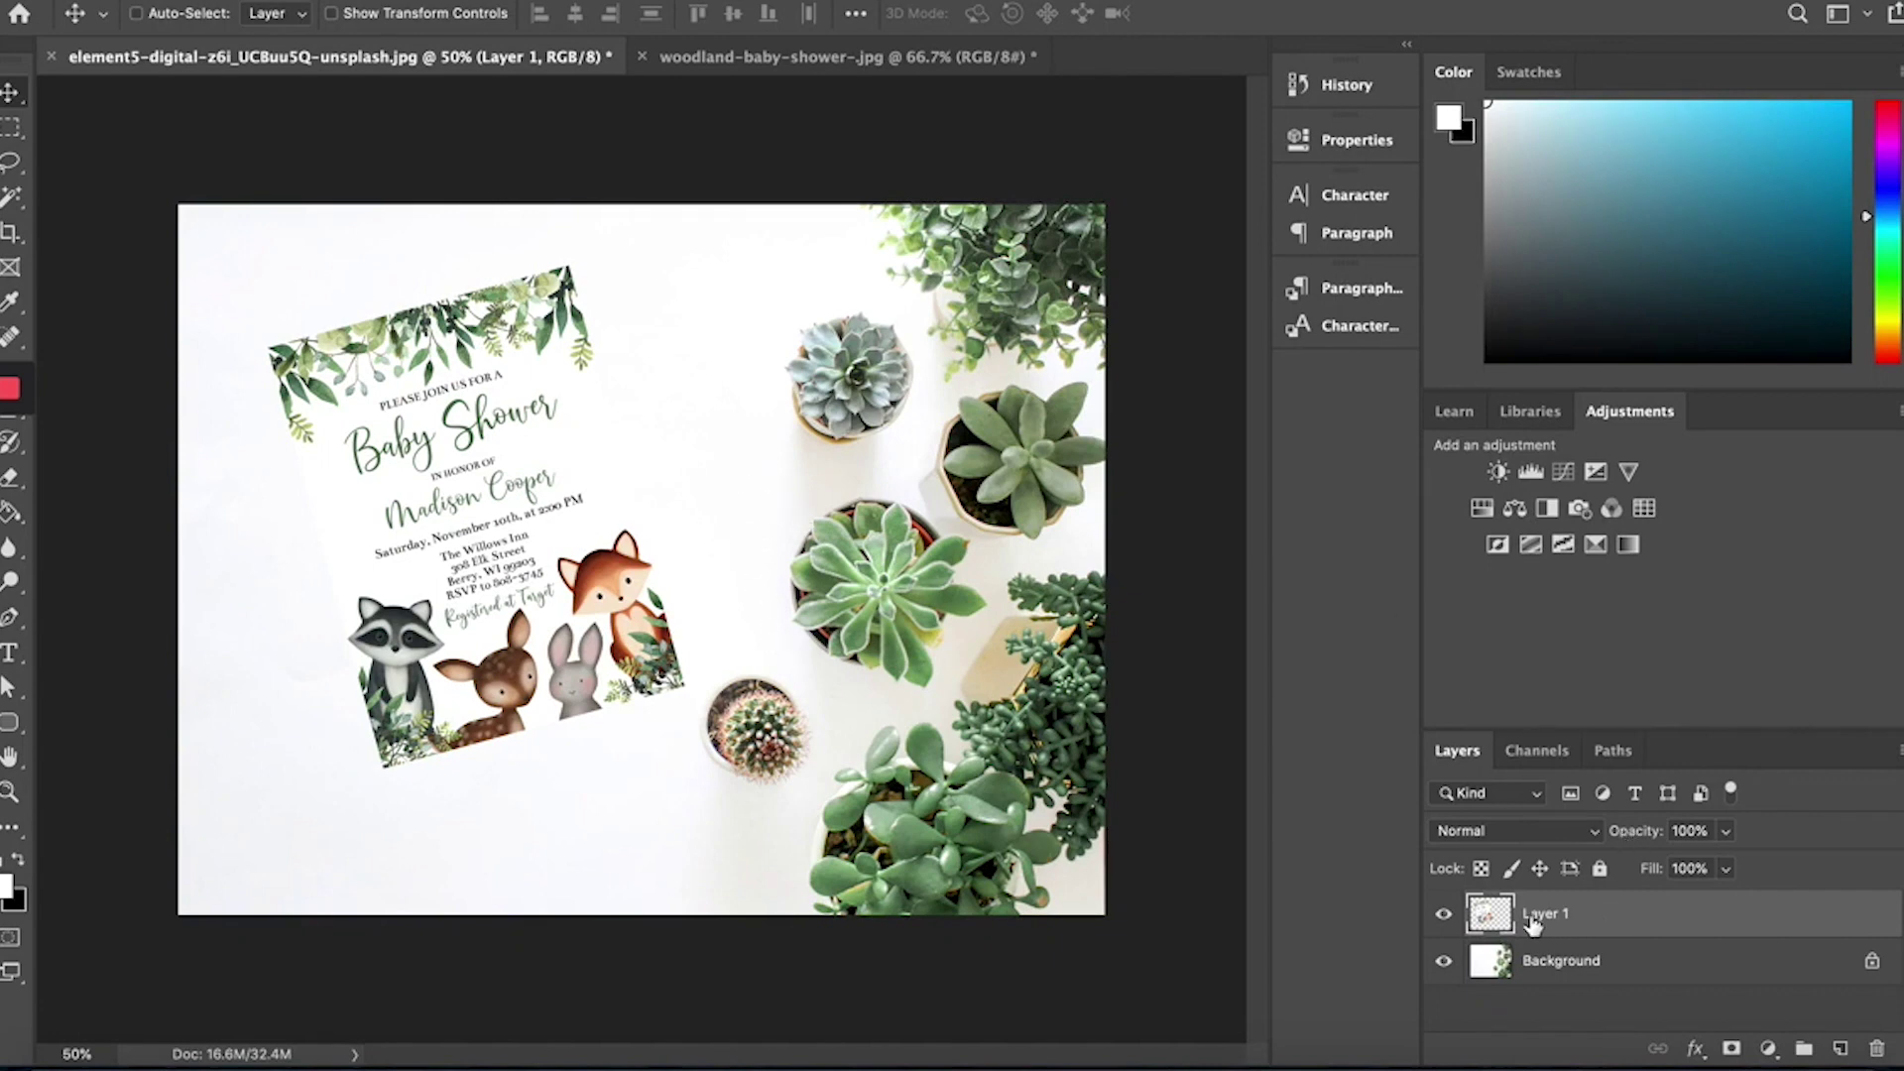
Add a Drop Shadow layer style to the baby shower invitation layer, keeping the effect's preset values
{"action": "double_click", "coordinate": [1592, 914]}
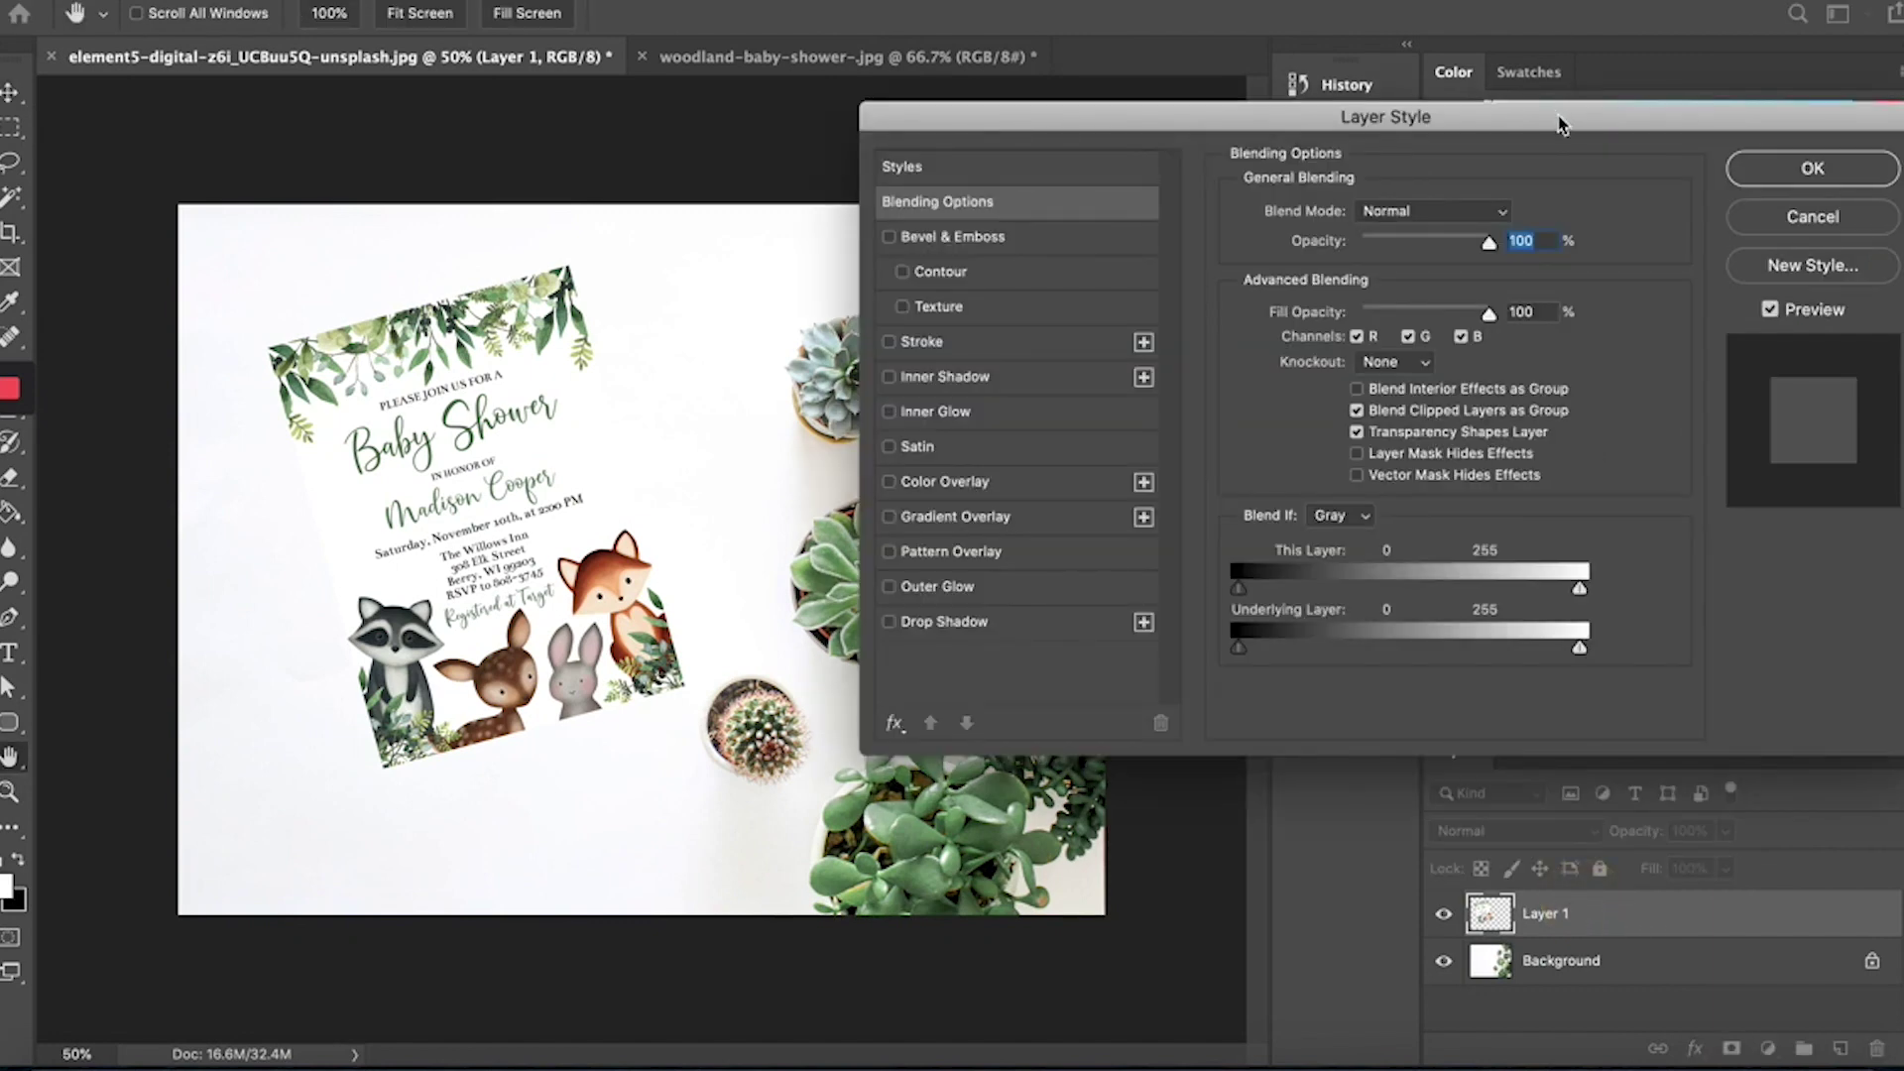
{"action": "left_click_drag", "start_coordinate": [1561, 123], "coordinate": [1297, 103]}
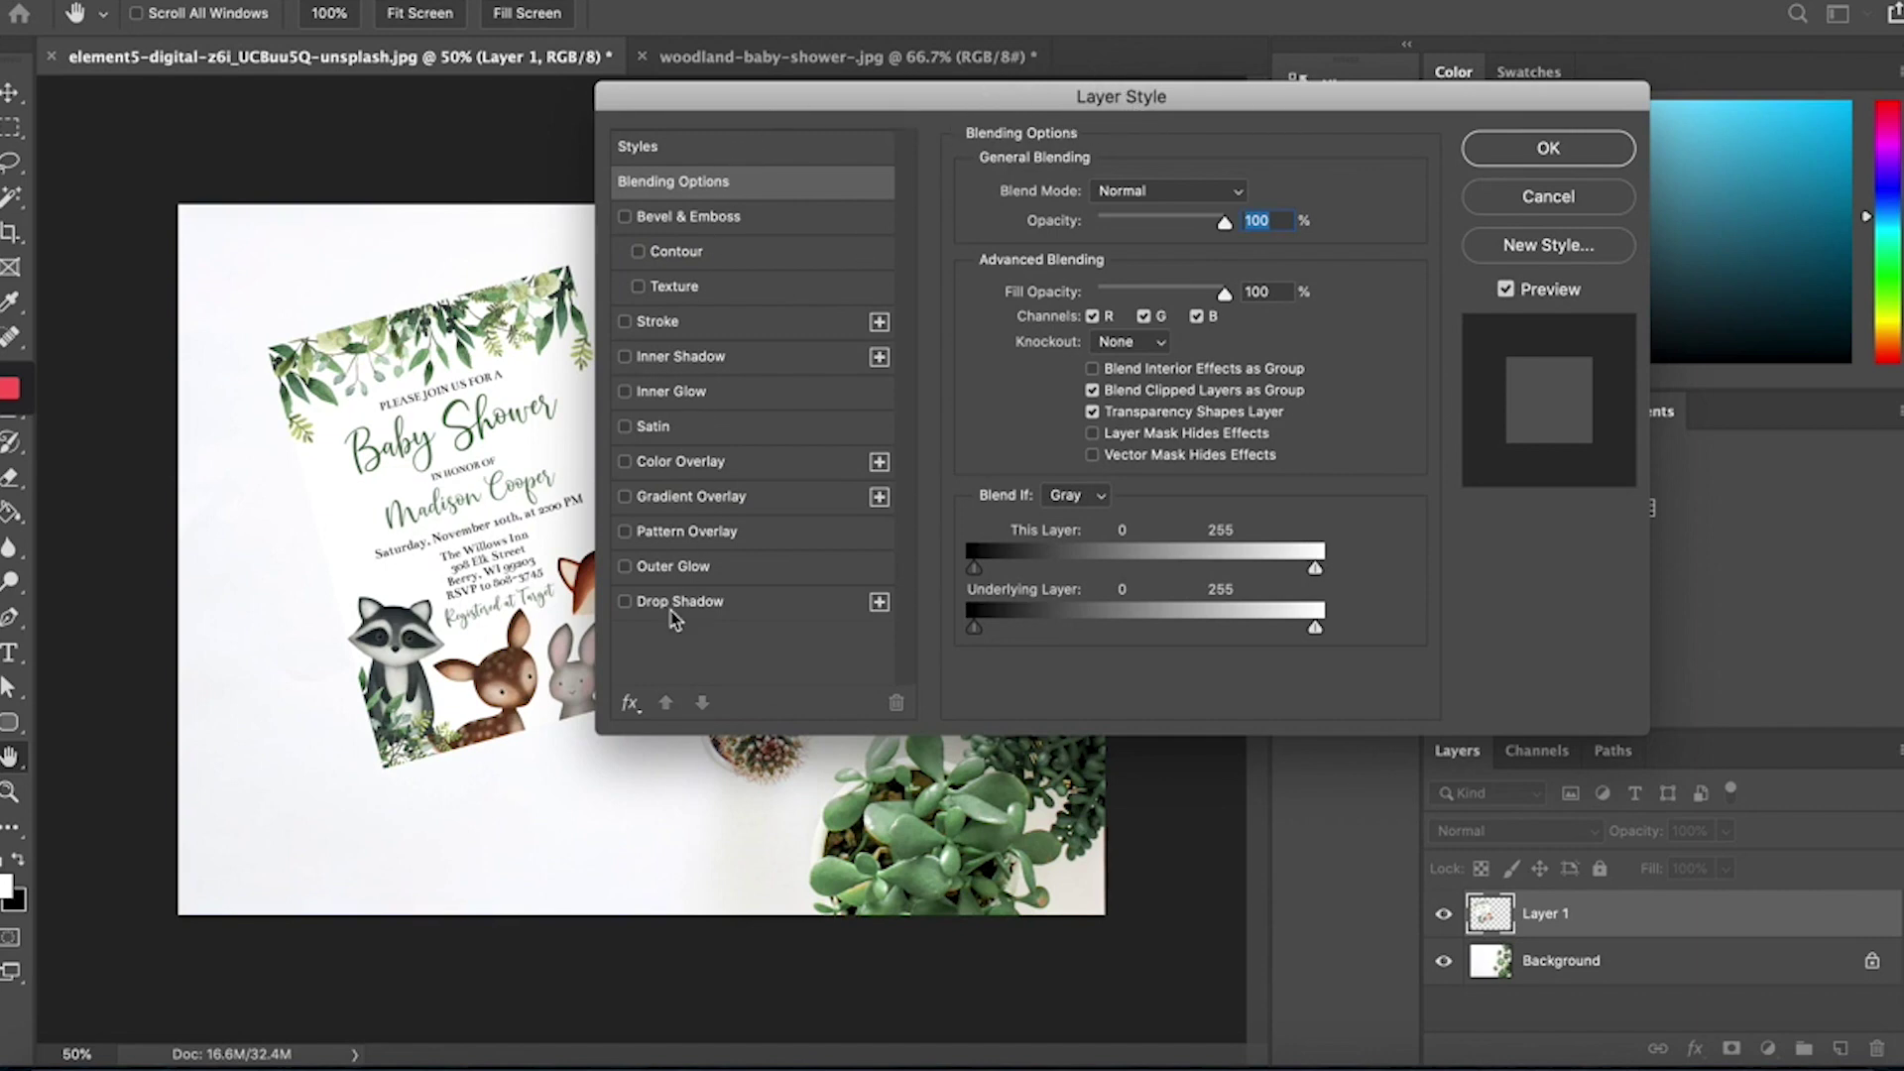
{"action": "left_click", "coordinate": [626, 604]}
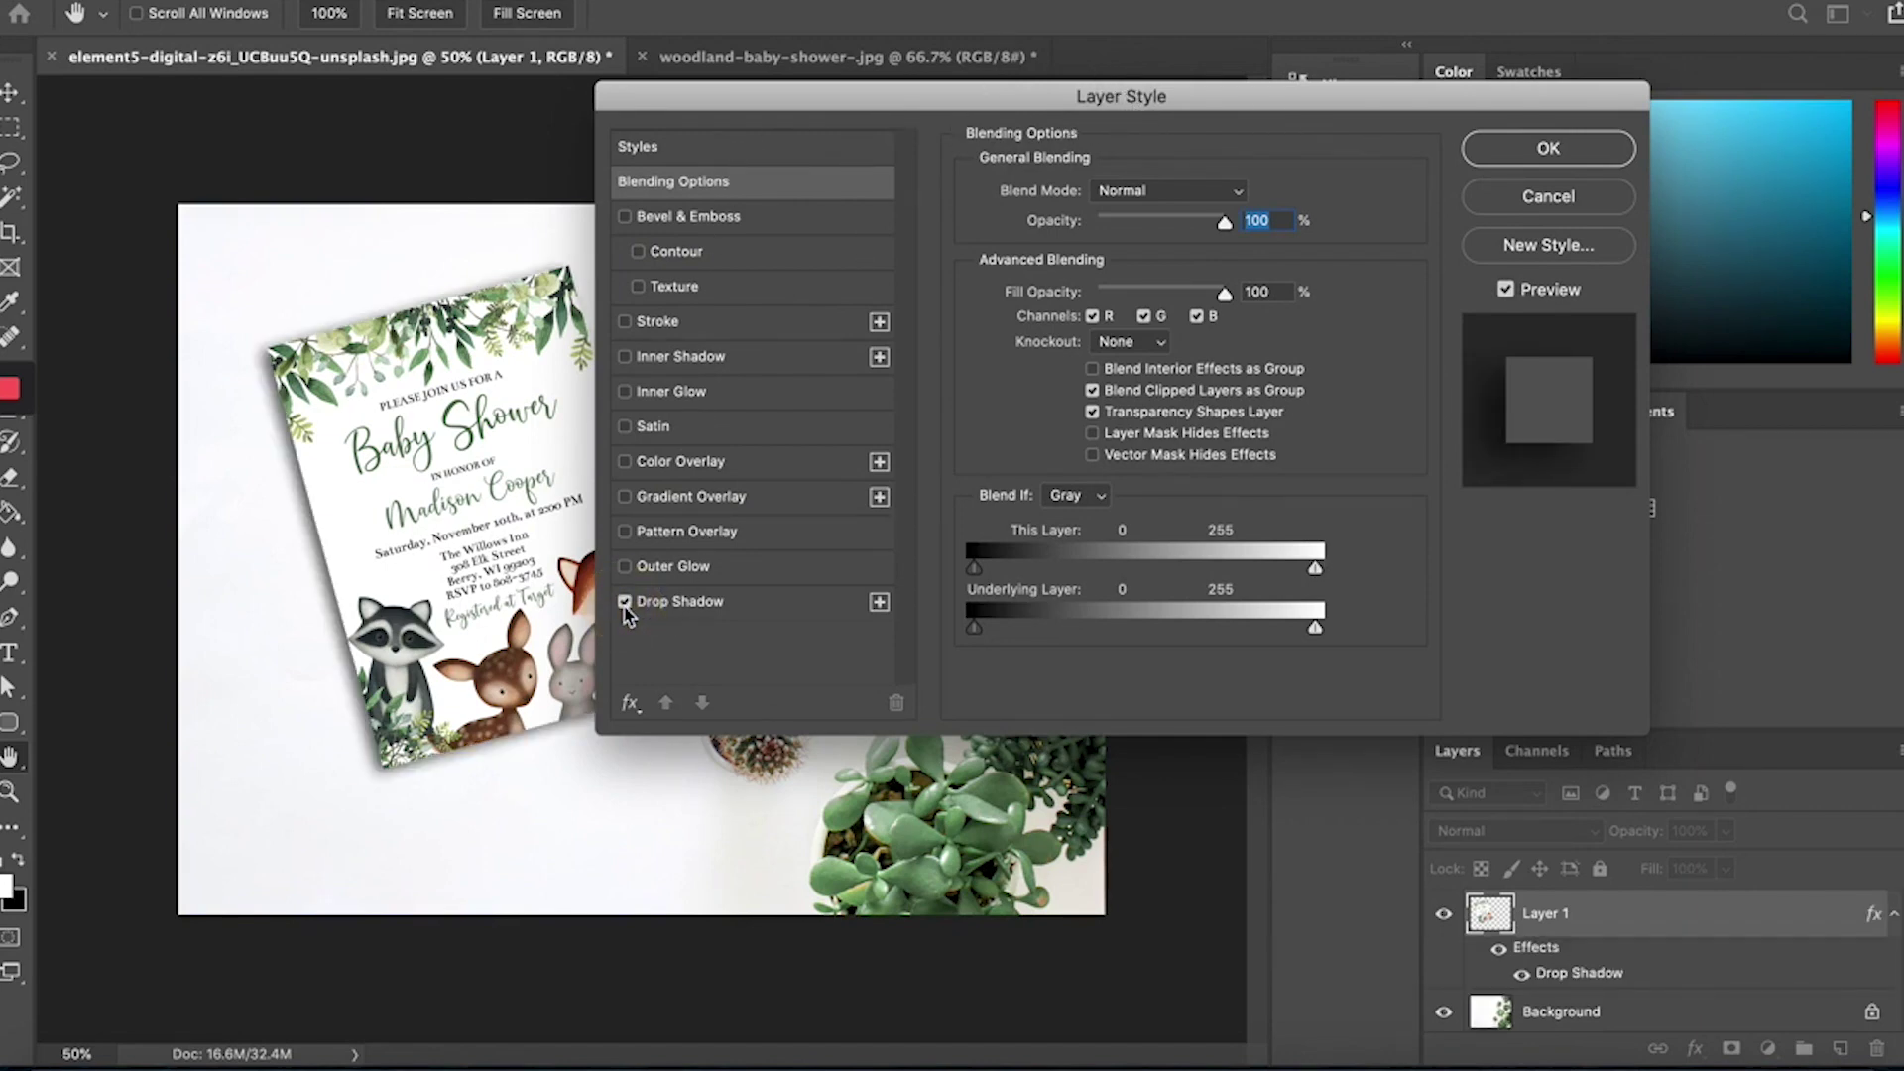
{"action": "left_click_drag", "start_coordinate": [996, 89], "coordinate": [1351, 70]}
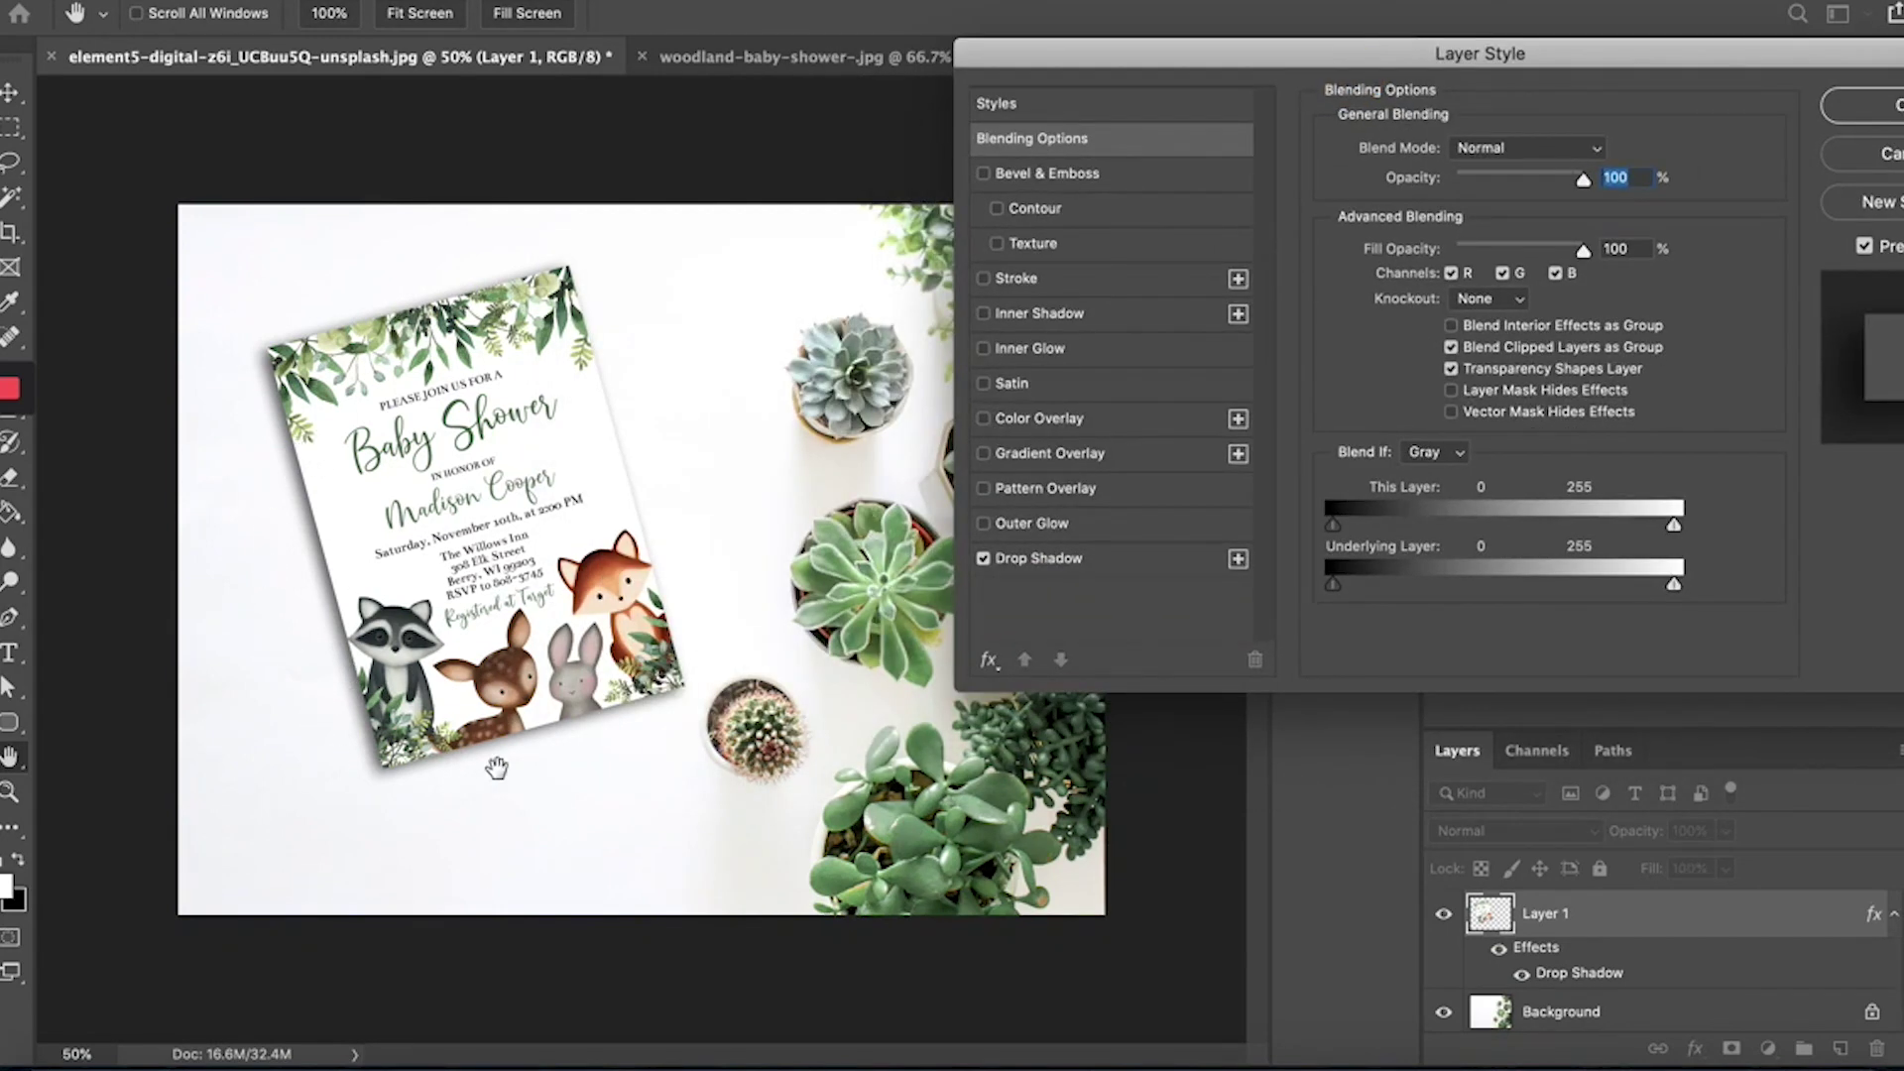
{"action": "left_click_drag", "start_coordinate": [1556, 80], "coordinate": [1315, 58]}
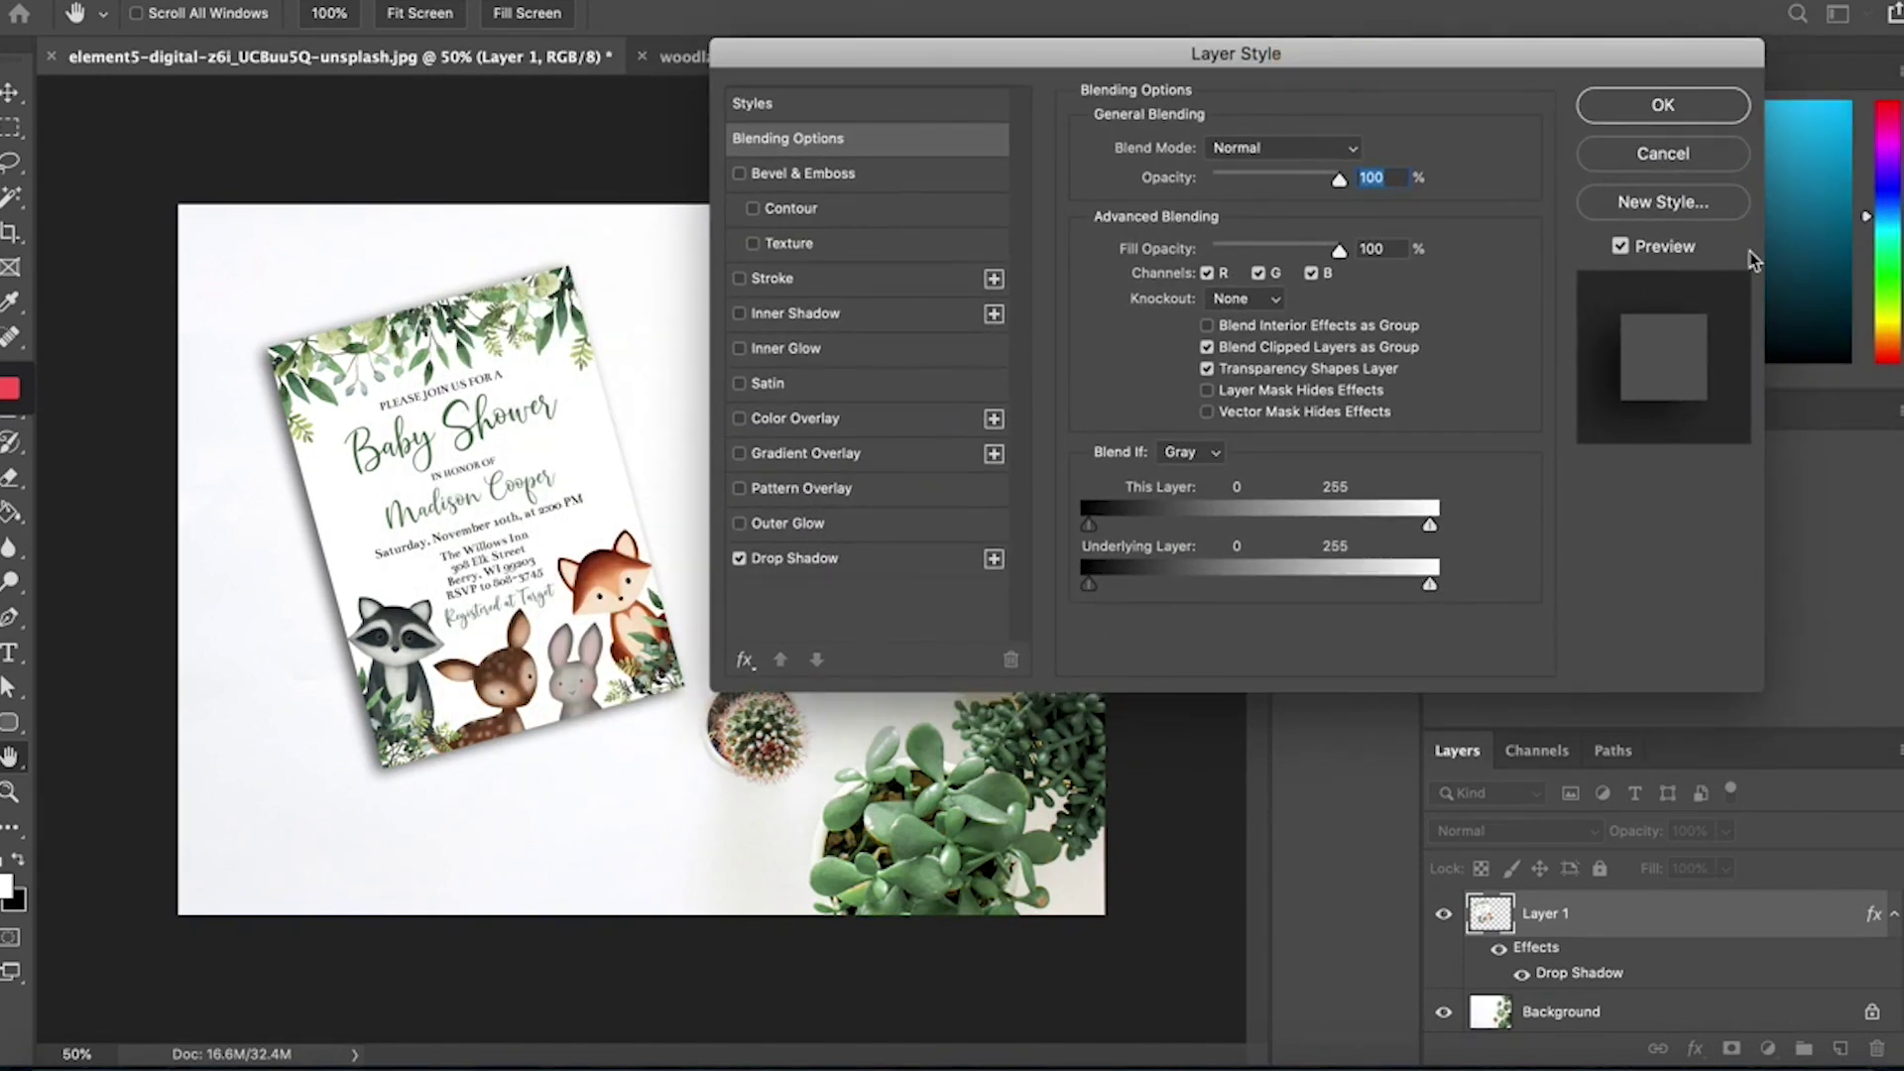
{"action": "left_click", "coordinate": [1665, 107]}
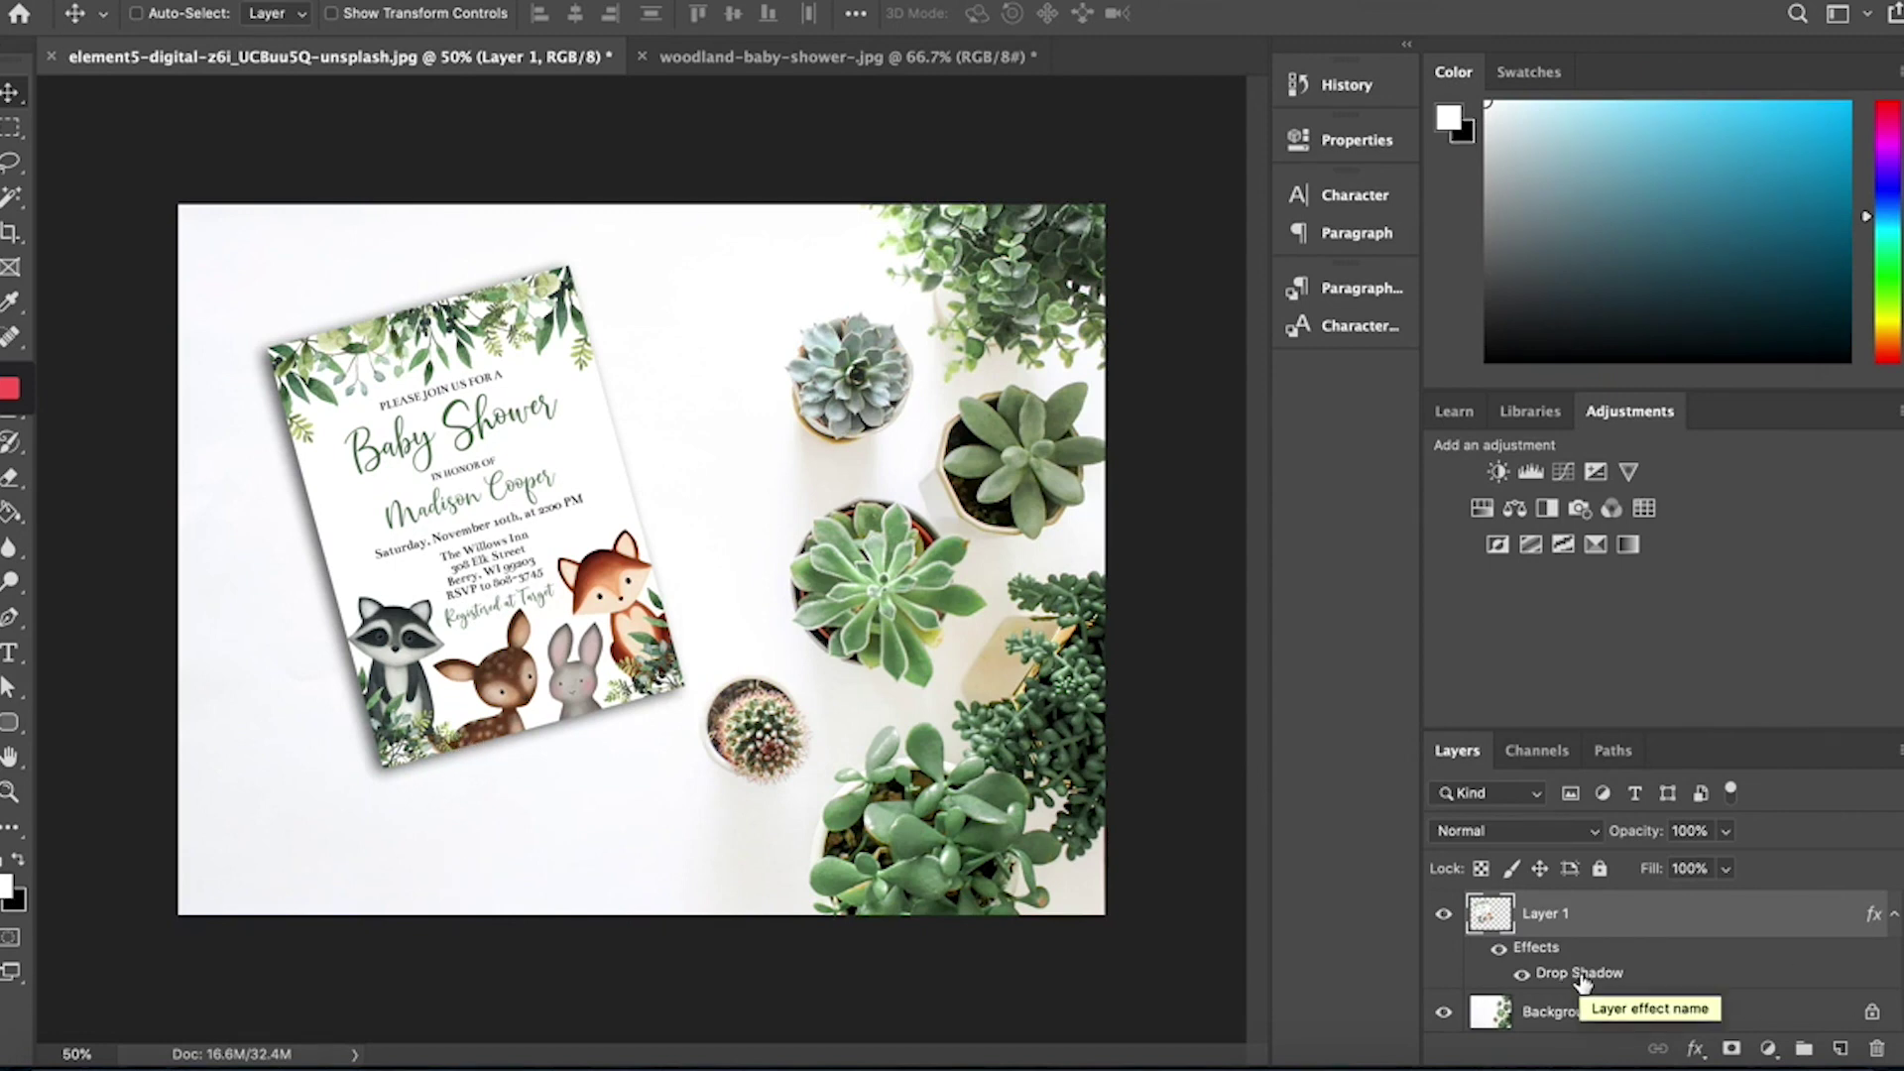
Adjust the invitation's drop shadow to 32% opacity, 34° angle, 31 px distance and 10 px size
{"action": "double_click", "coordinate": [1582, 975]}
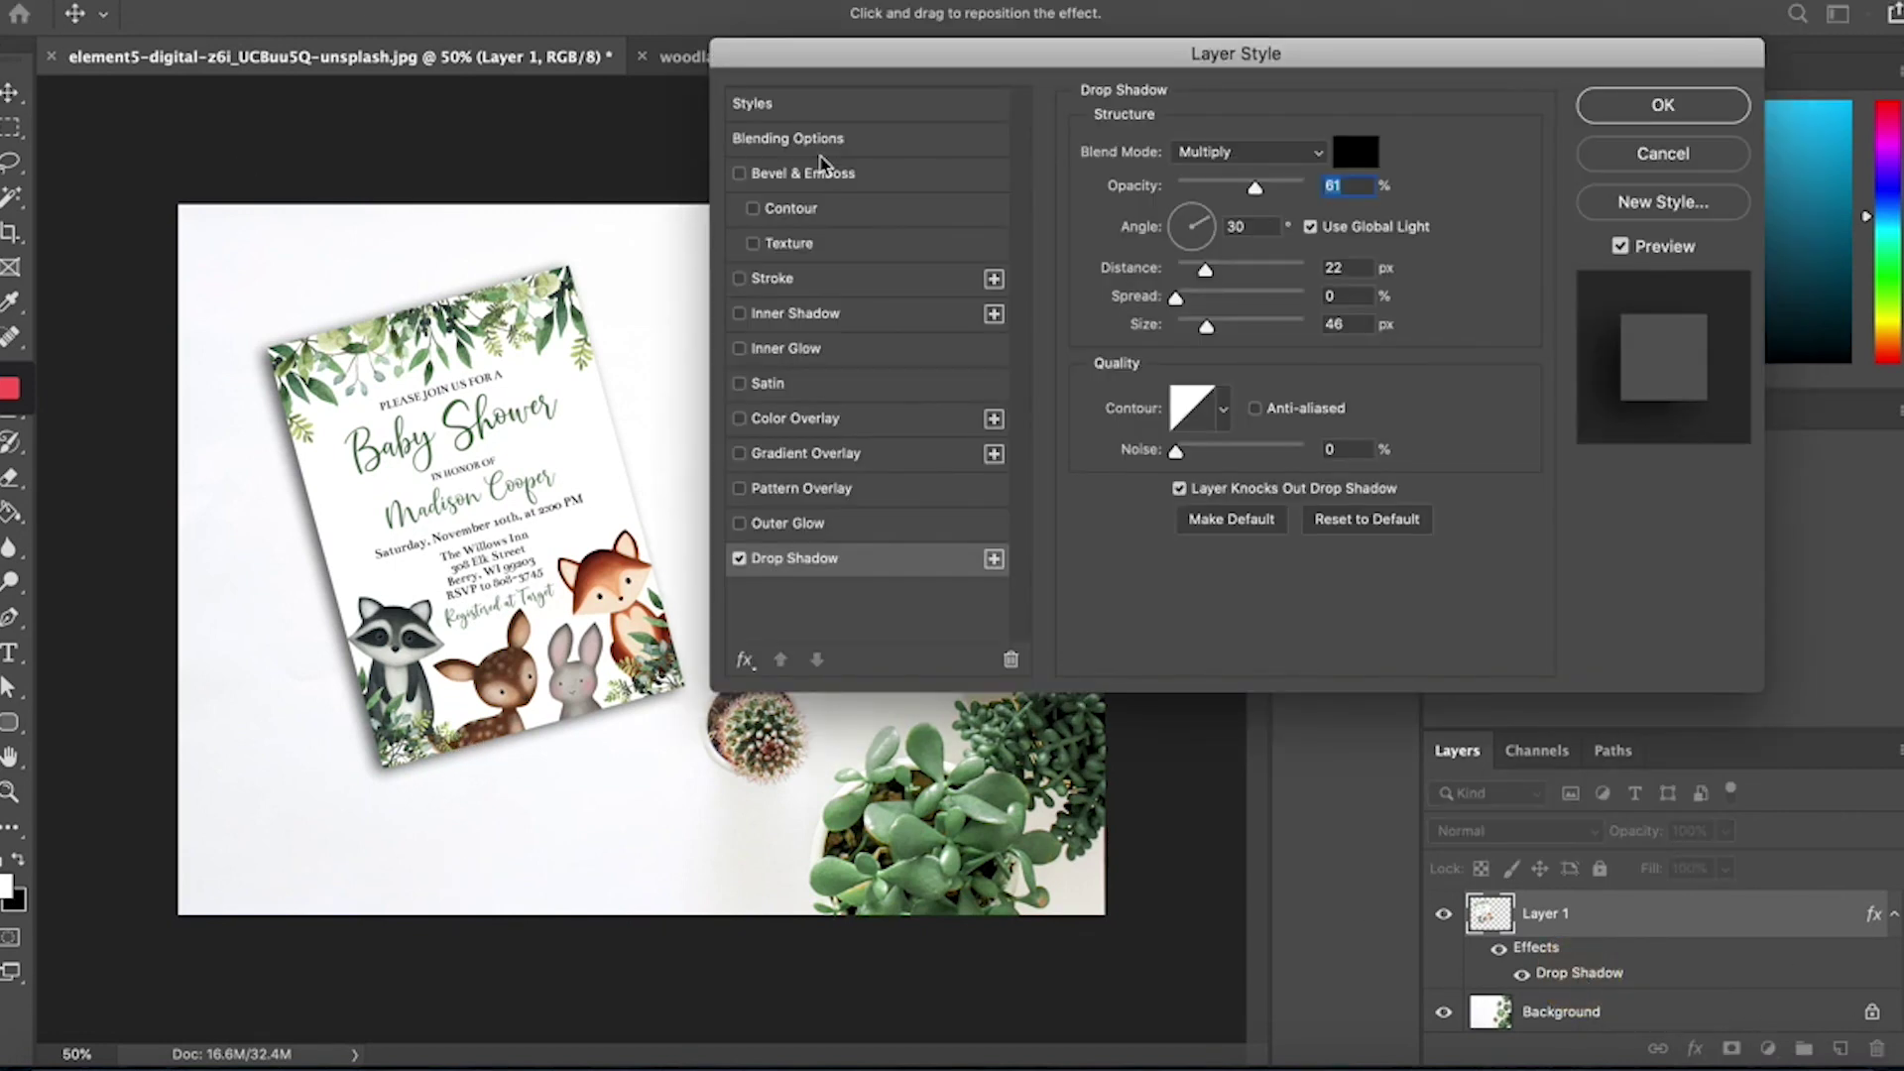
{"action": "mouse_move", "coordinate": [1258, 188]}
{"action": "left_mouse_down"}
{"action": "mouse_move", "coordinate": [1317, 194]}
{"action": "mouse_move", "coordinate": [1174, 191]}
{"action": "mouse_move", "coordinate": [1265, 218]}
{"action": "mouse_move", "coordinate": [1265, 198]}
{"action": "left_mouse_up"}
{"action": "left_click_drag", "start_coordinate": [326, 602], "coordinate": [330, 621]}
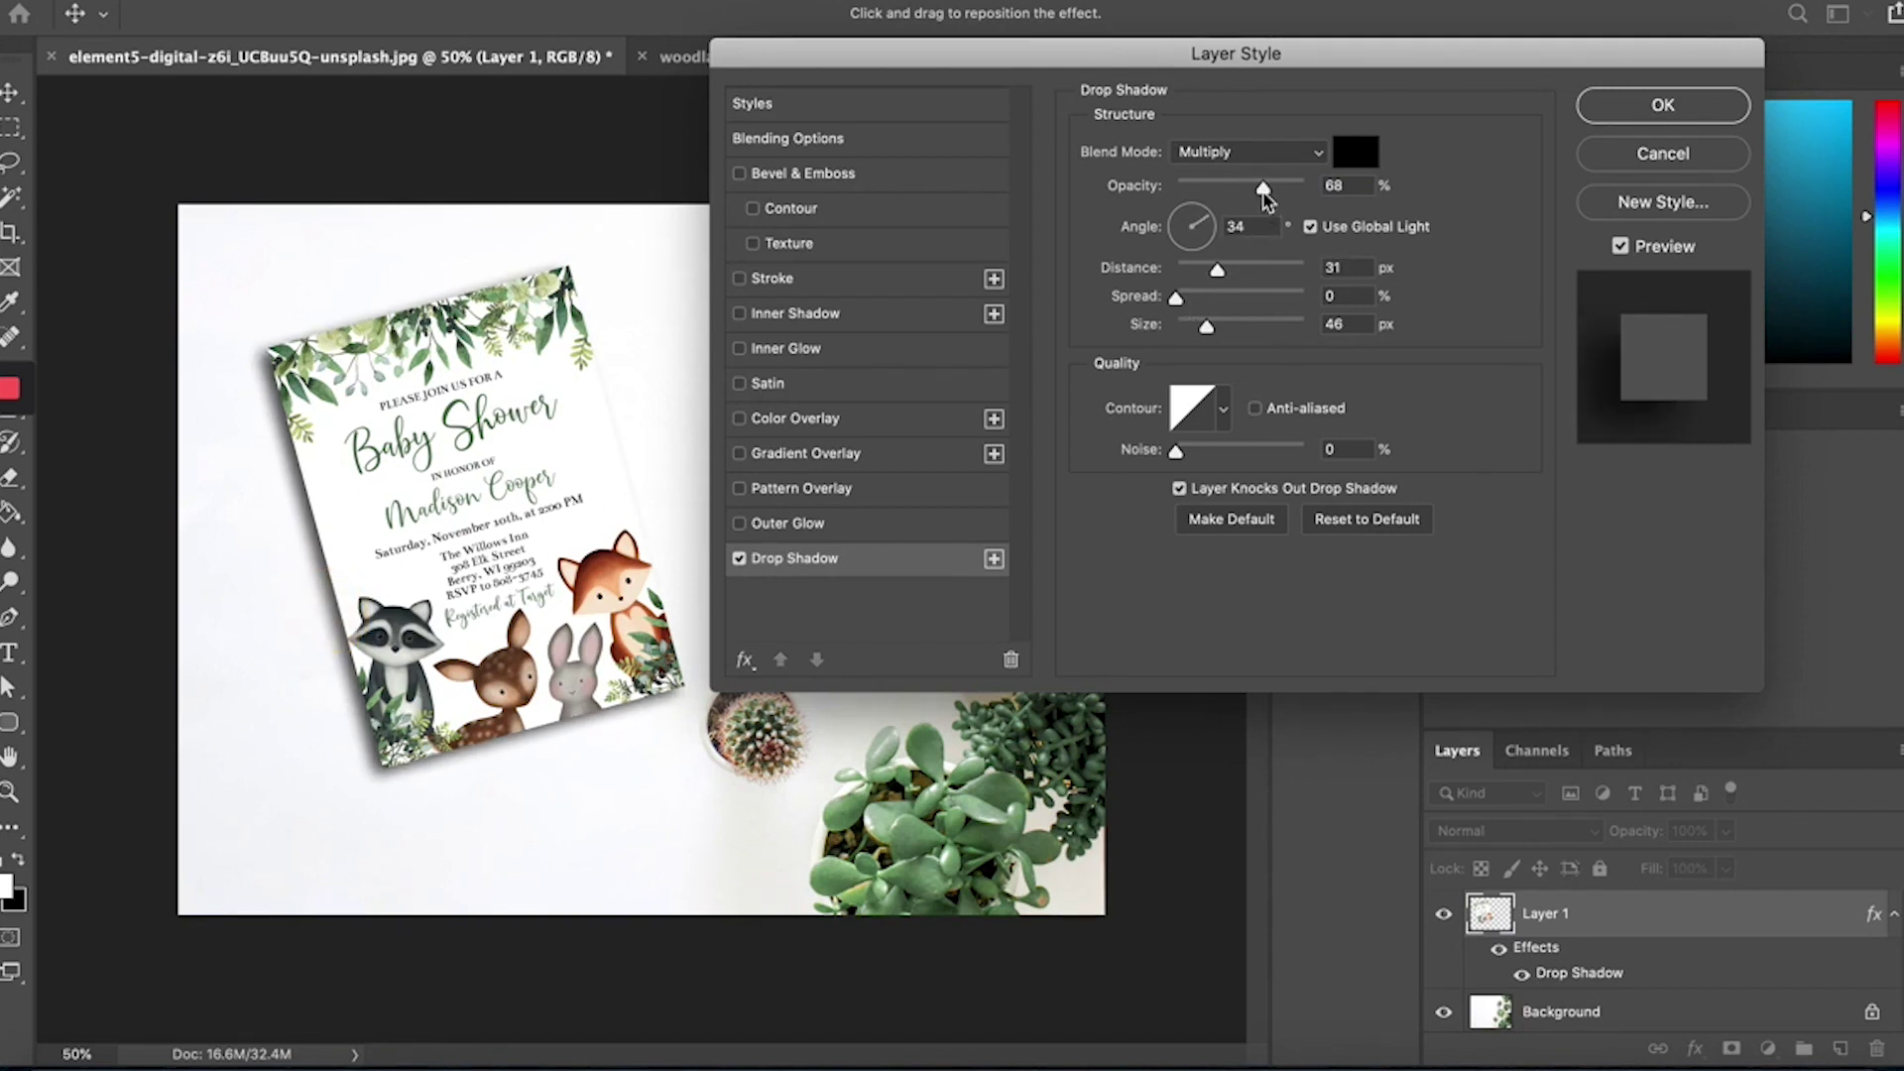
{"action": "left_click_drag", "start_coordinate": [1262, 188], "coordinate": [1217, 195]}
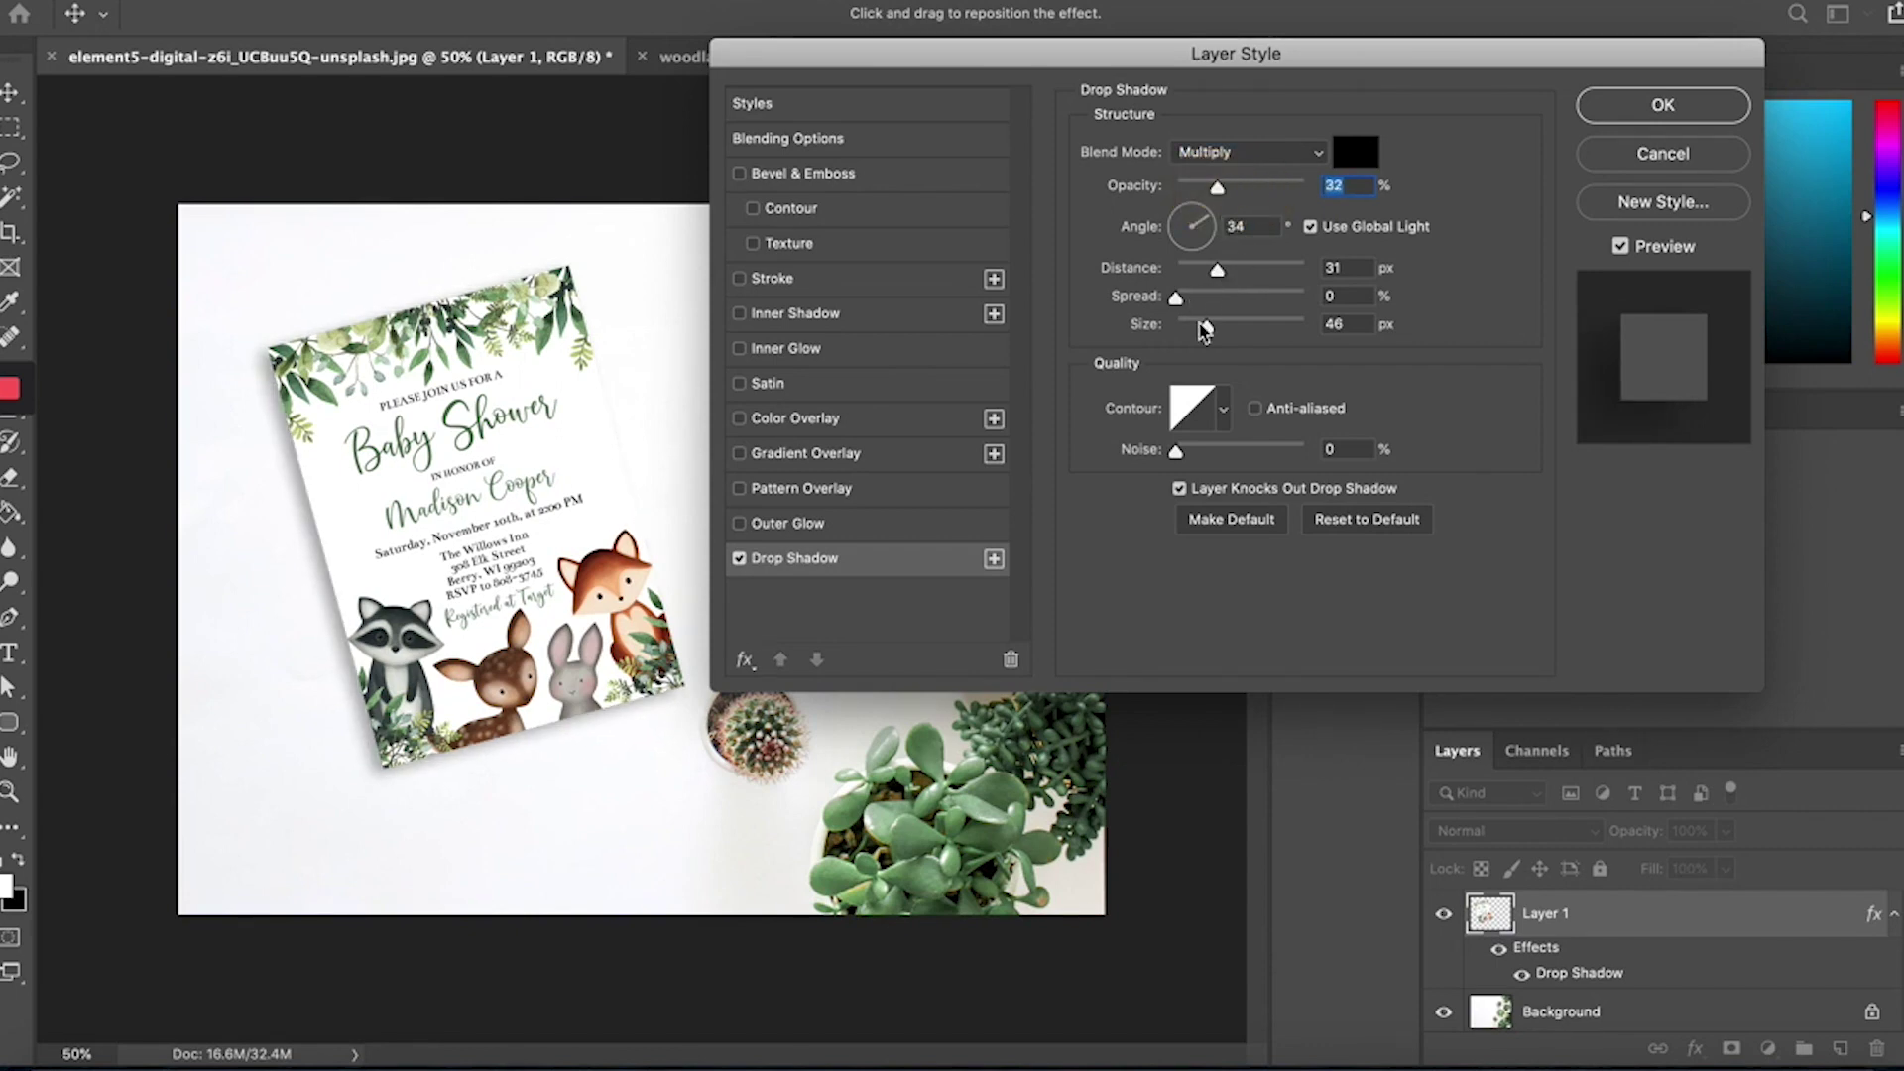
{"action": "mouse_move", "coordinate": [1207, 326]}
{"action": "left_mouse_down"}
{"action": "mouse_move", "coordinate": [1271, 330]}
{"action": "mouse_move", "coordinate": [1192, 330]}
{"action": "left_mouse_up"}
{"action": "left_click", "coordinate": [1611, 109]}
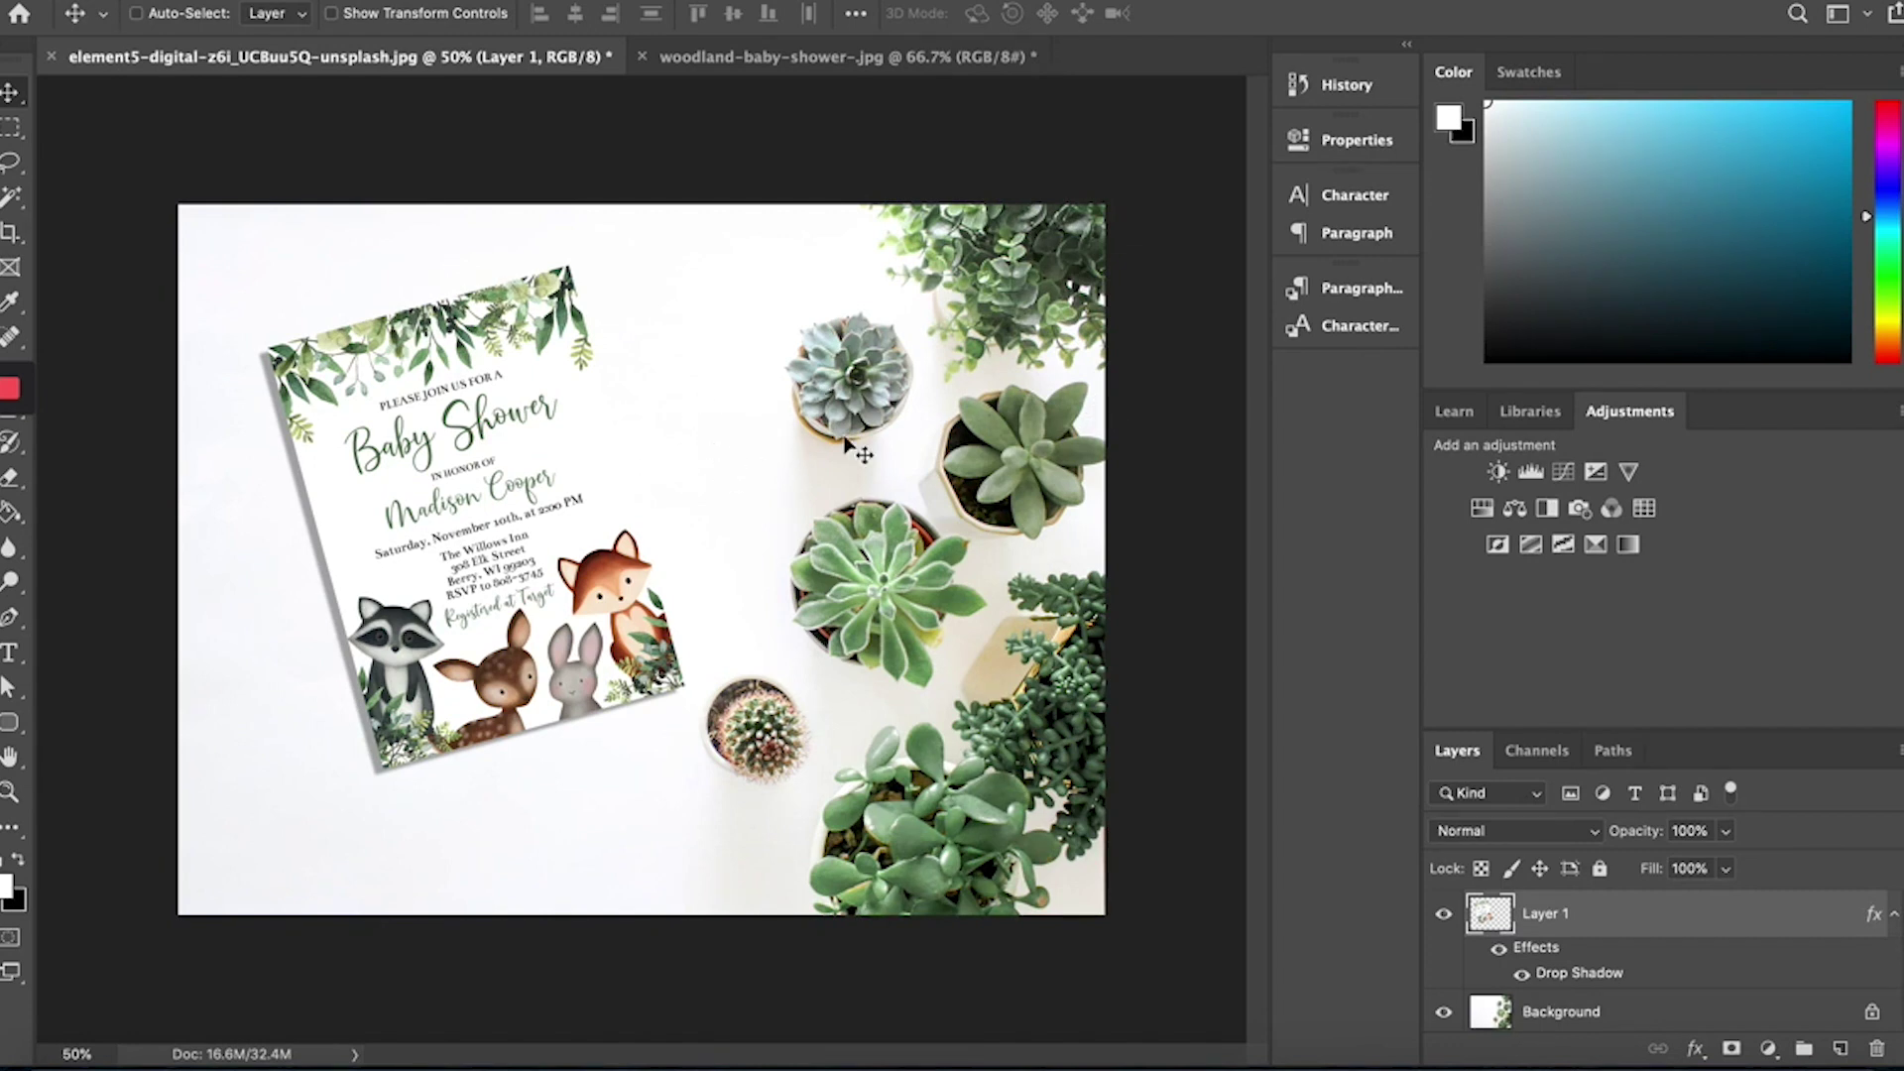
Add a Brightness/Contrast adjustment layer directly above the Background and lower its brightness to darken the succulent photo slightly
{"action": "left_click", "coordinate": [1565, 1014]}
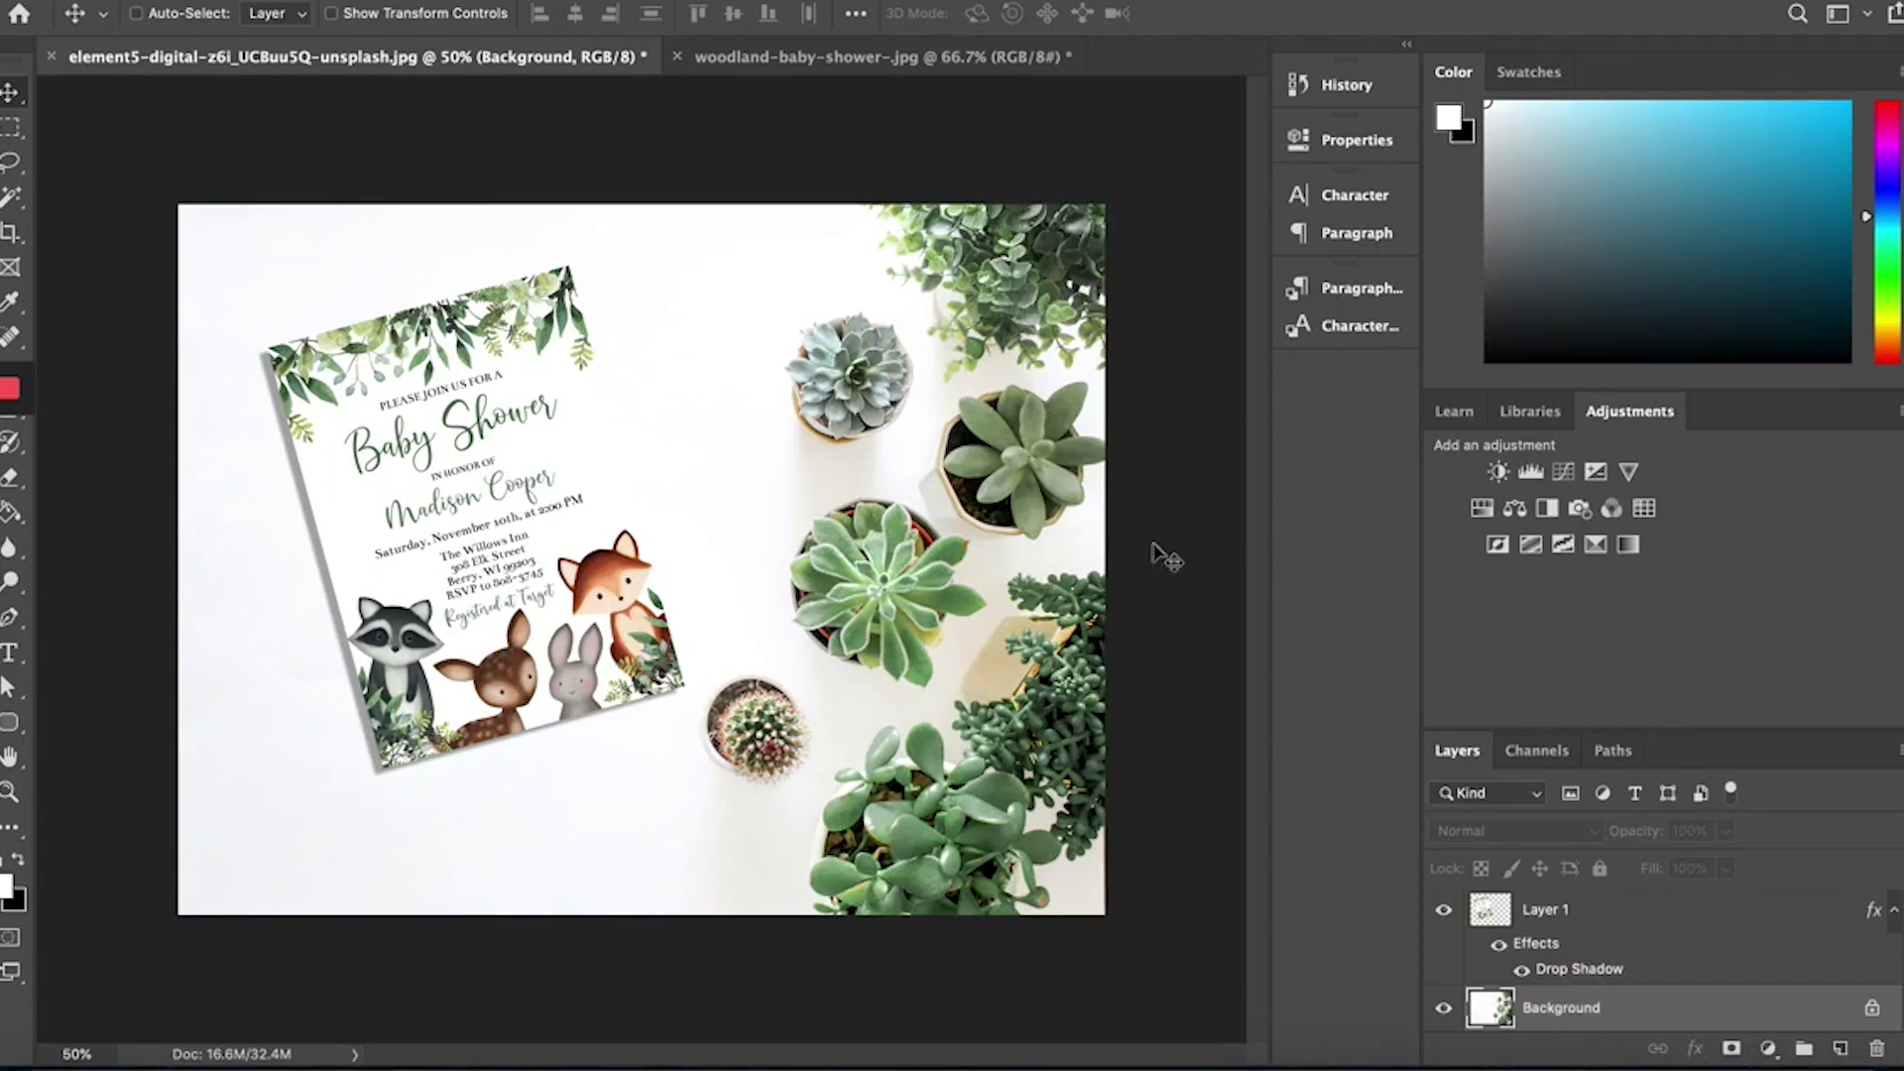
{"action": "left_click", "coordinate": [1498, 472]}
{"action": "mouse_move", "coordinate": [1067, 290]}
{"action": "left_mouse_down"}
{"action": "mouse_move", "coordinate": [1086, 288]}
{"action": "mouse_move", "coordinate": [1027, 294]}
{"action": "mouse_move", "coordinate": [1055, 294]}
{"action": "mouse_move", "coordinate": [1050, 344]}
{"action": "mouse_move", "coordinate": [1079, 340]}
{"action": "mouse_move", "coordinate": [1034, 289]}
{"action": "left_mouse_up"}
{"action": "left_click", "coordinate": [1220, 129]}
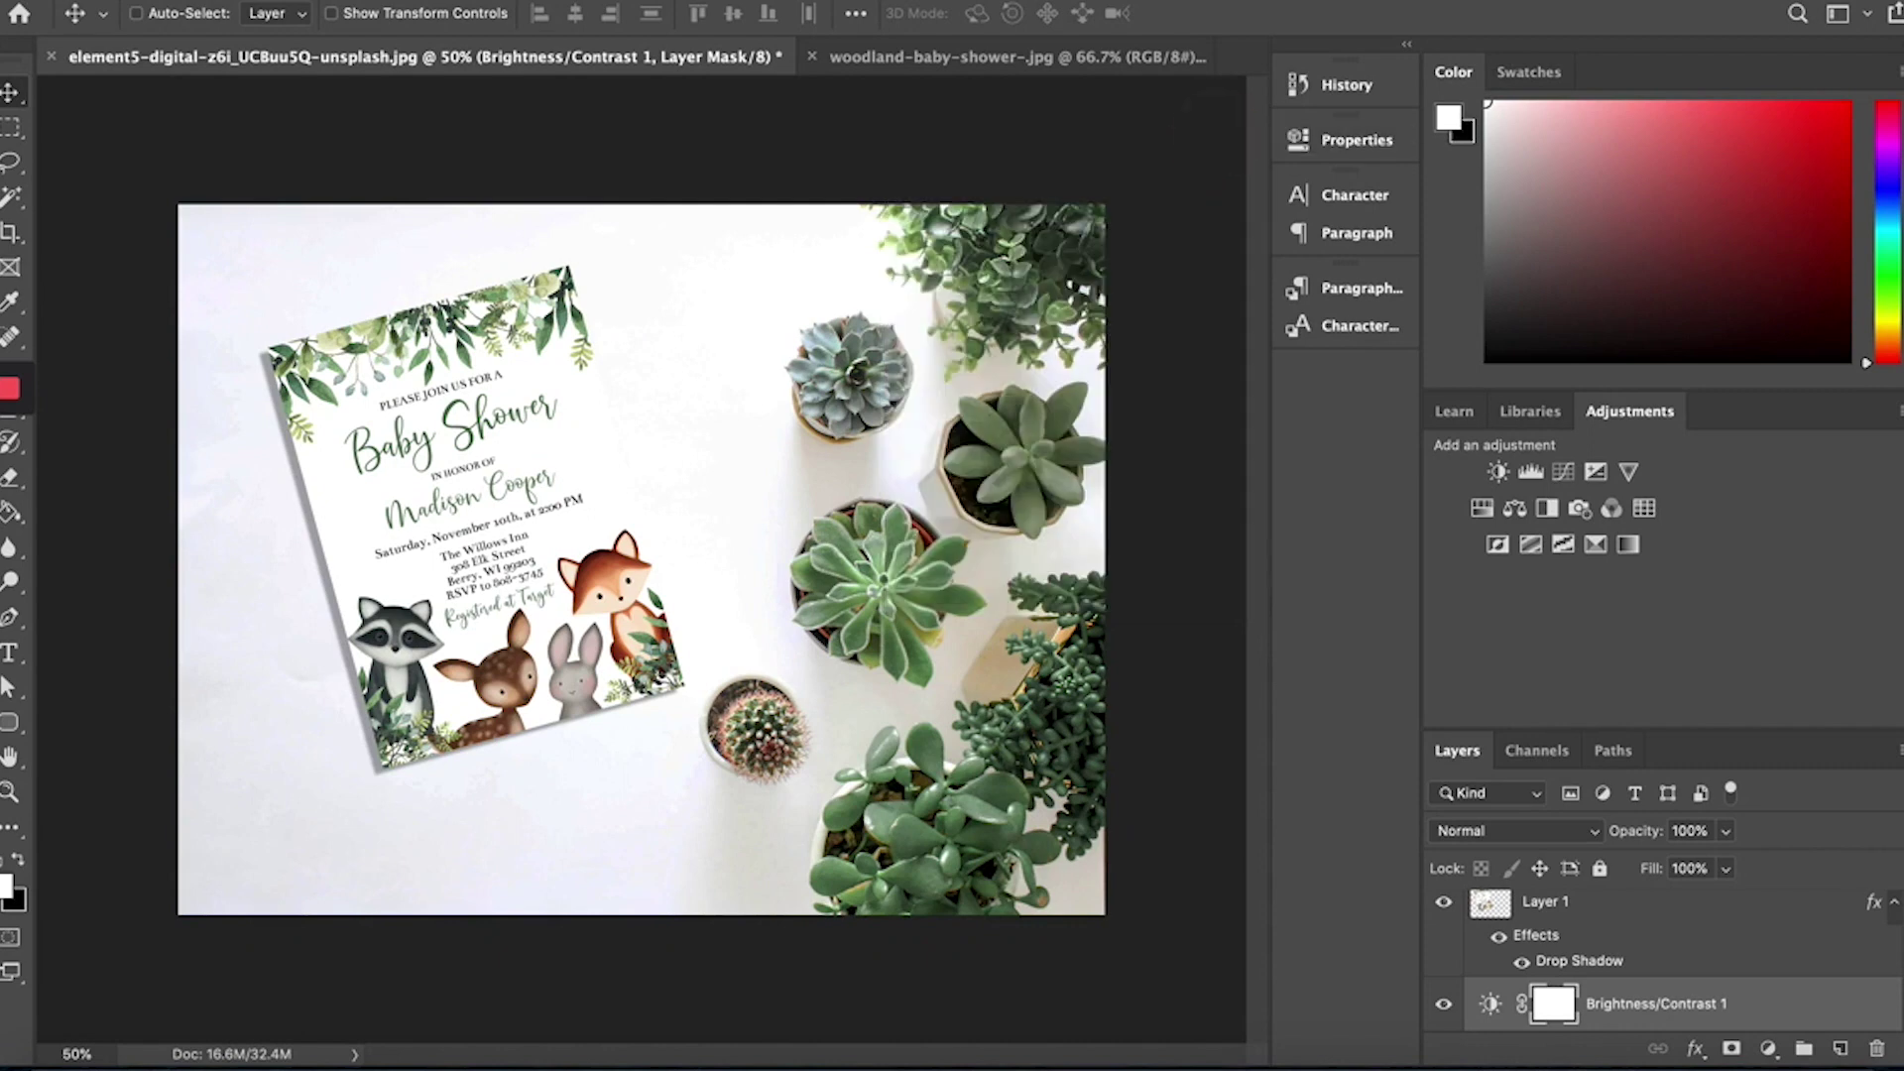
Soften the invitation's drop shadow by setting its size to 81 px
{"action": "double_click", "coordinate": [1573, 965]}
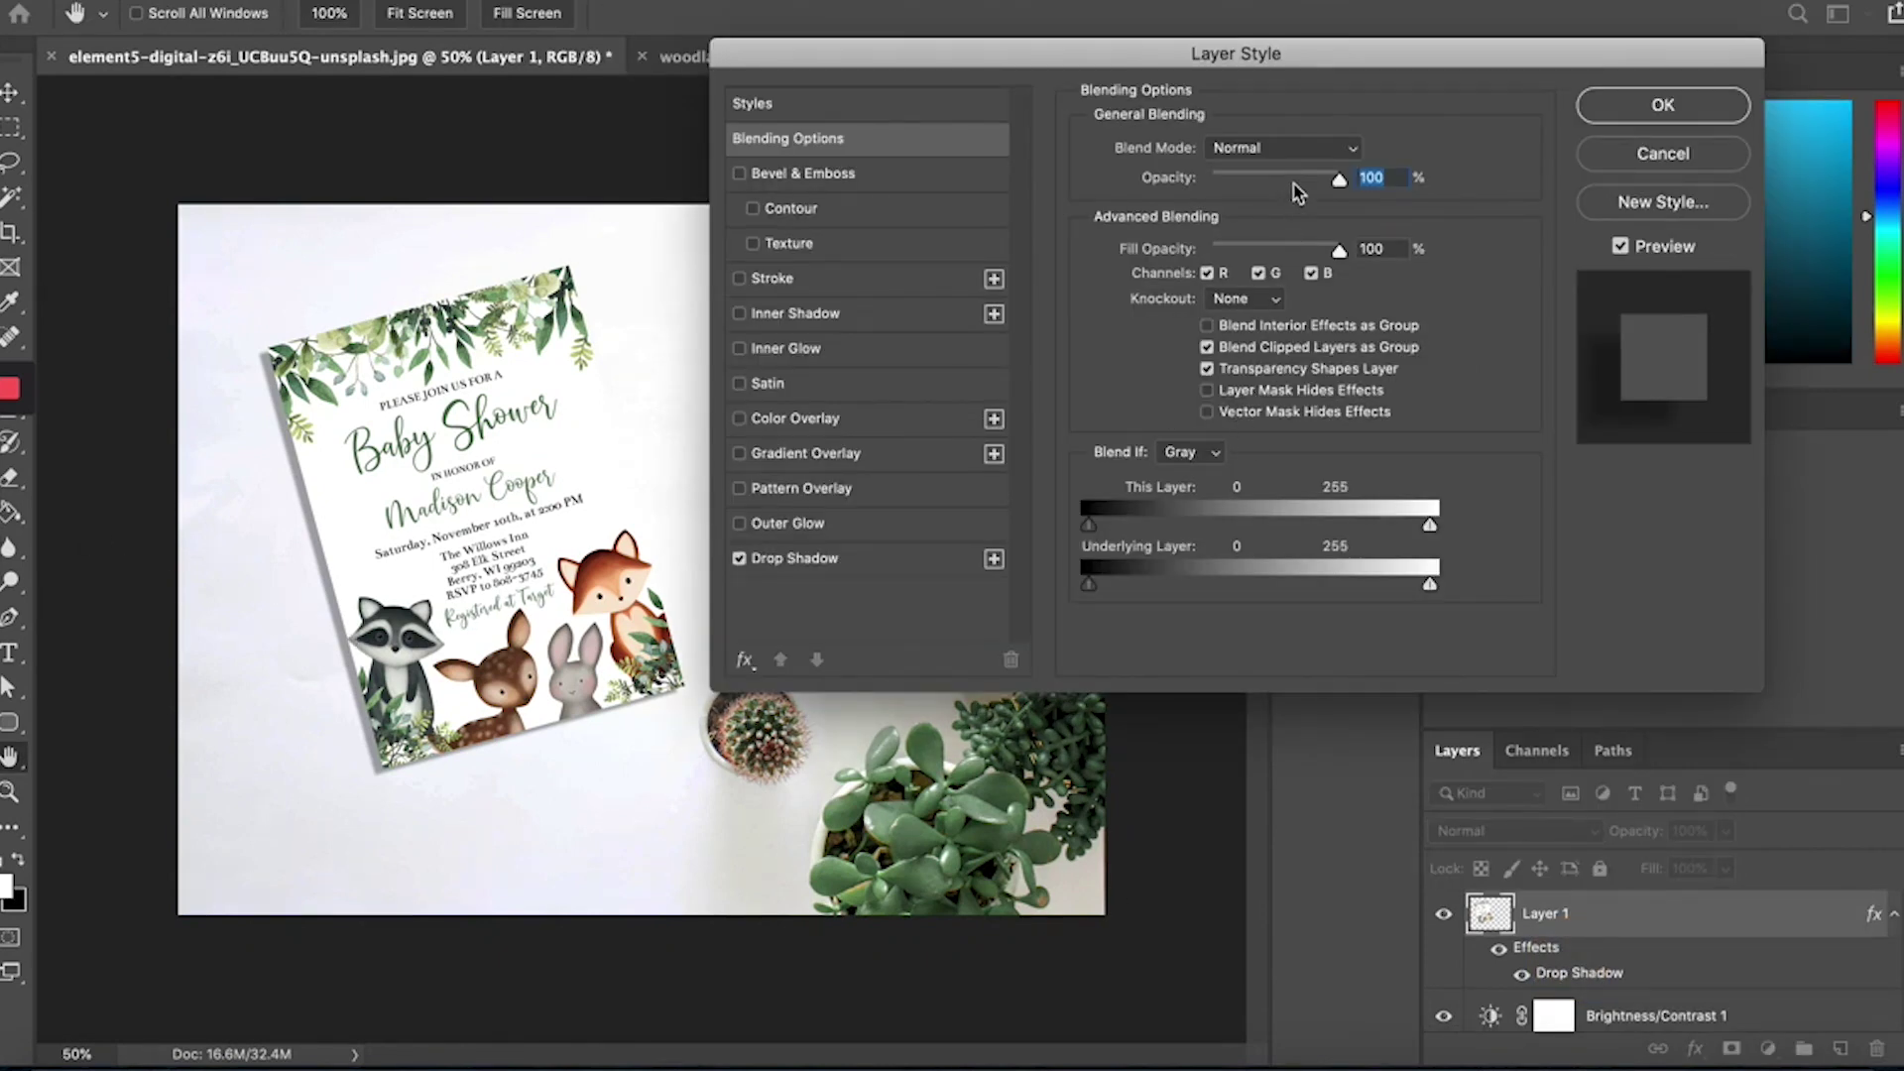
{"action": "left_click", "coordinate": [1664, 153]}
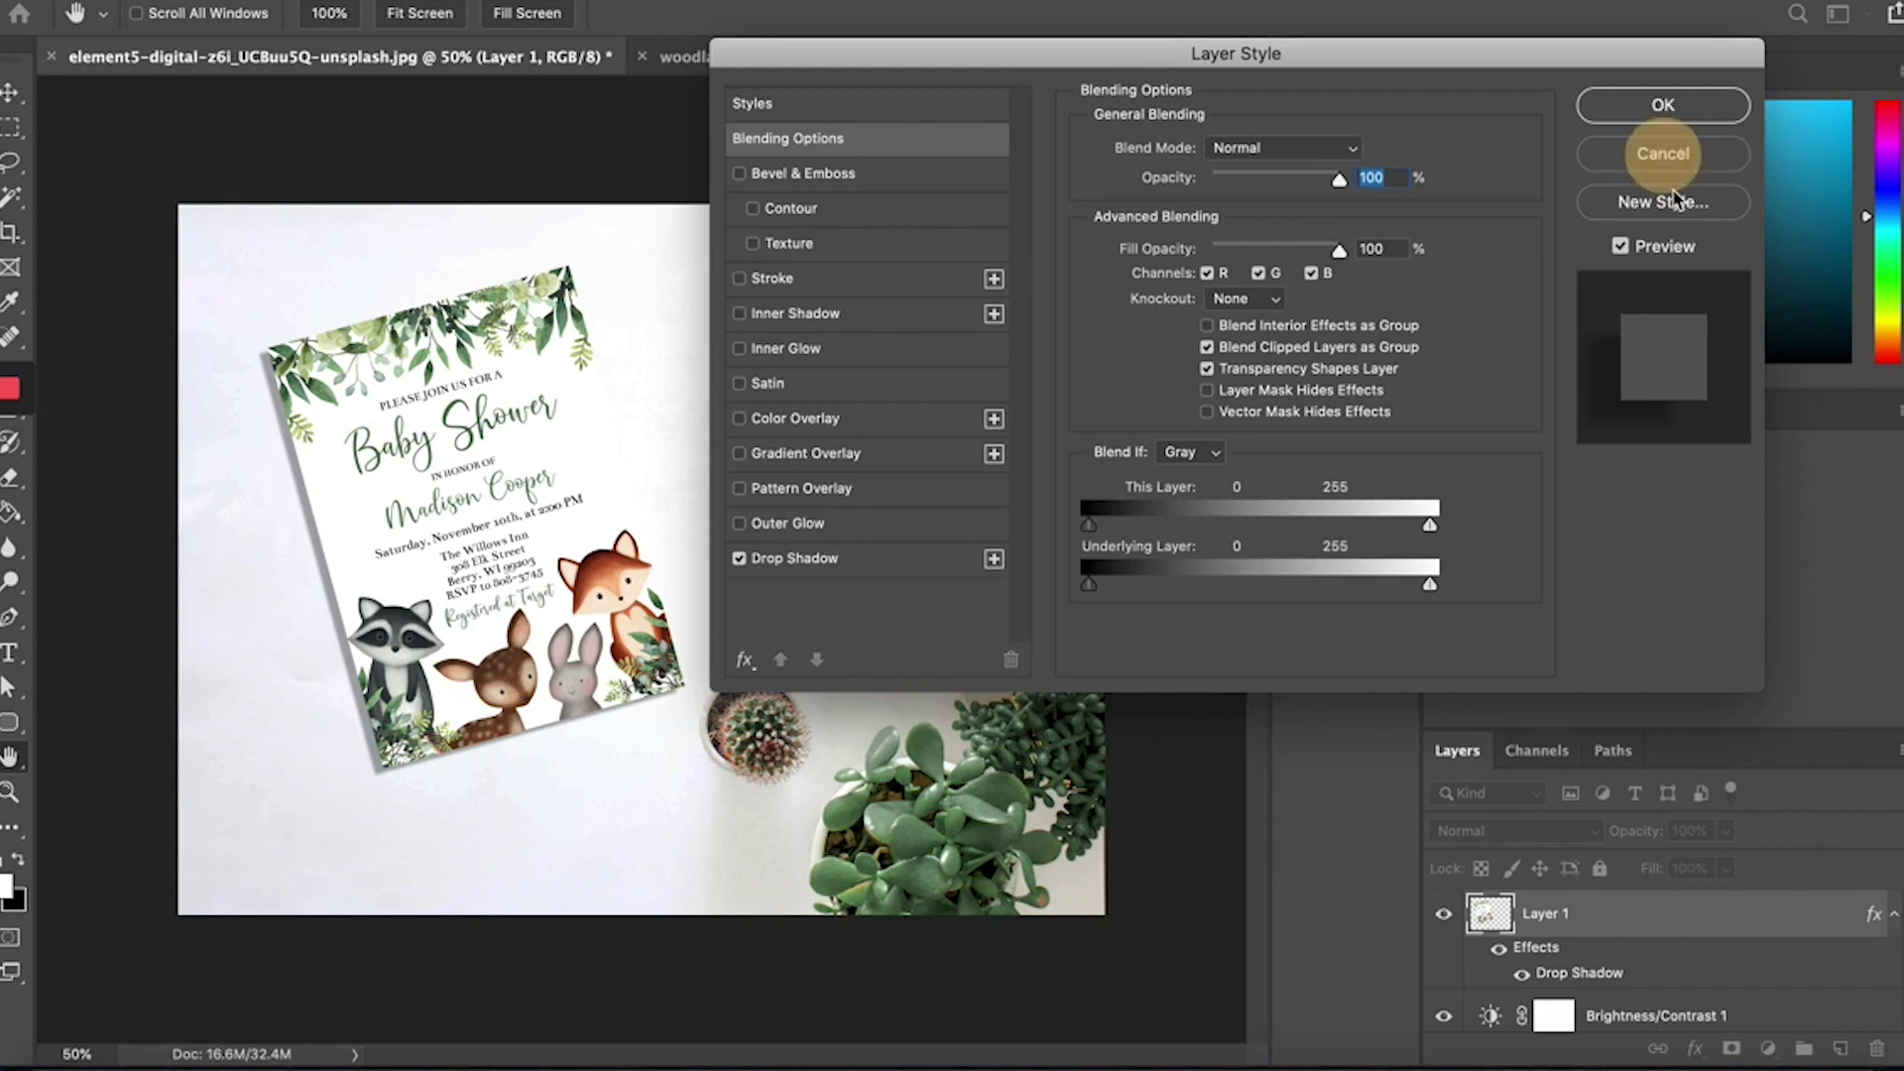
{"action": "left_click", "coordinate": [1629, 979]}
{"action": "double_click", "coordinate": [1630, 979]}
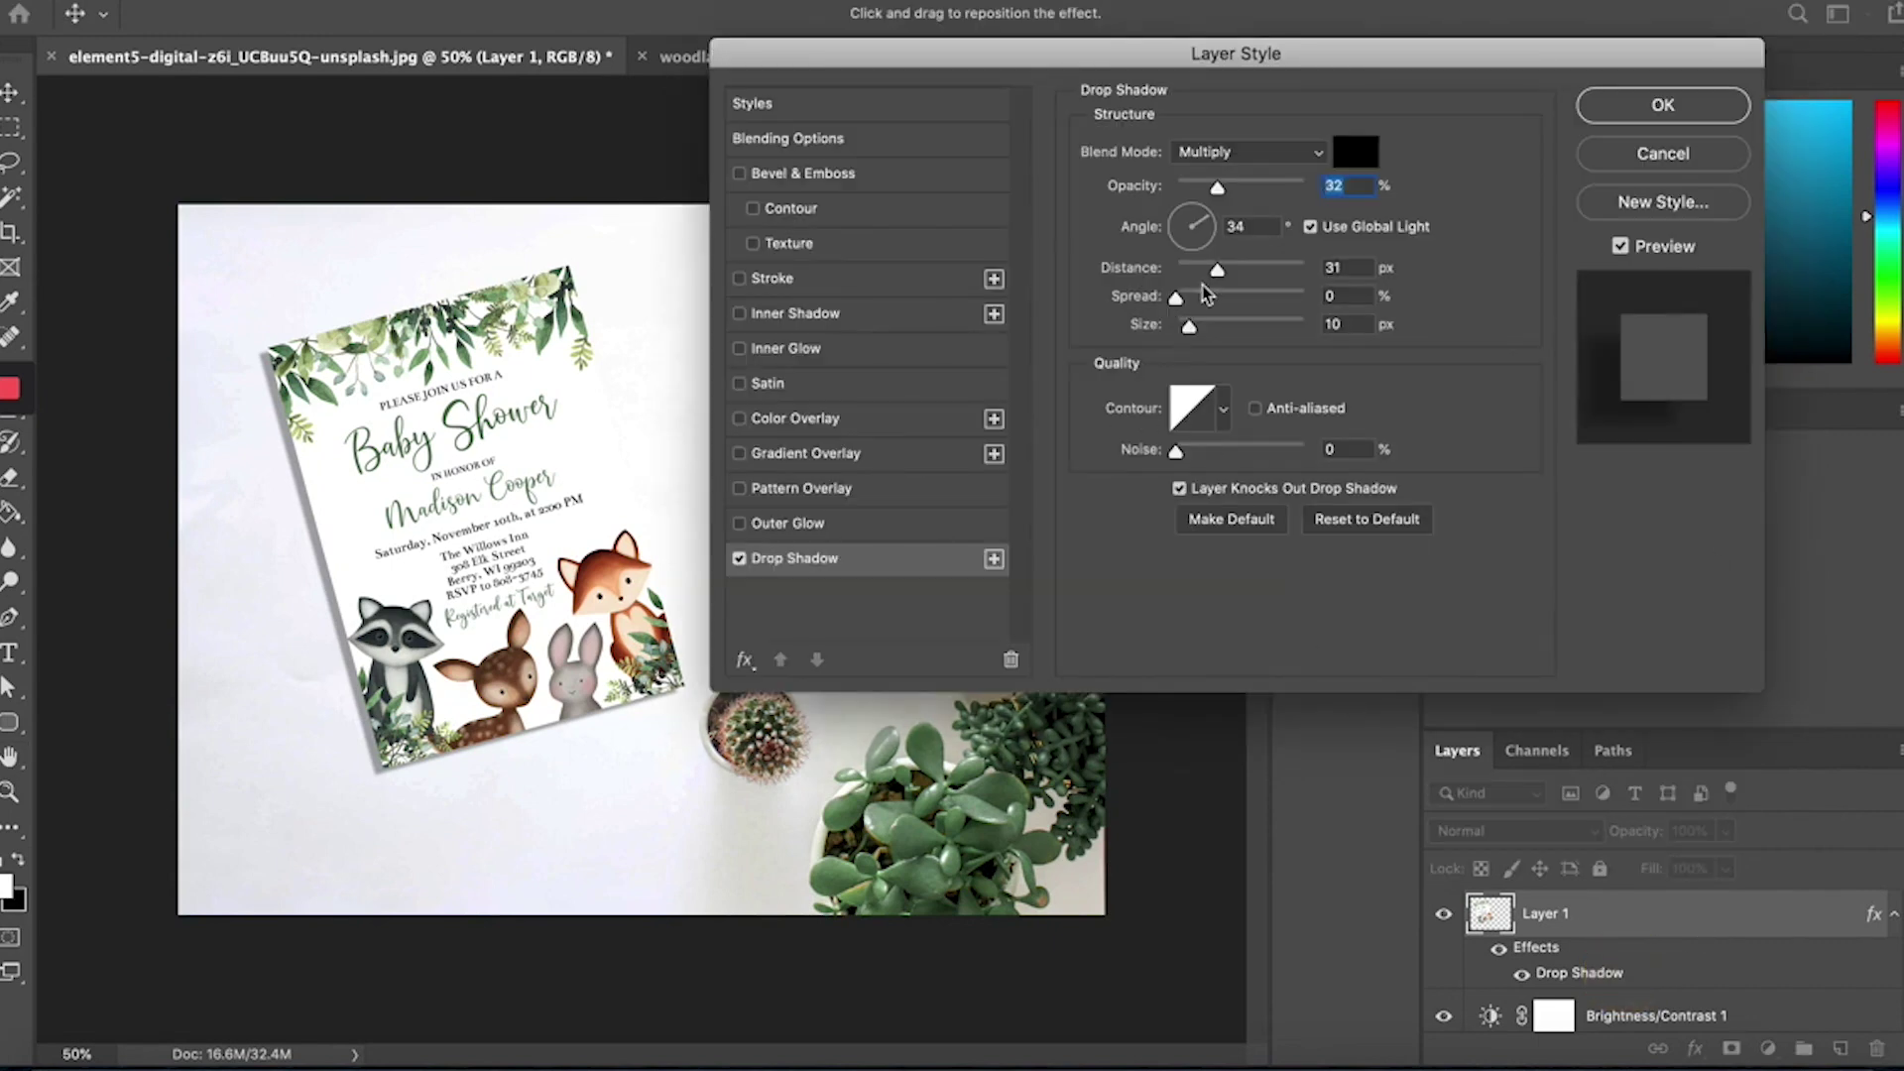
{"action": "left_click_drag", "start_coordinate": [1194, 333], "coordinate": [1223, 343]}
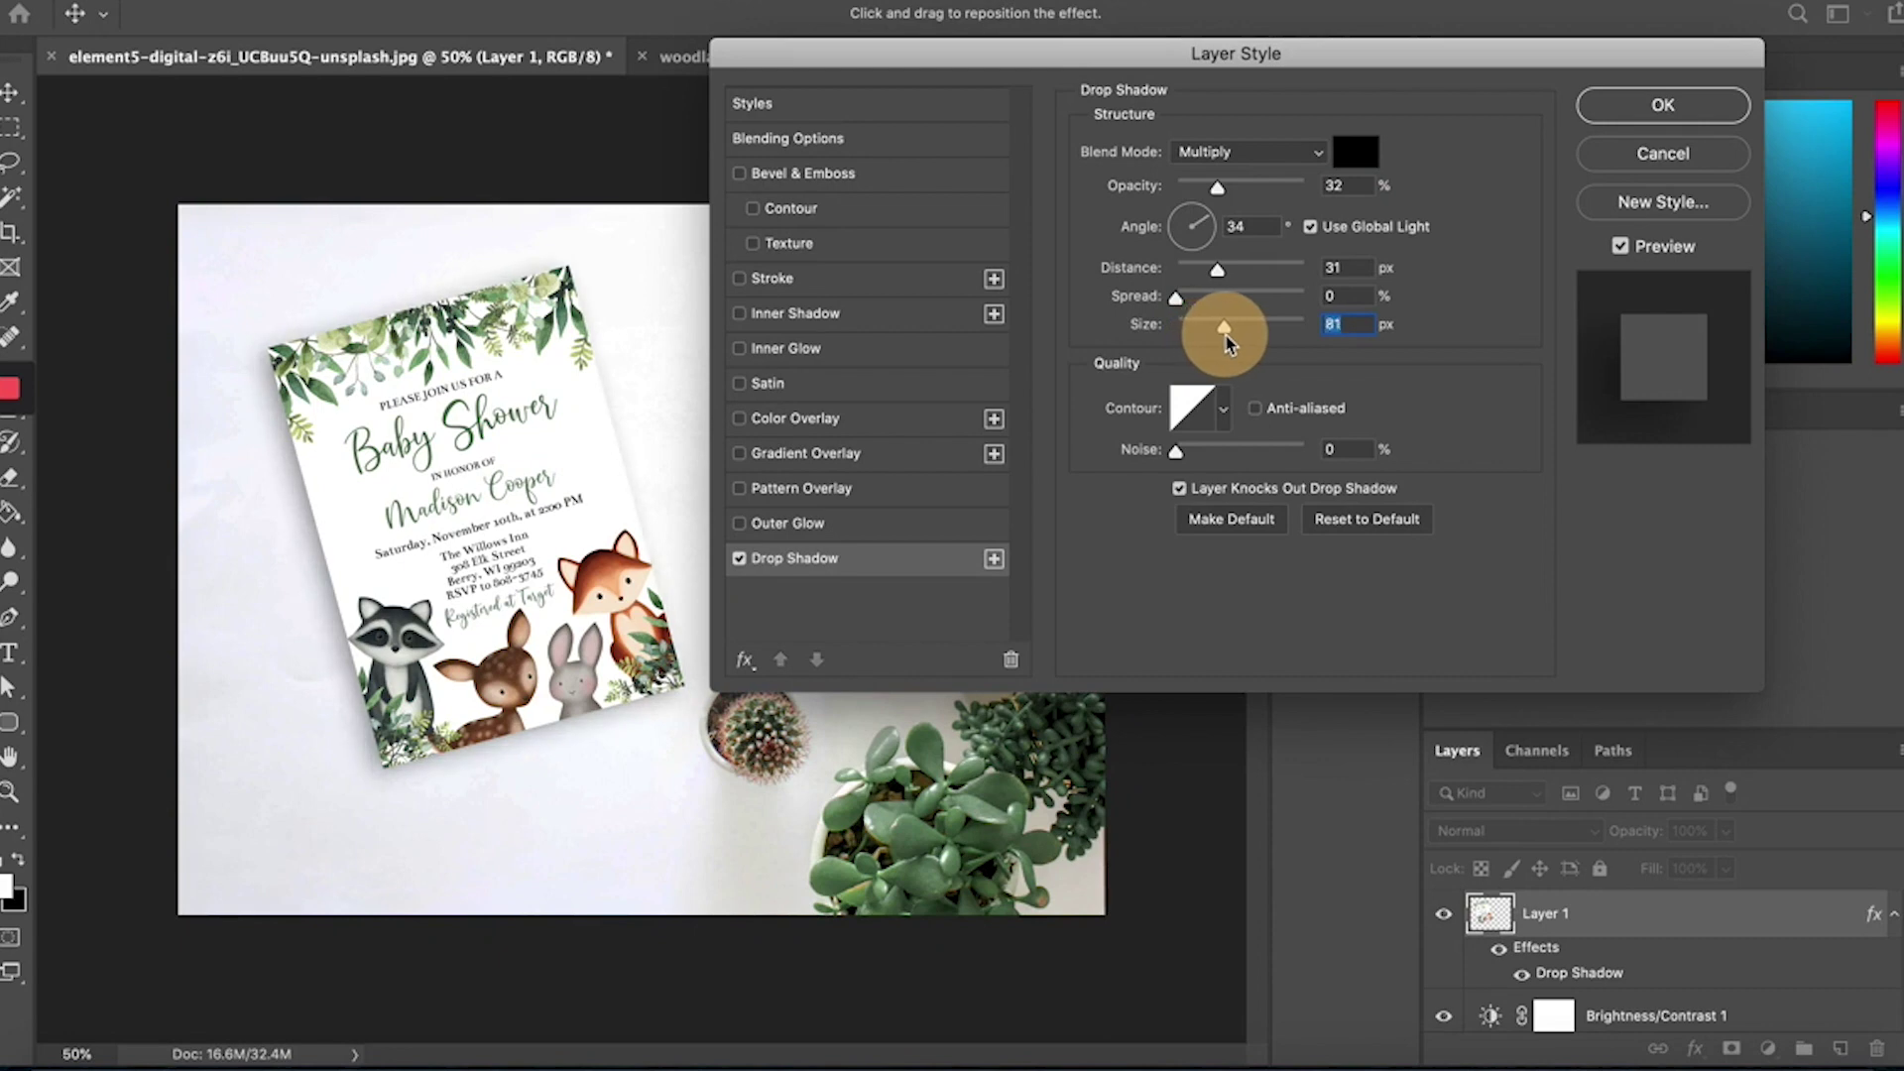
{"action": "left_click", "coordinate": [1663, 105]}
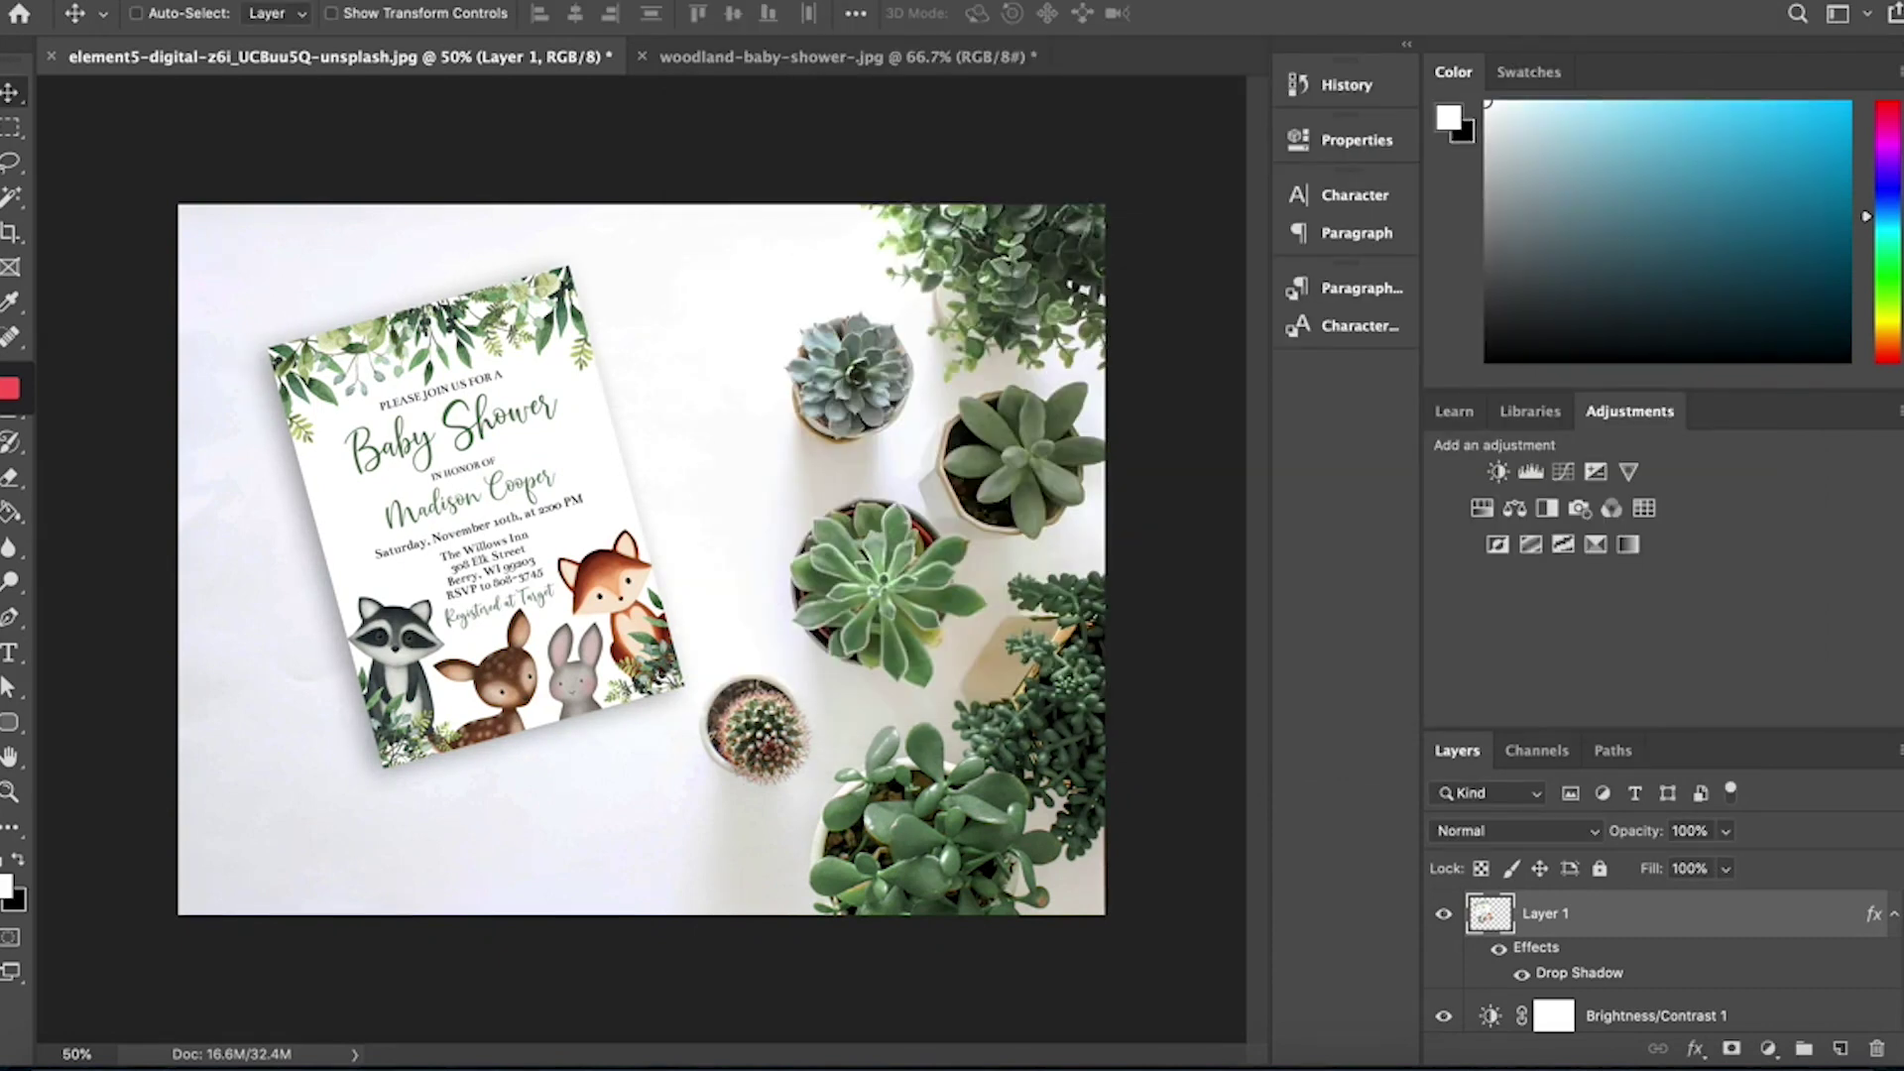